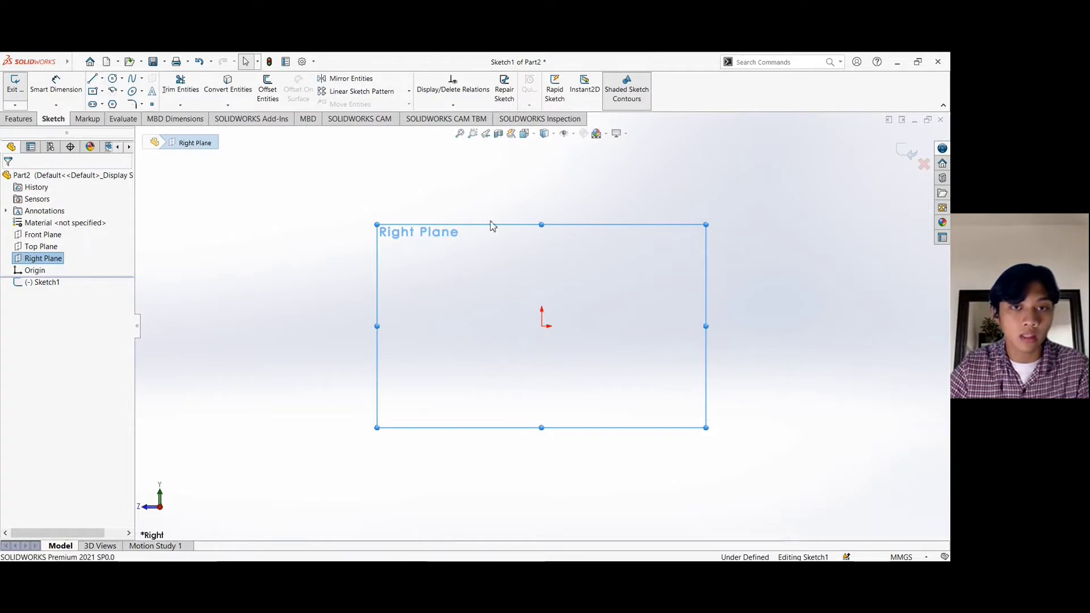
Sketch a vertical construction line down to the origin and a horizontal one about 62 mm long from the origin.
click(543, 234)
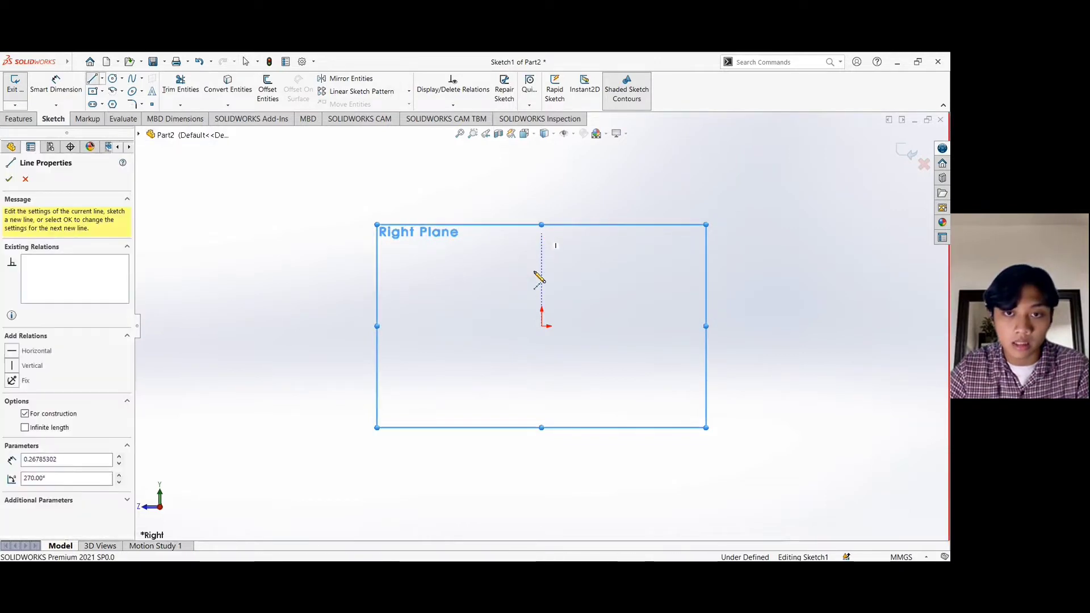
click(542, 326)
click(656, 327)
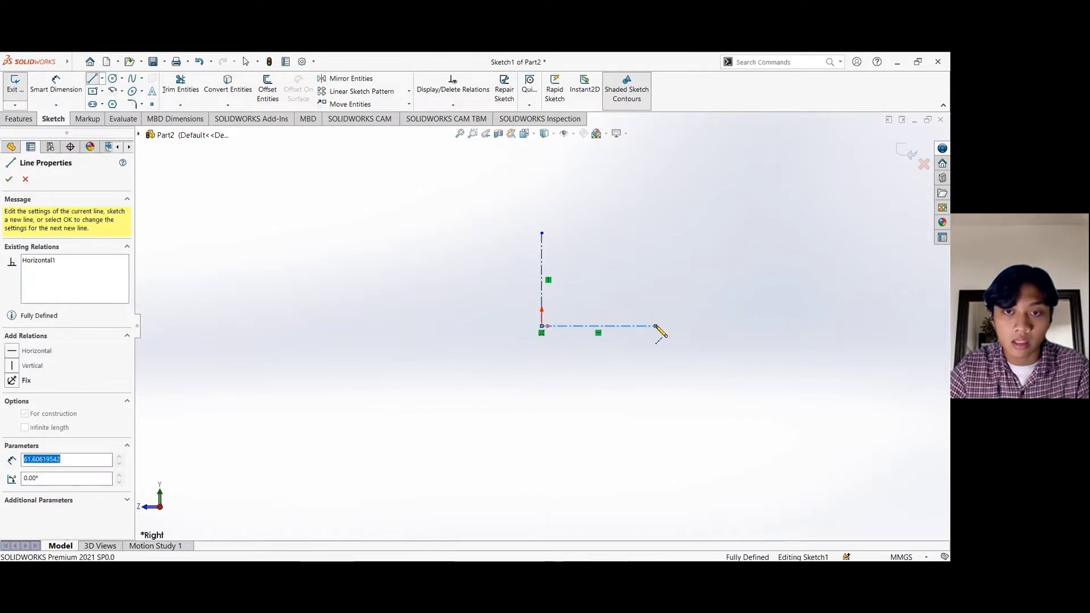
key(Escape)
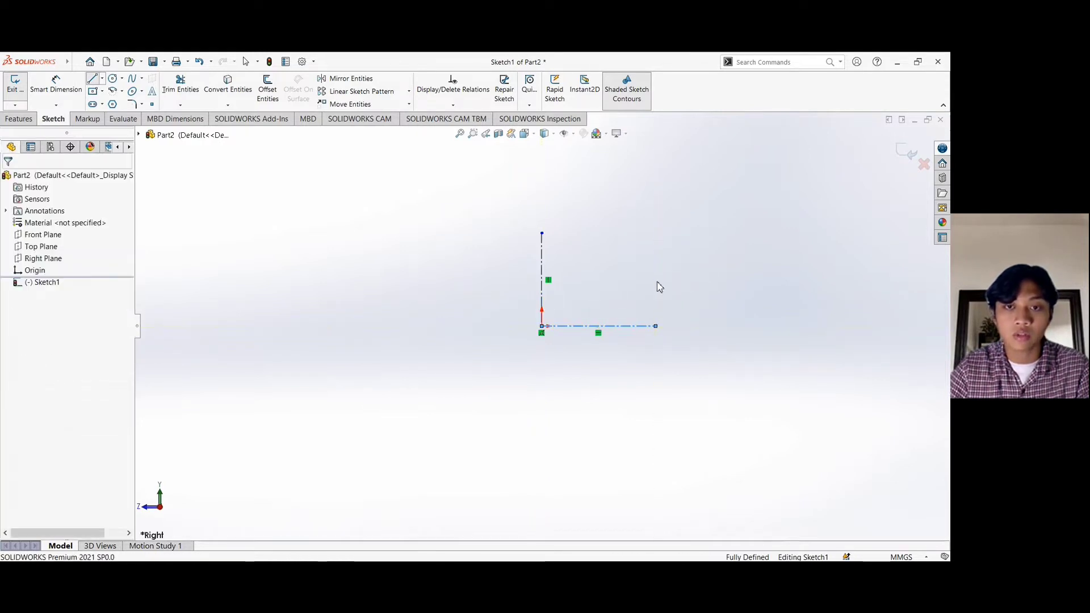
Sketch the stepped profile's lower part from the vertical centerline: about 24 mm outward, 11 mm up, 8 mm inward, then a vertical neck line.
scroll(613, 278, down, 2)
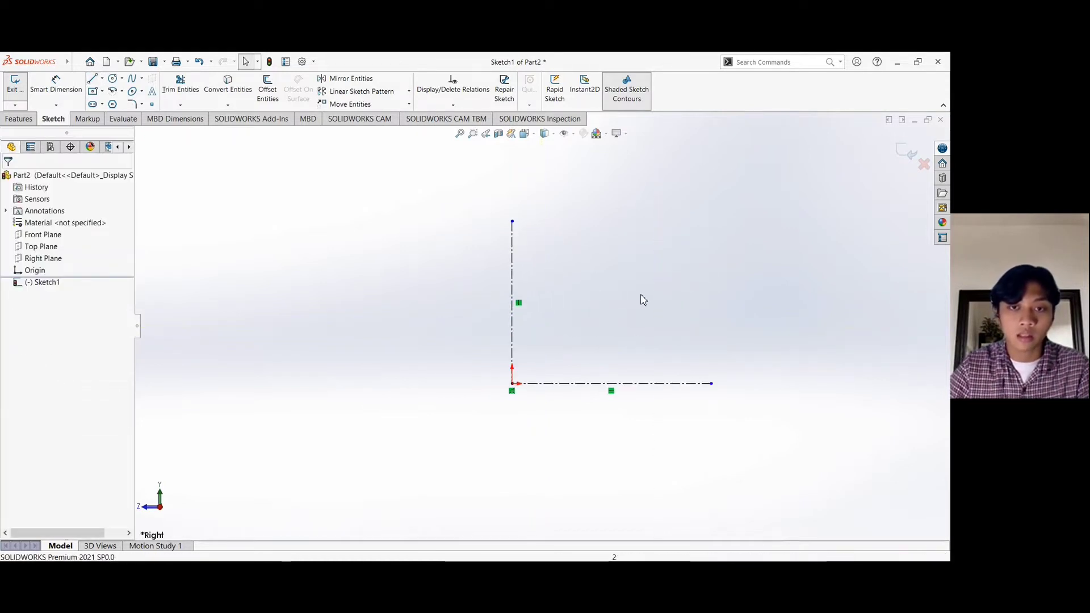
scroll(586, 314, down, 3)
scroll(588, 318, up, 1)
scroll(612, 443, up, 1)
scroll(612, 442, down, 1)
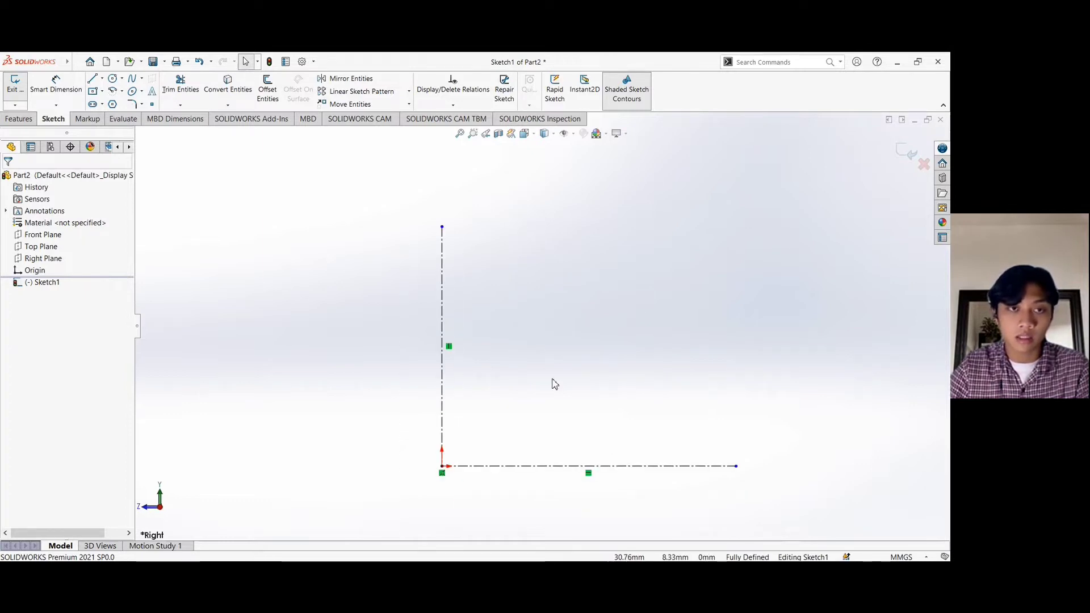
click(93, 80)
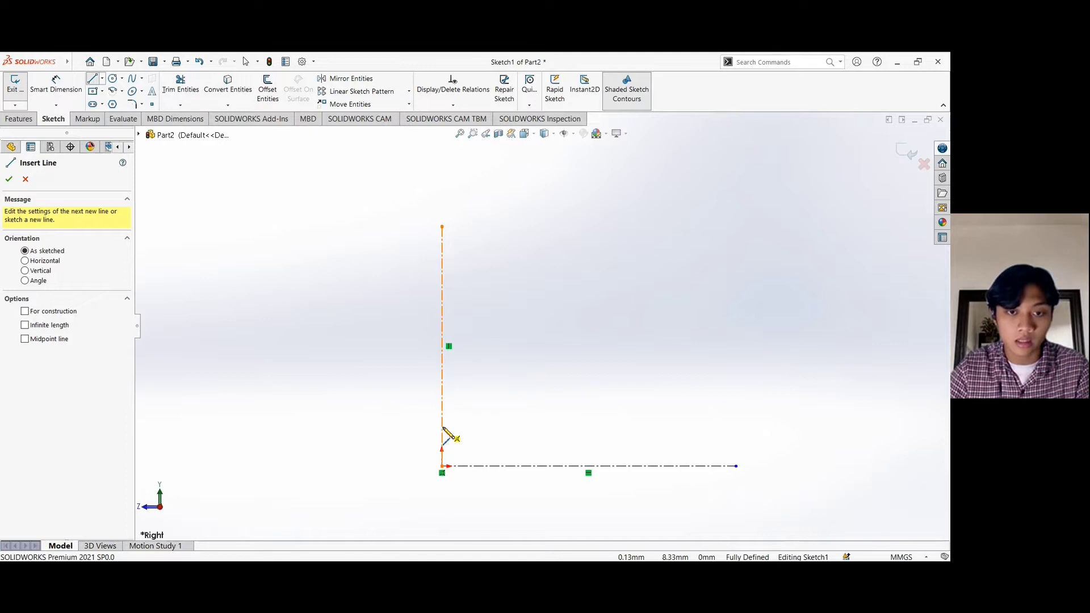
click(443, 431)
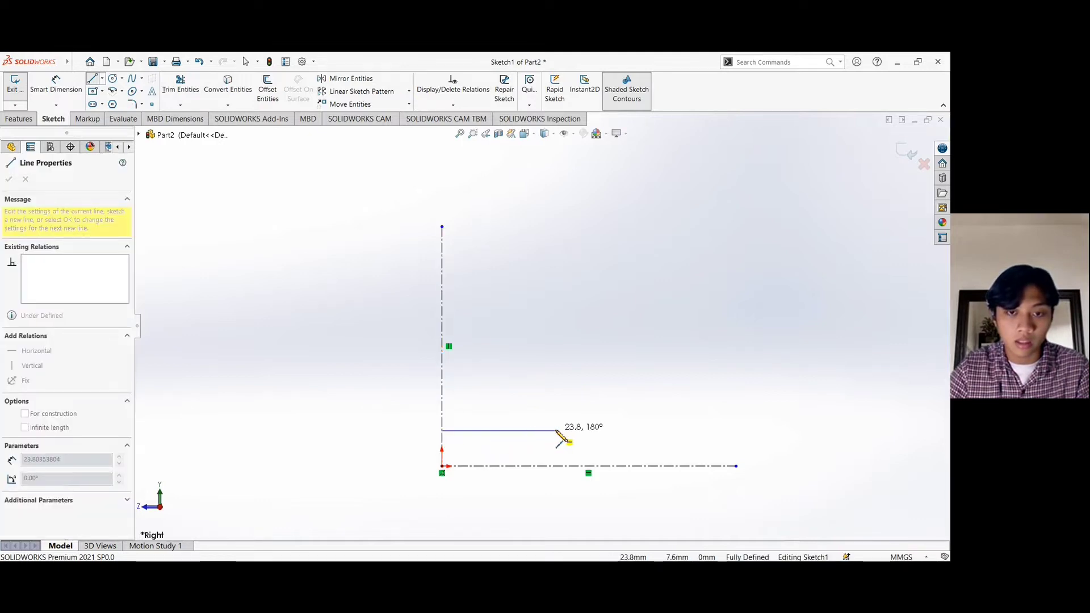
click(556, 431)
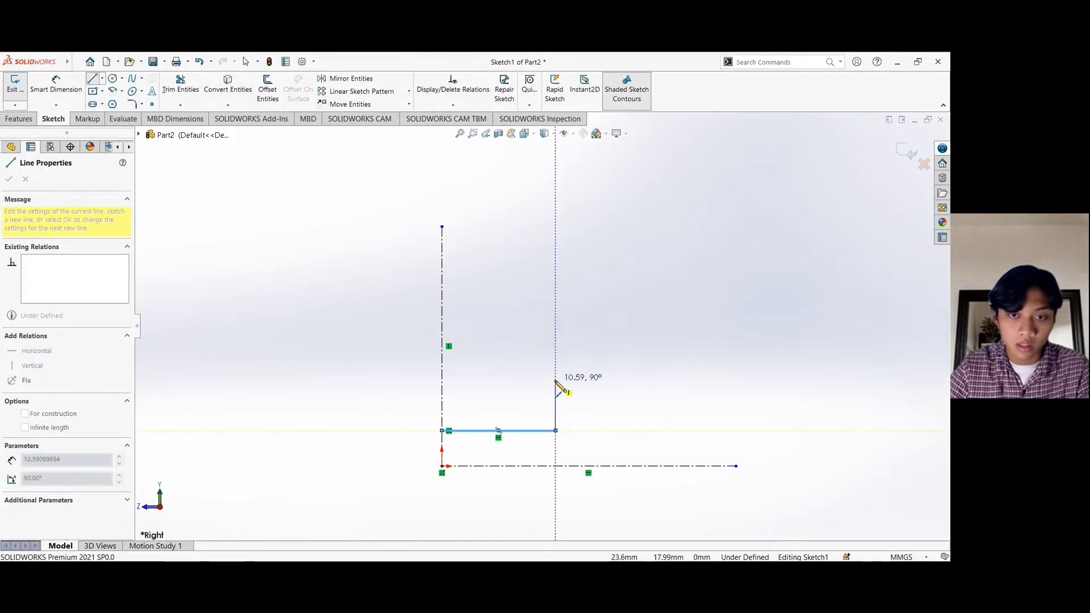
click(556, 378)
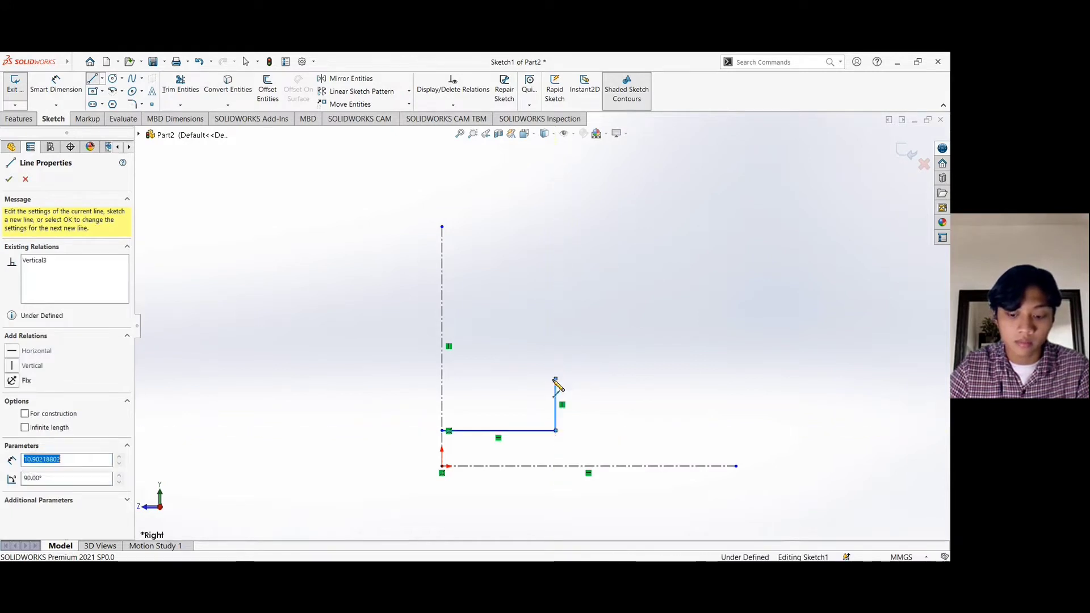
click(516, 379)
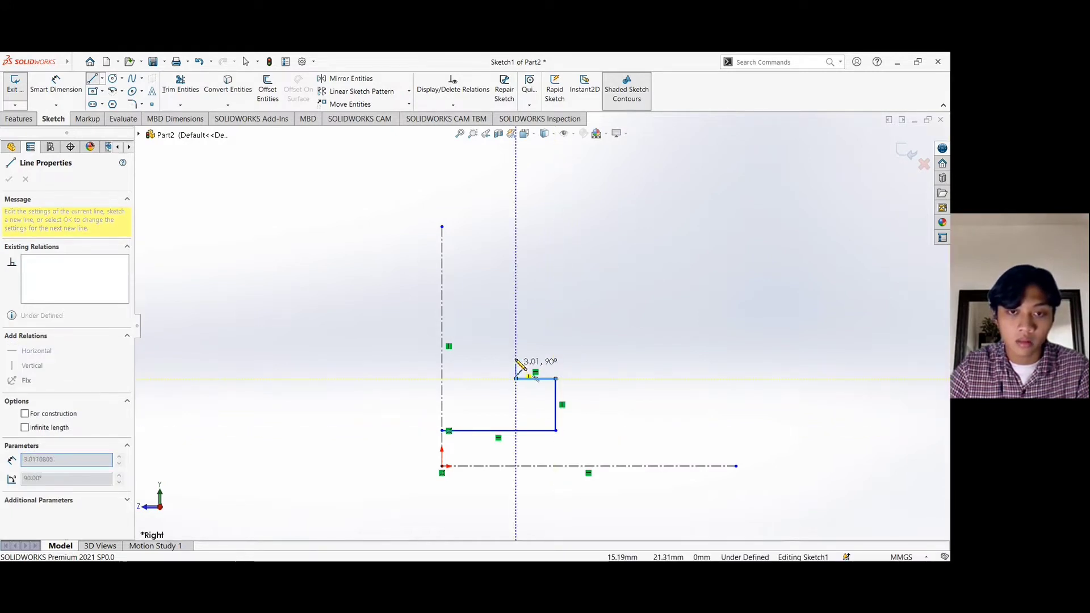
click(516, 305)
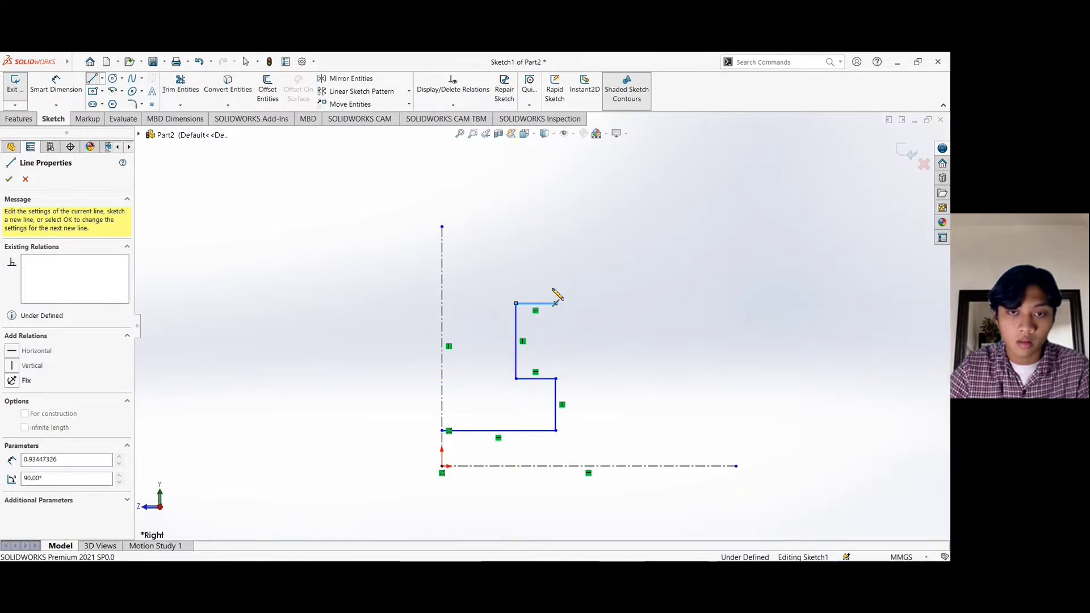
Continue the profile about 8 mm outward, up, about 8 mm inward, down along a slope, and horizontally to the vertical centerline.
click(555, 304)
click(556, 239)
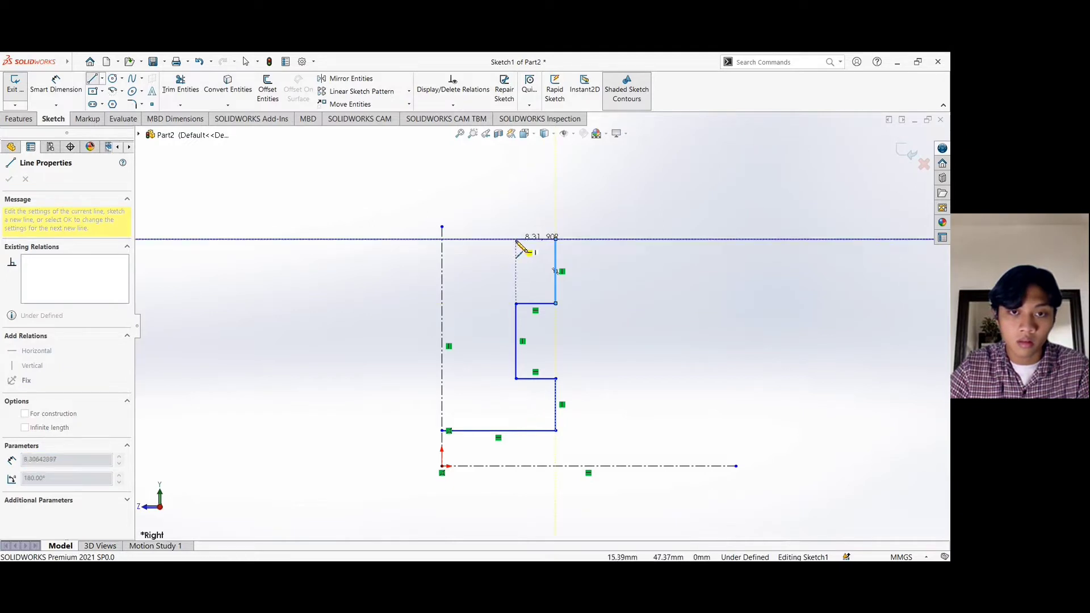
click(516, 239)
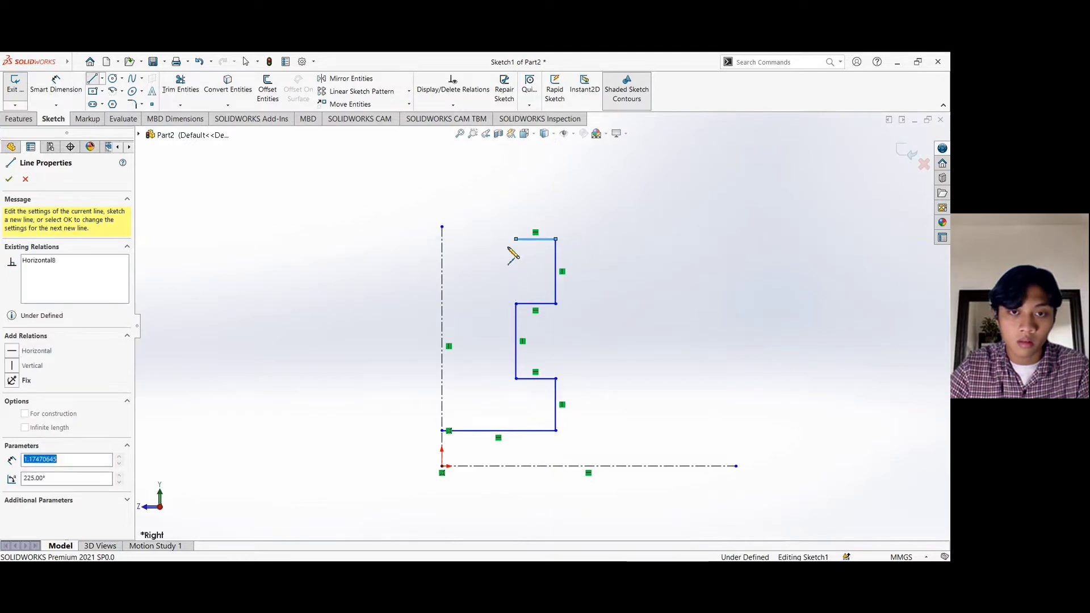
click(492, 271)
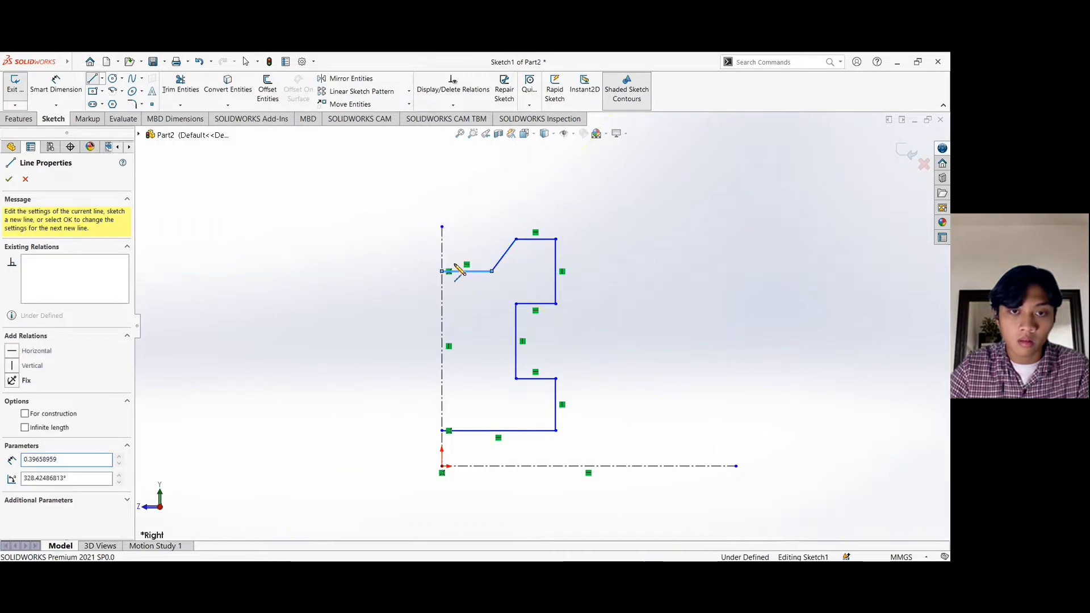
click(442, 271)
key(Escape)
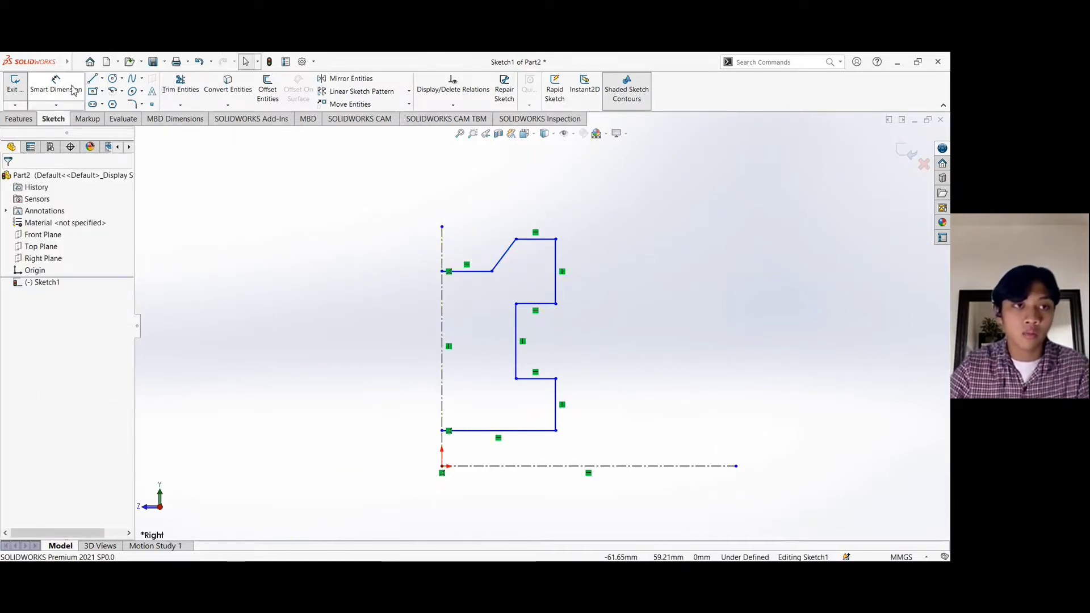
Dimension the height of the profile's lower step as 15 mm between its two horizontal lines.
click(74, 92)
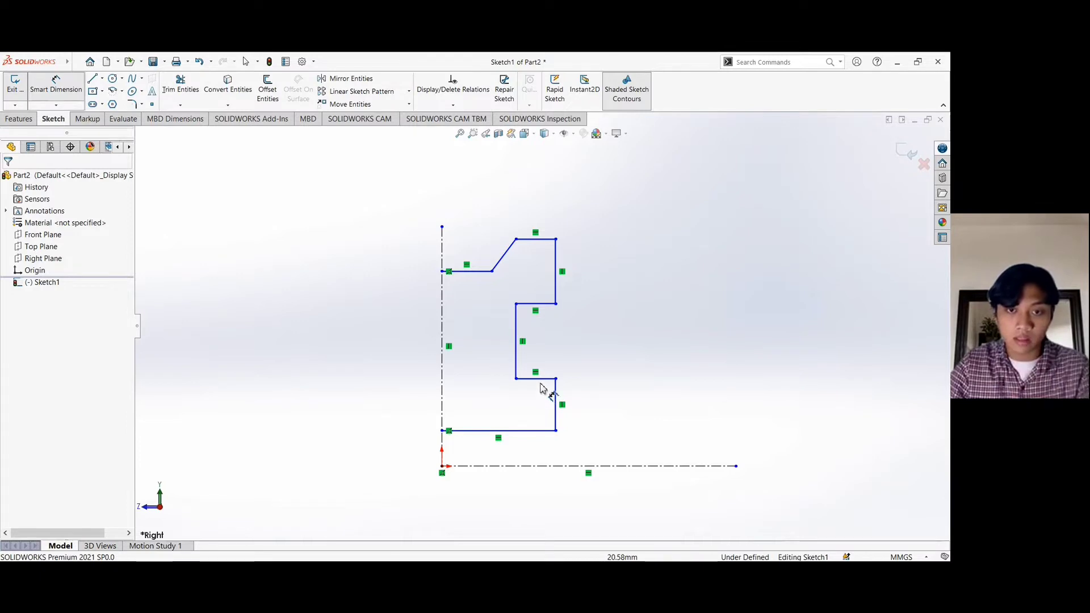
click(541, 379)
click(542, 431)
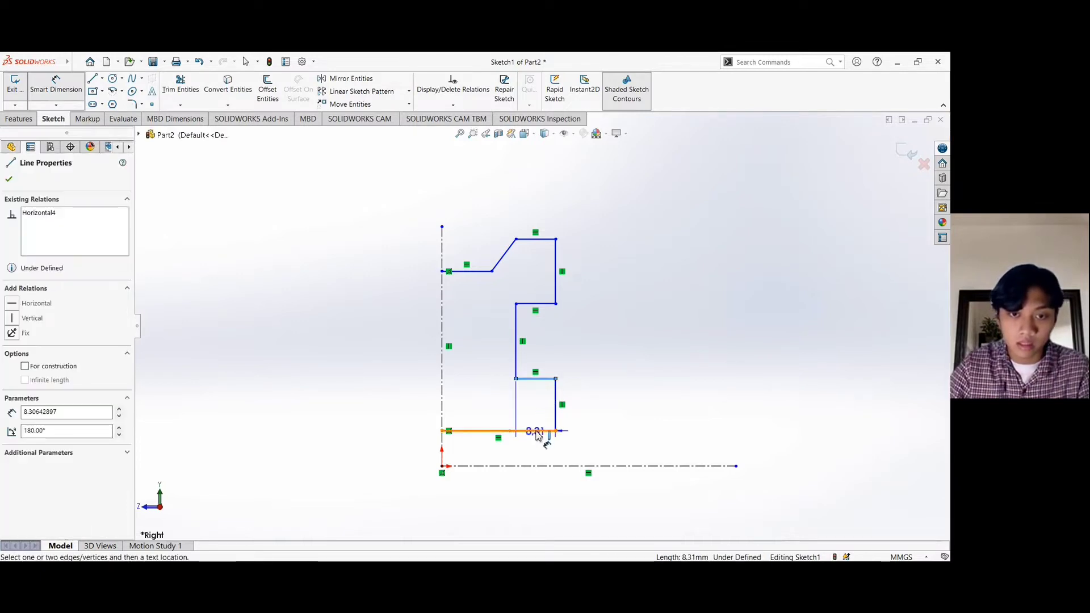
click(585, 408)
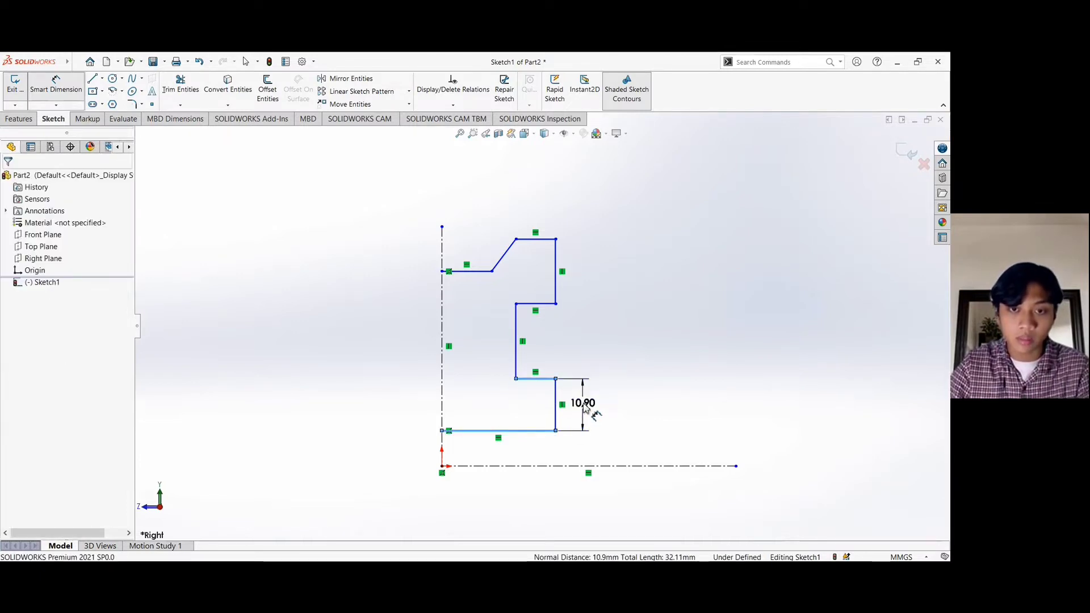
click(585, 406)
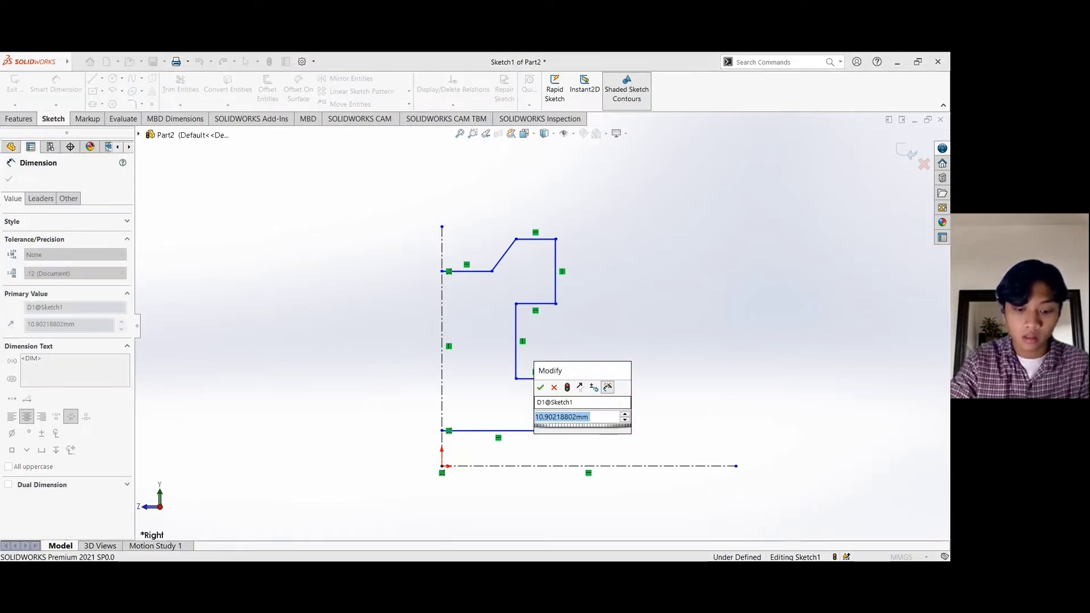
text(15)
key(Return)
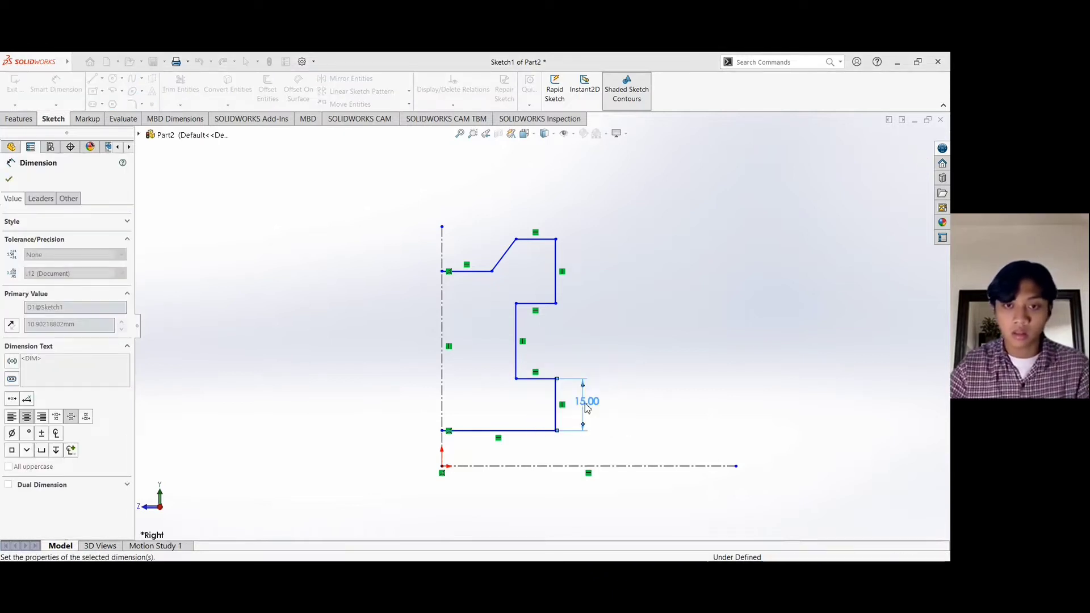
Dimension the distance from the horizontal centerline to the profile's lowest line as 15 mm.
click(527, 432)
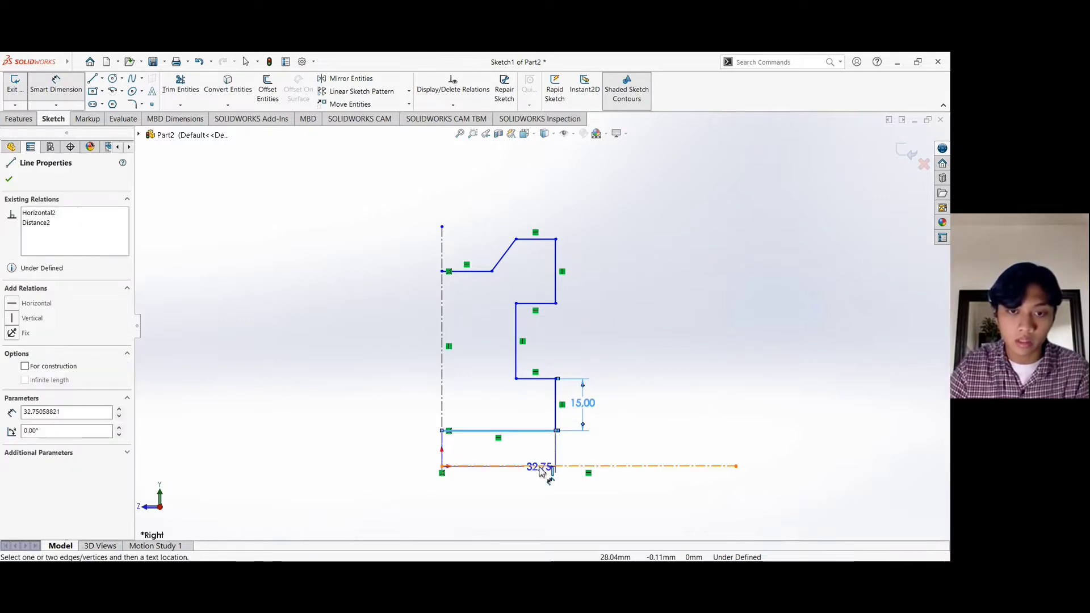
click(546, 466)
click(586, 448)
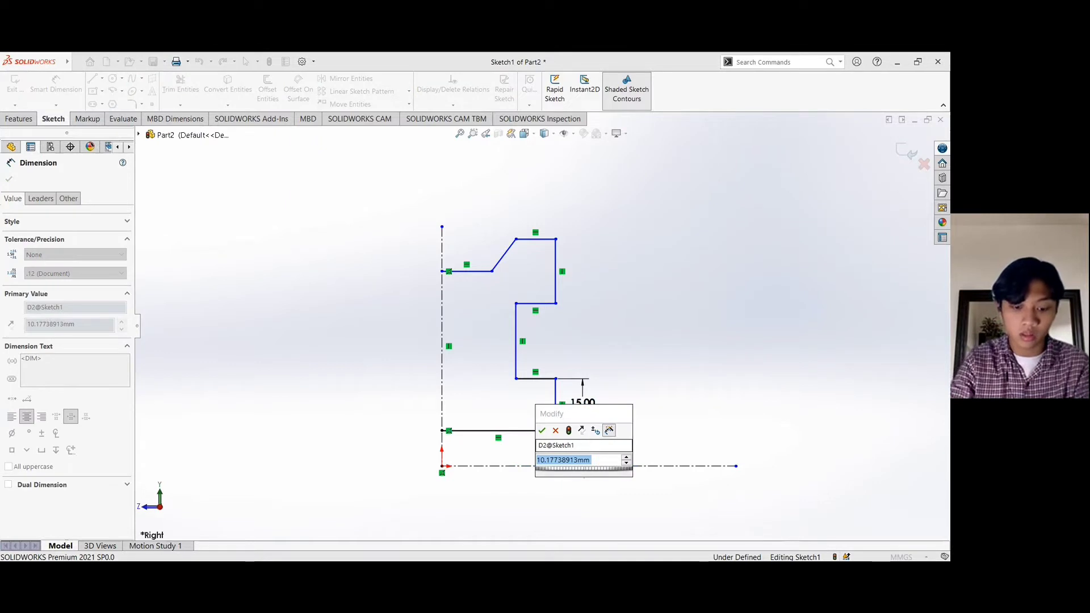
text(15)
key(Return)
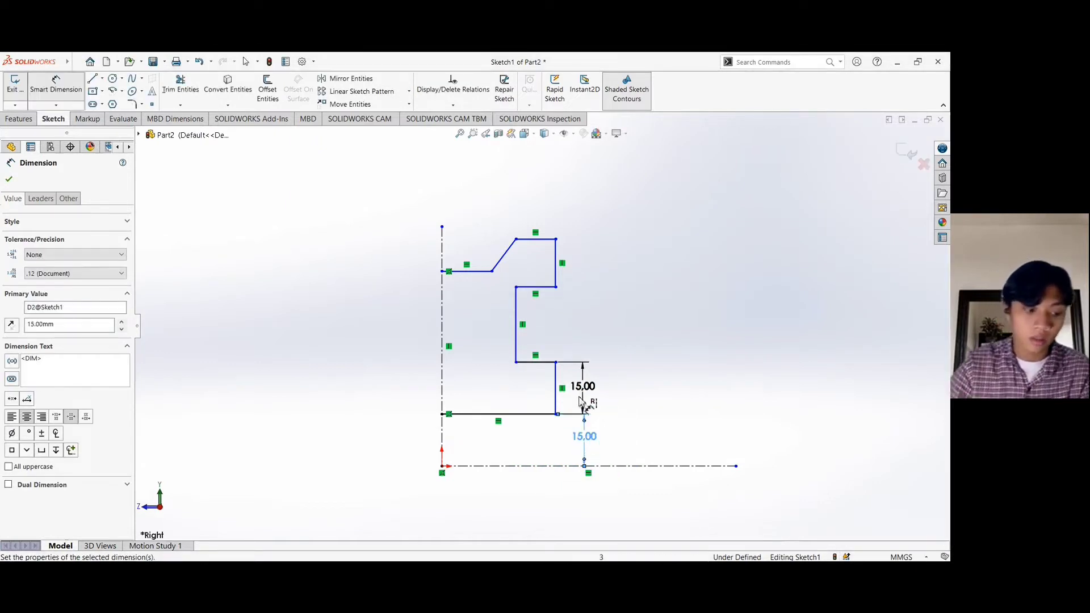
Dimension the height of the profile's upper step as 25 mm between its two horizontal lines.
click(539, 244)
click(532, 287)
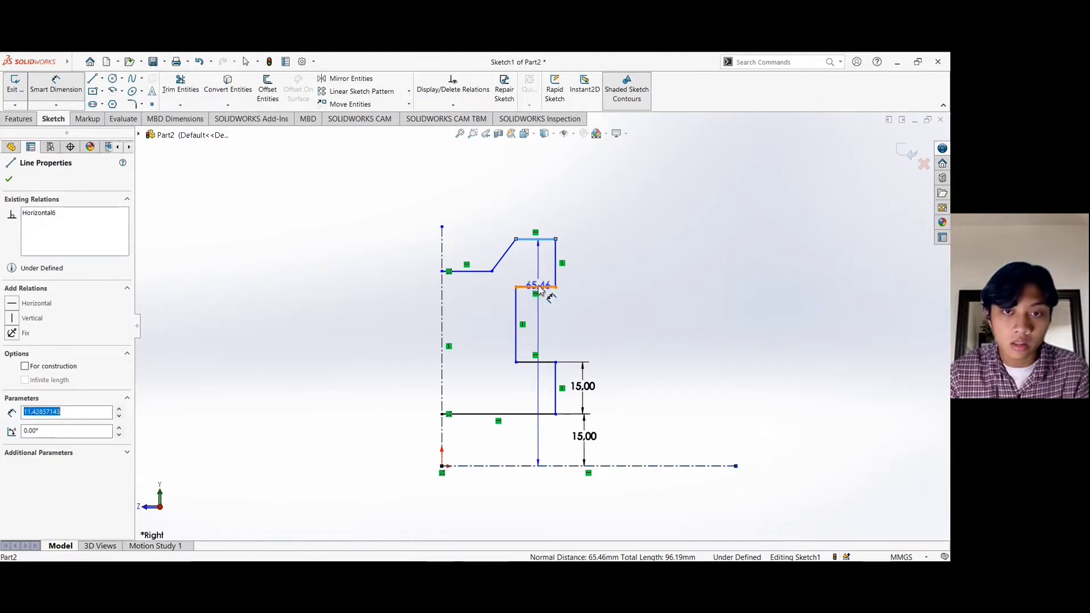
click(592, 265)
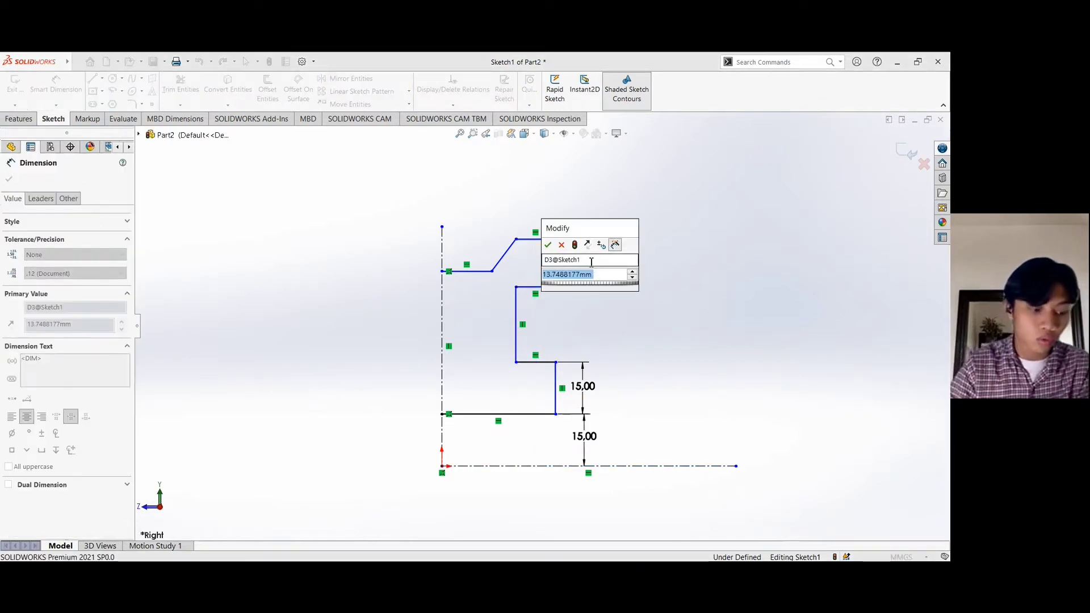
text(25)
key(Return)
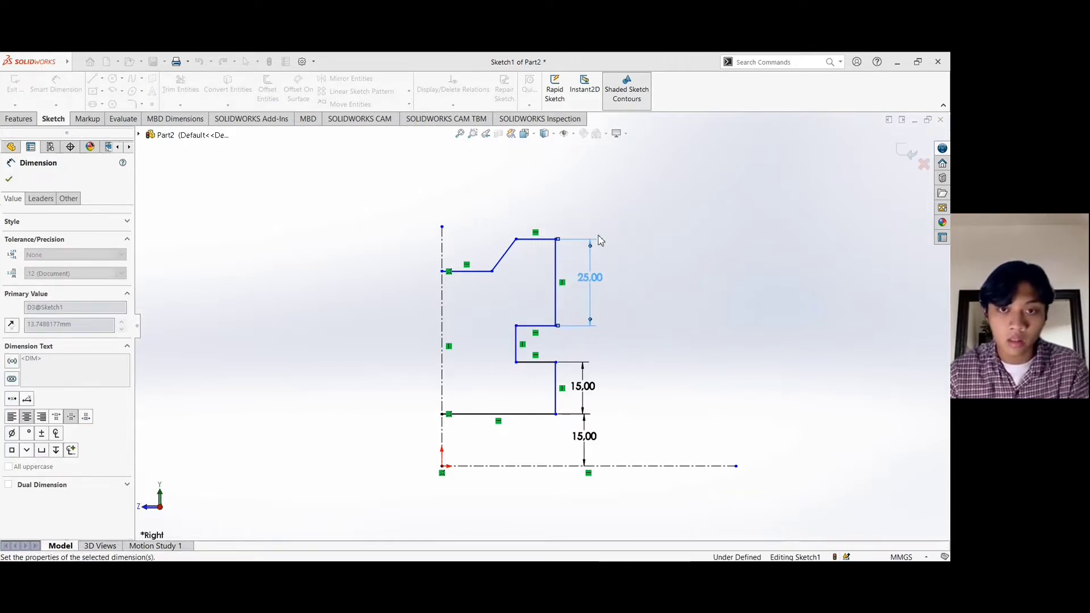
Dimension the distance from the horizontal centerline to the profile's topmost line as 75 mm.
click(539, 240)
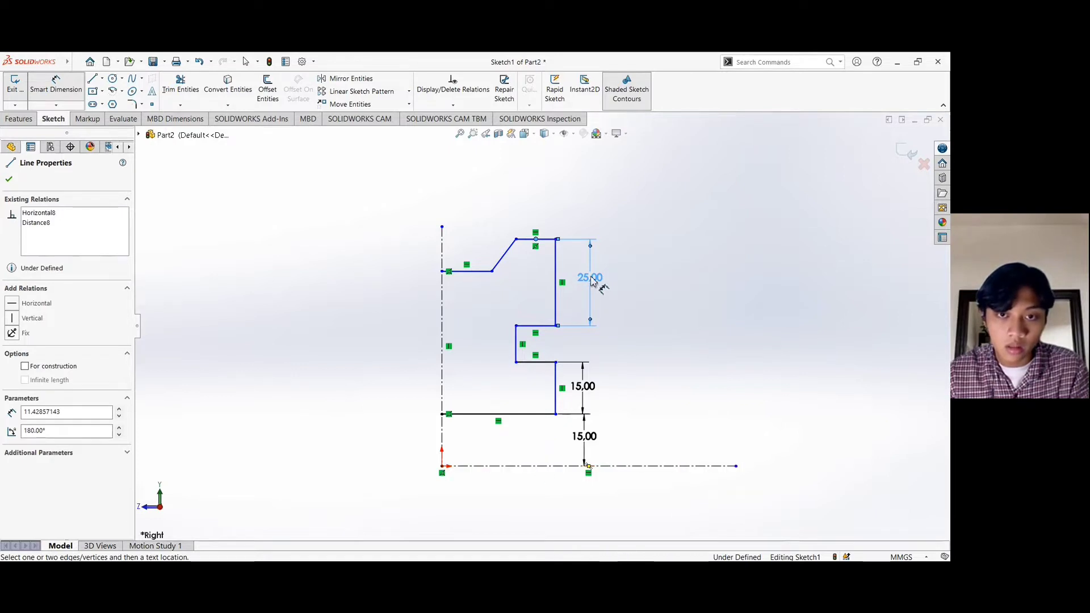
click(532, 465)
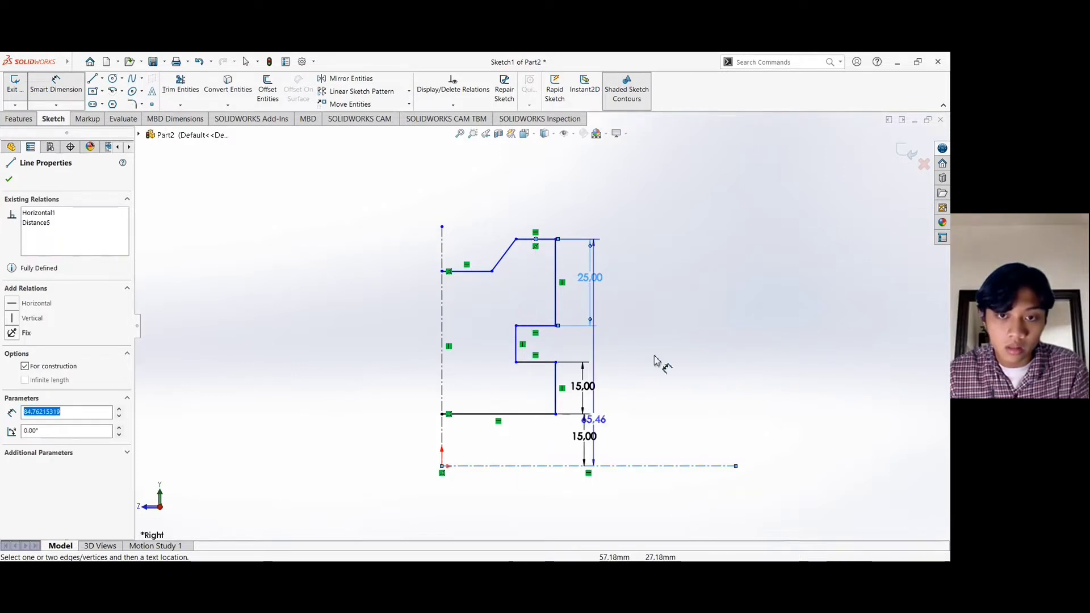
click(671, 328)
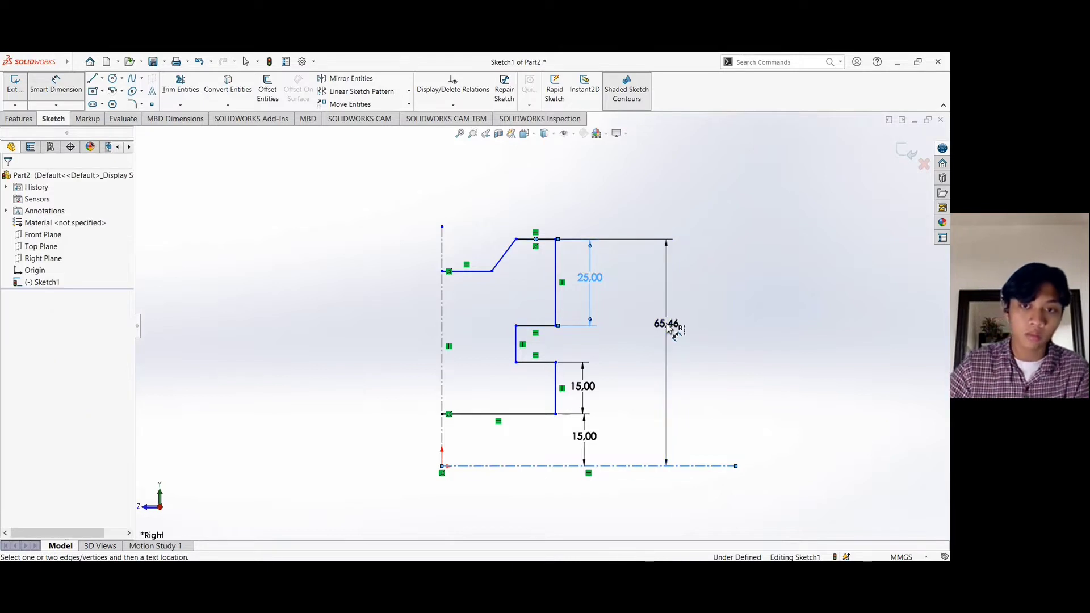
click(671, 327)
text(75)
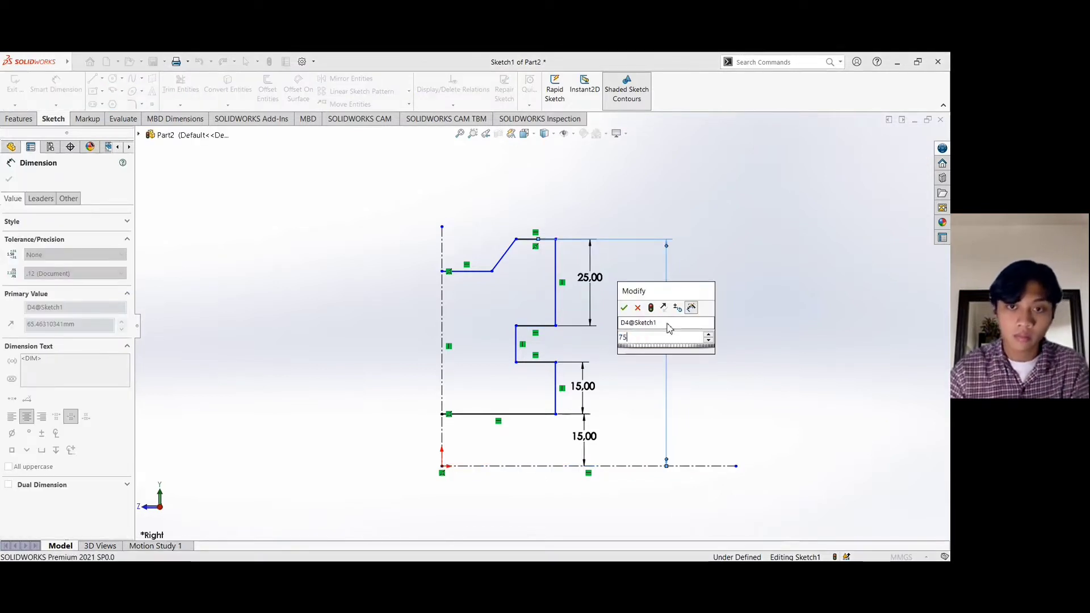
key(Return)
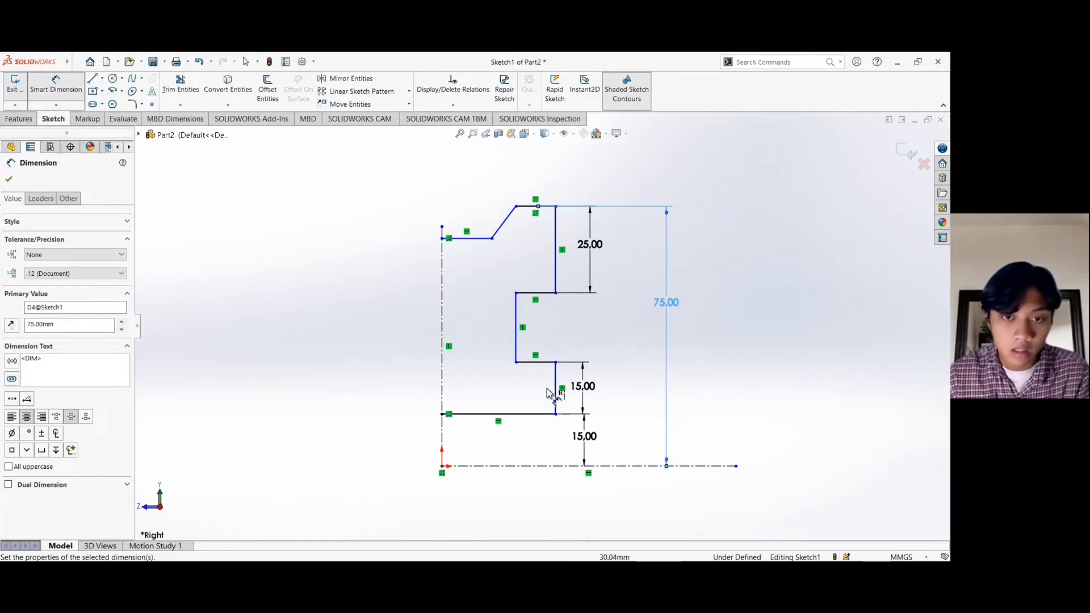
Dimension the distance from the vertical centerline to the lower step's outer vertical line as 25 mm.
click(442, 392)
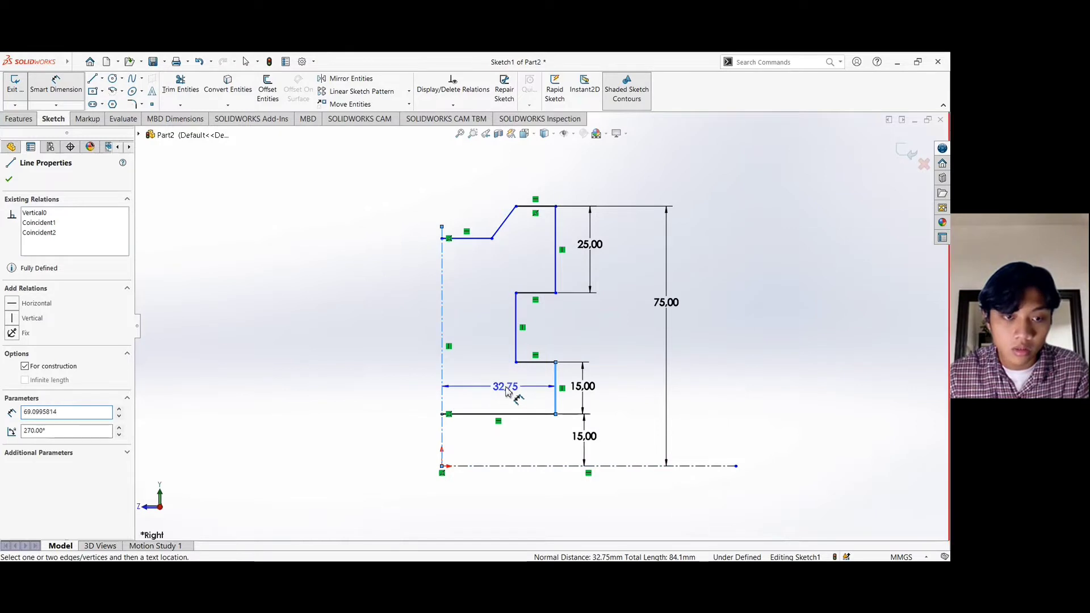
click(556, 391)
click(507, 390)
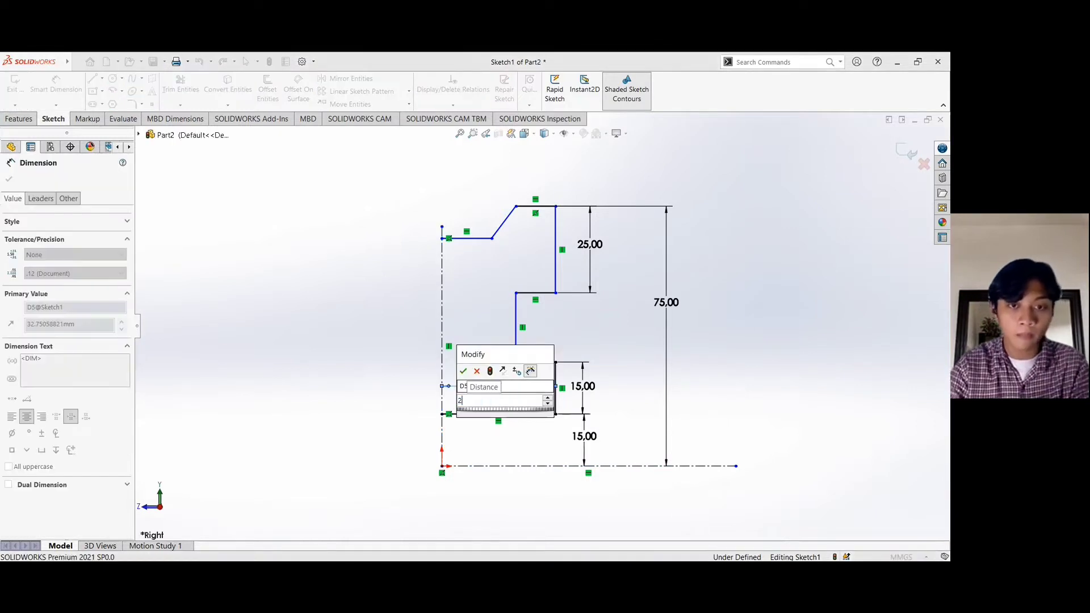
key(Return)
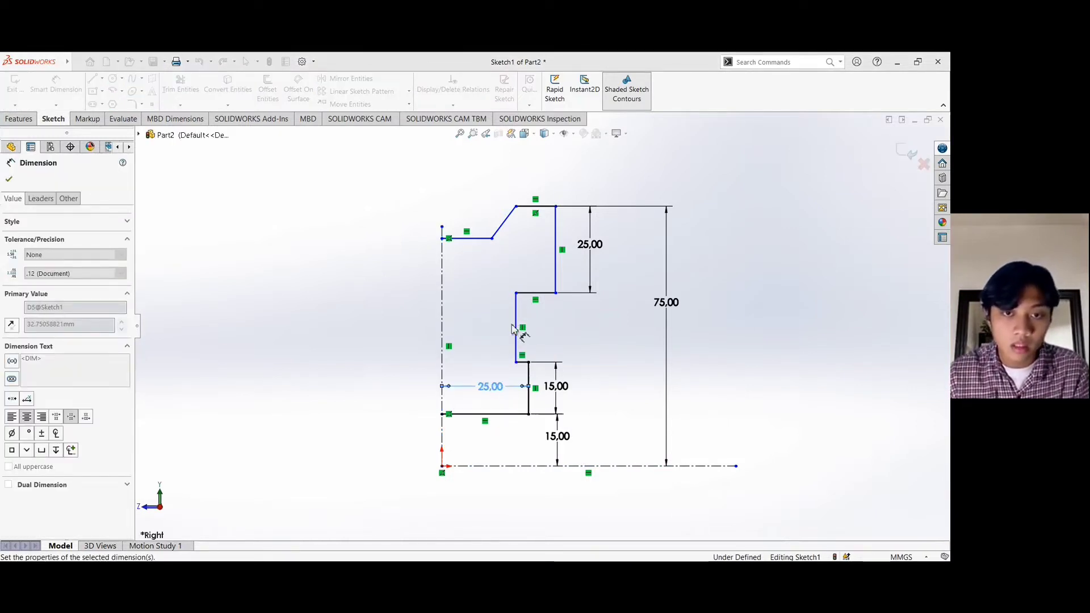
Dimension the distance from the vertical centerline to the recessed vertical line between the two steps.
click(517, 322)
click(443, 326)
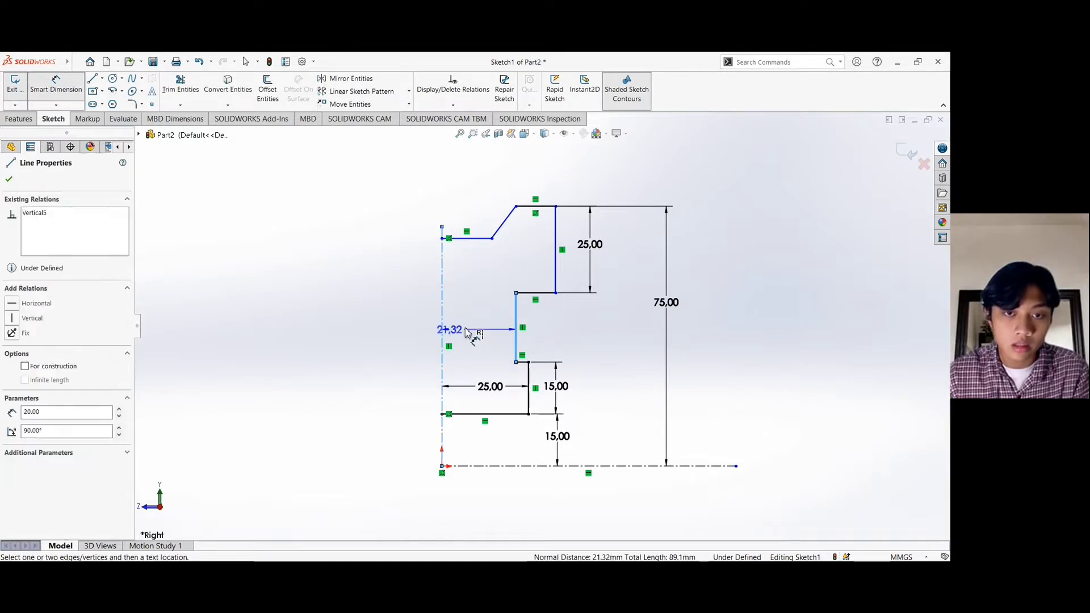
click(477, 333)
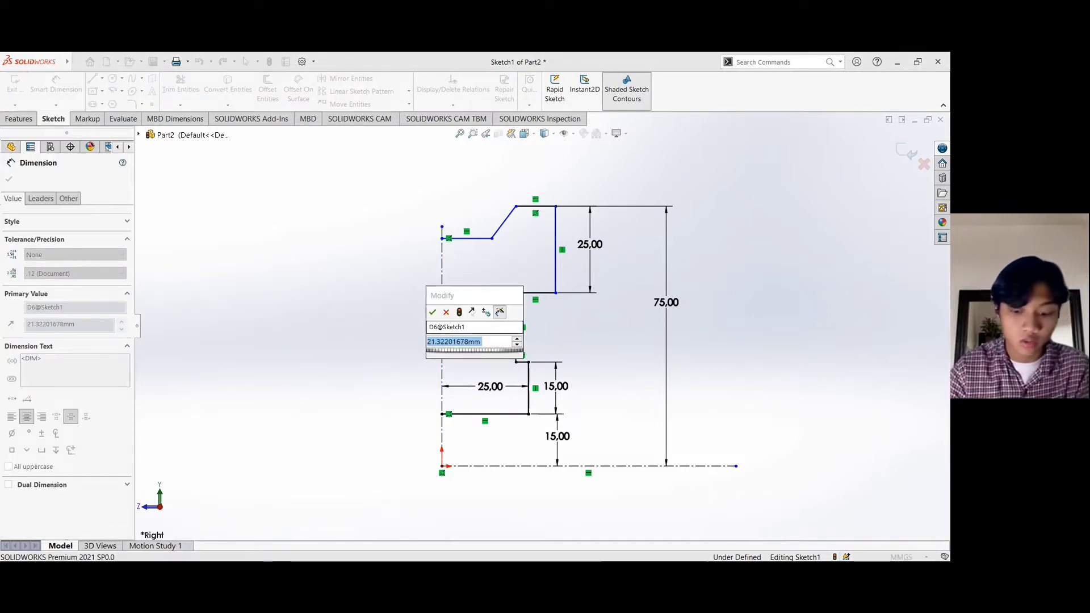
key(Return)
Dimension the length of the short horizontal line at the upper end of the vertical centerline as 10 mm.
click(471, 238)
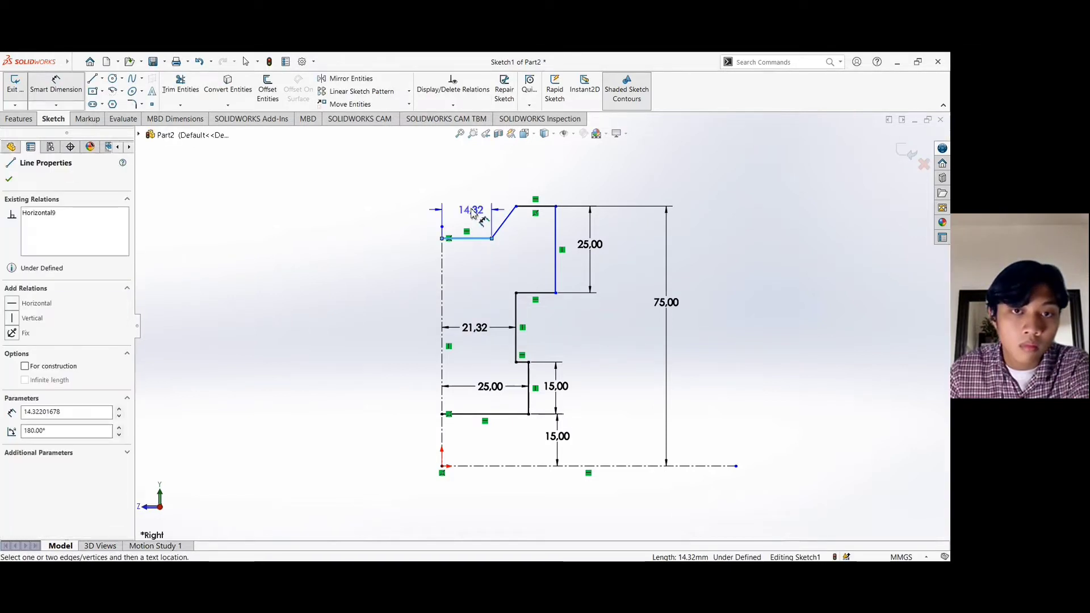
click(471, 213)
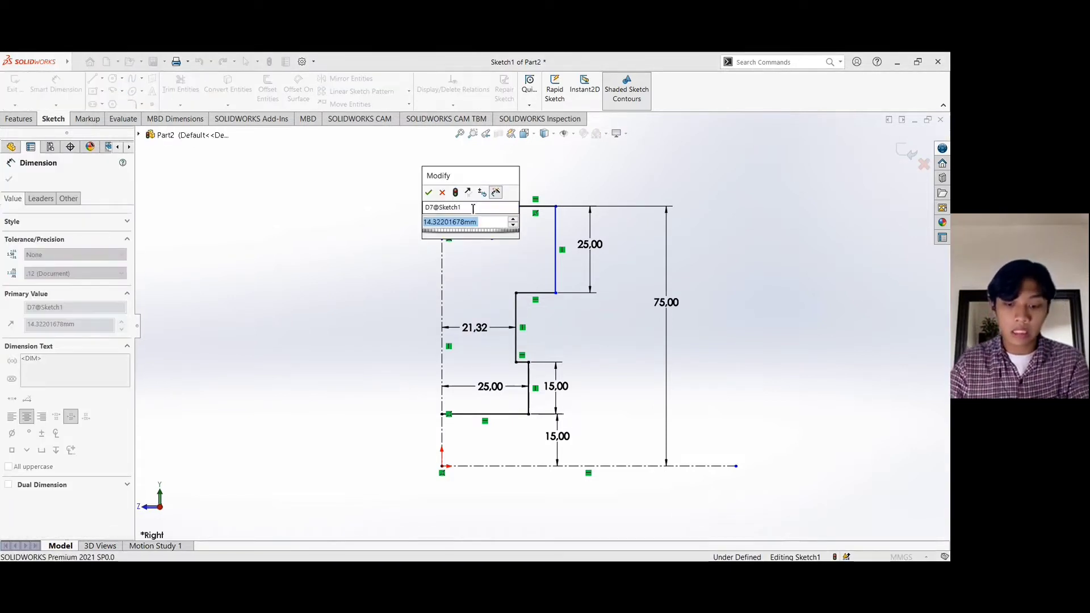
key(Return)
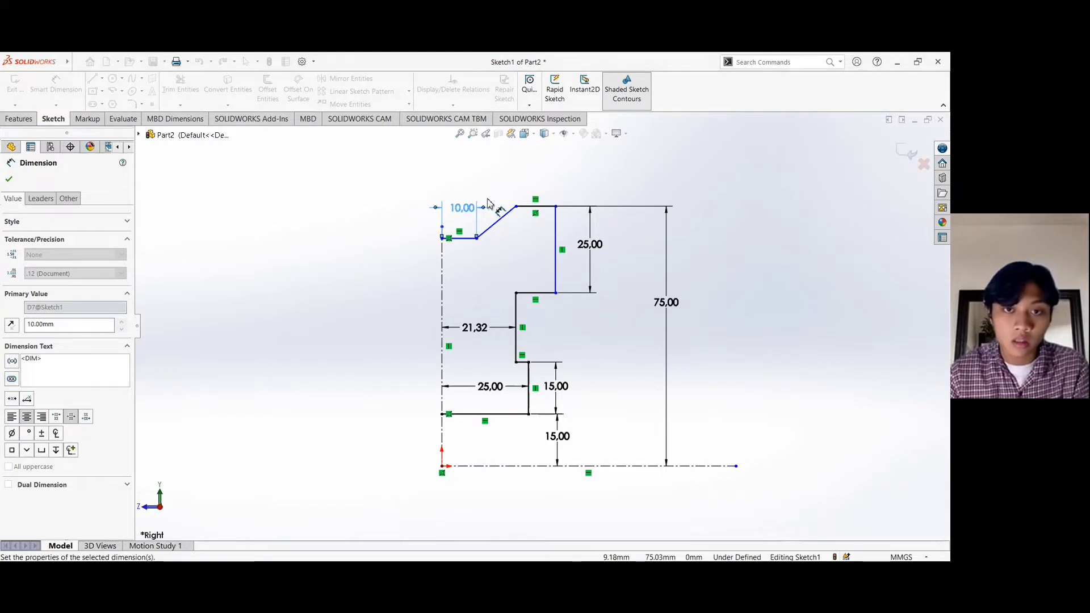
Dimension the distance from the vertical centerline to the slanted line's upper endpoint as 17 mm.
click(442, 259)
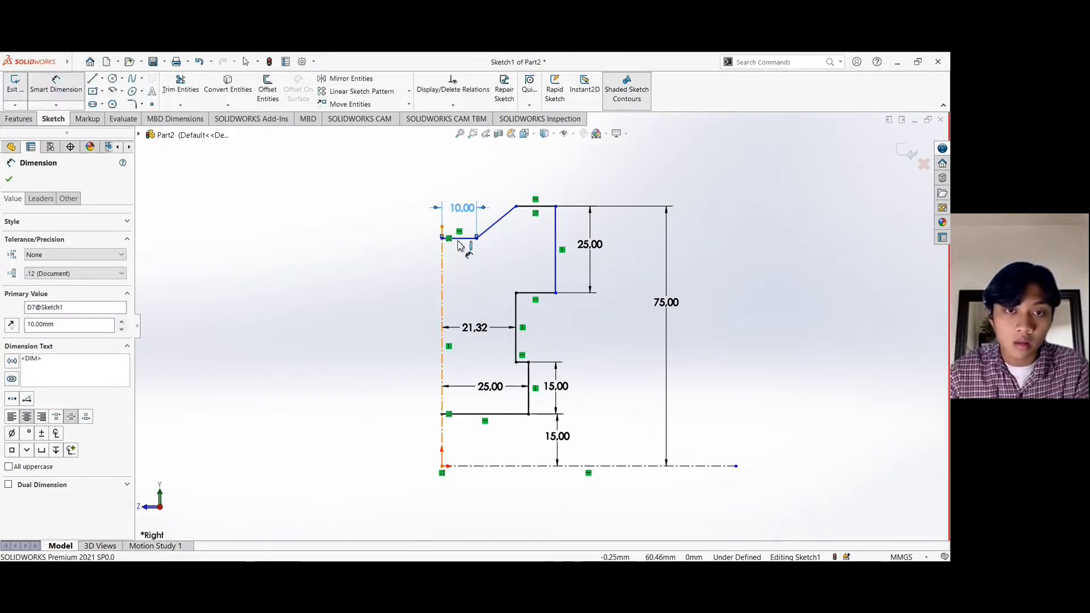
click(516, 207)
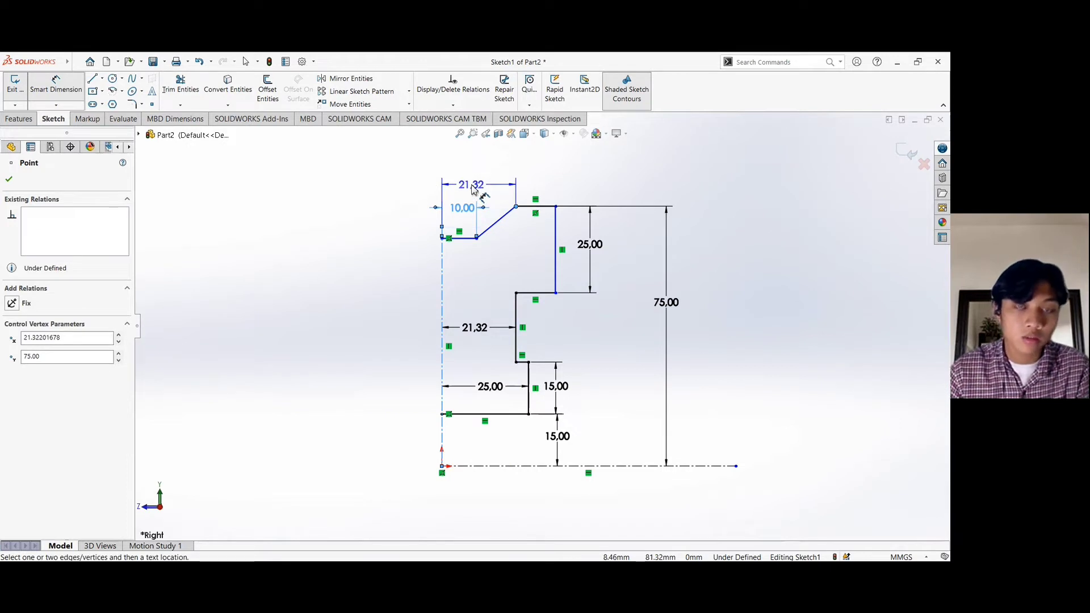
click(473, 190)
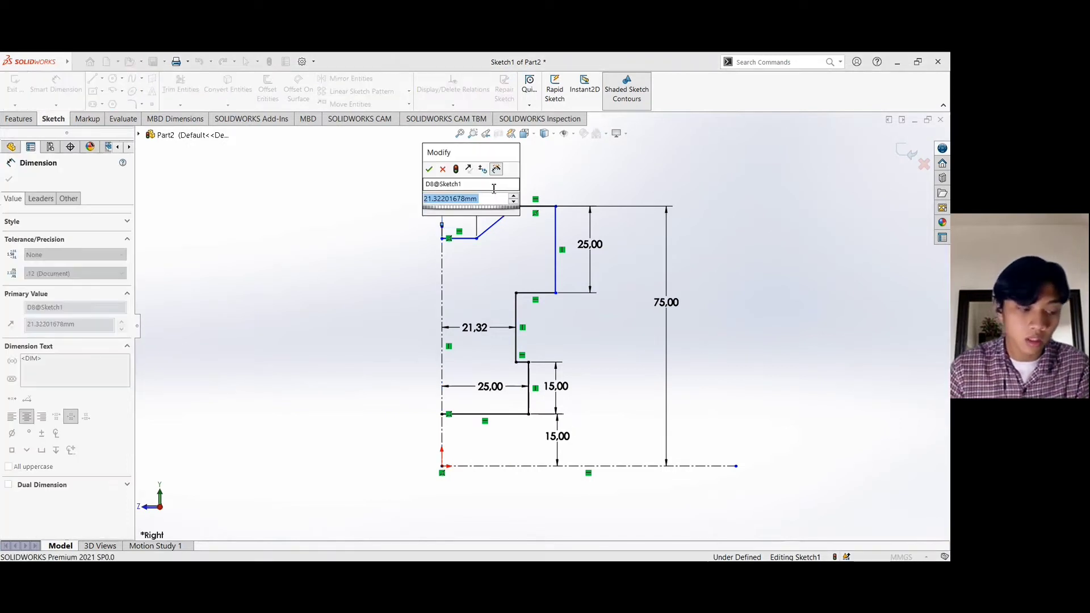
text(17)
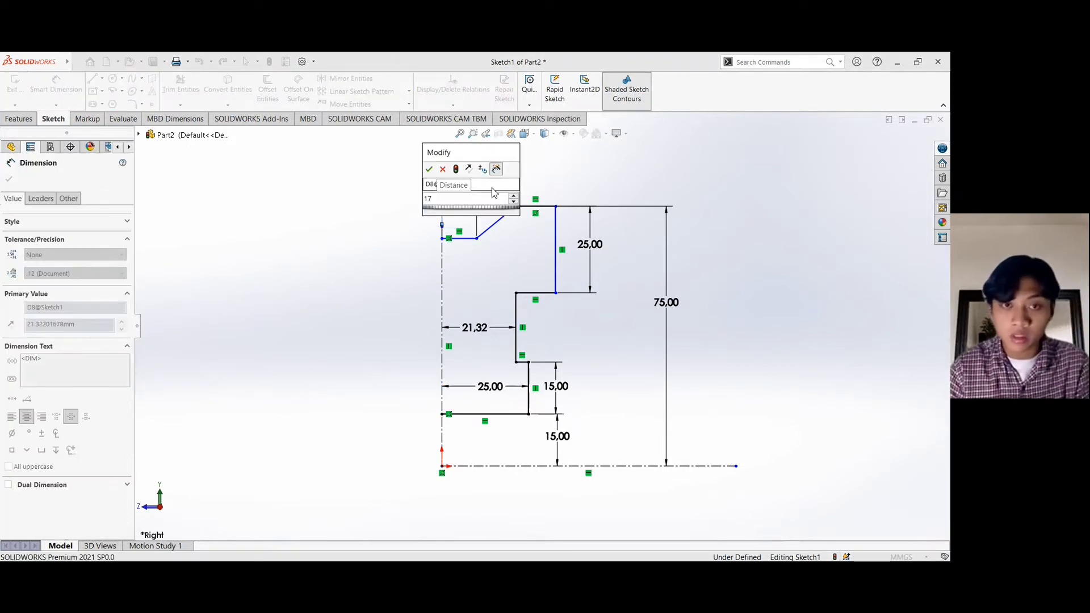
key(Return)
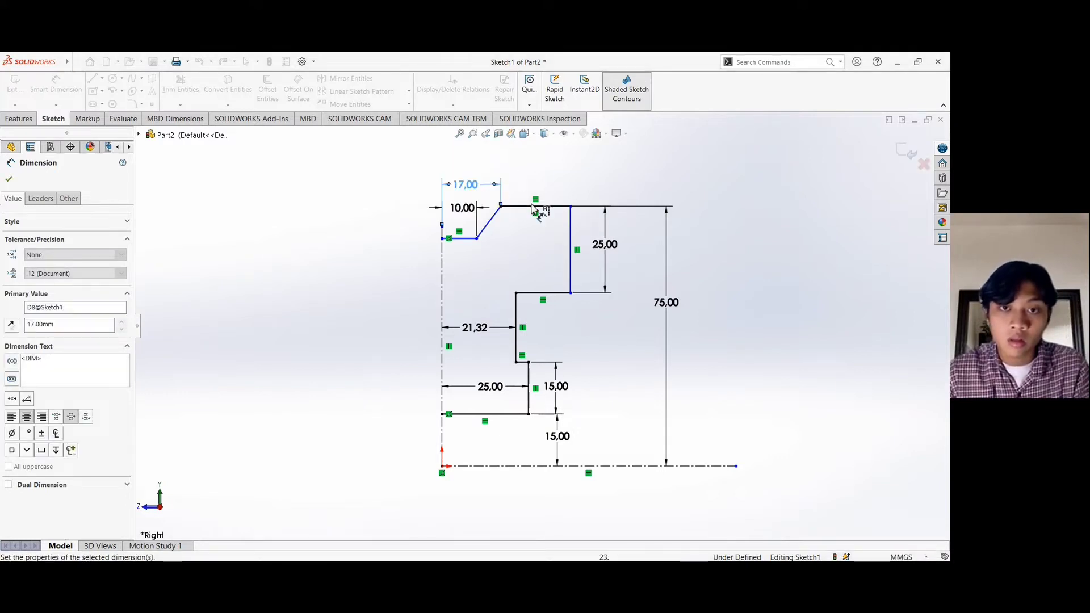
Dimension the distance from the vertical centerline to the upper step's outer vertical line as 25 mm.
click(570, 272)
click(442, 274)
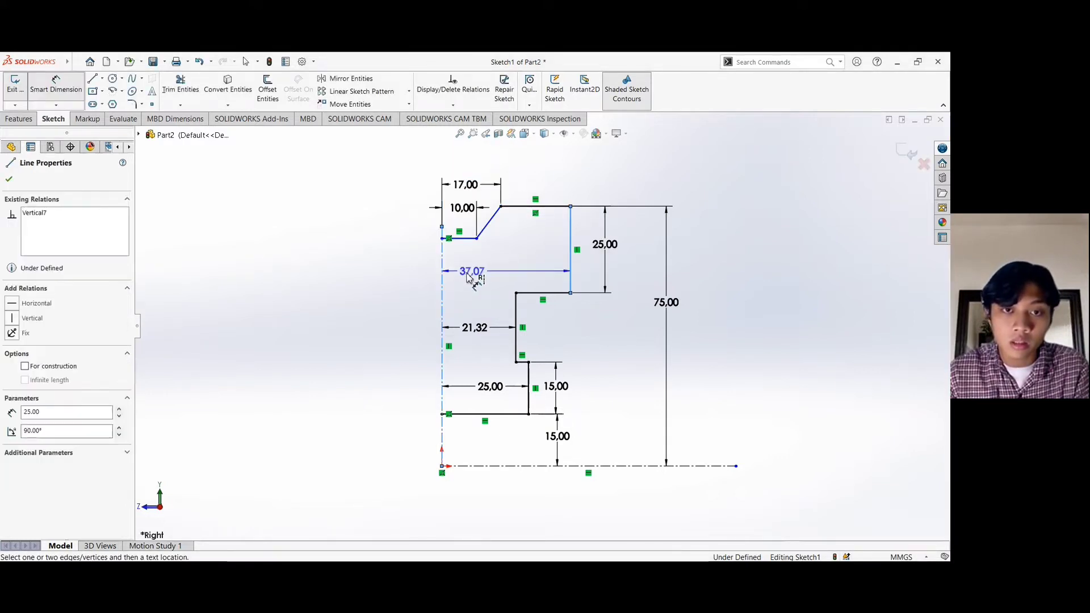
click(498, 271)
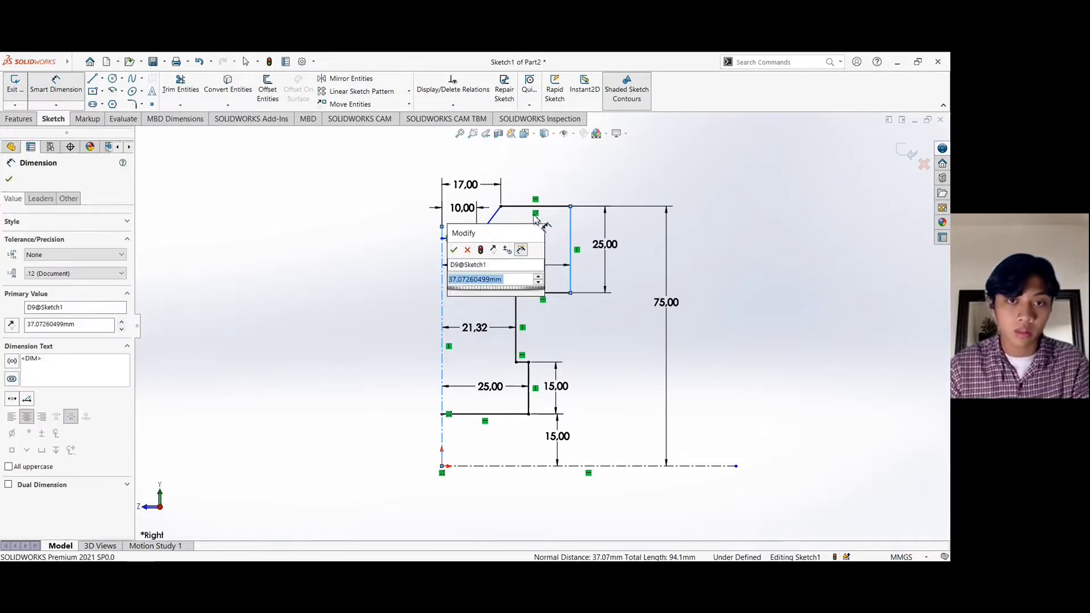
text(25)
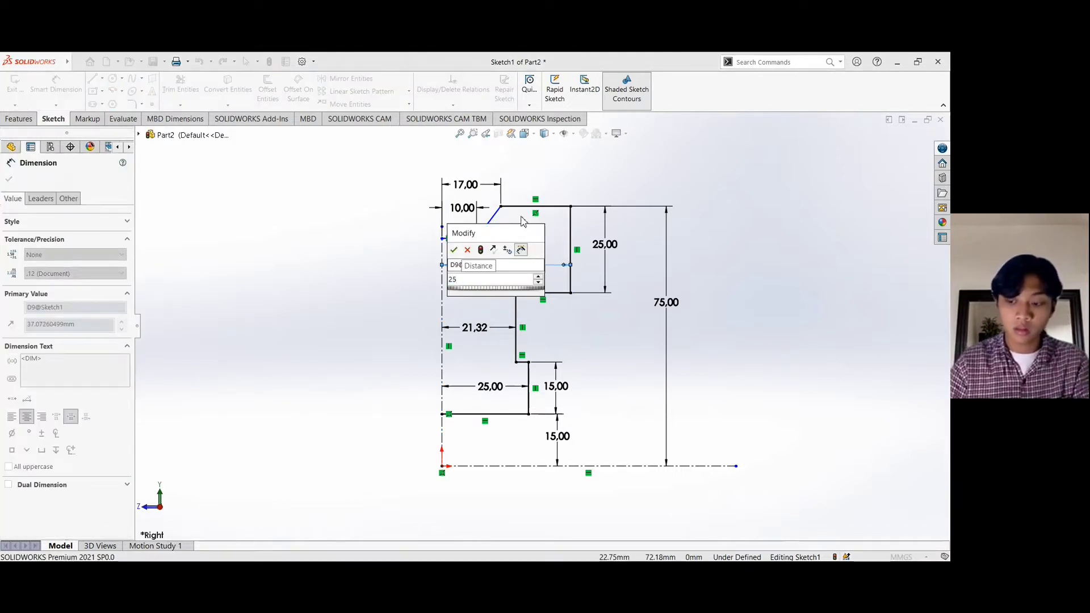
key(Return)
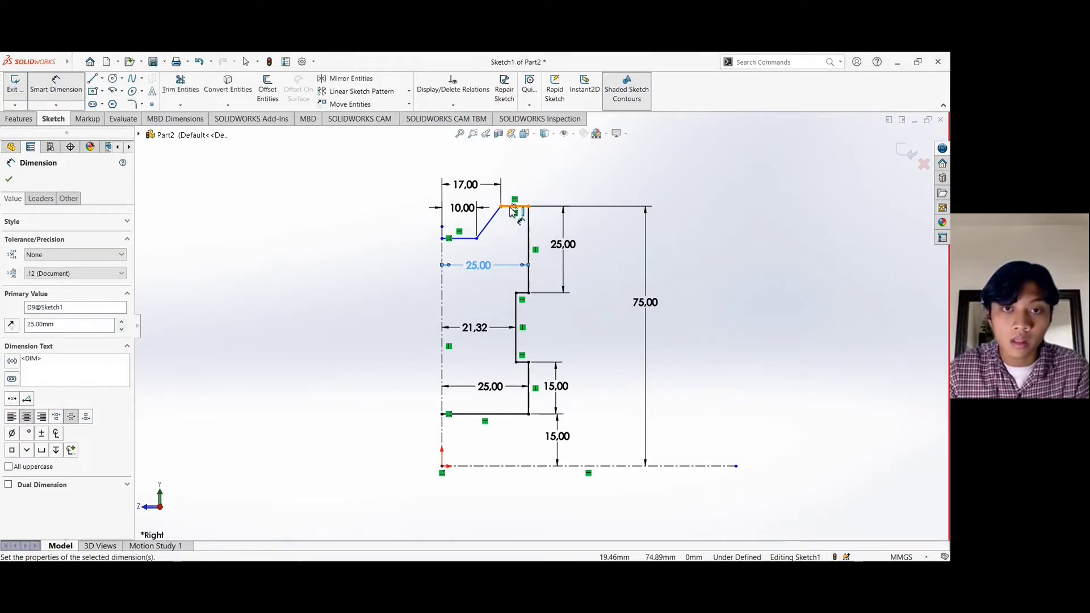
Dimension the vertical distance between the topmost line and the short horizontal line beside the centerline as 10 mm.
click(514, 208)
click(461, 240)
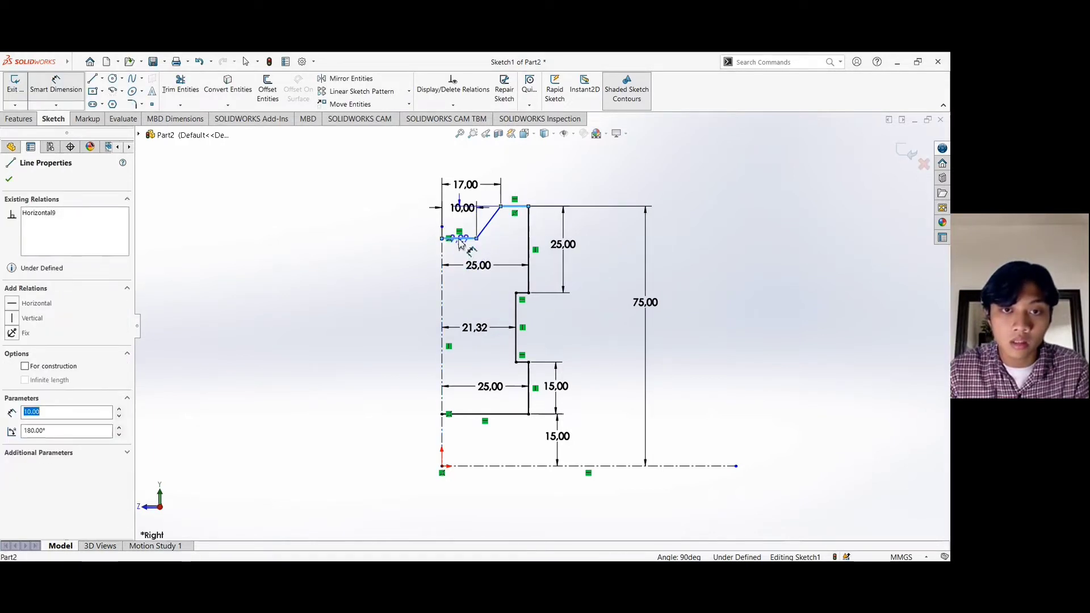
click(411, 224)
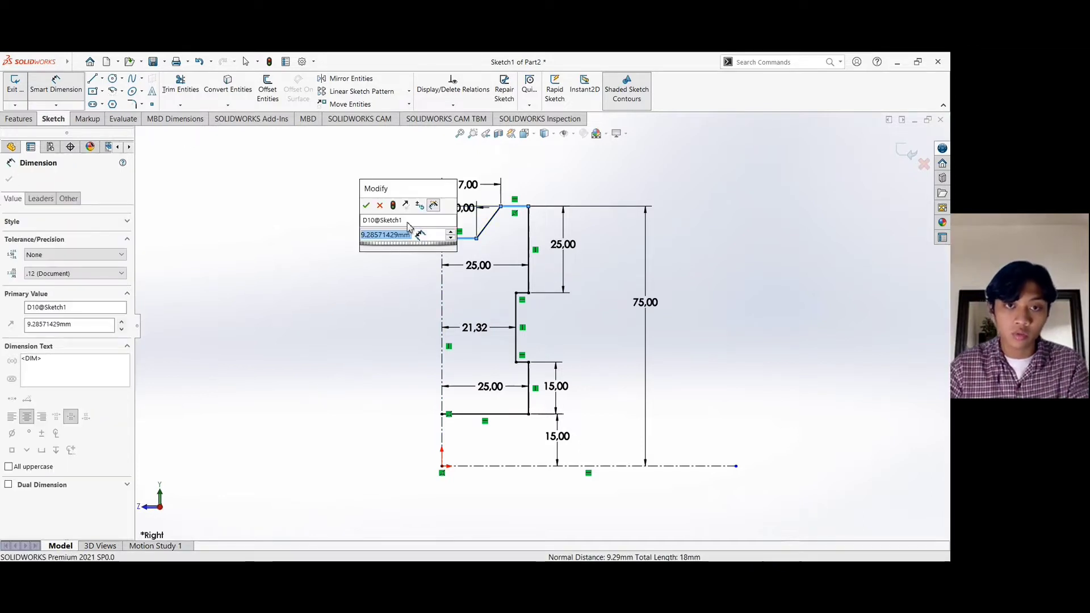
text(10)
key(Return)
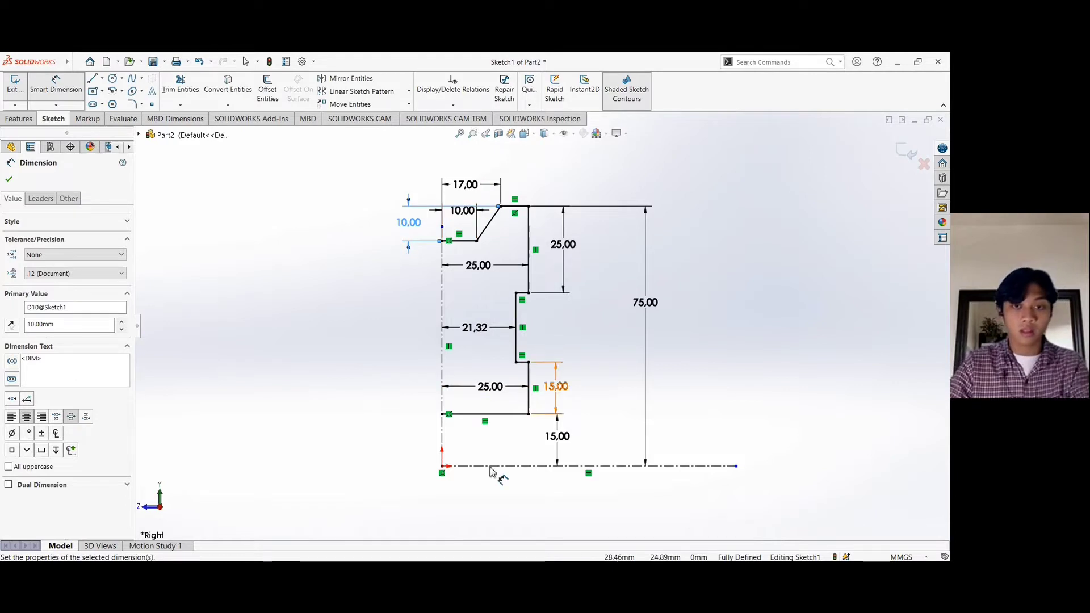
Set the distance from the vertical centerline to the recessed vertical line to 10 mm and finish dimensioning.
click(442, 396)
double_click(486, 331)
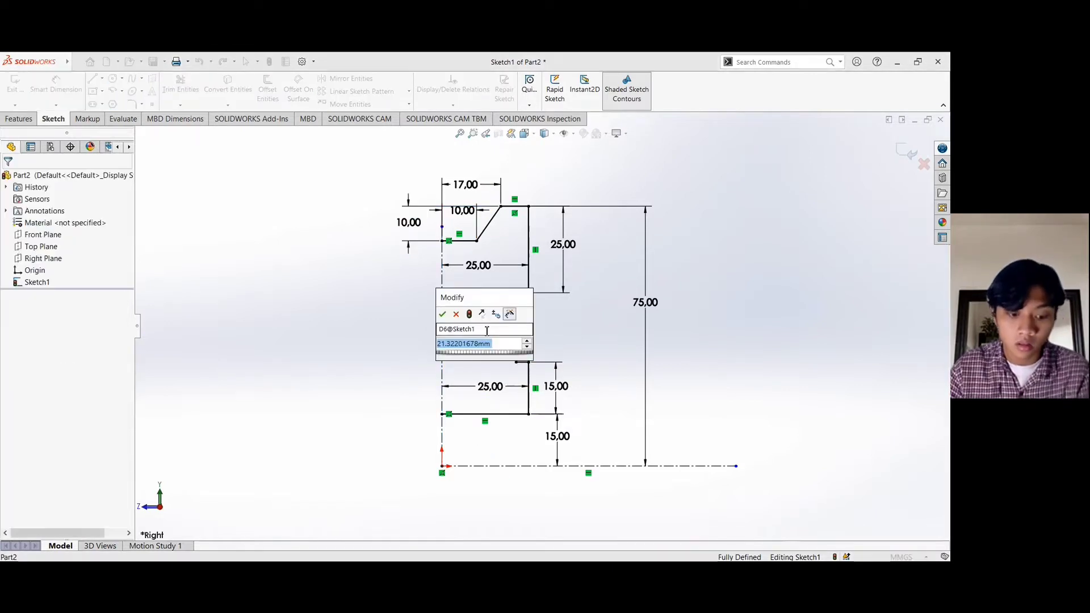
text(10)
key(Escape)
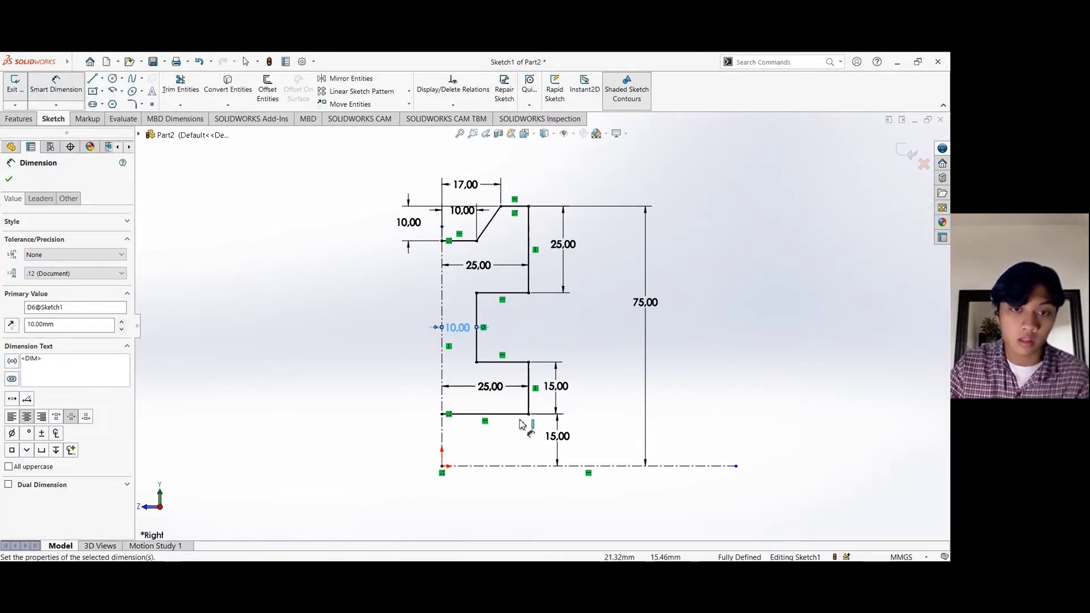
key(Escape)
Round the four corners of the recess between the upper and lower steps with 5 mm sketch fillets.
click(132, 105)
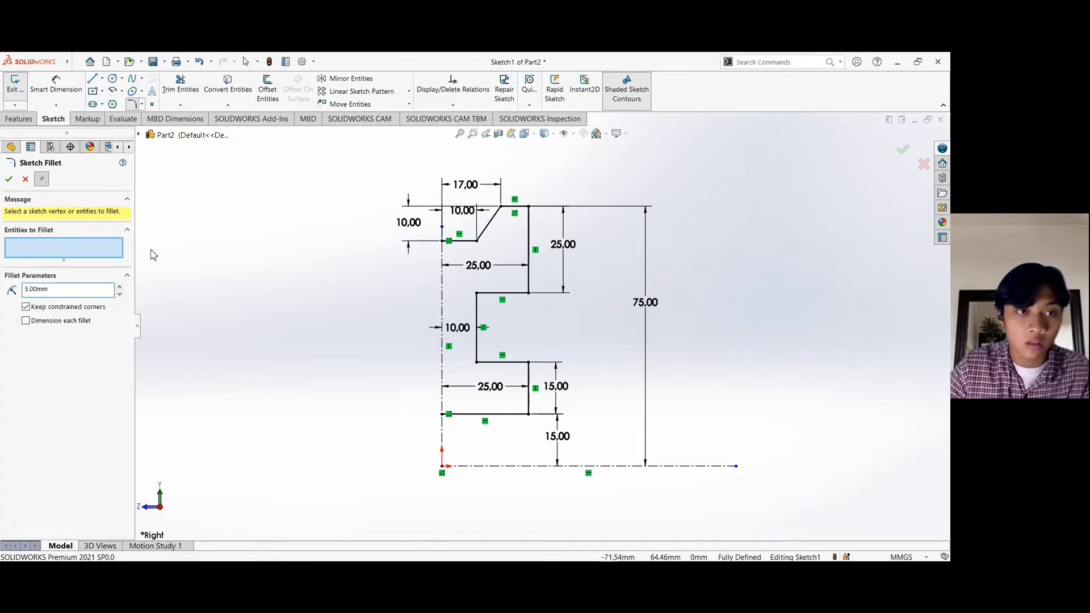
click(529, 294)
click(477, 294)
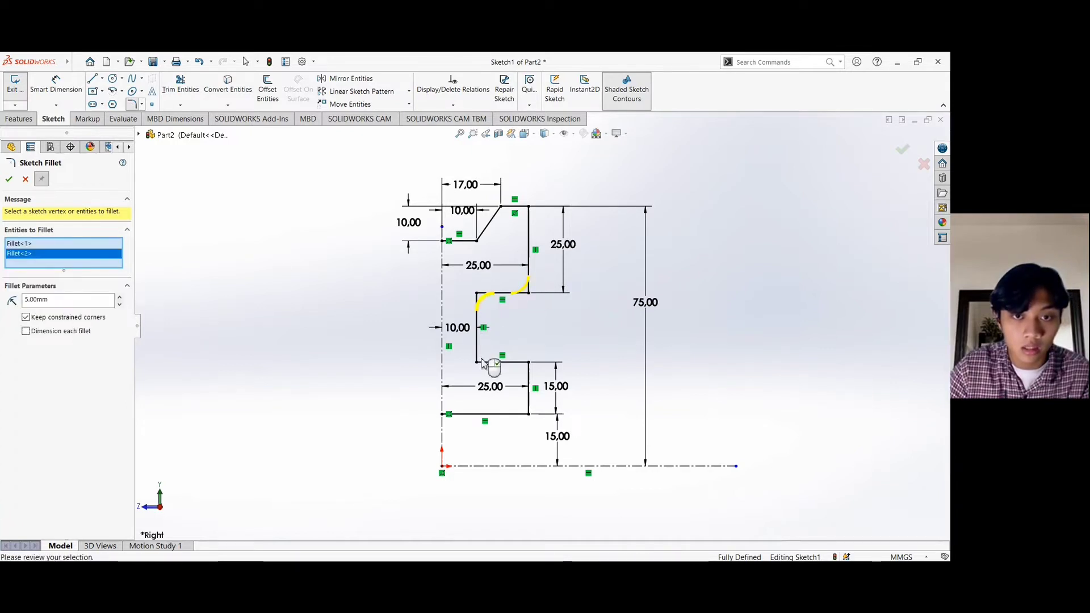
click(477, 362)
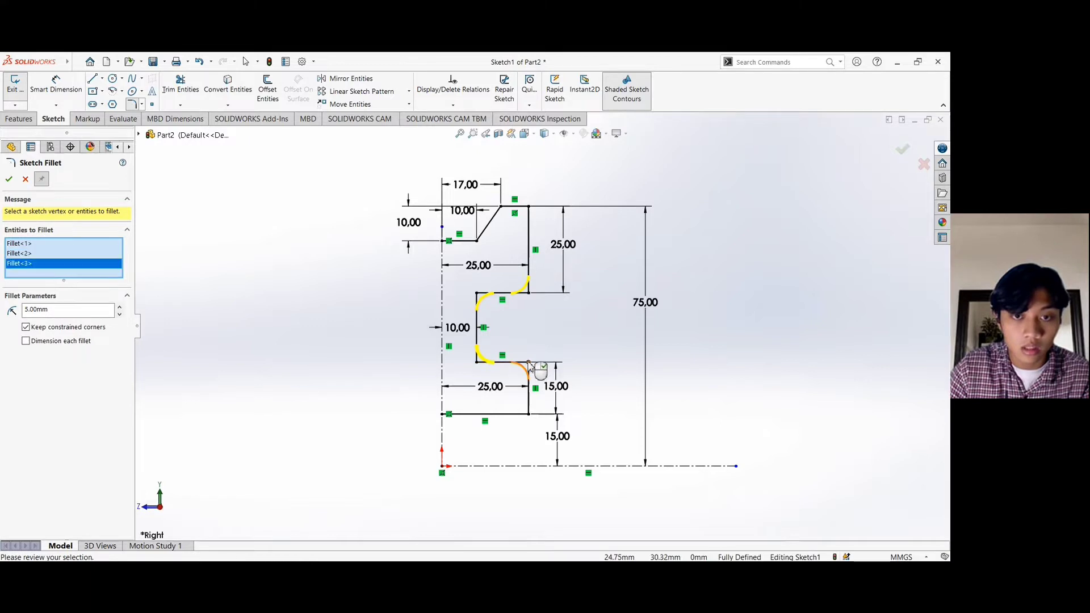
click(528, 363)
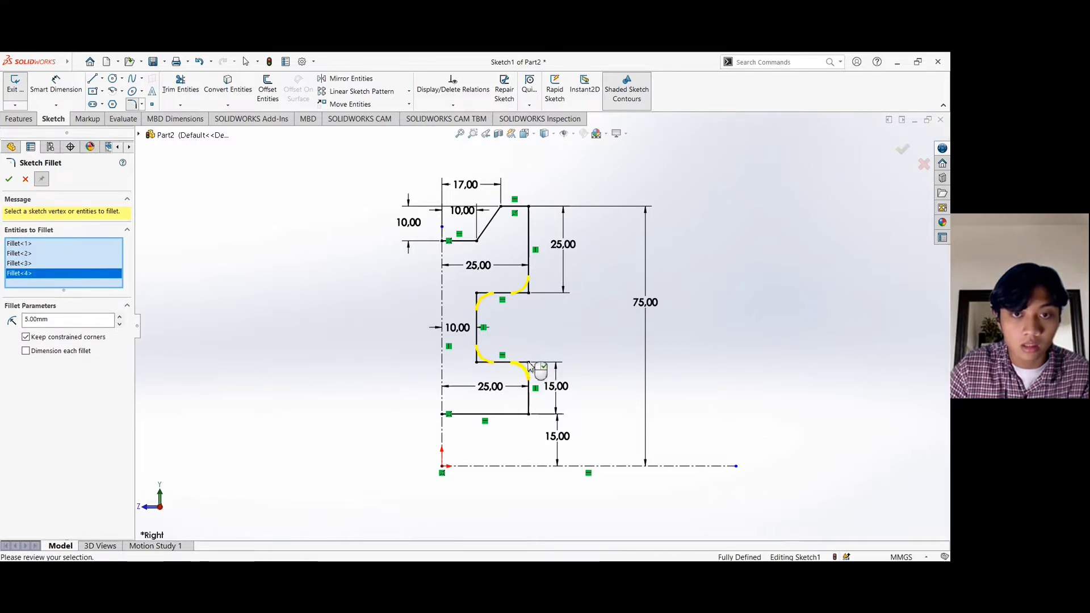
click(9, 179)
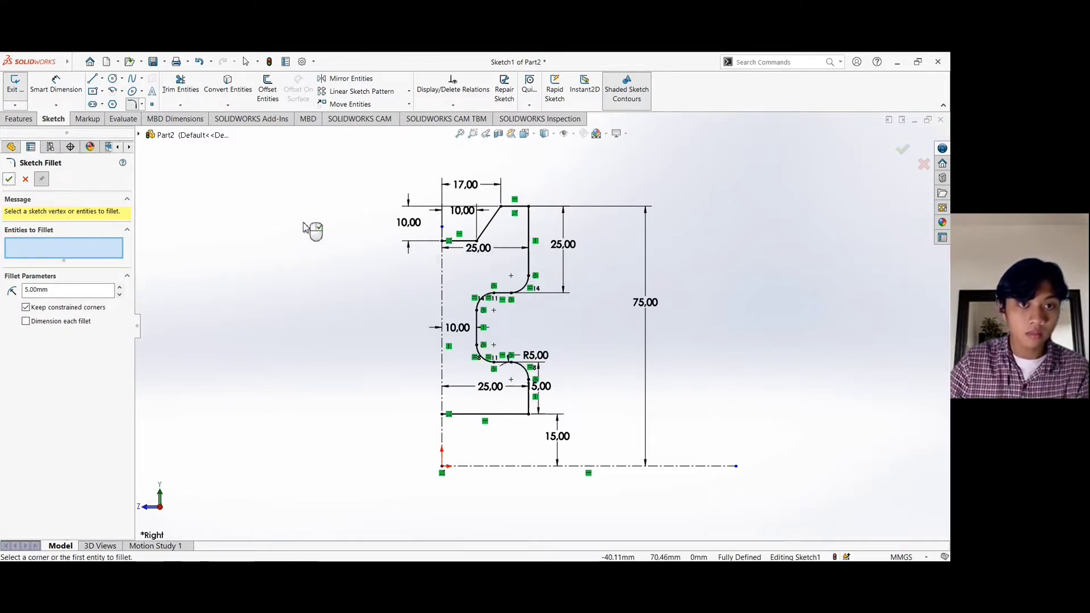
click(8, 180)
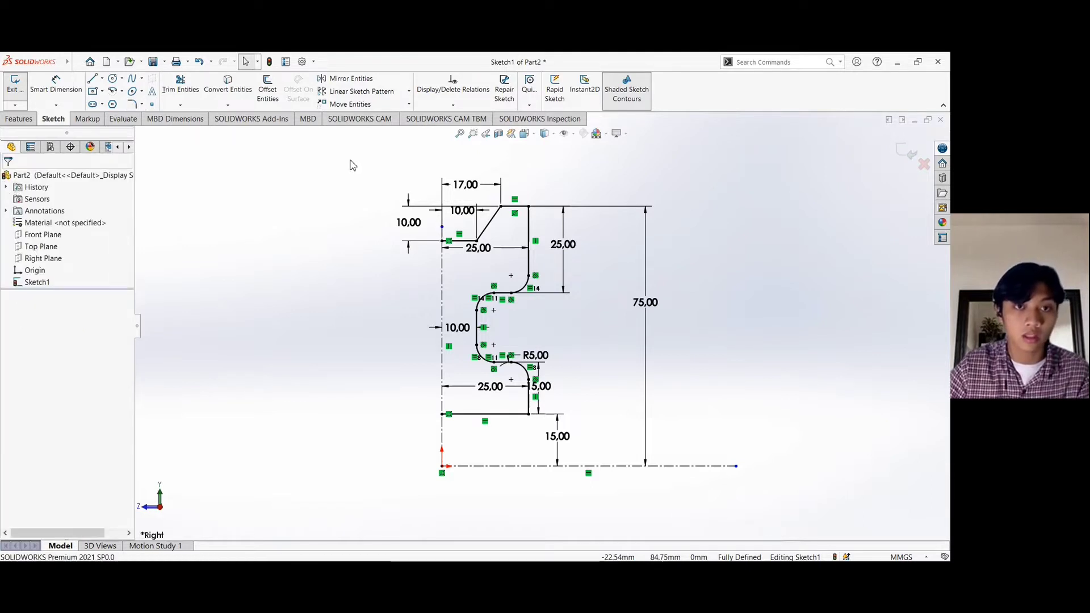
Mirror the entire filleted half profile about the vertical centerline, keeping the original.
mouse_move(392, 175)
mouse_down()
mouse_move(603, 449)
mouse_move(645, 467)
mouse_up()
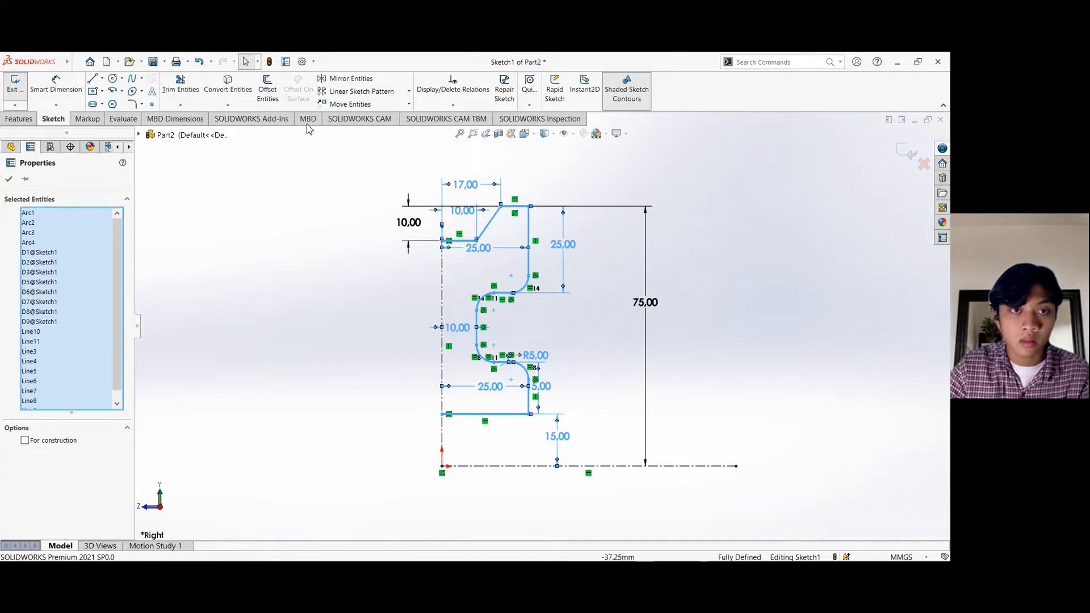
click(363, 81)
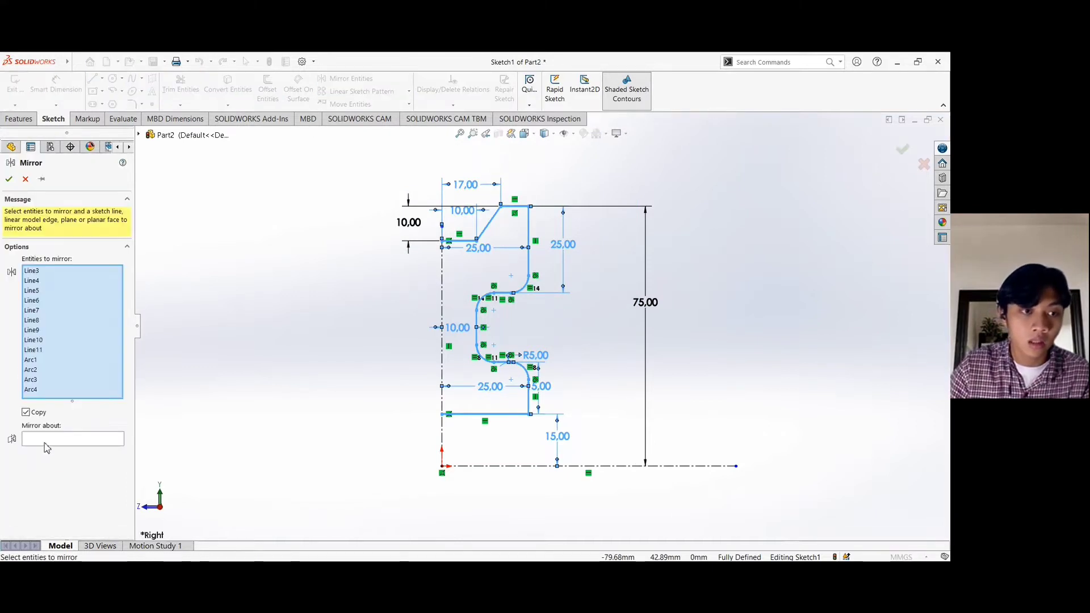
click(98, 443)
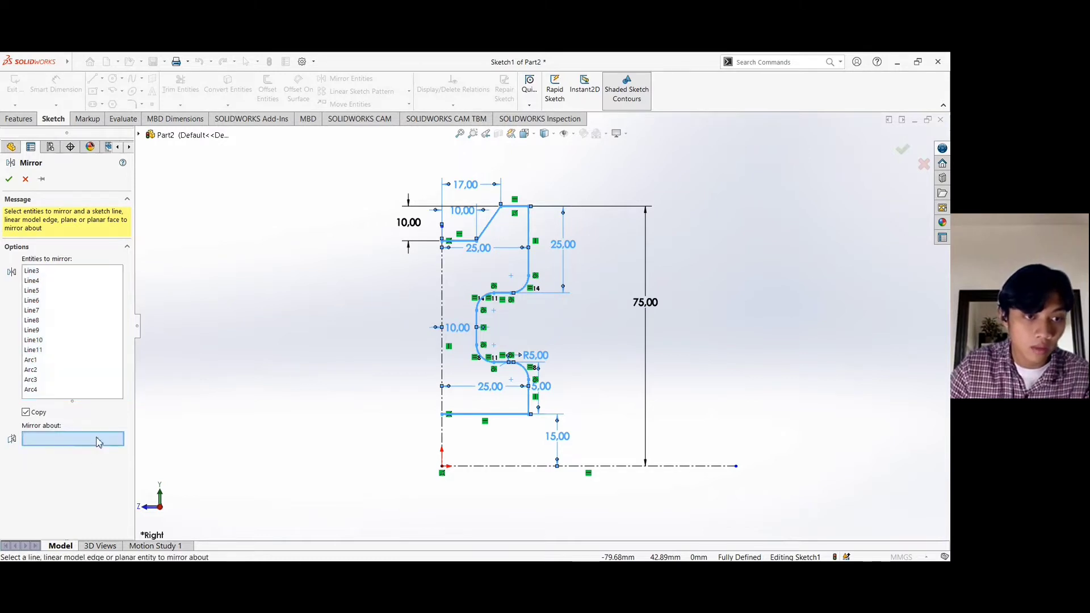
click(444, 291)
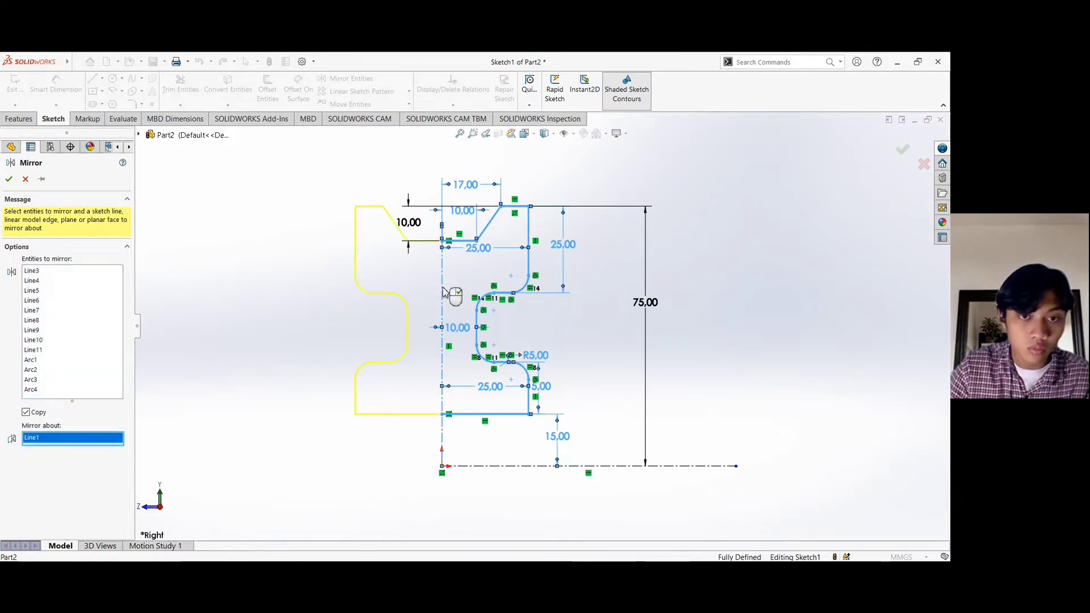
click(9, 179)
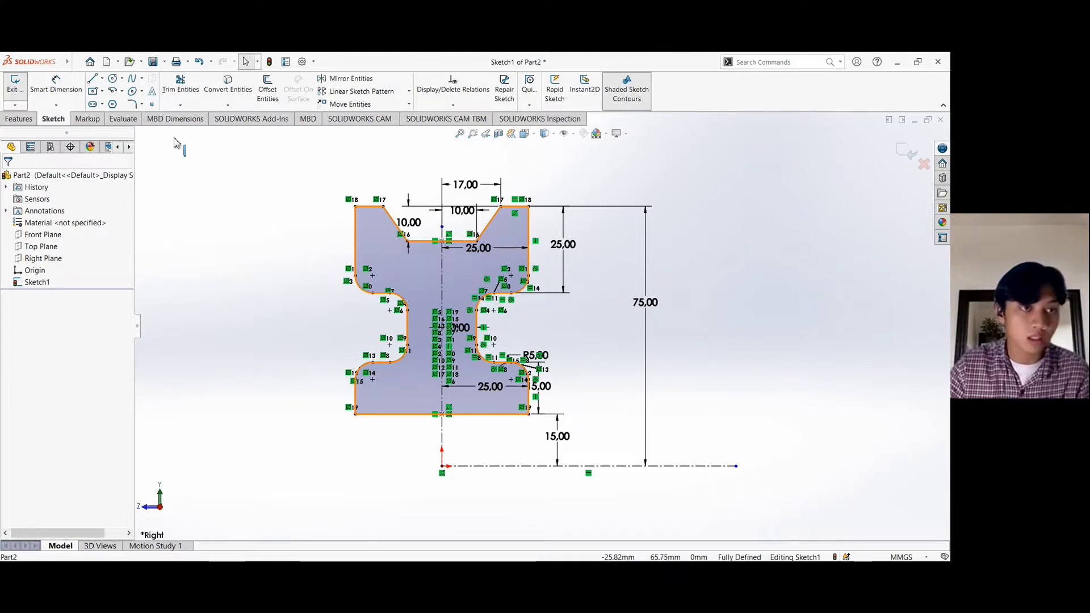
Revolve the closed profile 360 degrees about the horizontal centerline to create the solid wheel.
click(23, 120)
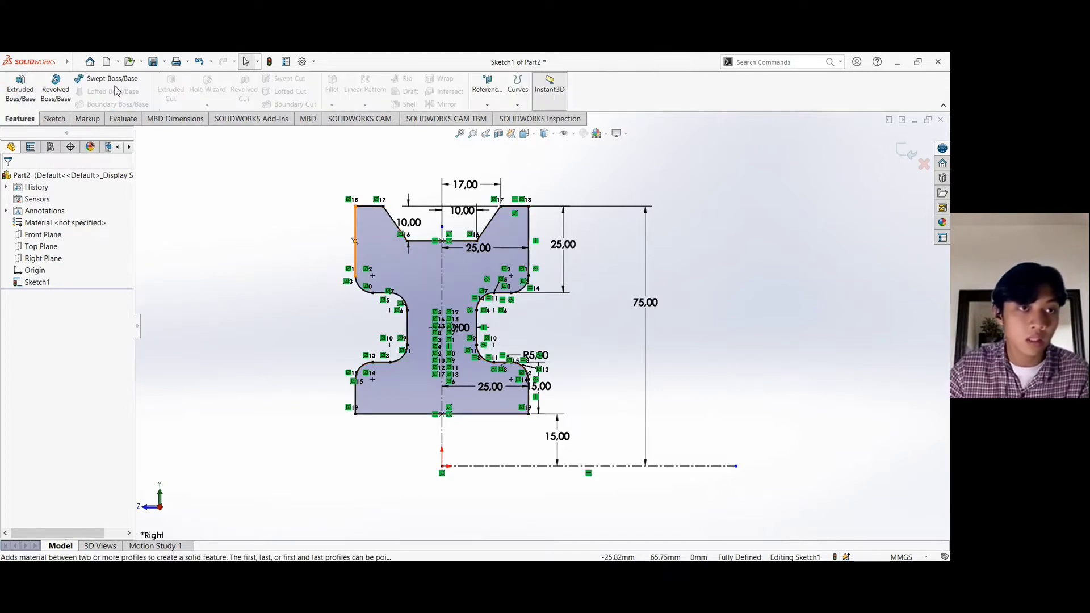
click(57, 92)
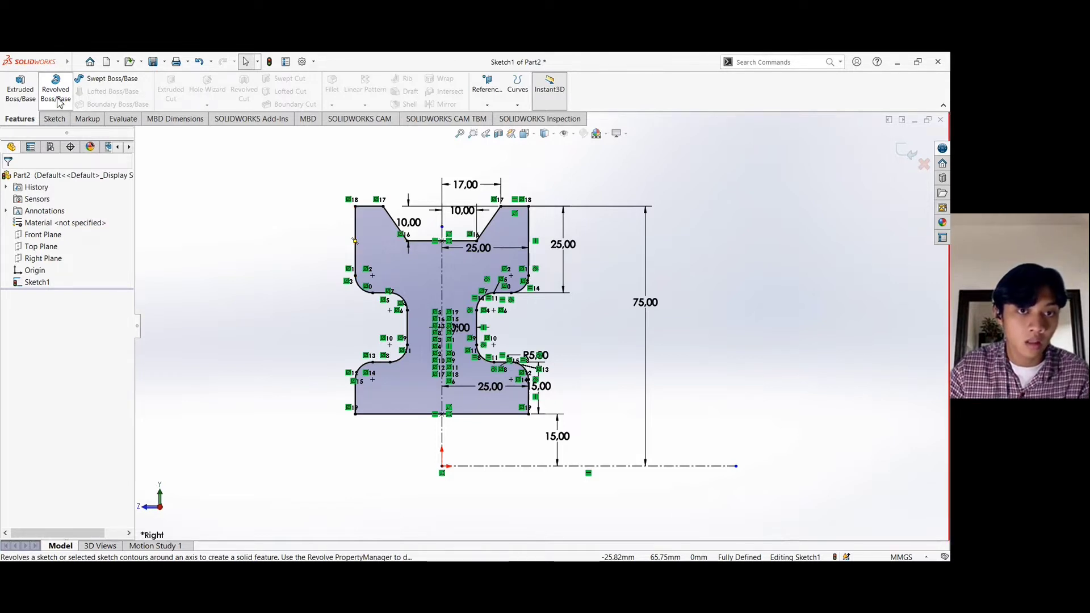
click(56, 91)
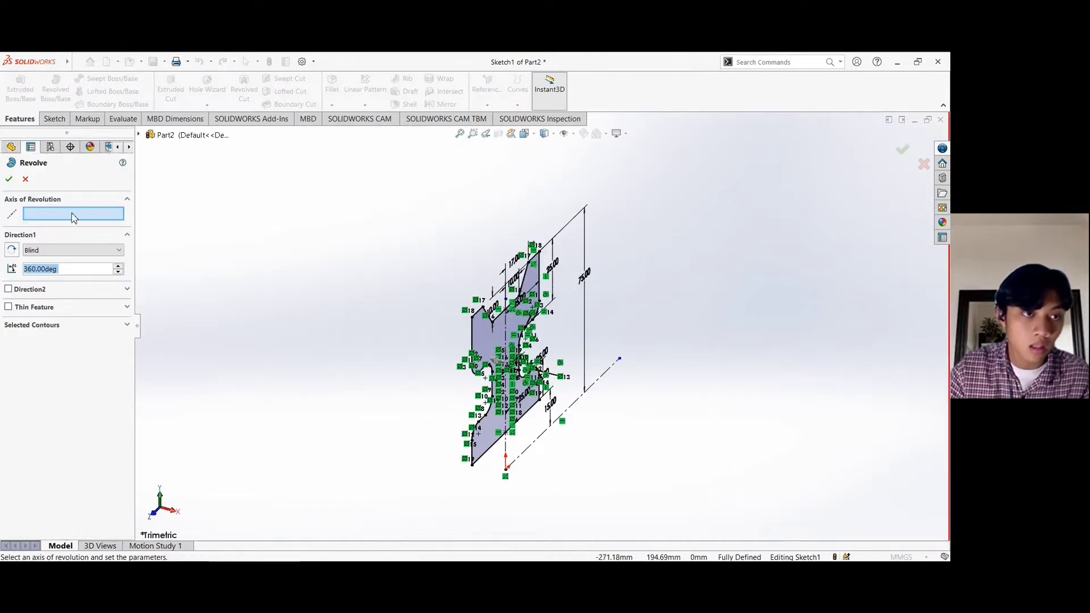
click(534, 449)
click(9, 179)
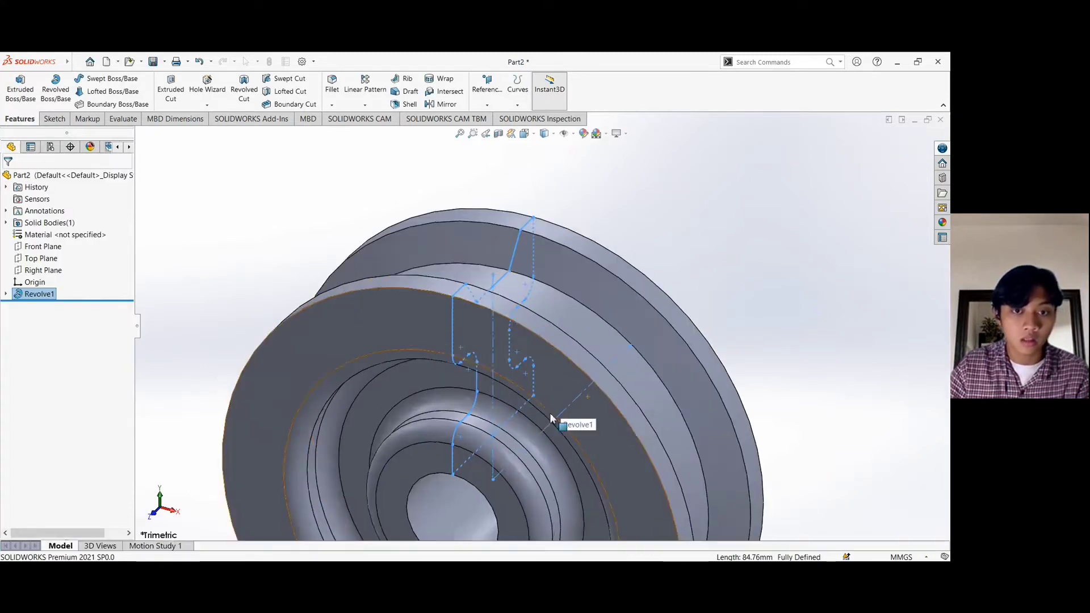
click(736, 376)
scroll(480, 416, down, 3)
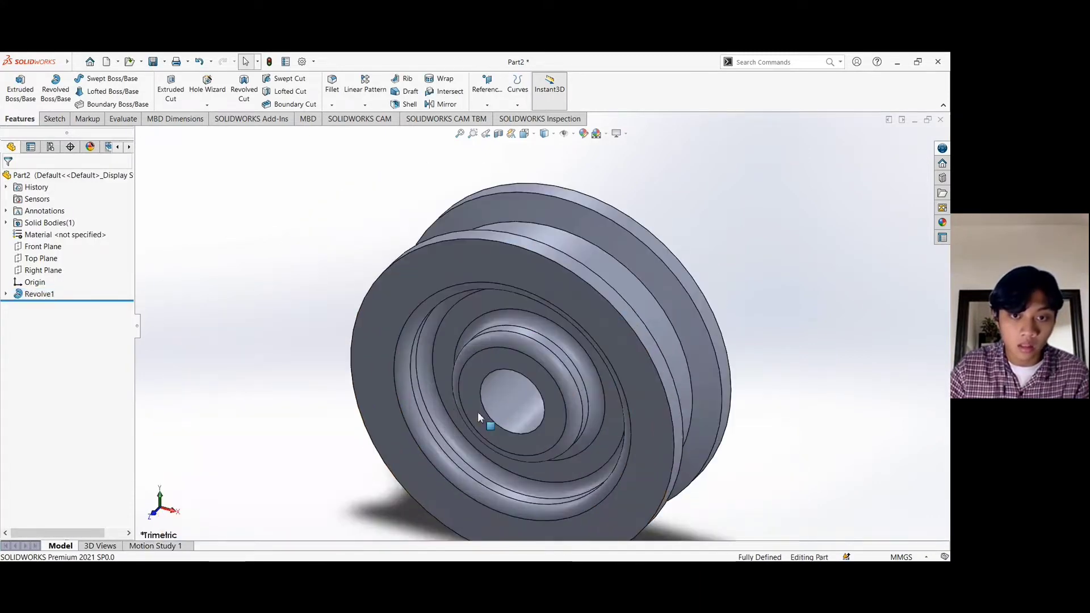
Start a new sketch on the wheel's flat outer annular side face, viewed normal to it.
middle_drag(833, 297, 817, 278)
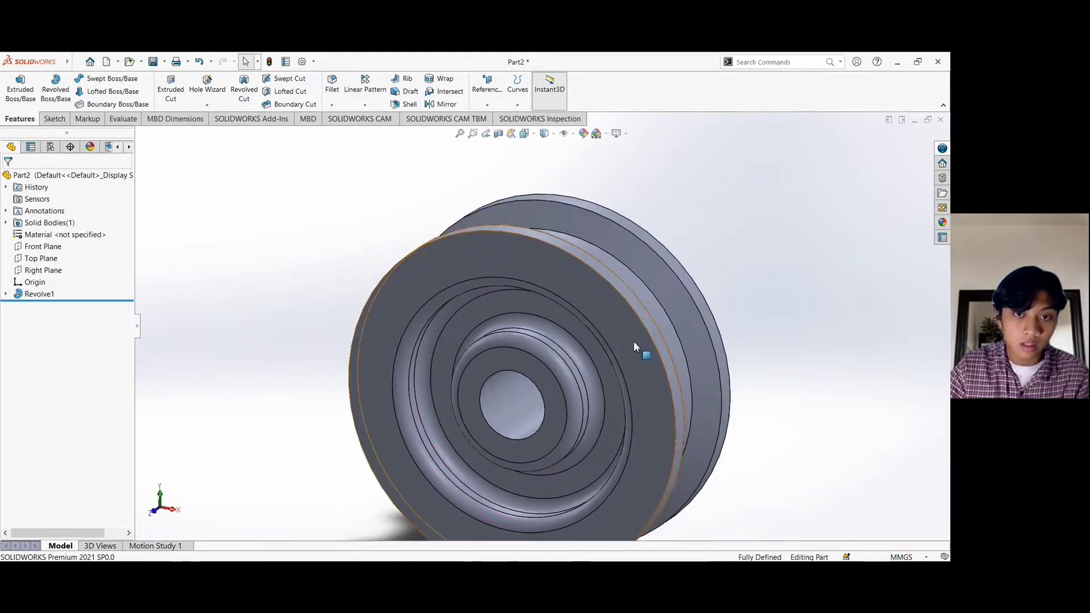
click(608, 296)
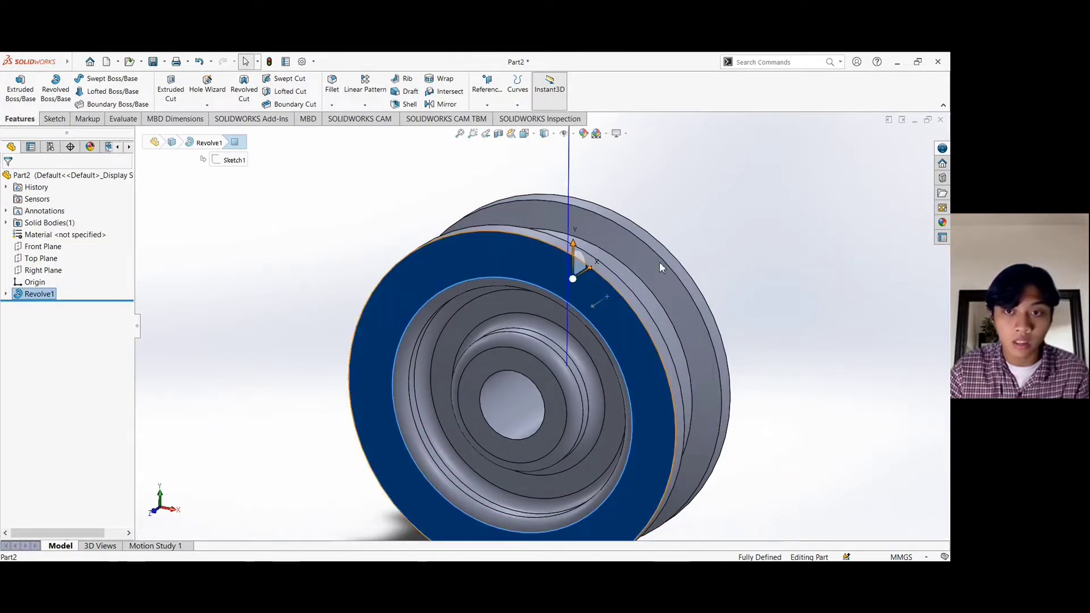
click(692, 268)
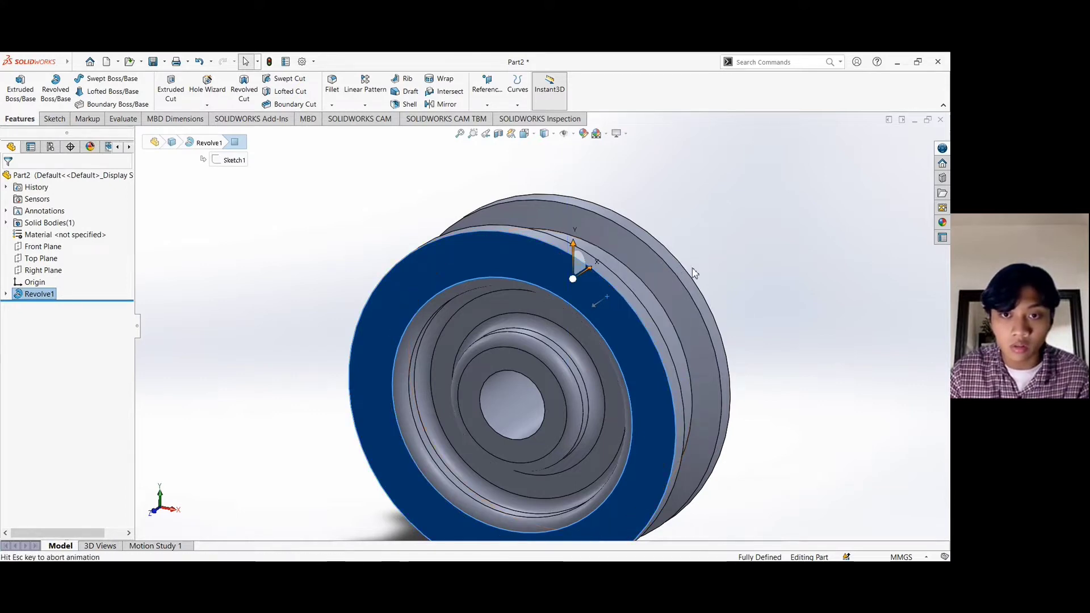
scroll(556, 301, down, 3)
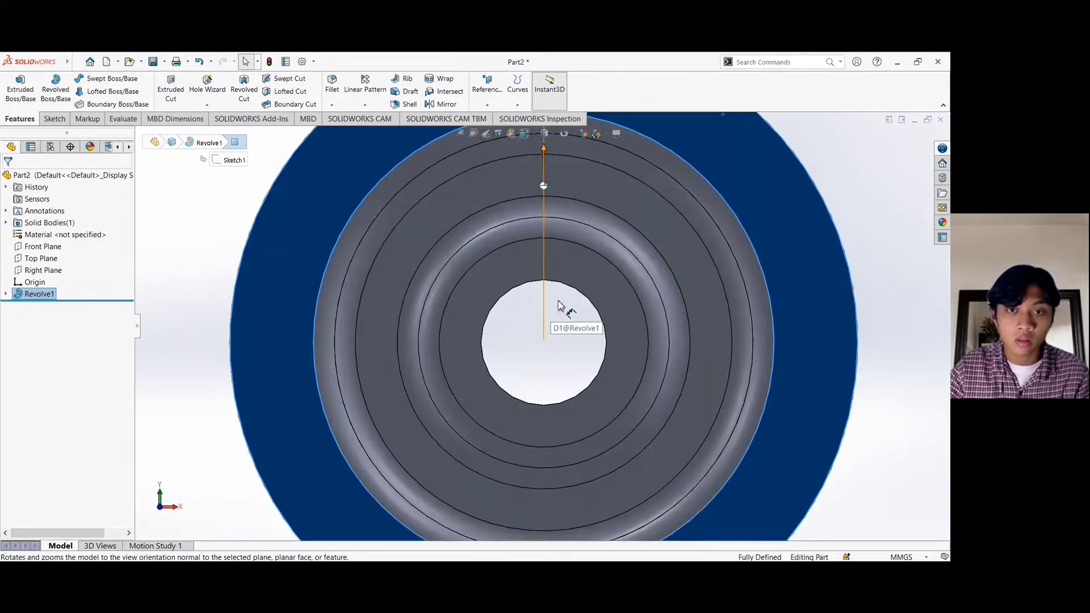
scroll(557, 300, up, 3)
click(791, 197)
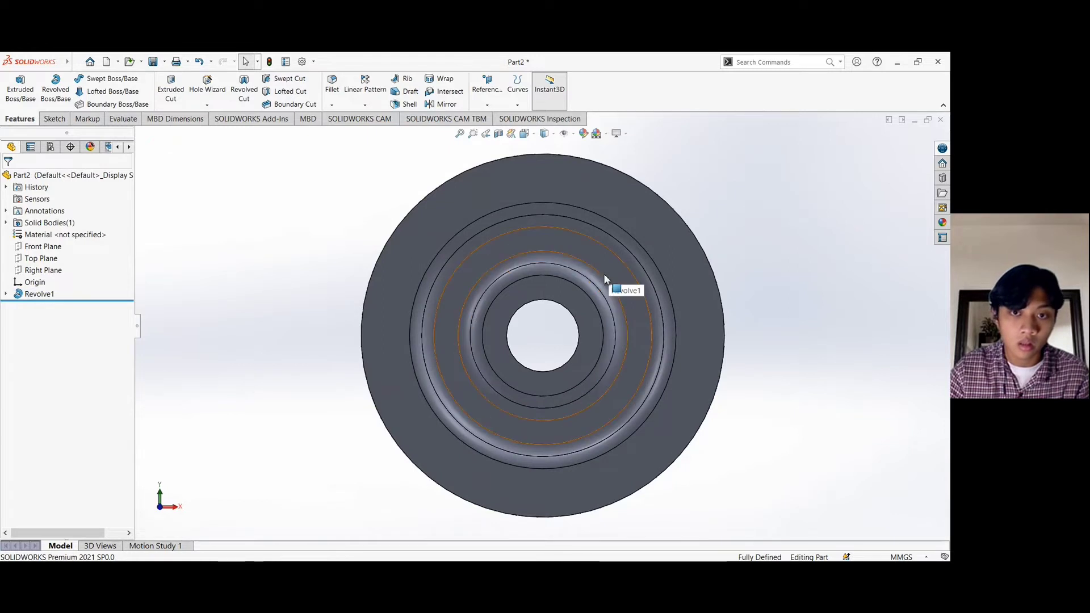
click(676, 253)
click(724, 229)
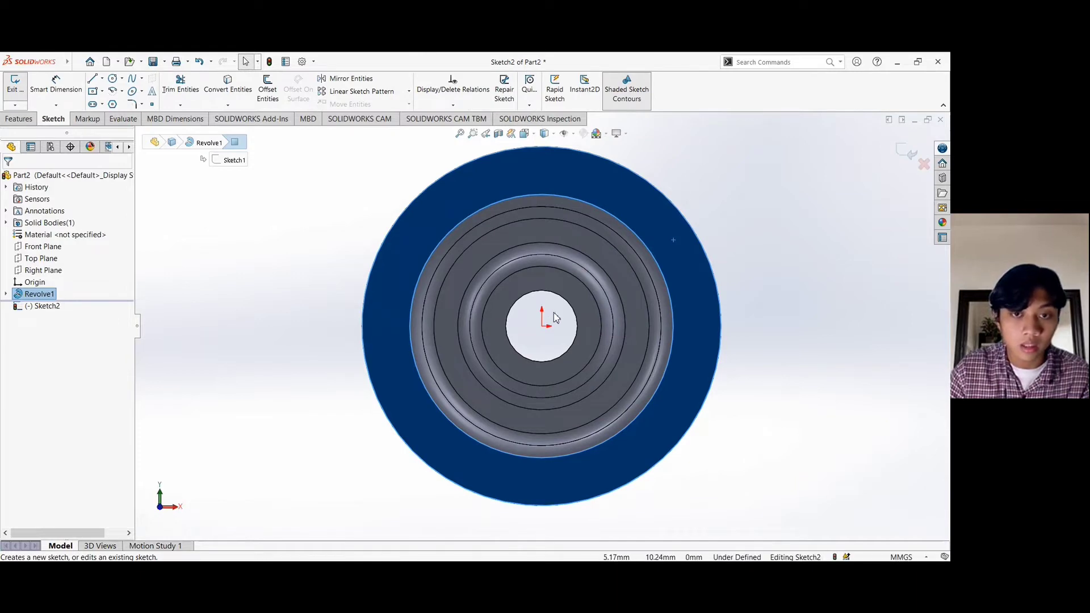
Sketch a center rectangle about 18.6 by 8.1 mm, centered on the uppermost point of the bore's circular edge.
scroll(558, 319, up, 1)
scroll(558, 319, down, 5)
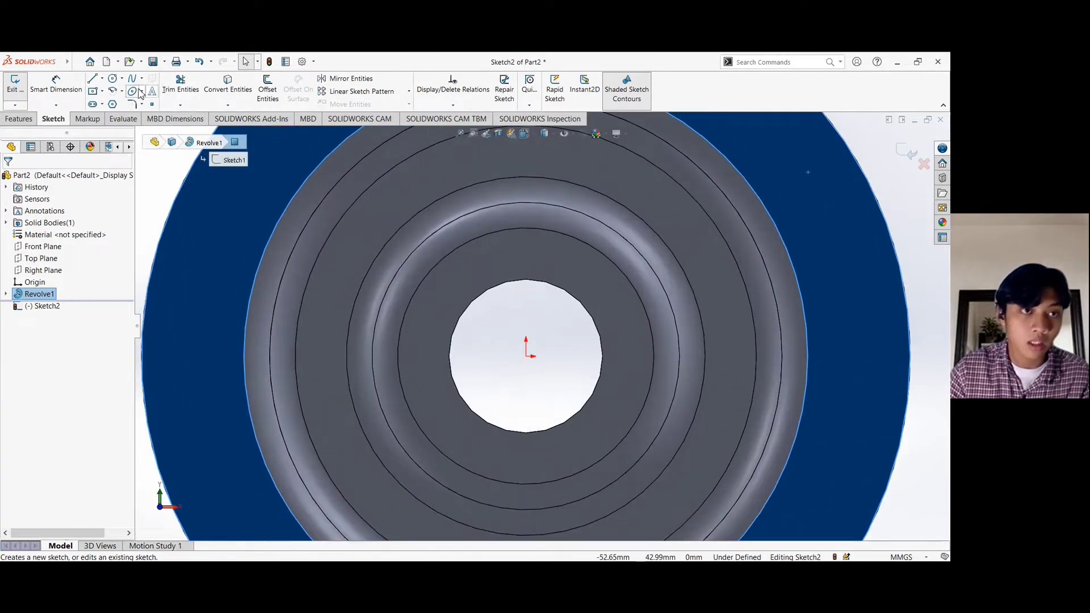
click(103, 92)
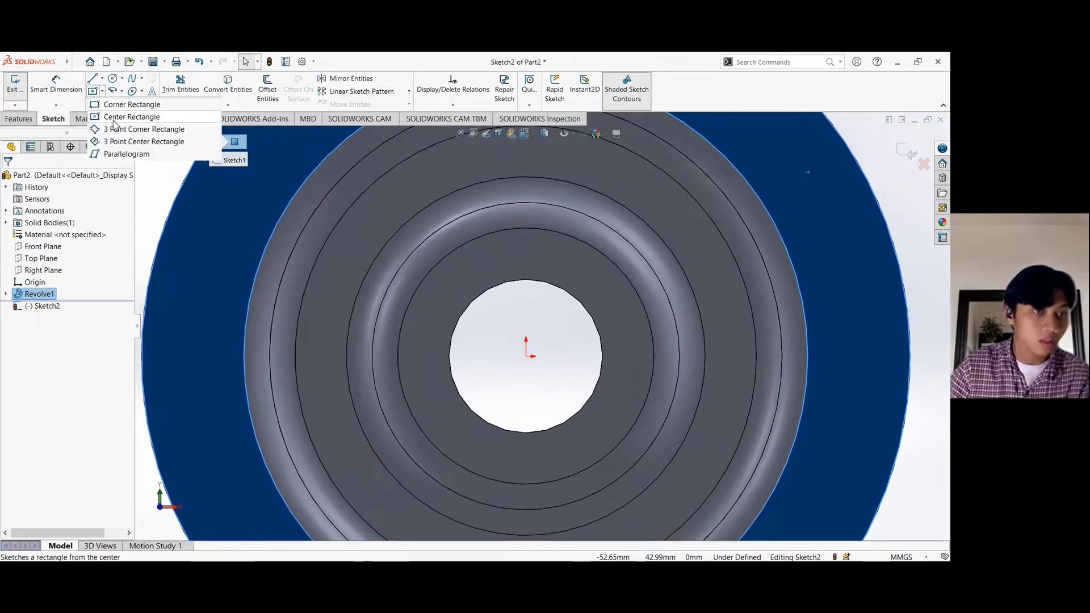
click(116, 119)
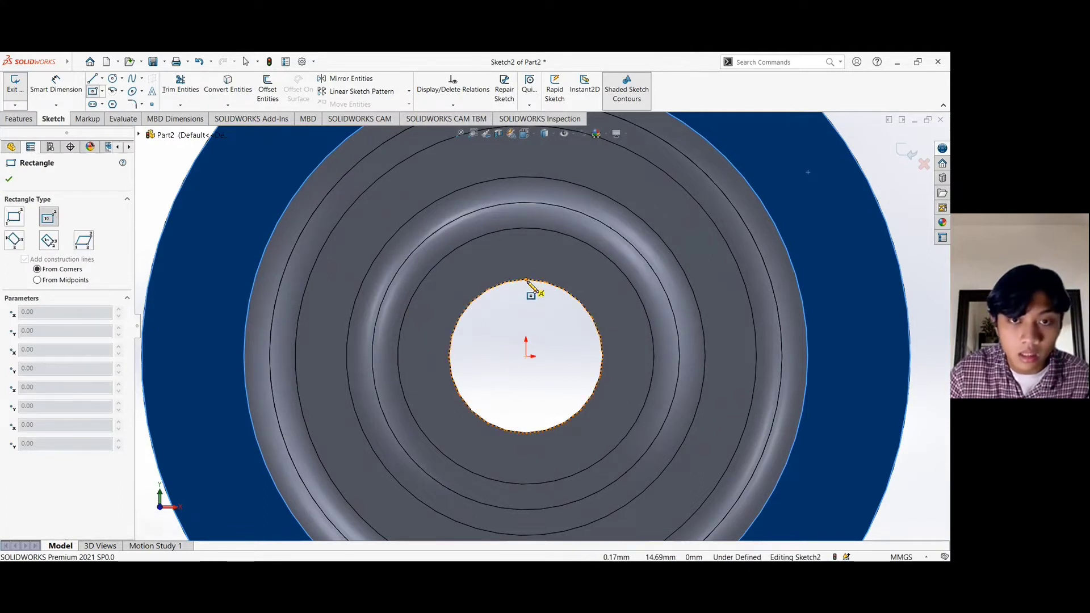
click(525, 280)
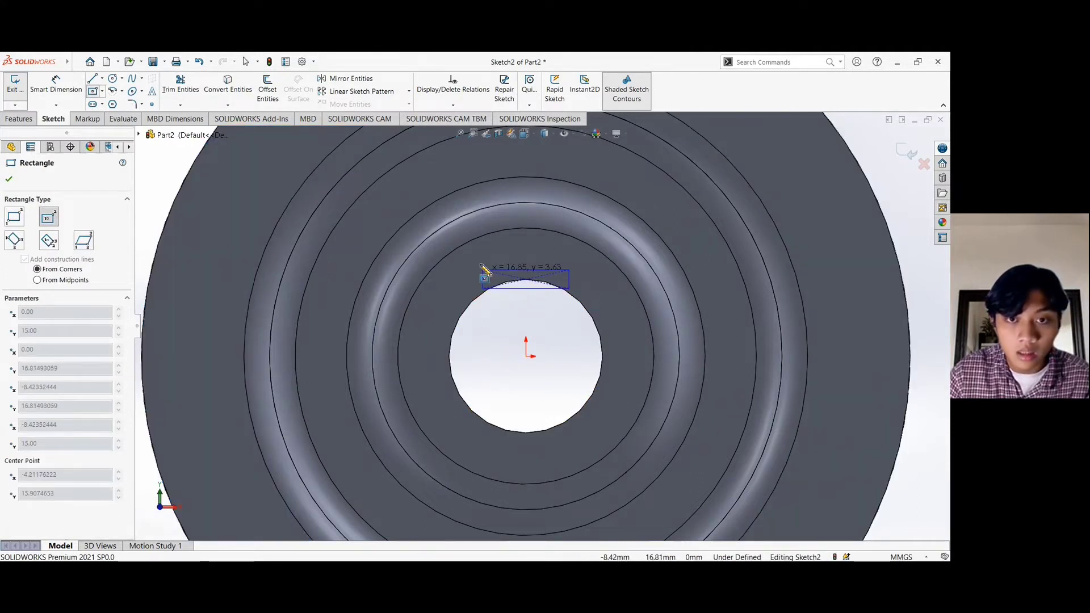
click(479, 259)
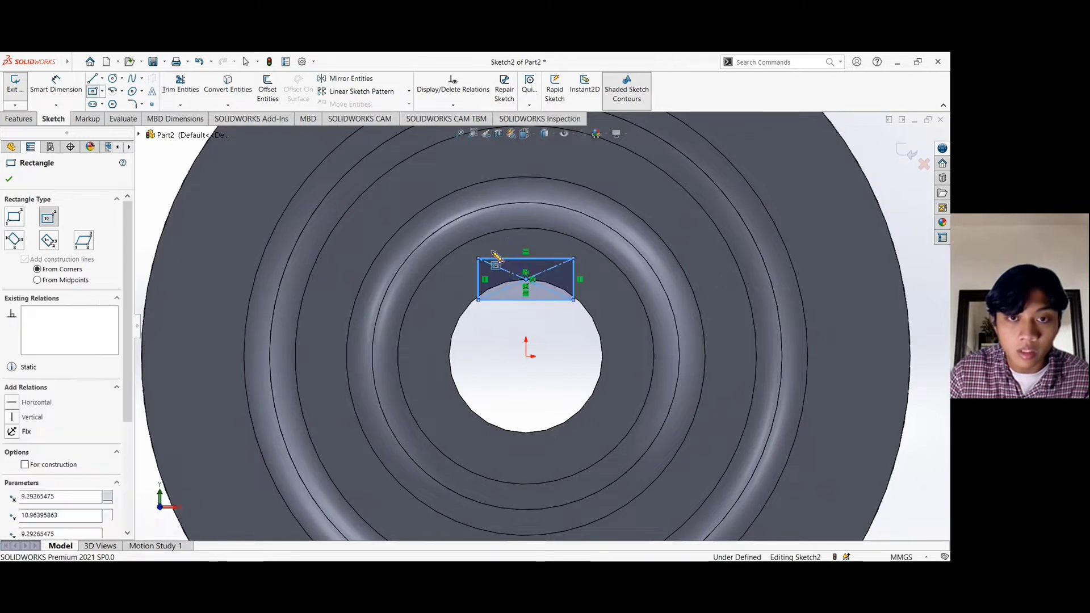
click(10, 177)
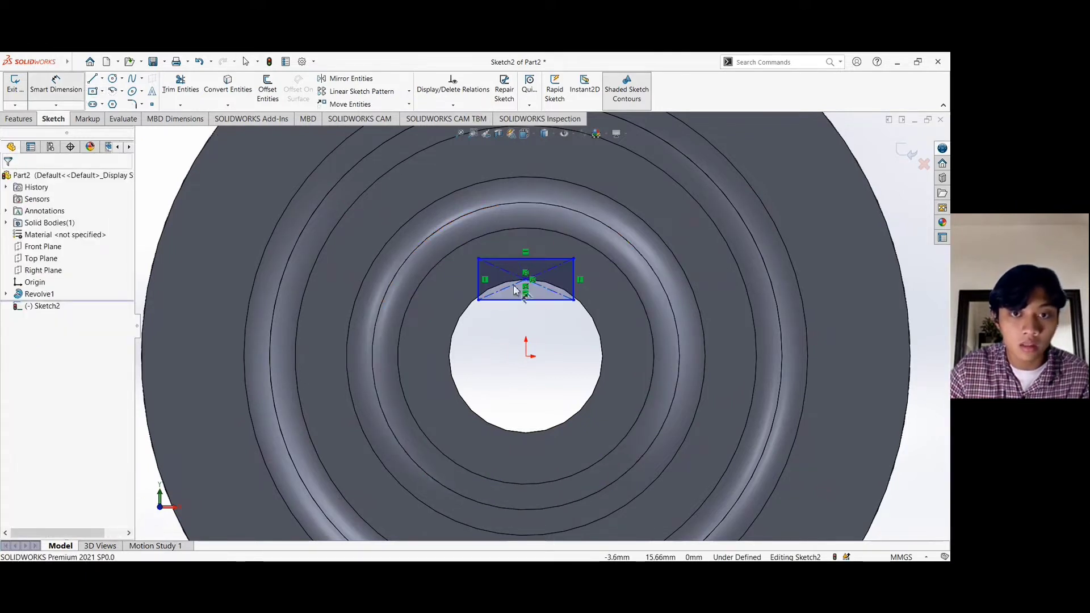
Dimension the keyway rectangle to 10 mm wide and 7 mm high.
click(528, 299)
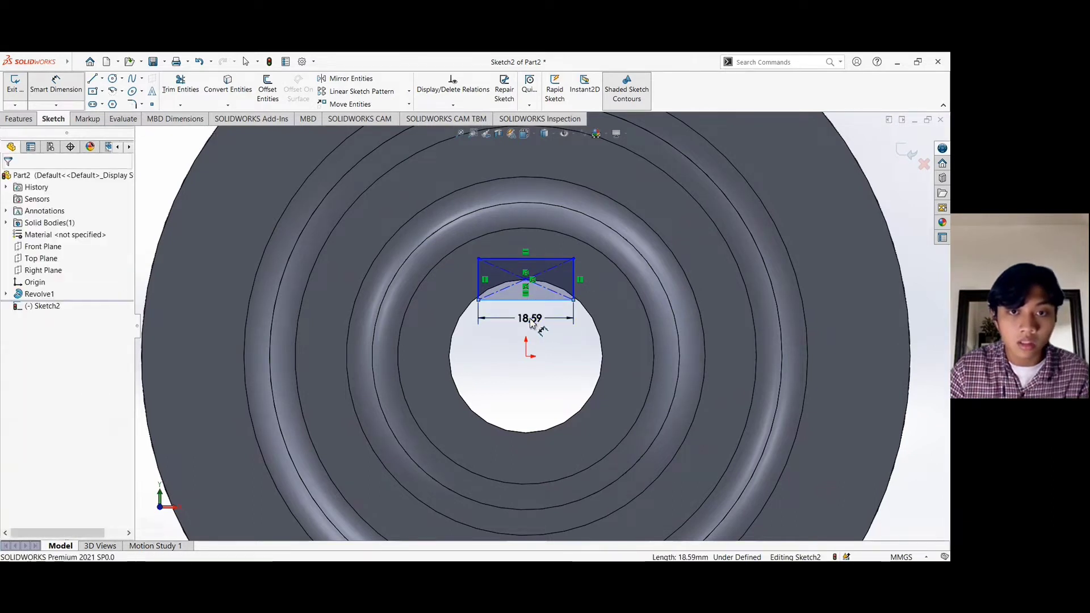
click(531, 323)
text(10)
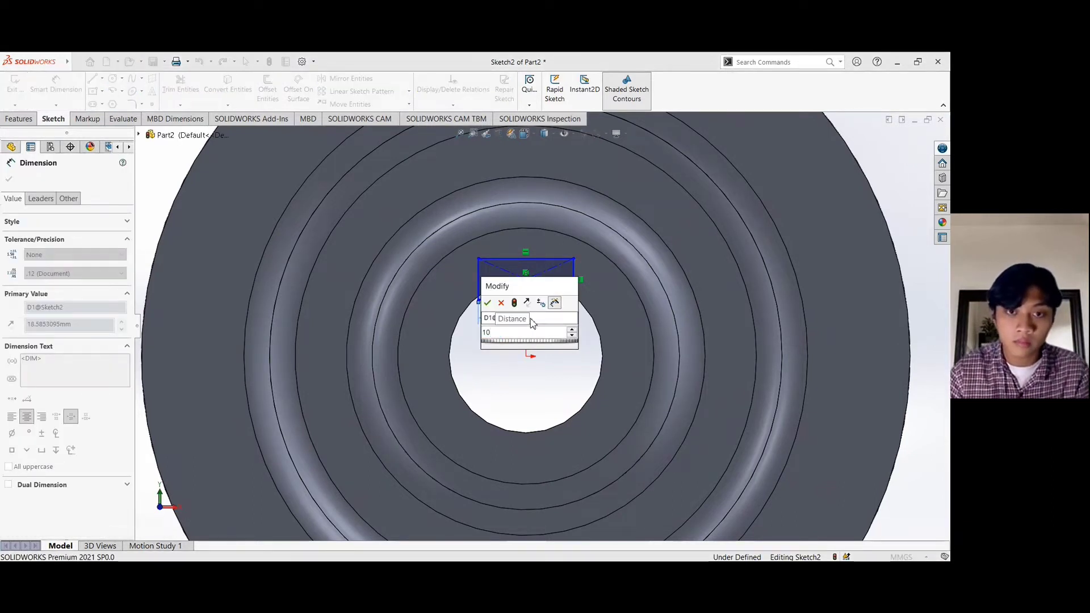
key(Return)
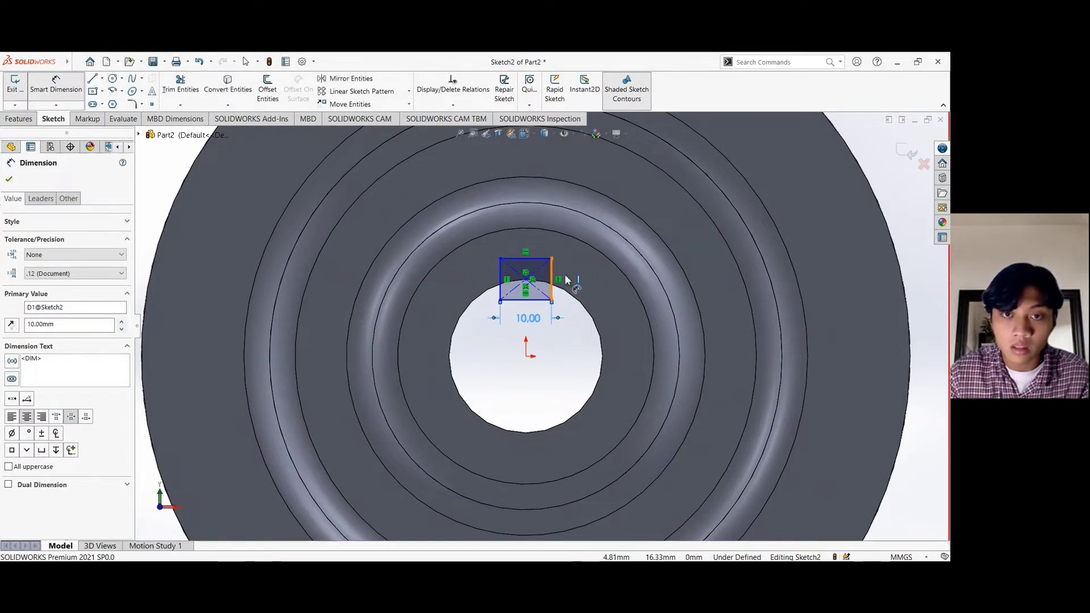
click(566, 280)
click(588, 281)
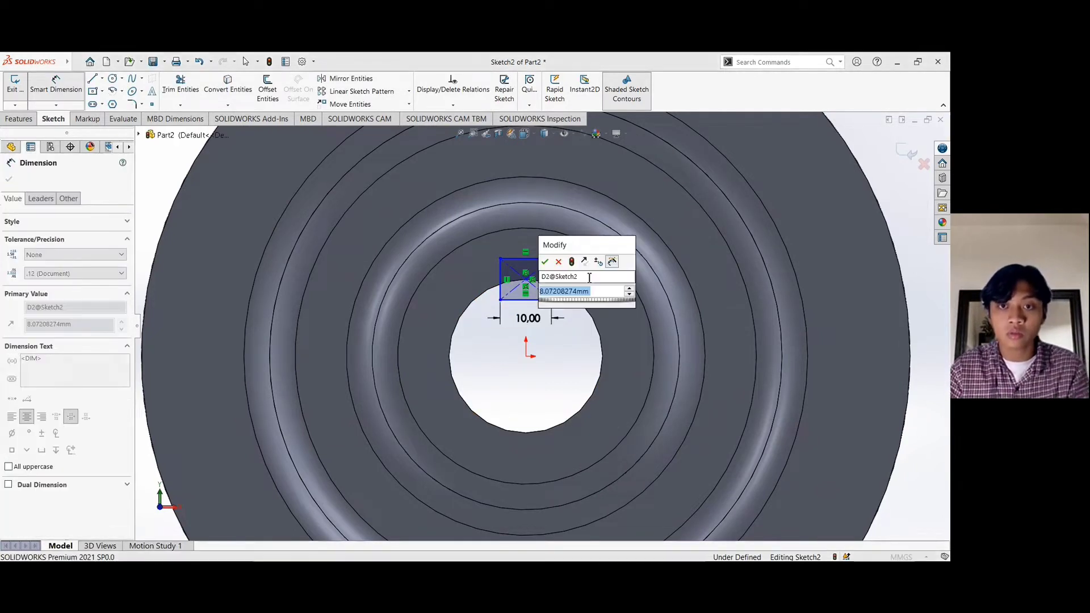
text(7)
key(Return)
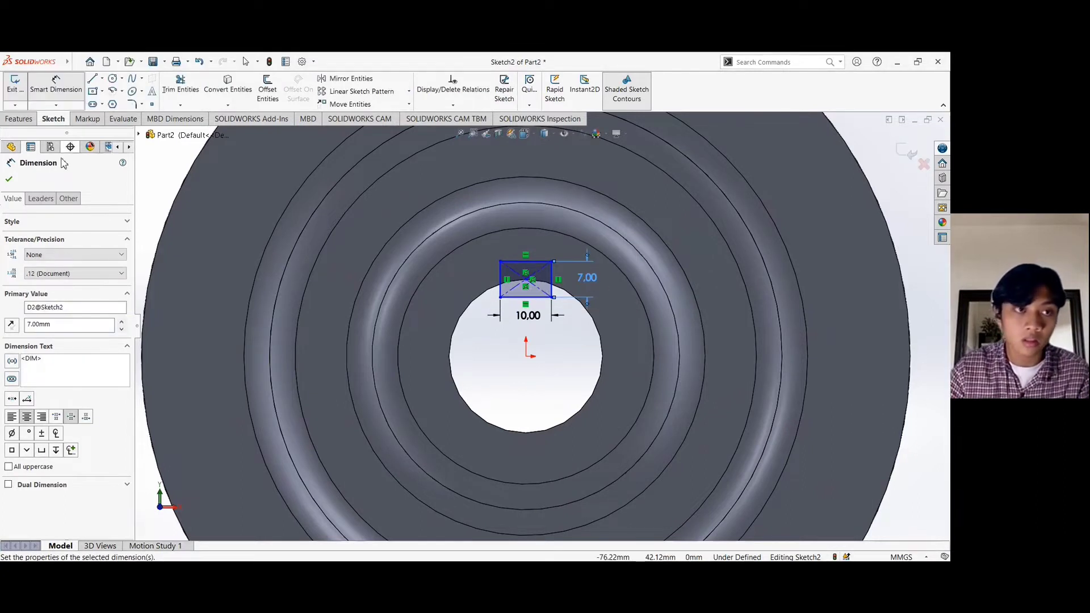
click(11, 181)
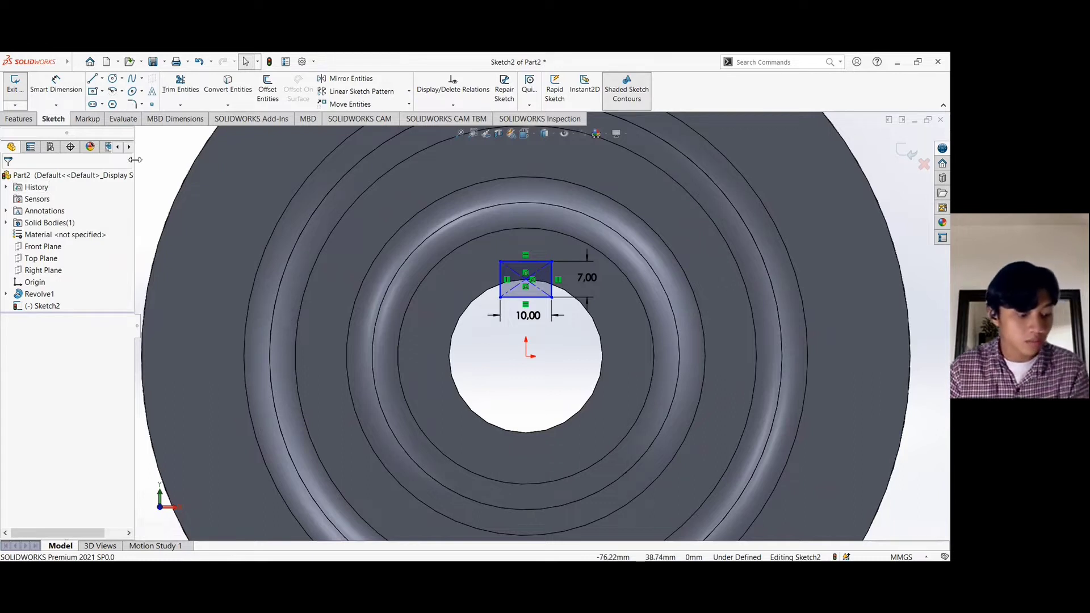
Cut the keyway rectangle through the whole wheel with an Extruded Cut set to Through All.
click(19, 119)
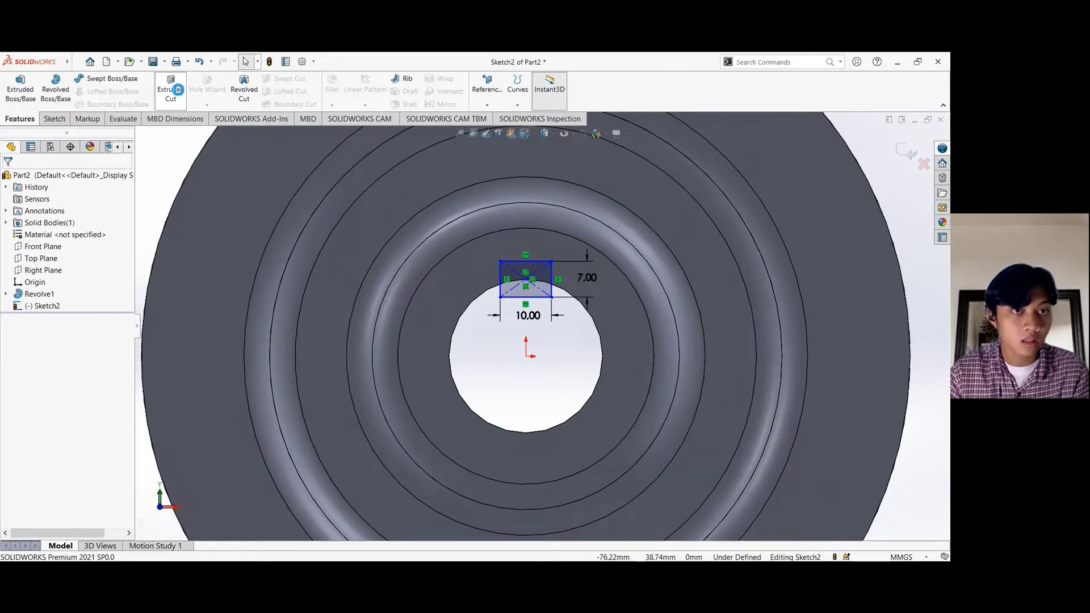
click(177, 89)
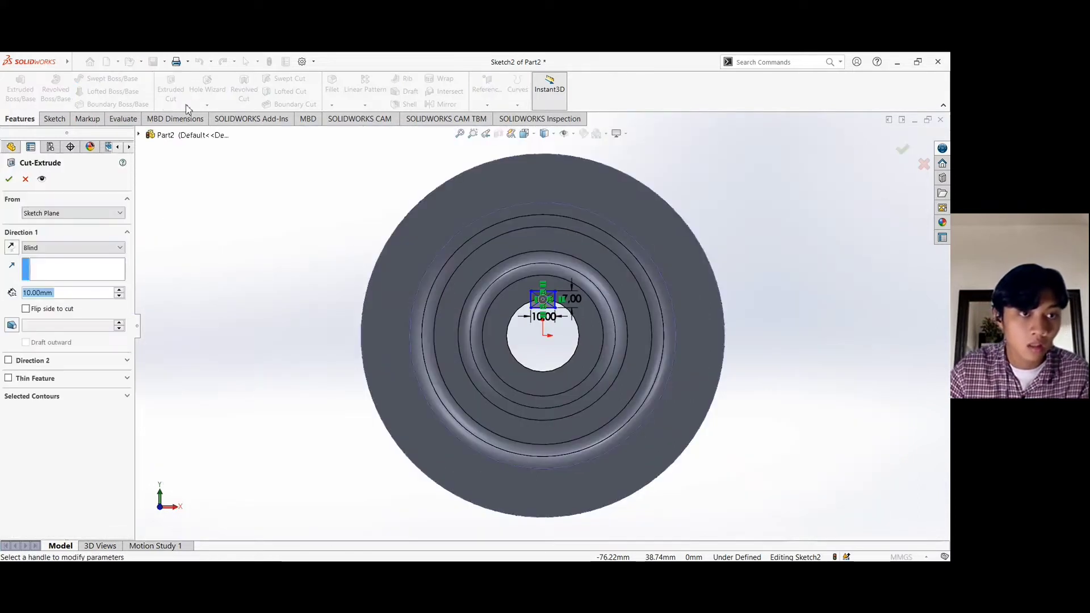
click(71, 250)
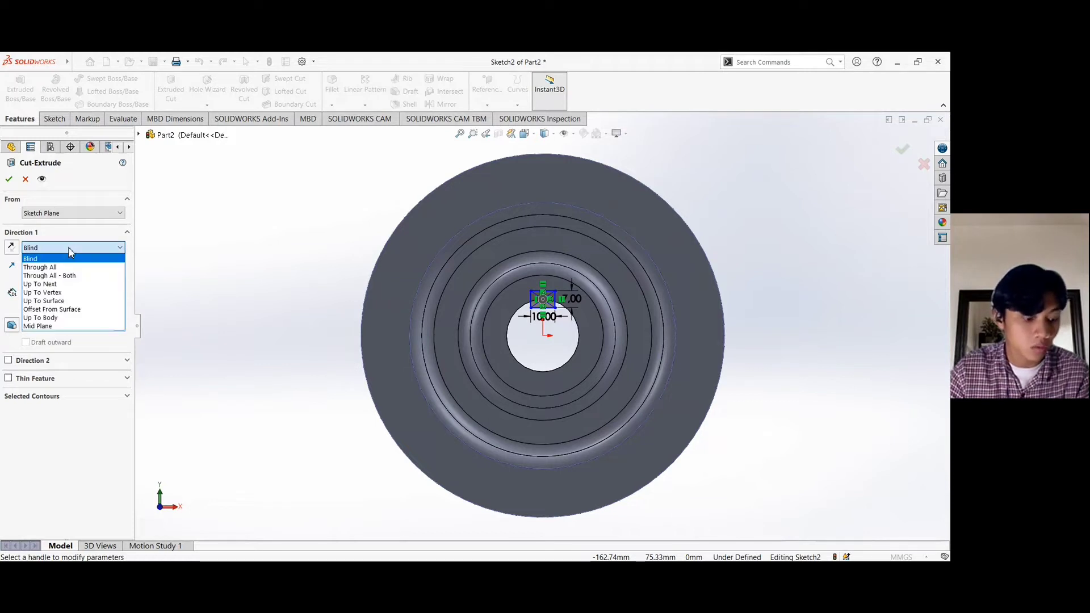
click(65, 267)
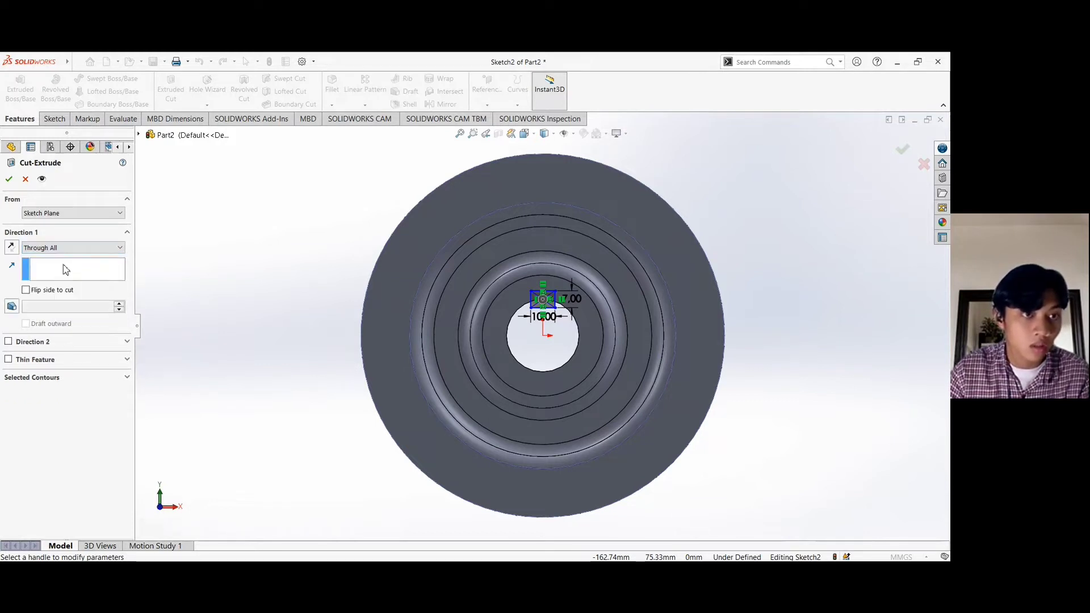
click(9, 180)
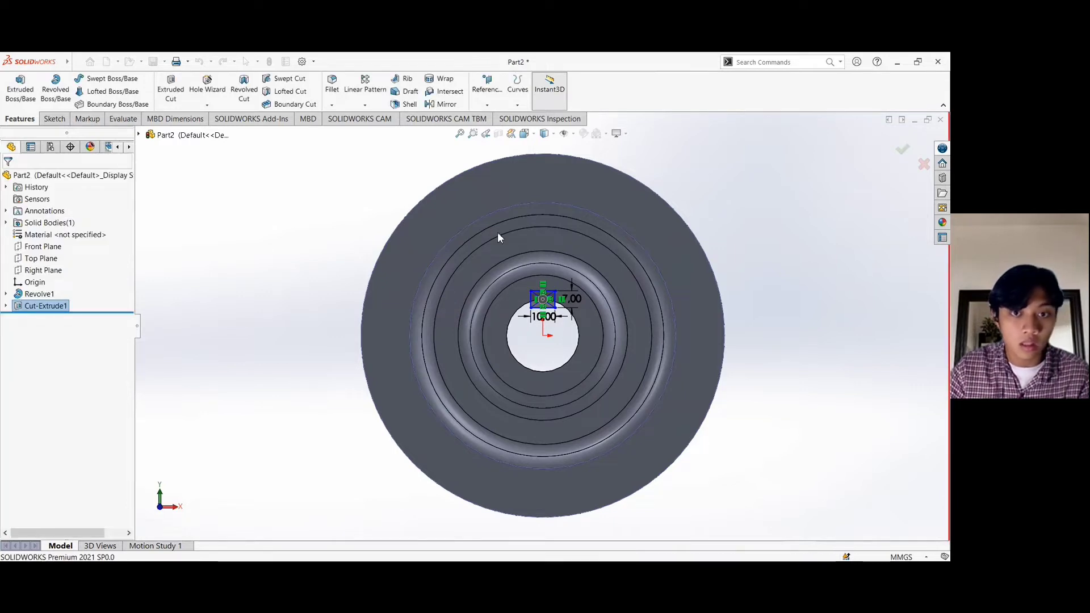
Save the part as "New Part Pulley Kecil" in the Pulley Belt folder.
mouse_move(789, 243)
middle_down()
mouse_move(676, 306)
mouse_move(748, 302)
mouse_move(783, 245)
mouse_move(801, 285)
middle_up()
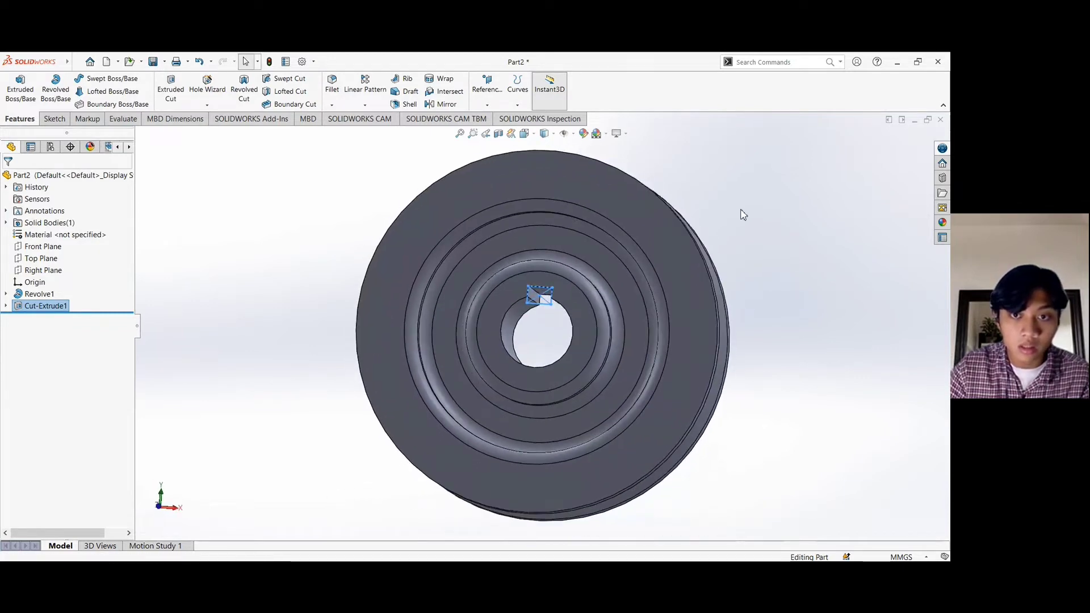
middle_drag(732, 198, 703, 224)
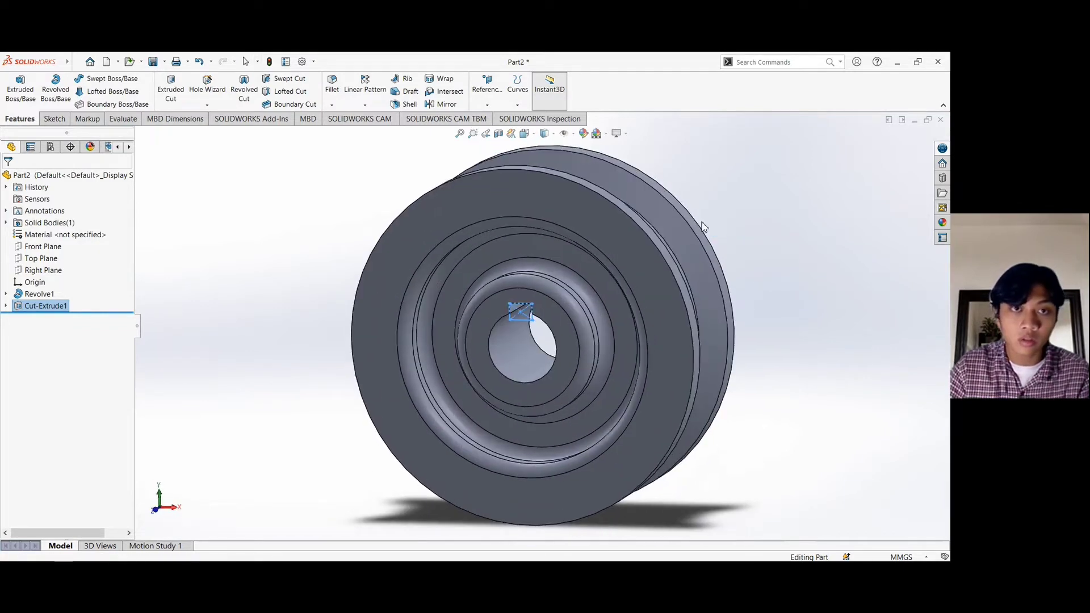
click(154, 62)
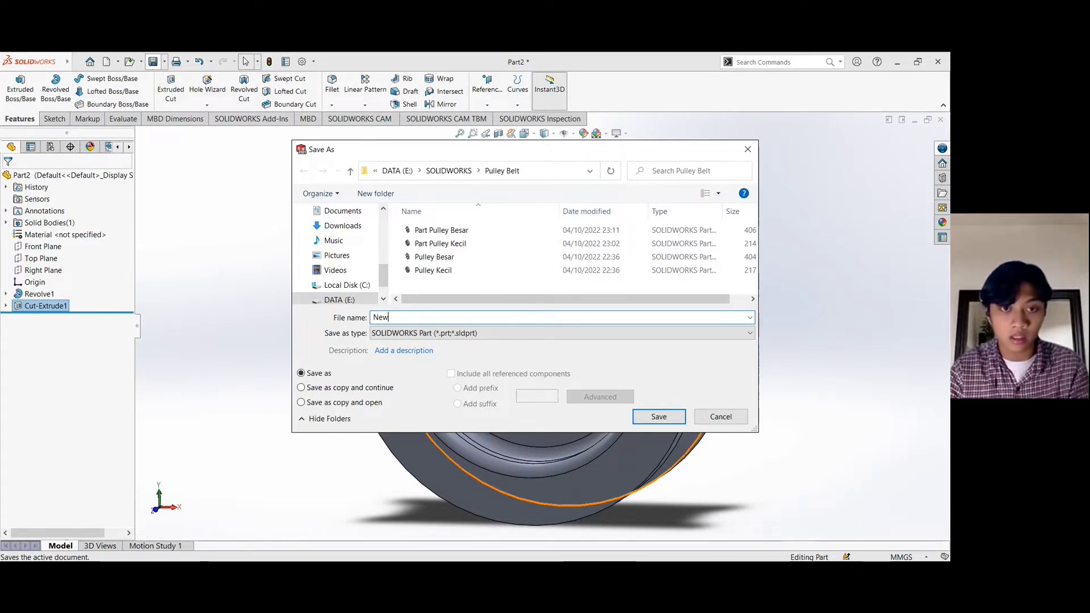
text(New Part)
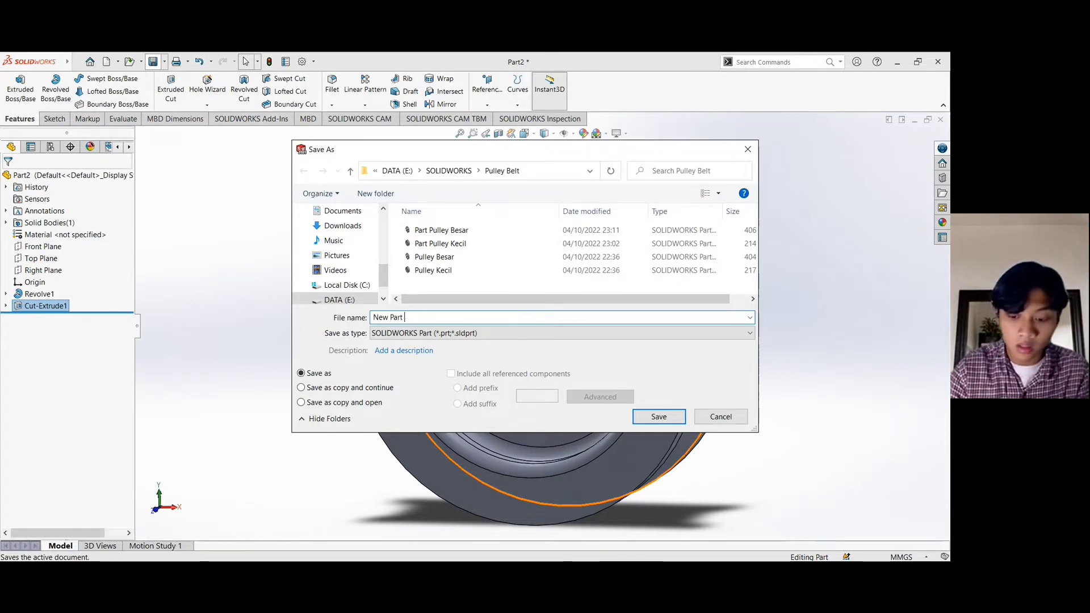
text( Pulley Kecil)
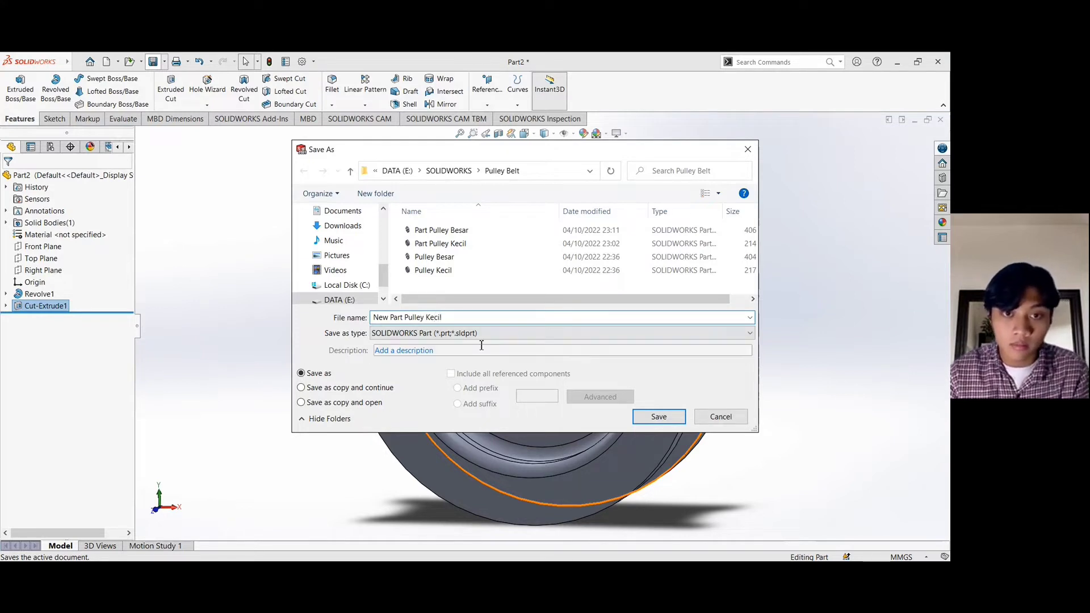
click(652, 420)
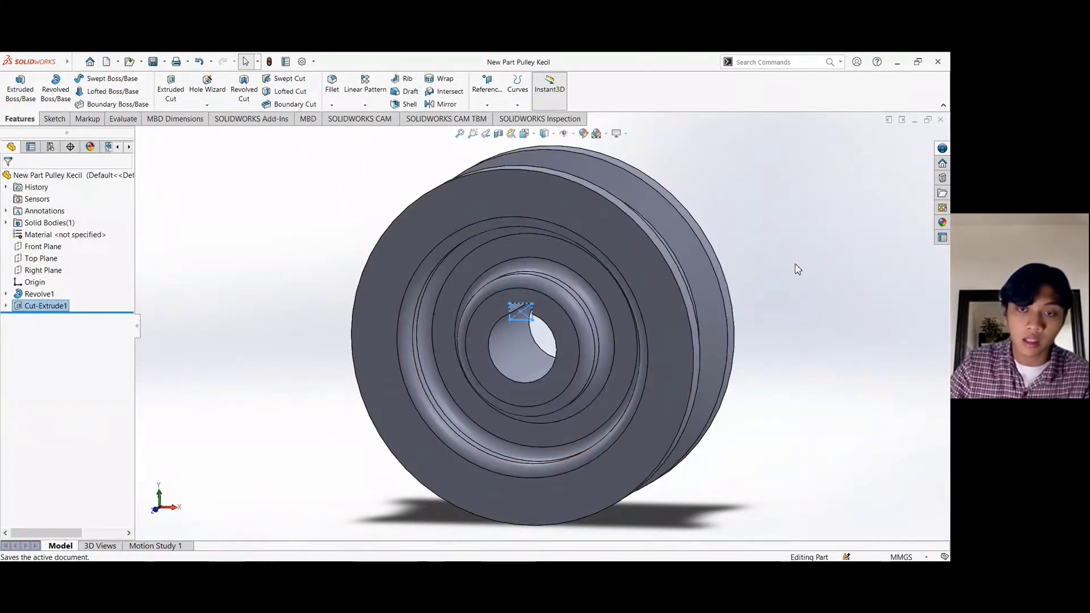
Open the profile sketch of the revolved pulley body for editing.
mouse_move(799, 268)
middle_down()
mouse_move(801, 248)
mouse_move(806, 278)
middle_up()
key(Escape)
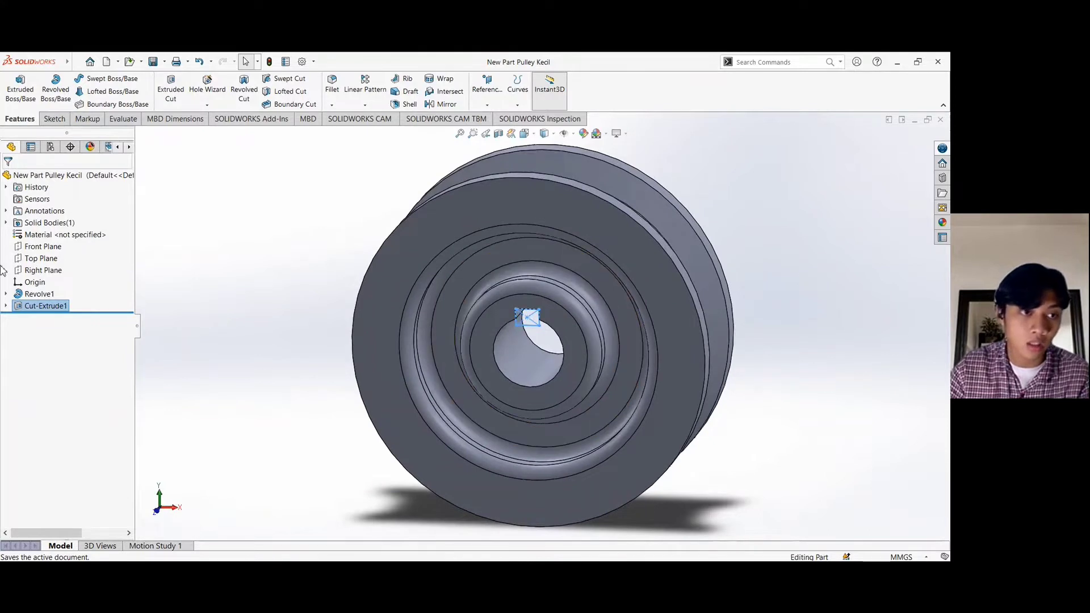
click(6, 294)
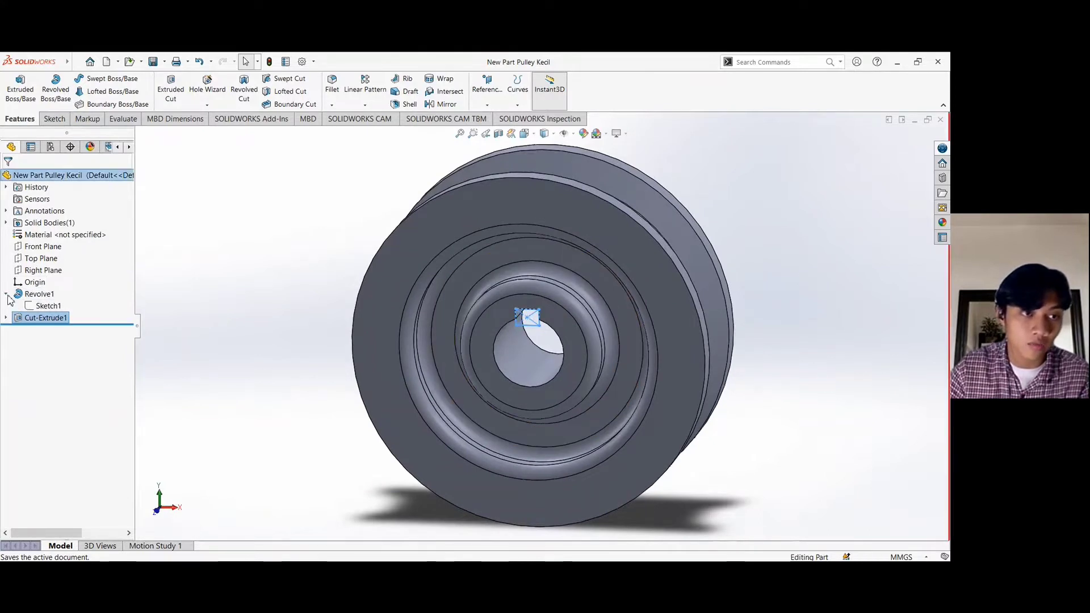
click(46, 307)
click(53, 277)
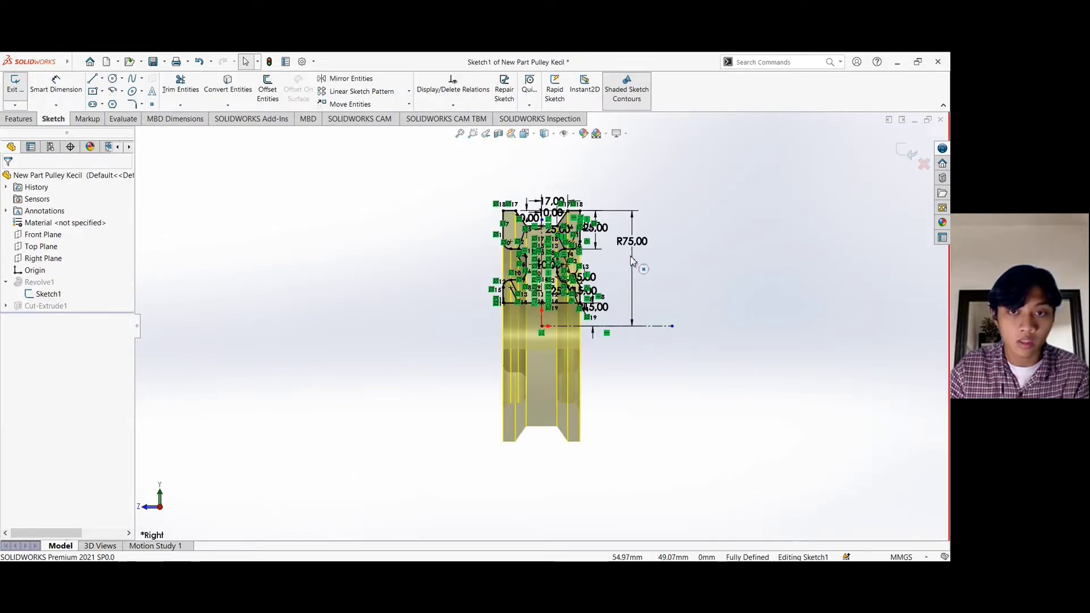
scroll(633, 260, down, 2)
scroll(531, 243, down, 3)
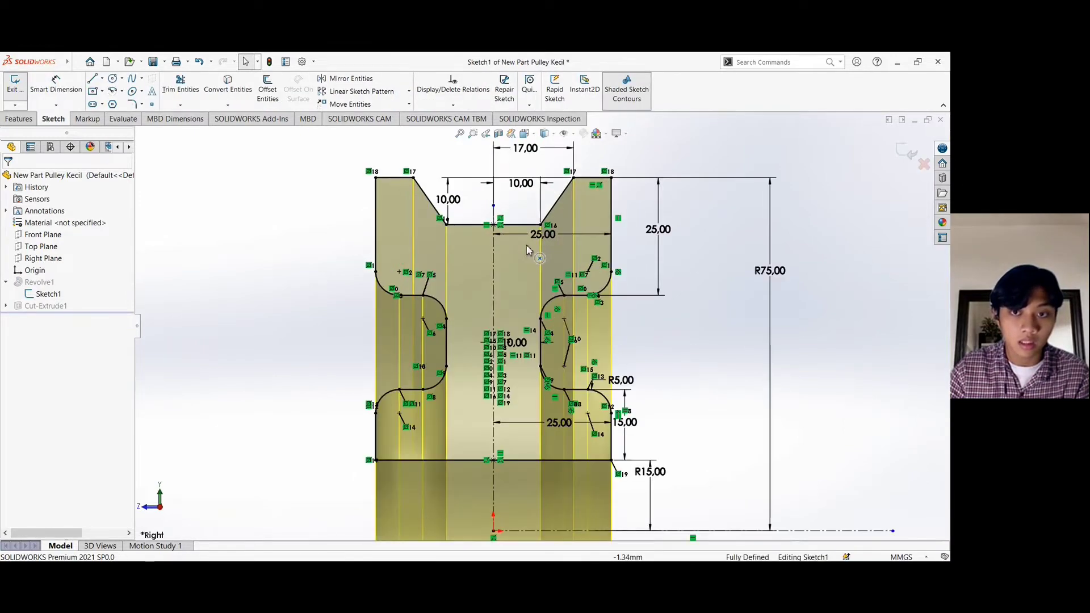
Set the profile's outer rim radius to 150 mm and exit the sketch to rebuild the pulley.
double_click(769, 289)
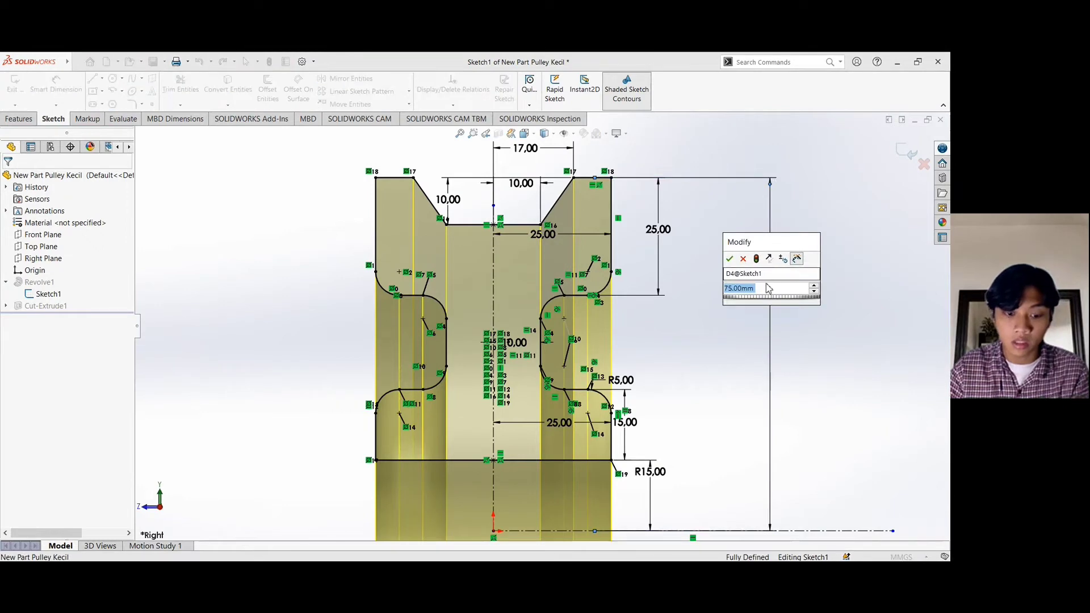
text(150)
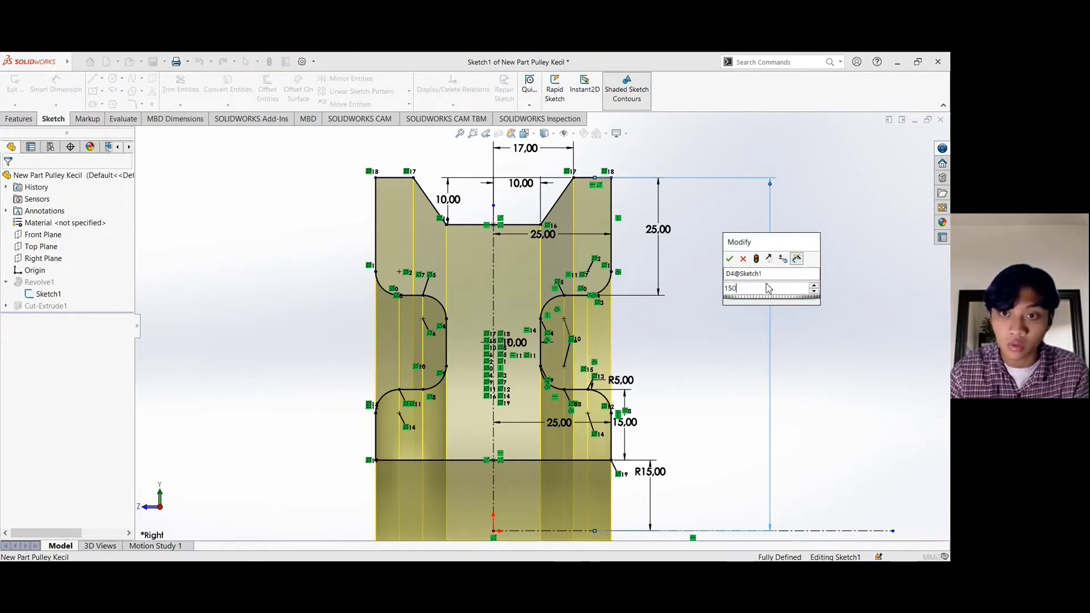
key(Return)
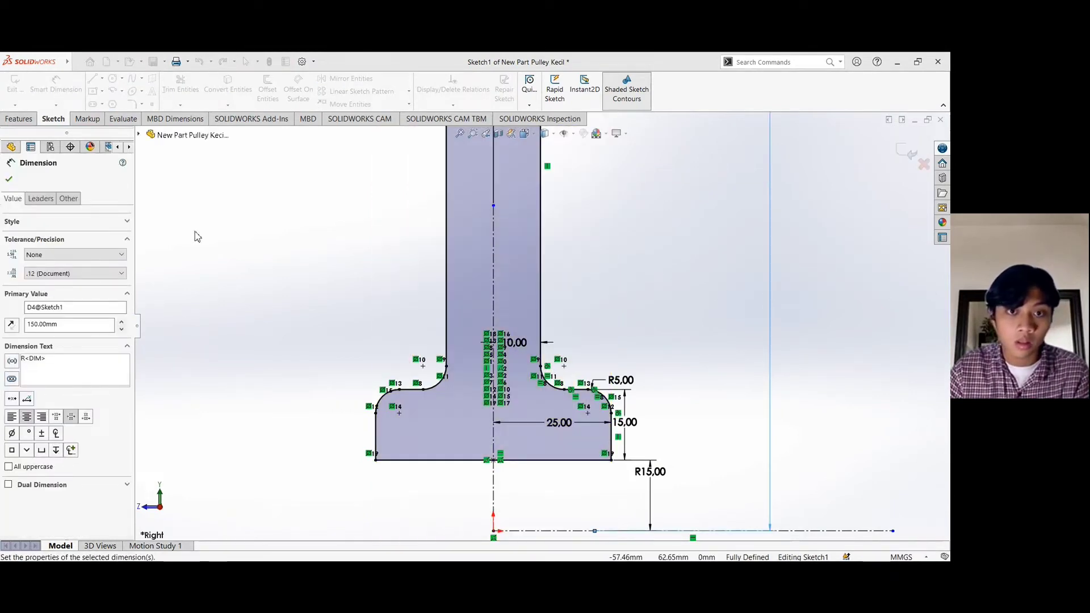
click(10, 181)
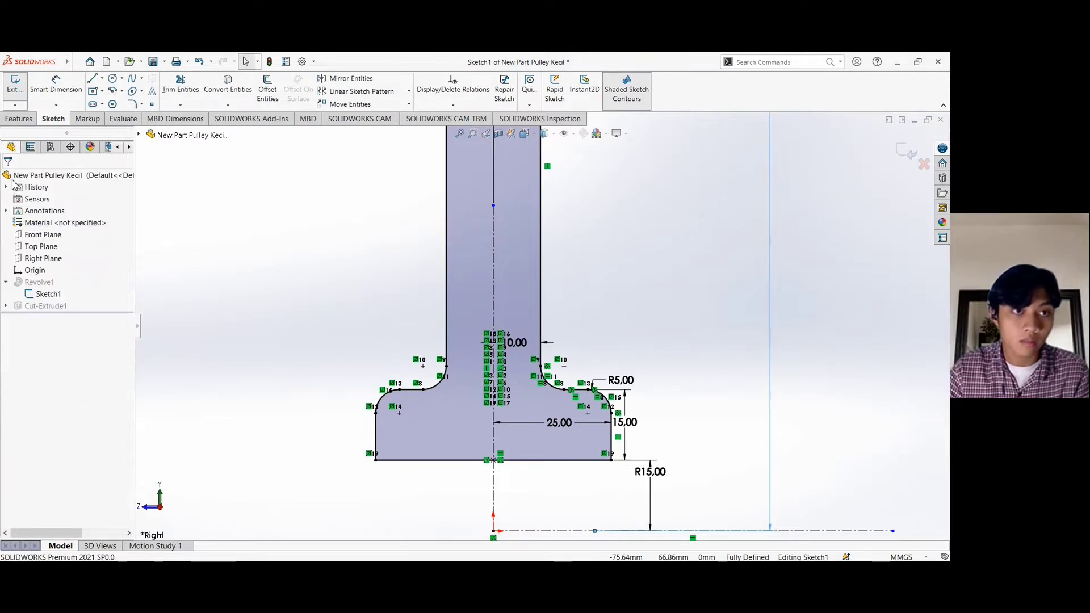
scroll(607, 232, up, 2)
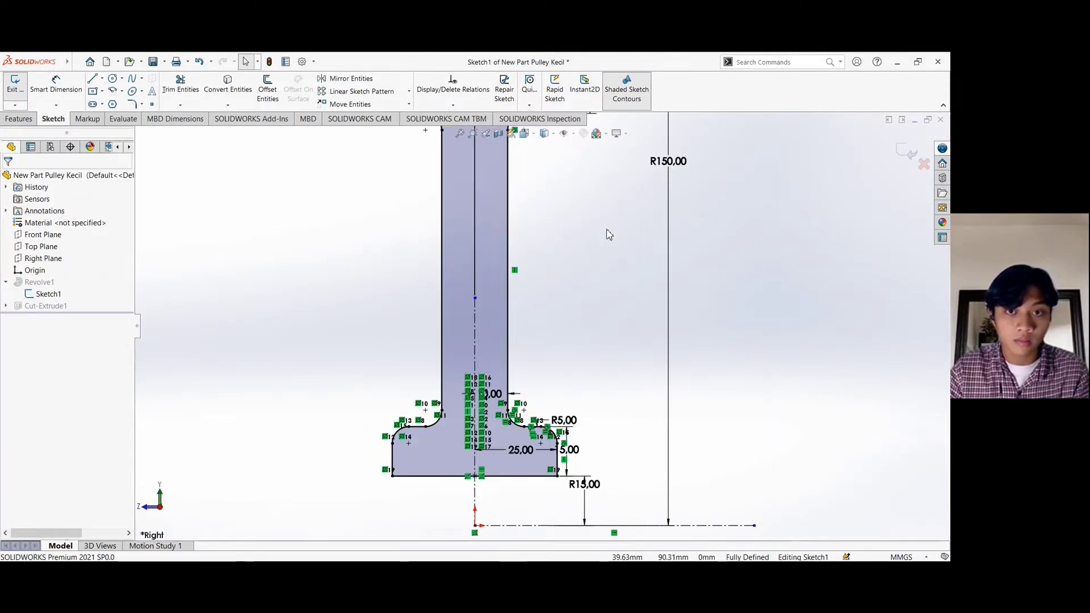
scroll(609, 233, down, 1)
scroll(535, 173, up, 4)
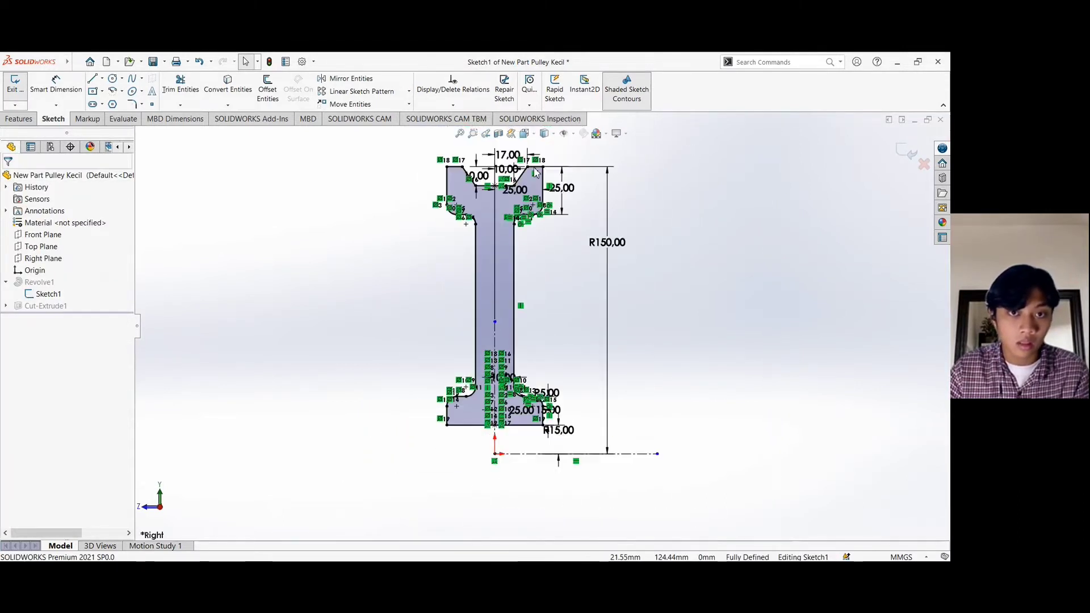
click(15, 86)
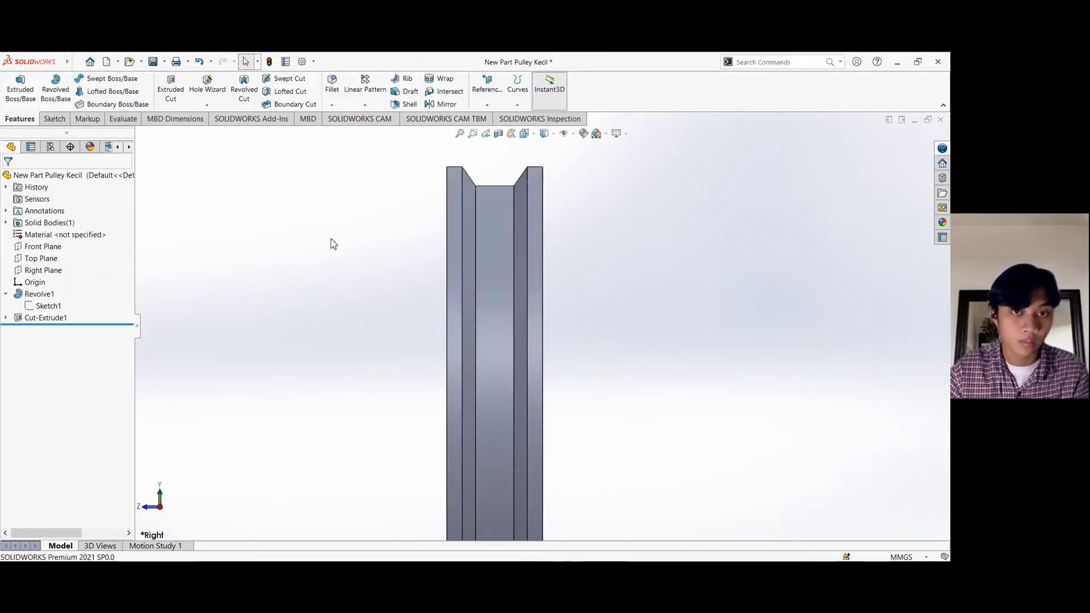
Start a new sketch on the flat side face of the pulley's outer rim, viewed face-on.
middle_drag(347, 251, 393, 250)
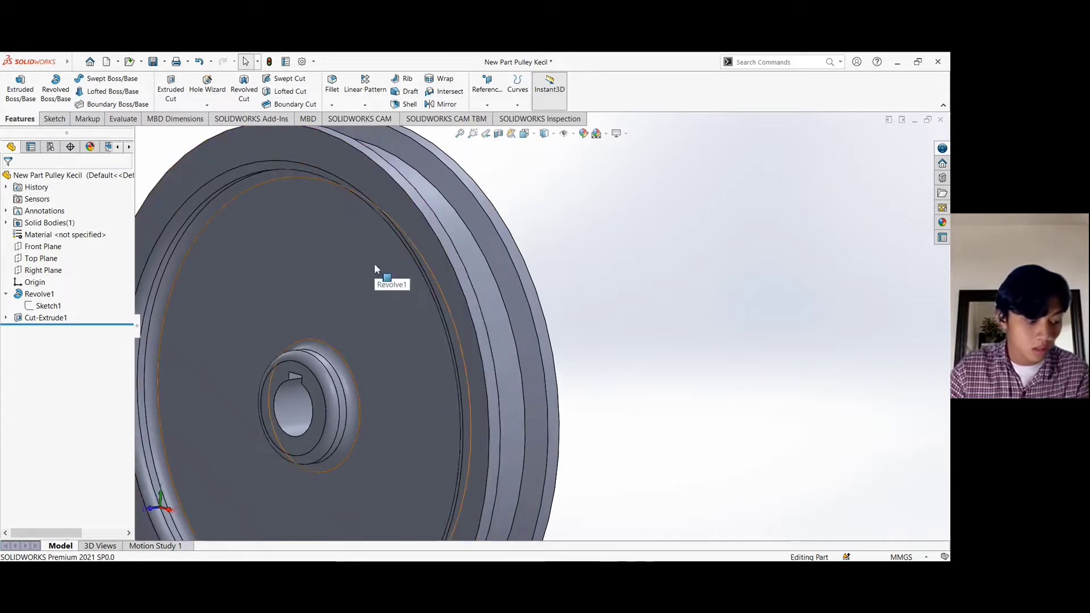
click(420, 228)
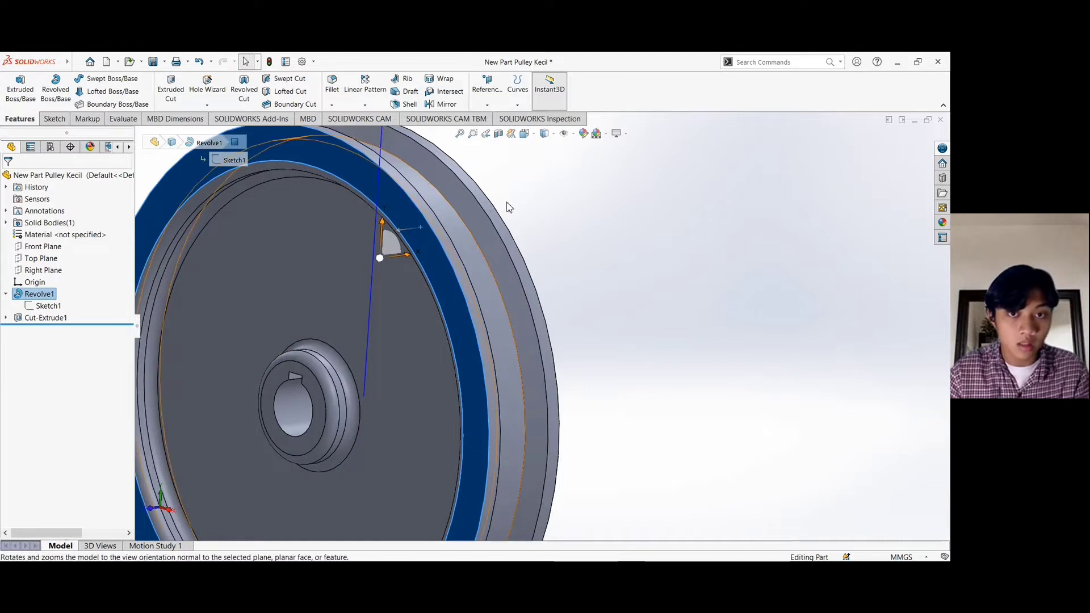
key(ctrl+8)
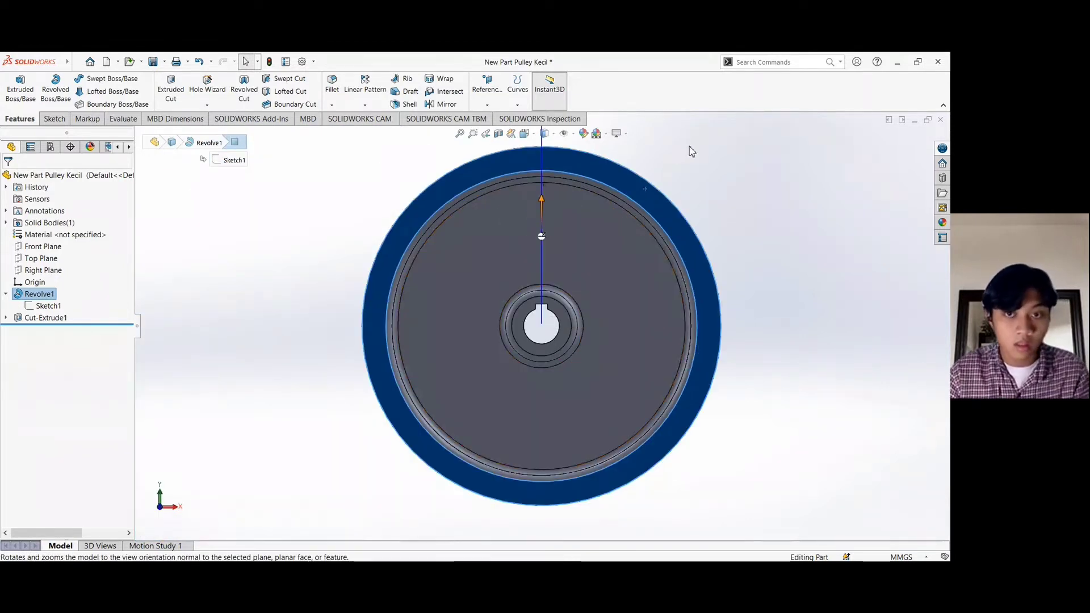
click(636, 255)
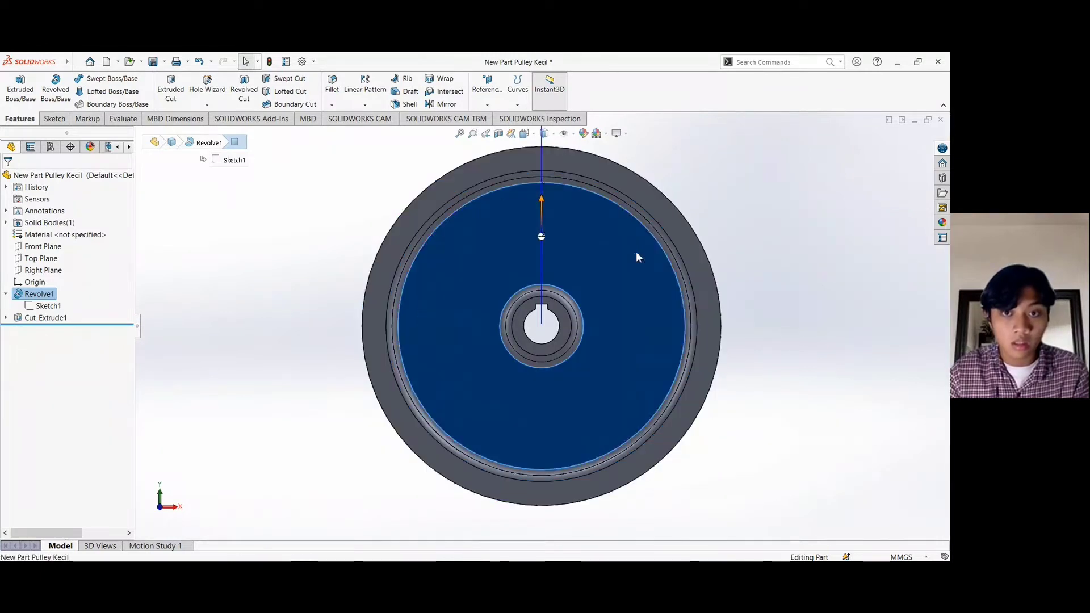
click(696, 268)
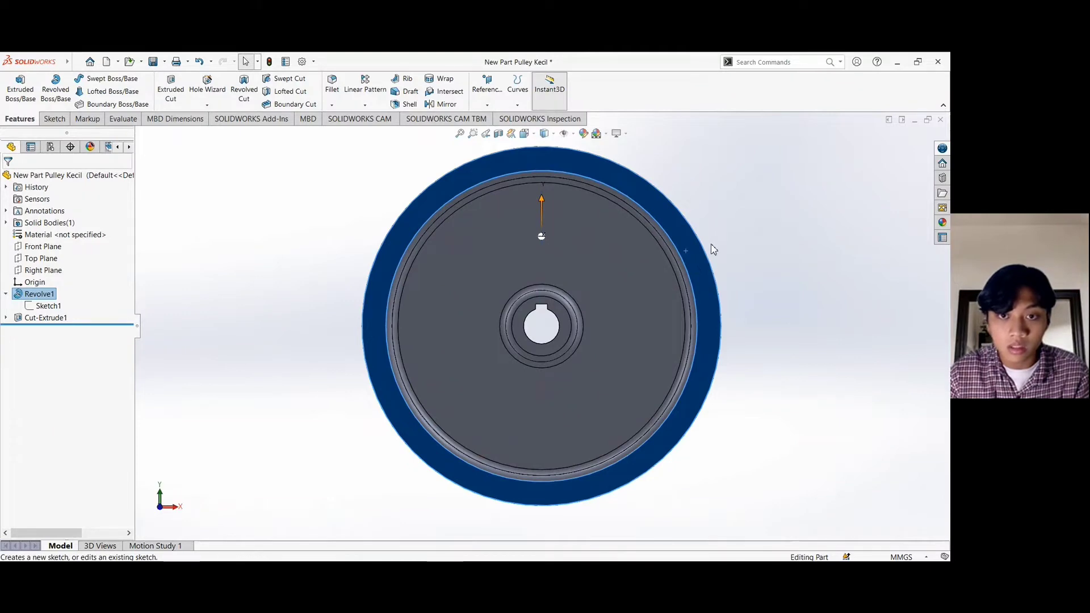
click(713, 250)
scroll(547, 302, down, 3)
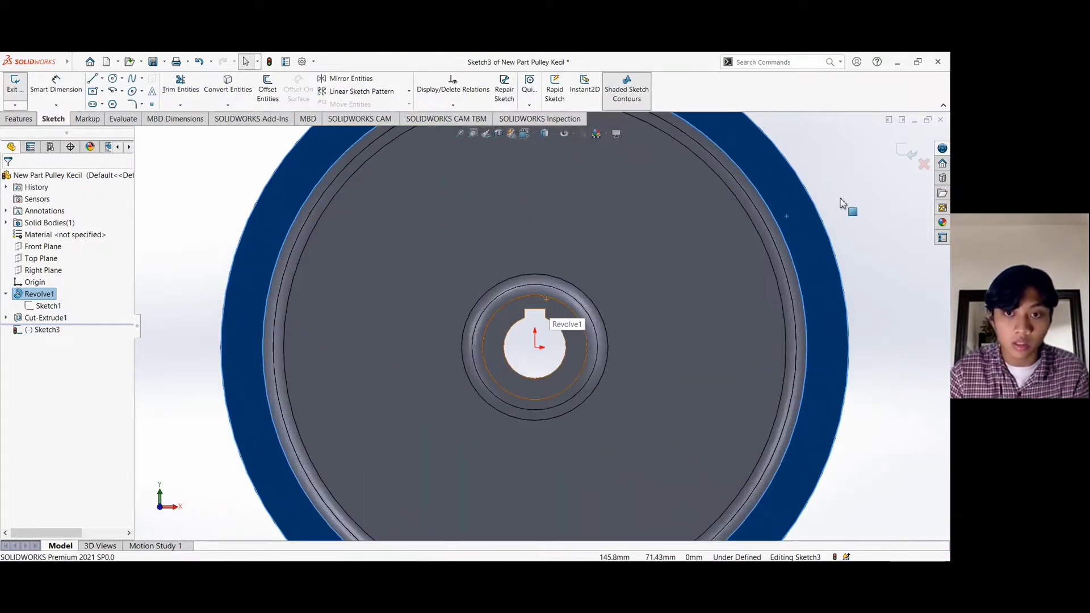
click(842, 203)
scroll(555, 223, up, 3)
scroll(557, 225, down, 2)
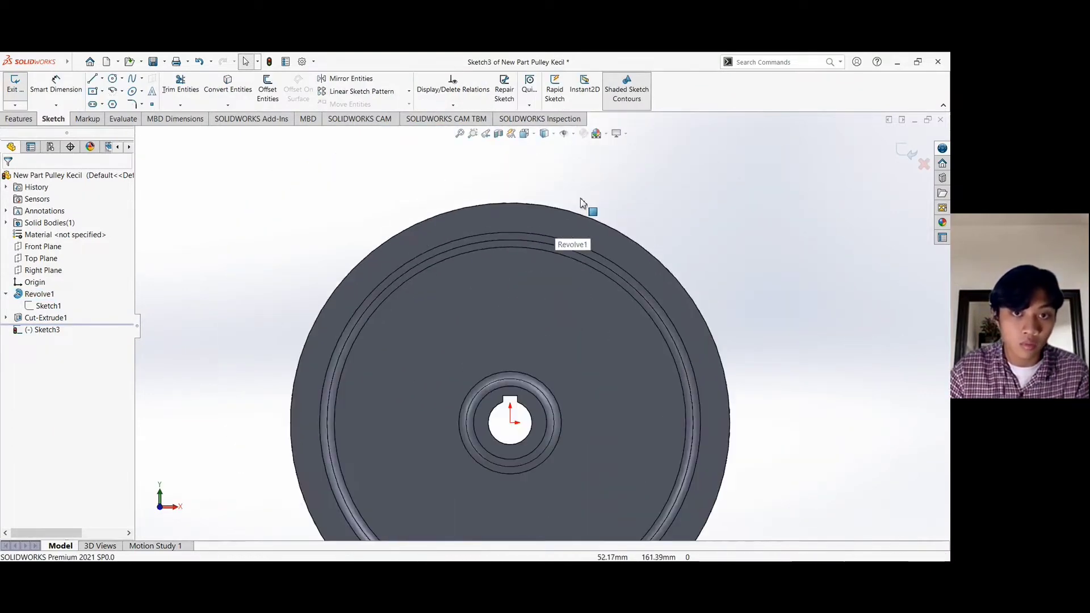
scroll(459, 314, down, 2)
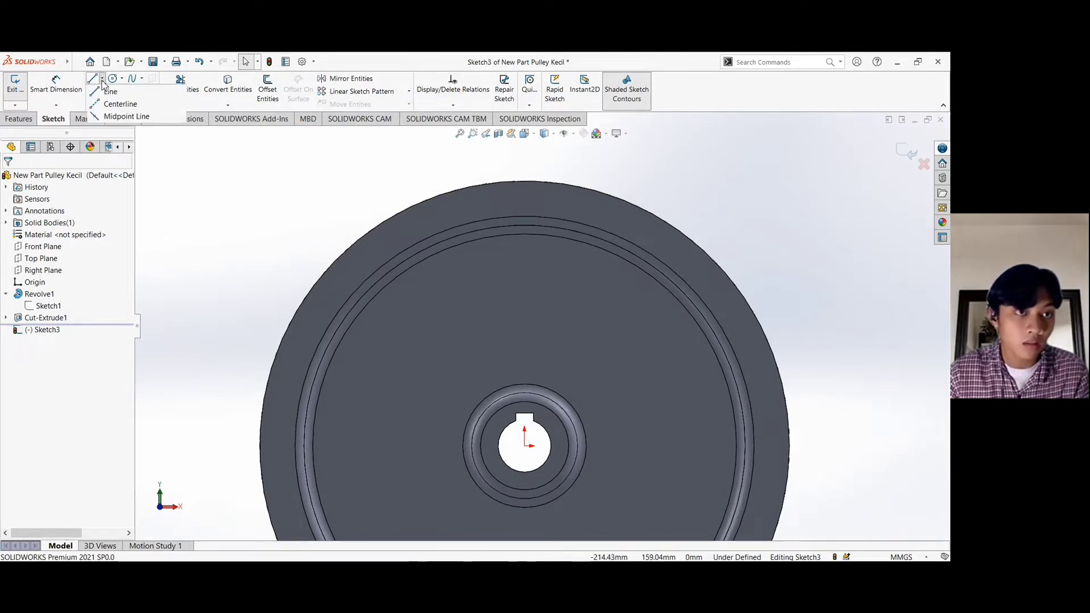
Sketch a vertical line from the rim's uppermost point to the origin and a radial line from there to the rim at about 44°.
key(l)
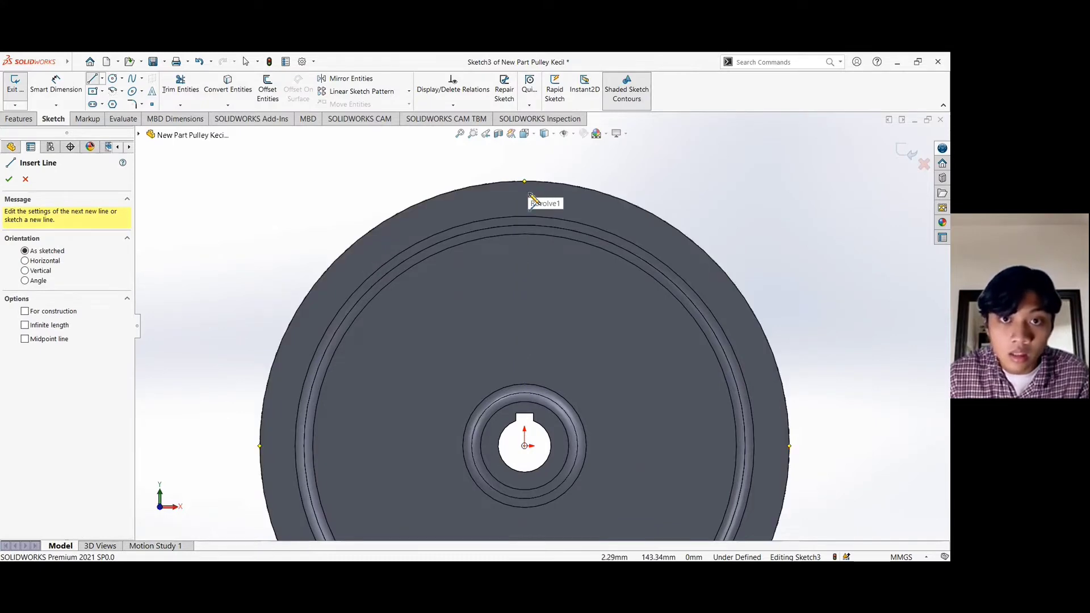
scroll(525, 187, down, 2)
click(524, 191)
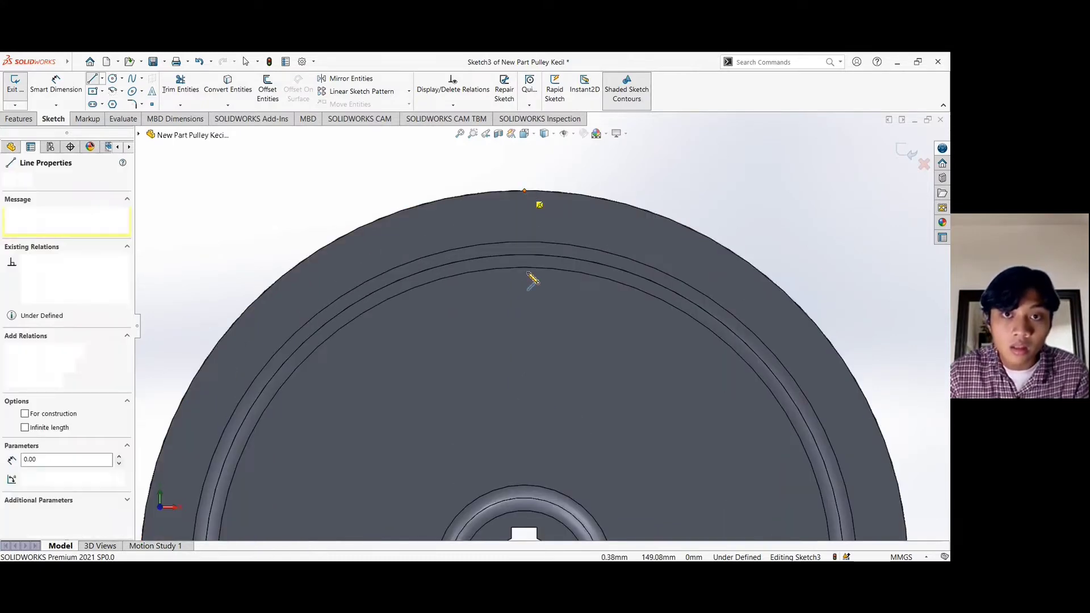
scroll(532, 280, up, 5)
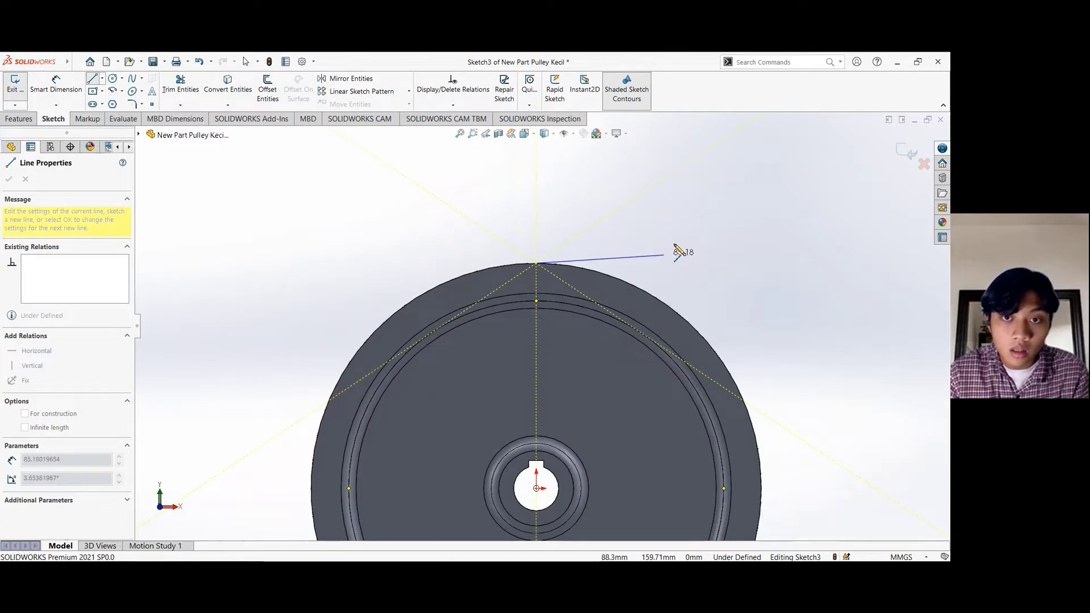
click(537, 488)
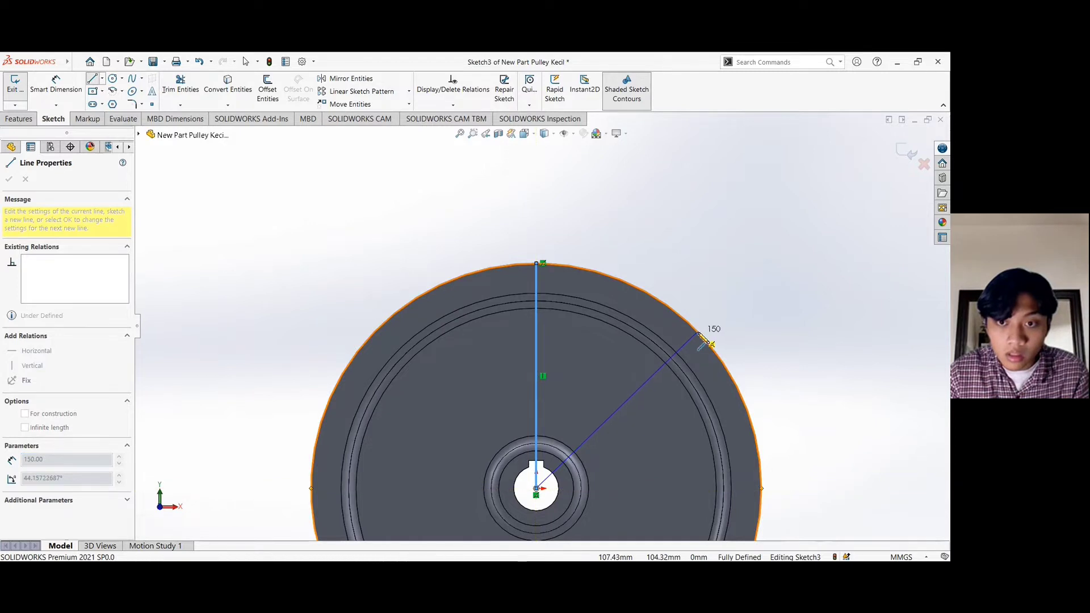
click(699, 333)
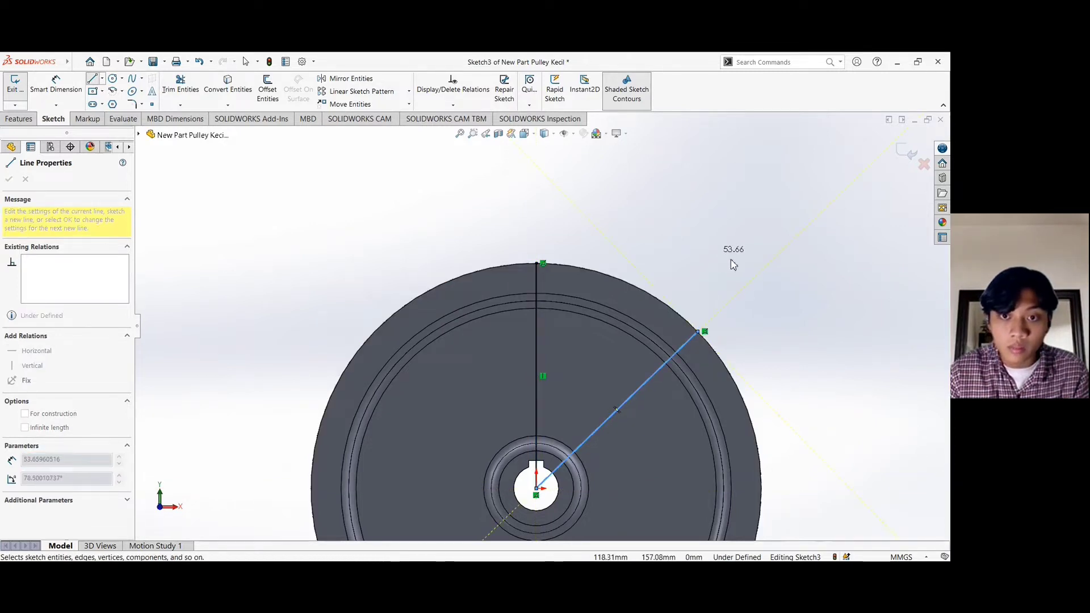
key(Escape)
scroll(477, 380, down, 1)
scroll(480, 381, up, 2)
scroll(618, 463, down, 1)
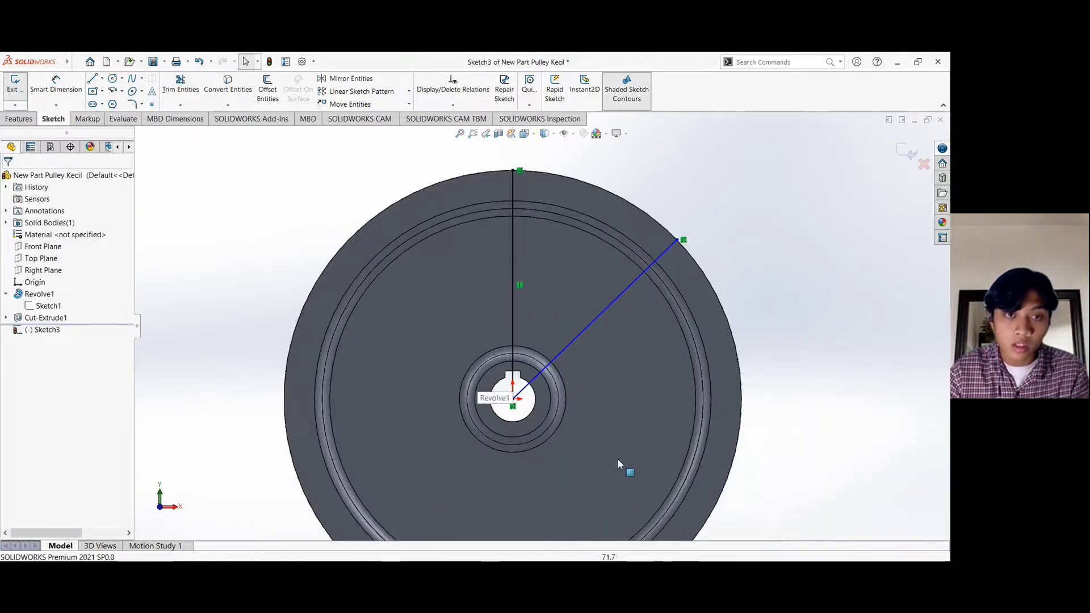
Sketch two concentric circles centered on the origin, with radii of about 53 mm and 92 mm.
click(121, 79)
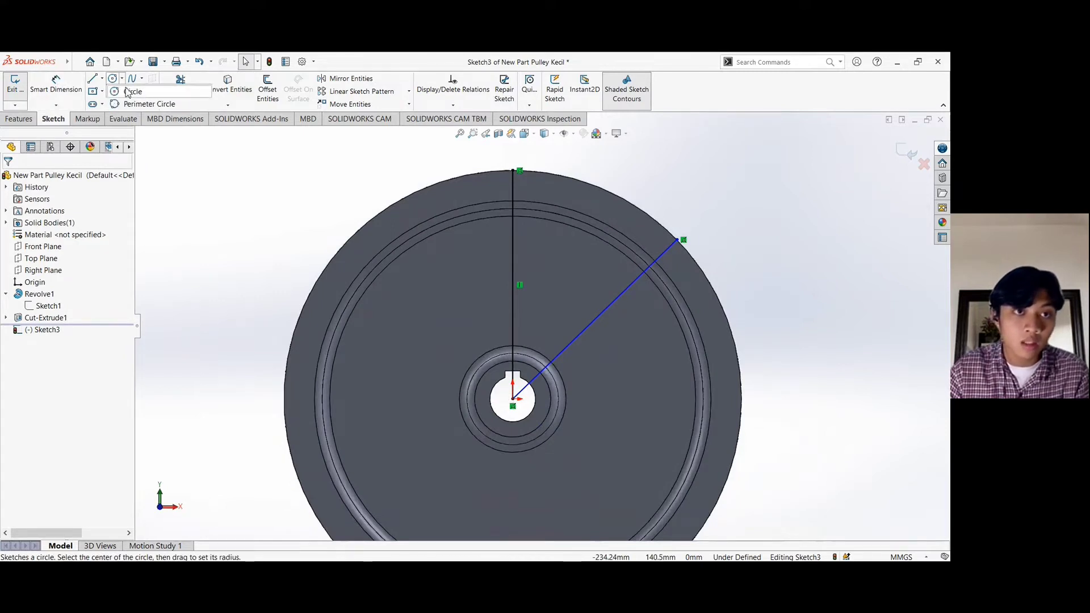
click(128, 92)
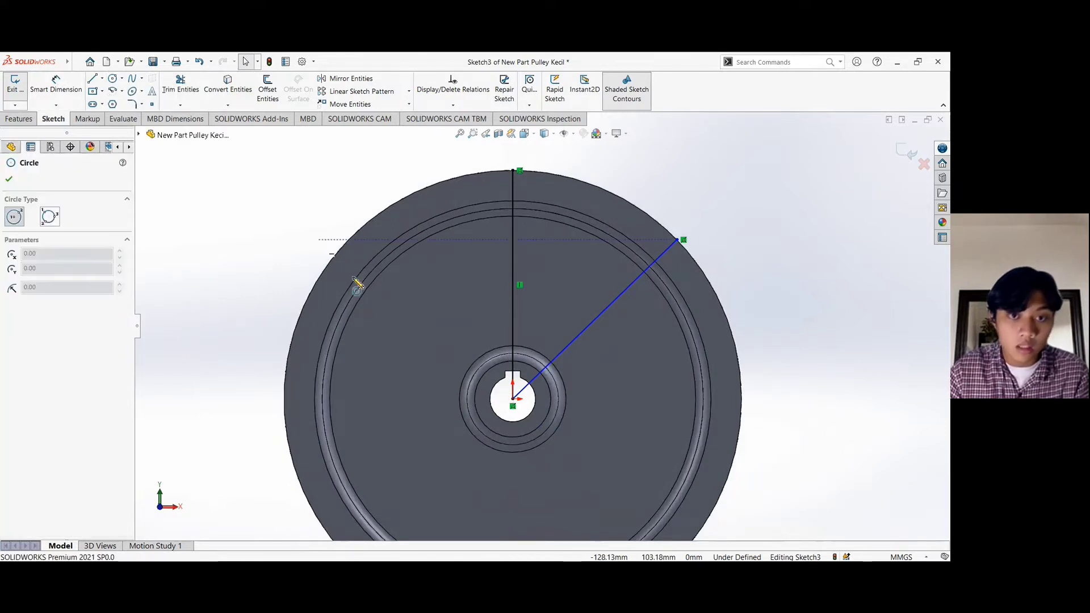
click(512, 399)
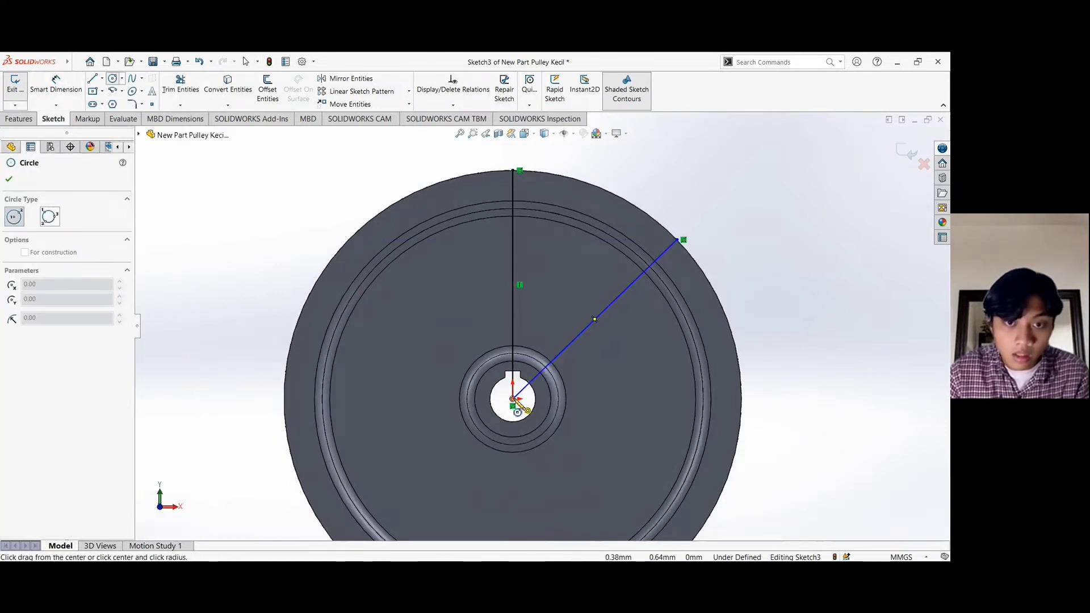
click(460, 339)
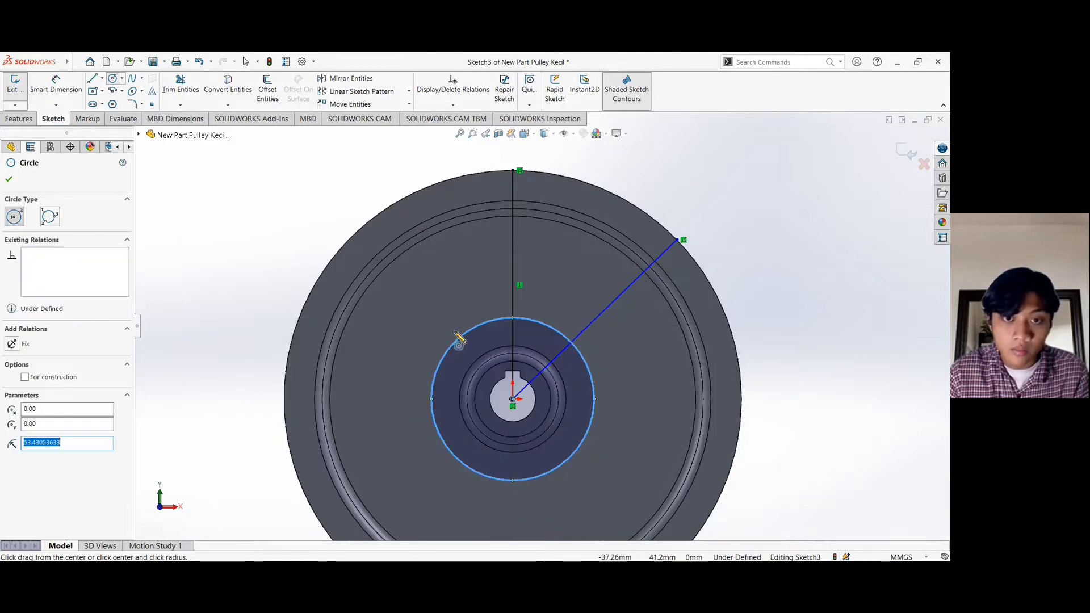
click(513, 400)
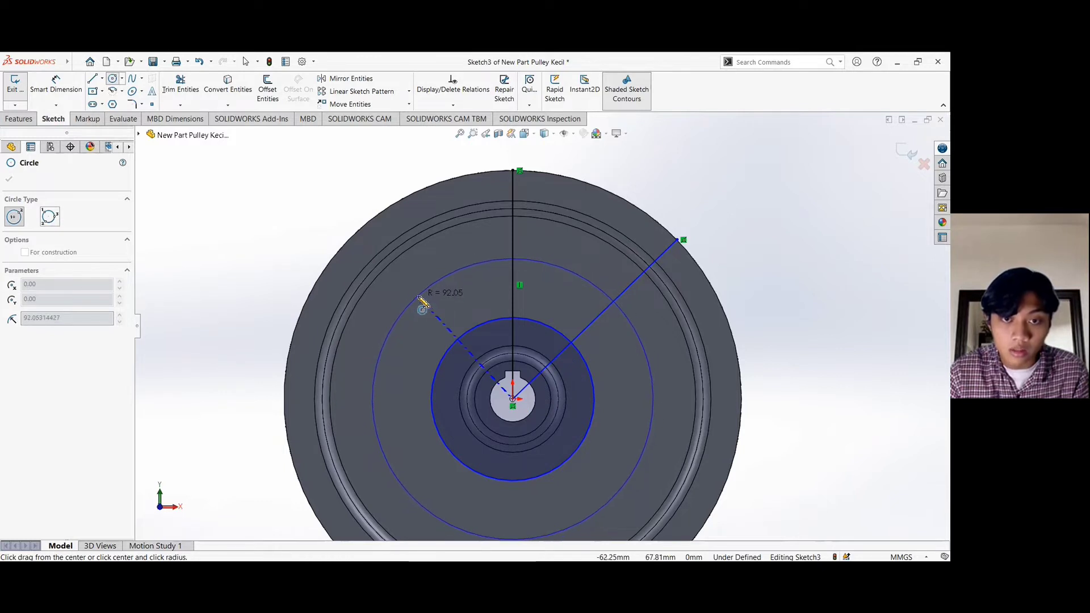
click(419, 301)
click(10, 180)
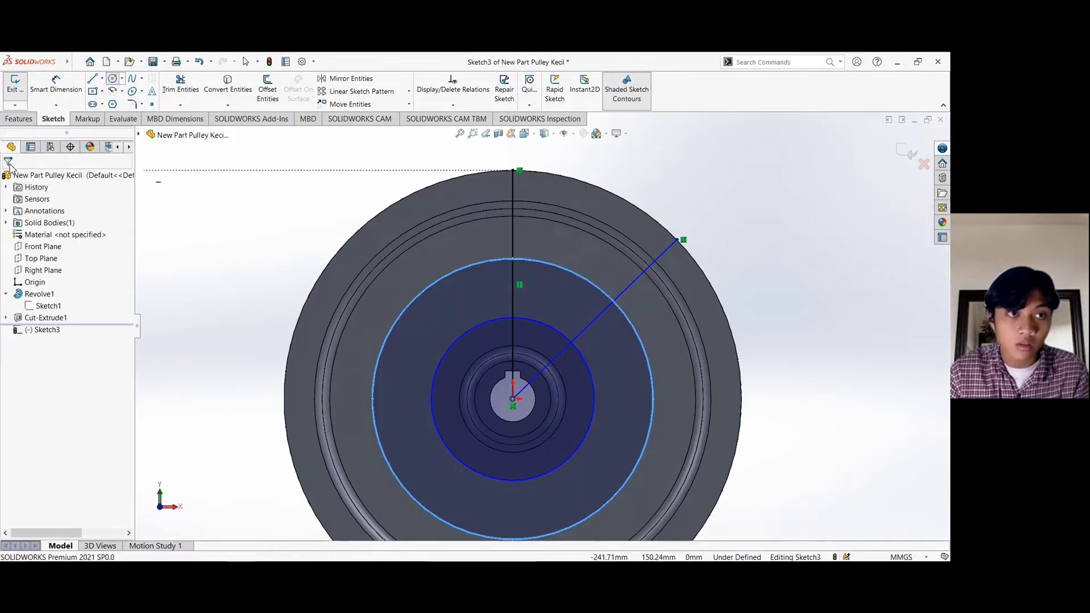
Dimension the inner circle to a diameter of 100 mm.
click(437, 371)
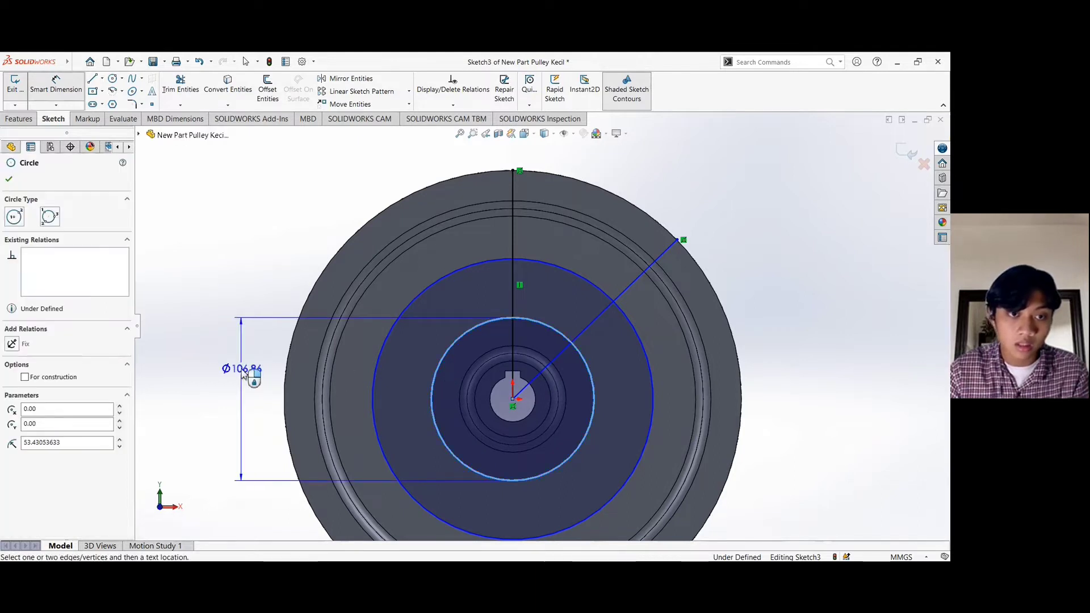
click(243, 372)
text(1)
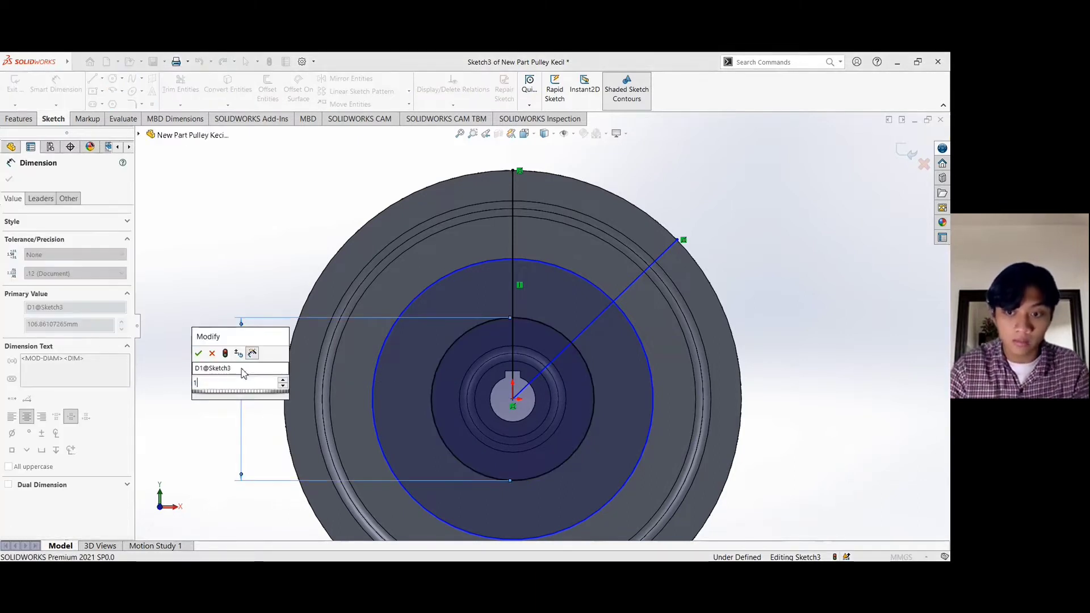
text(00)
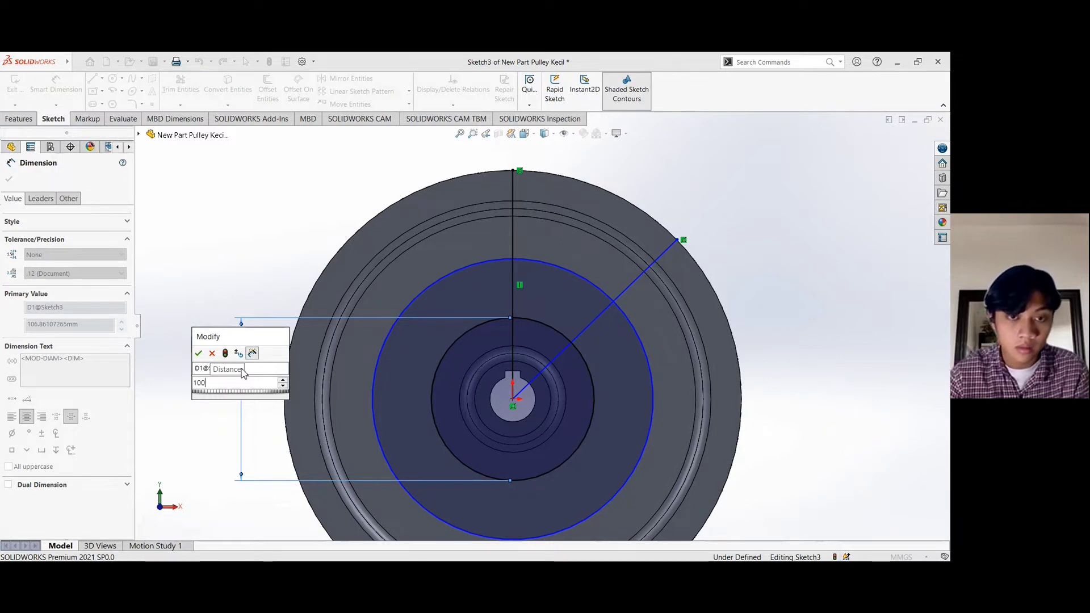
key(Return)
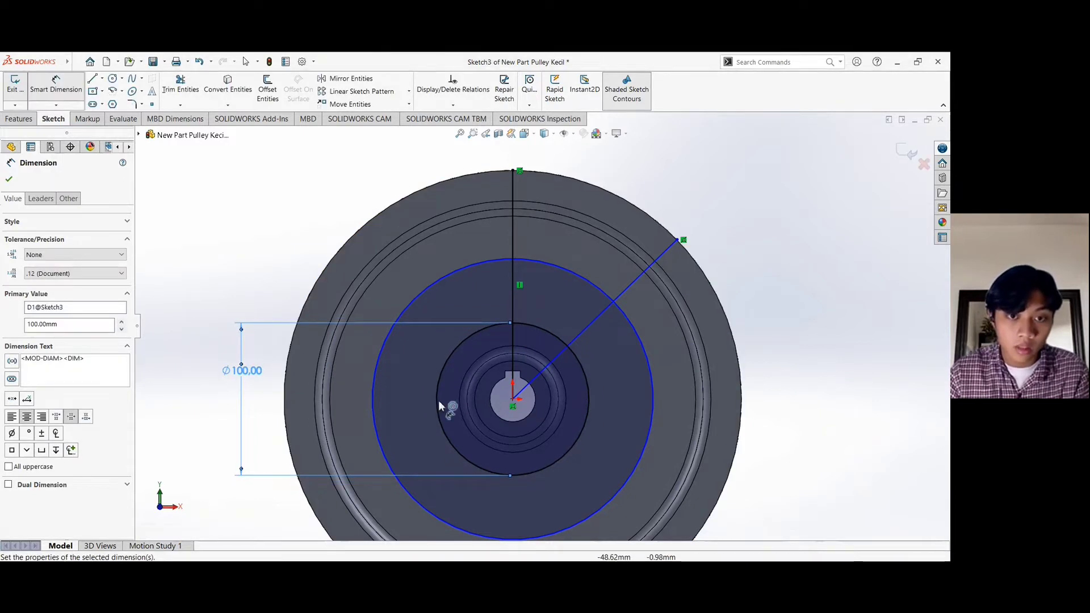
Dimension the outer sketch circle to a diameter of 210 mm.
click(374, 407)
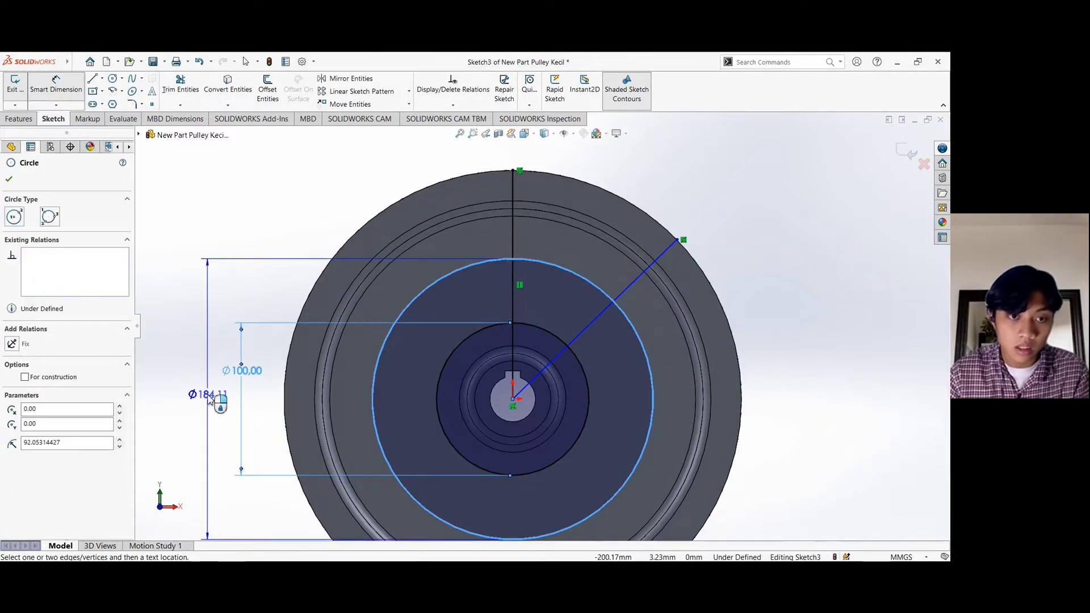
click(209, 400)
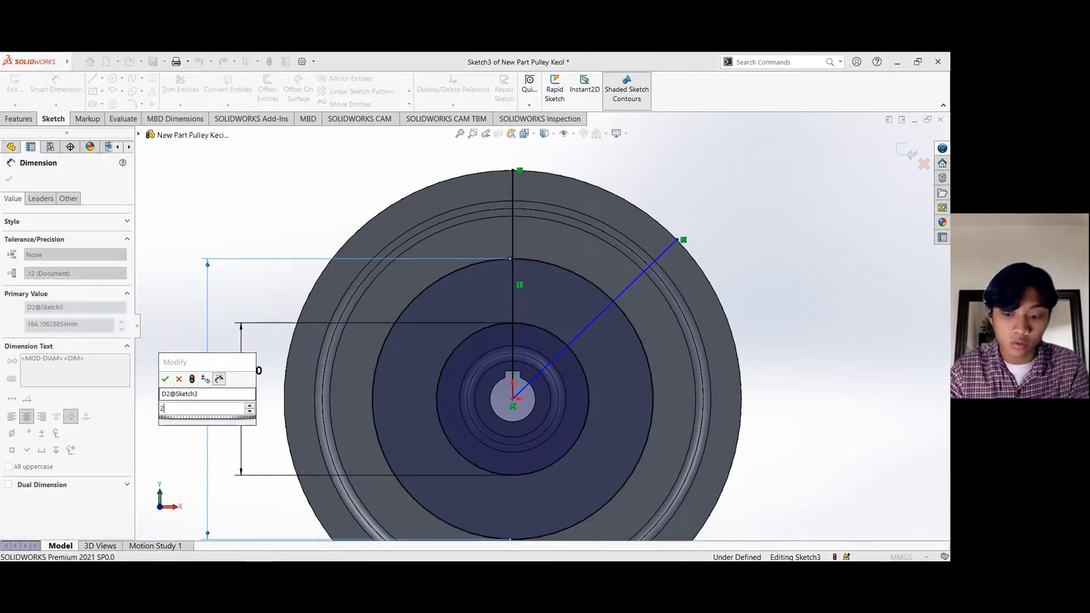
key(Return)
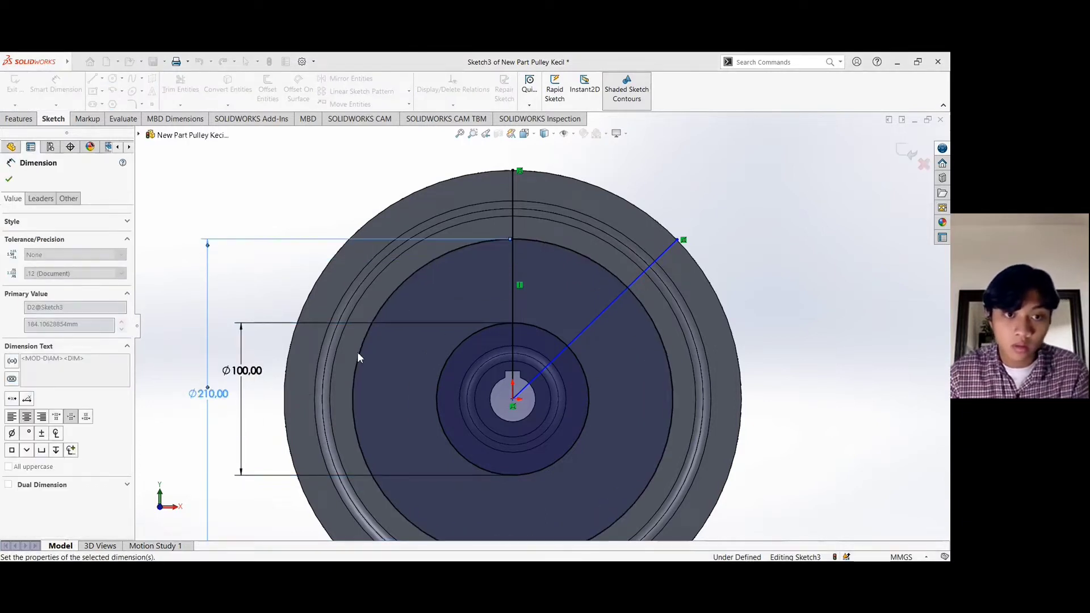
Dimension the angle between the slanted radial line and the vertical line to 45°.
click(624, 295)
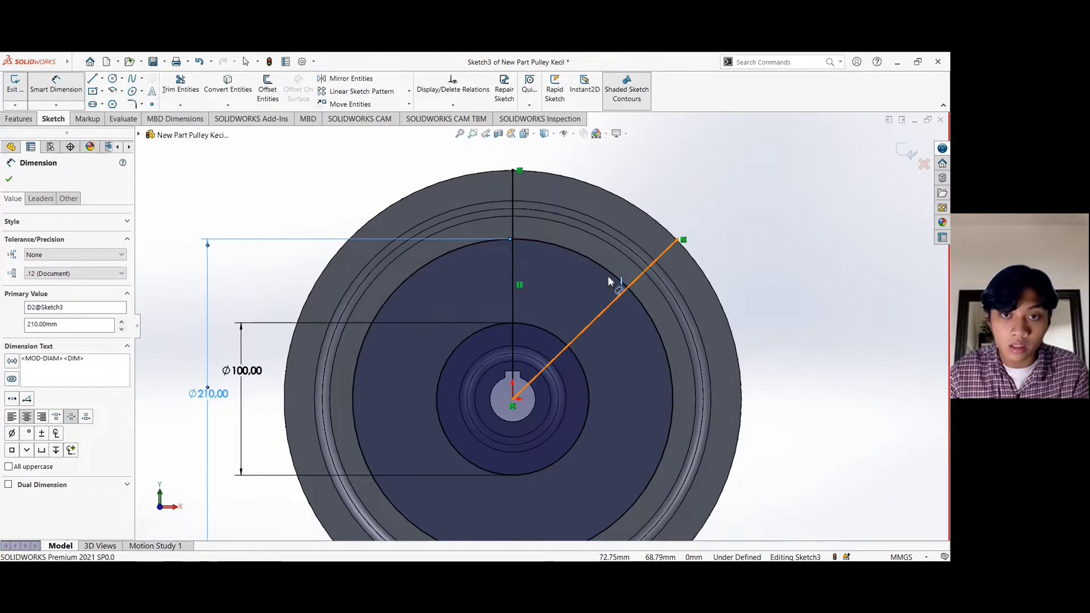
click(512, 191)
click(650, 174)
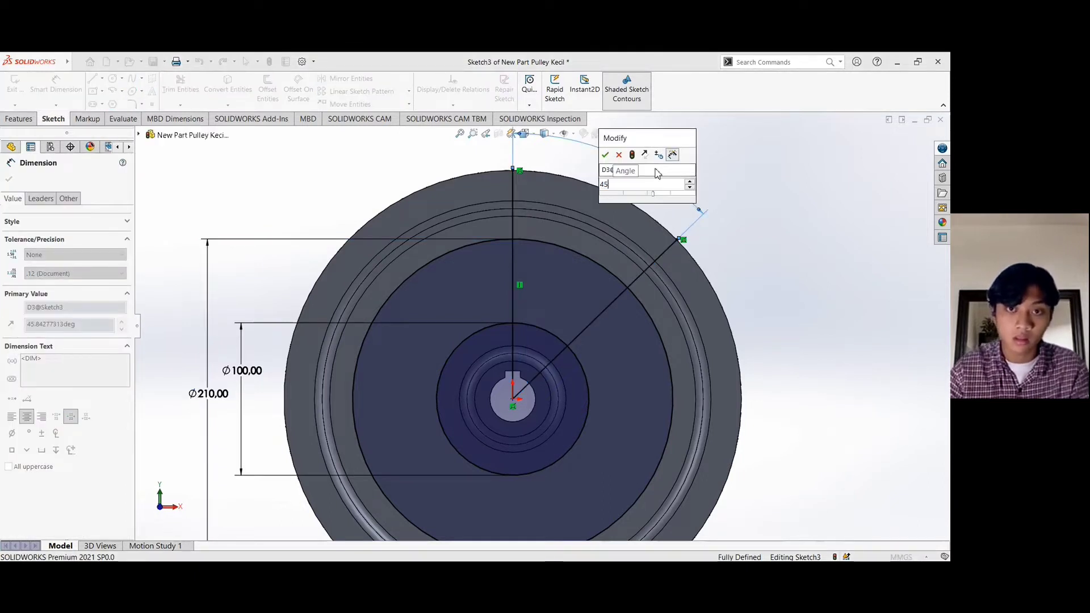
key(Return)
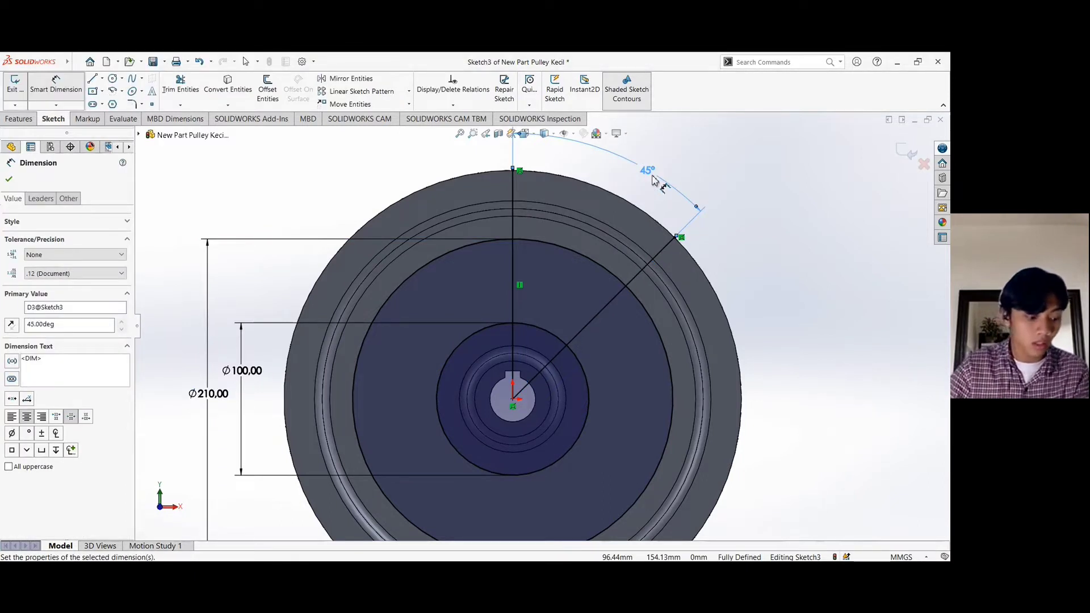
click(9, 180)
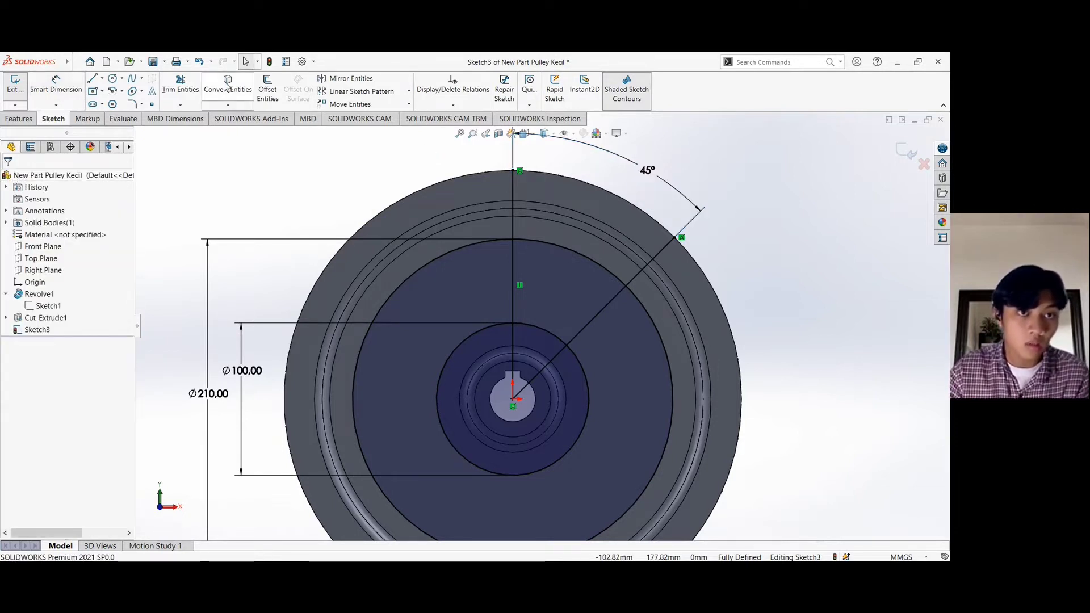
Trim the lines and circles down to the closed sector between the two radial lines and the 100 mm and 210 mm circles.
click(193, 91)
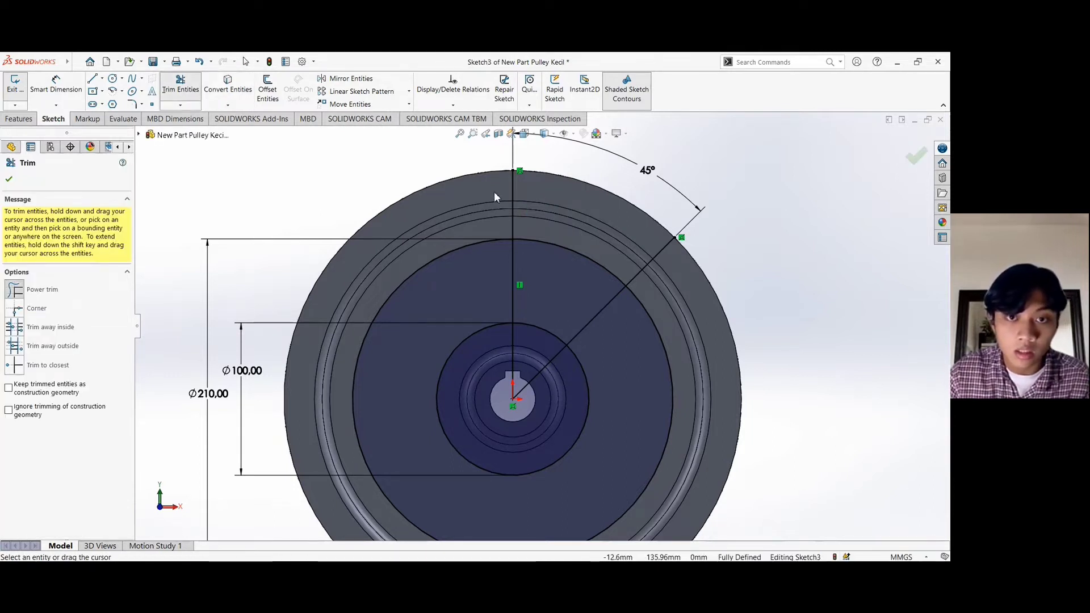
mouse_move(498, 189)
mouse_down()
mouse_move(654, 271)
mouse_move(665, 320)
mouse_move(611, 378)
mouse_move(568, 388)
mouse_move(523, 352)
mouse_move(485, 344)
mouse_move(491, 328)
mouse_up()
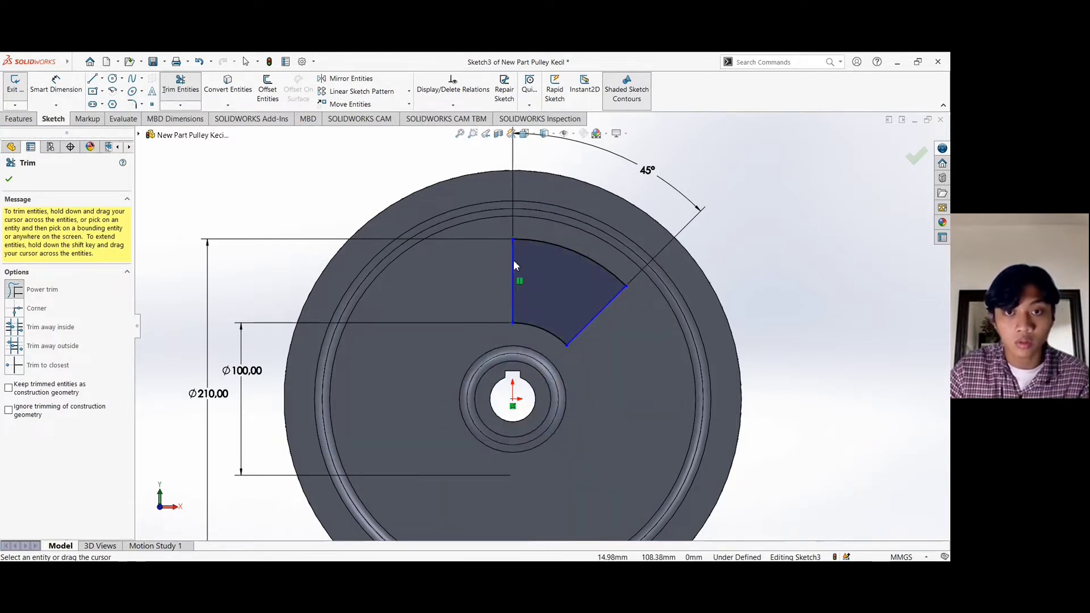
click(8, 184)
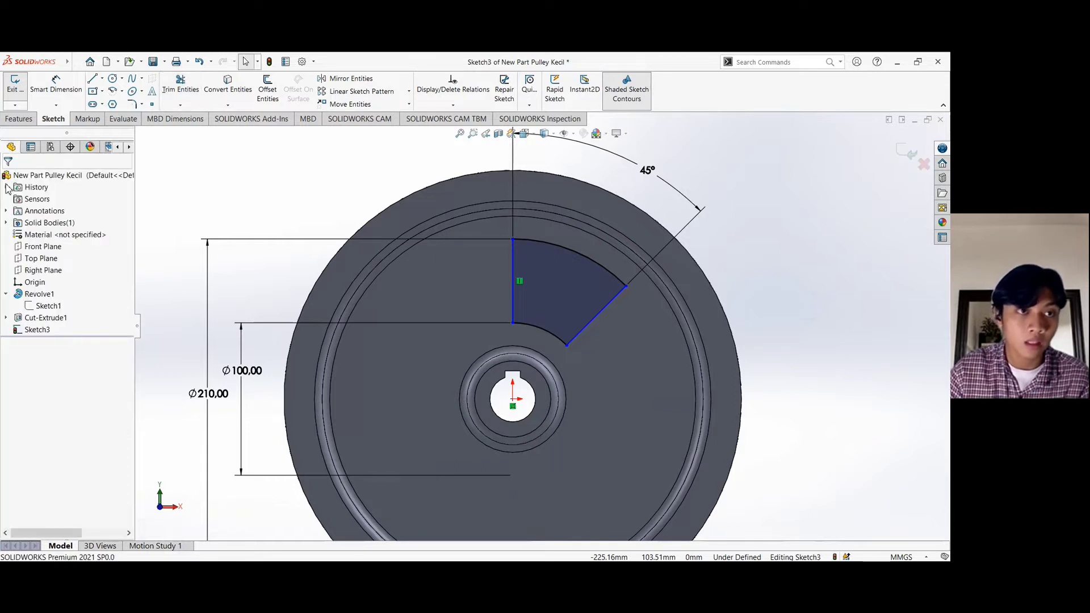
Round all four corners of the sector profile with 10 mm sketch fillets.
click(133, 105)
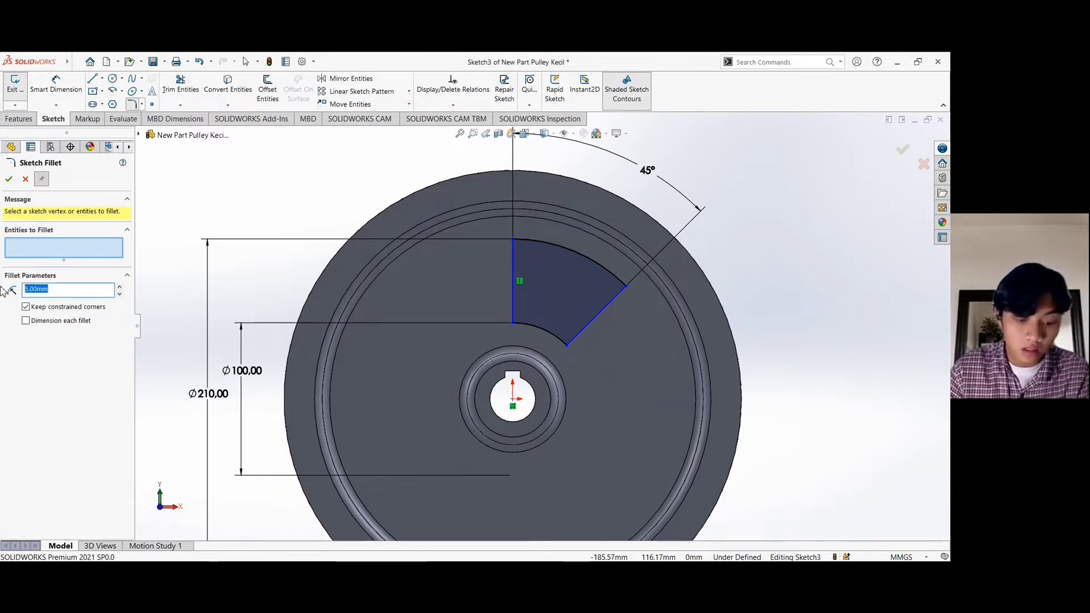
text(10)
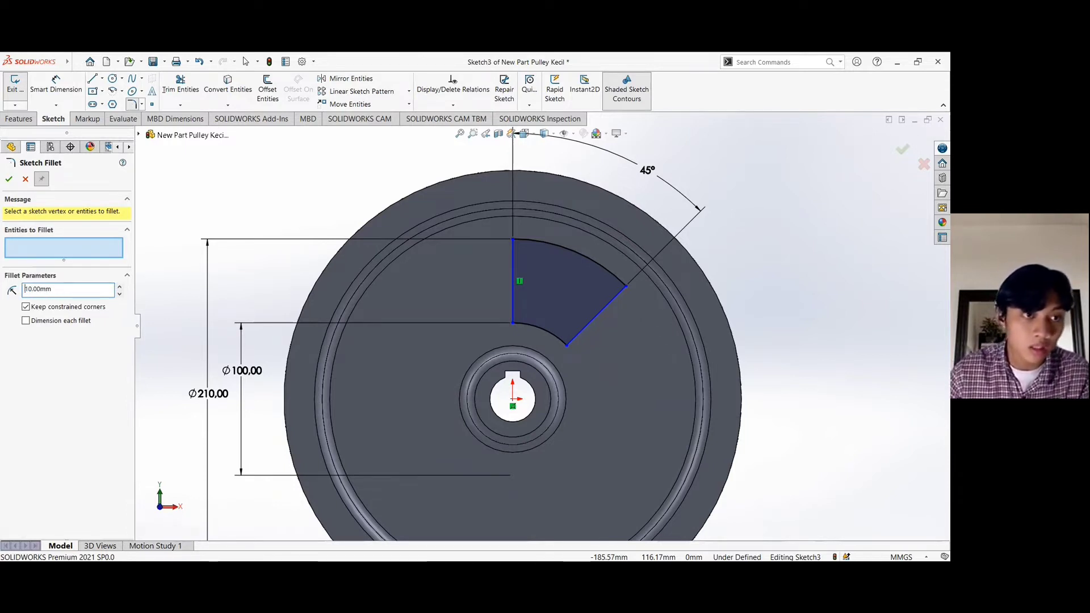
click(513, 241)
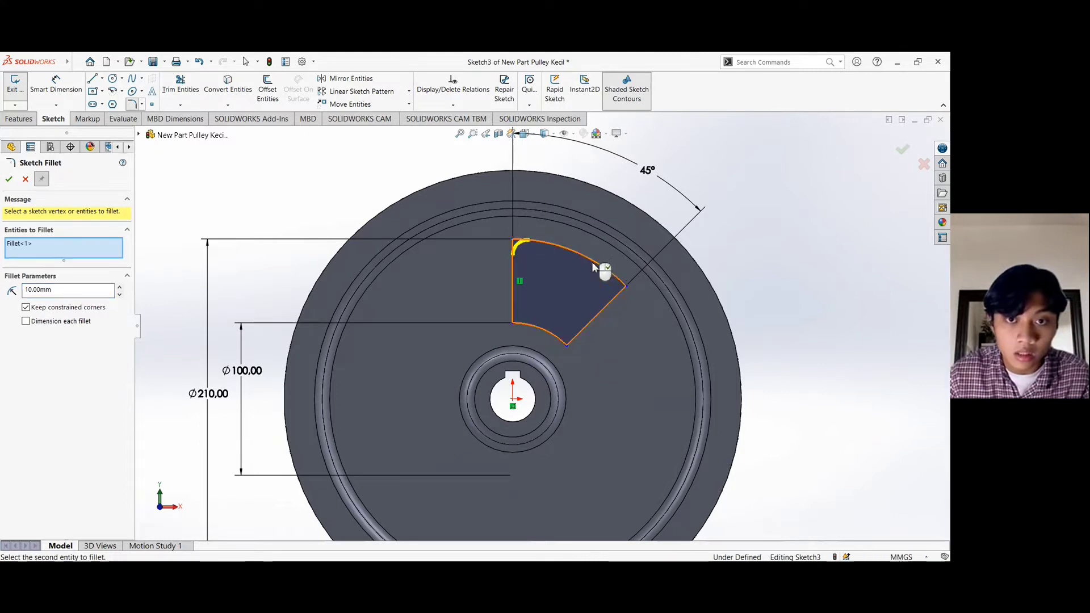
click(625, 287)
click(567, 342)
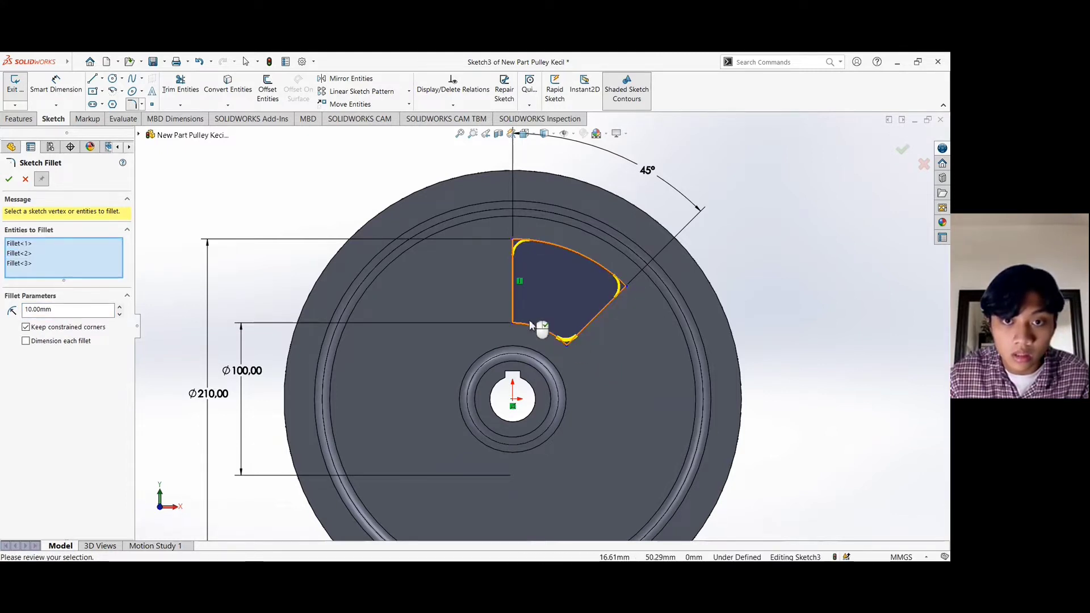
click(518, 323)
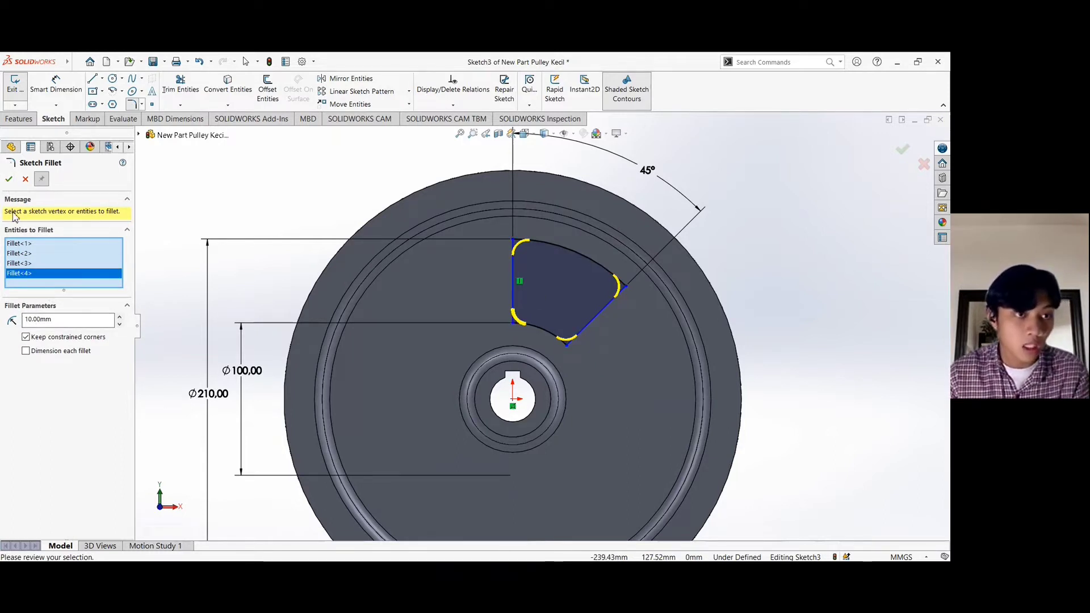
click(10, 181)
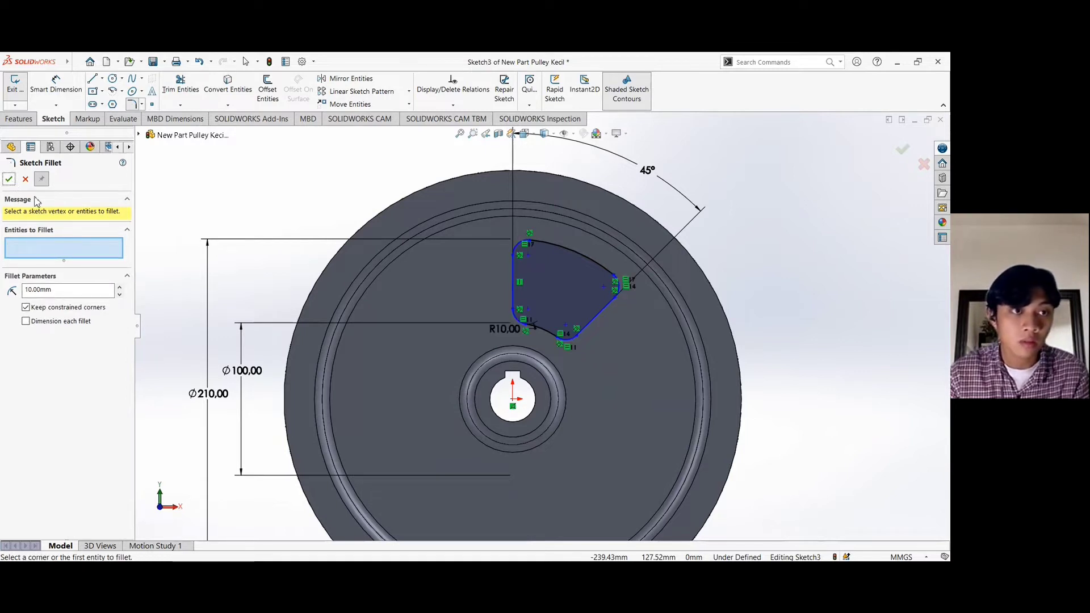
click(9, 180)
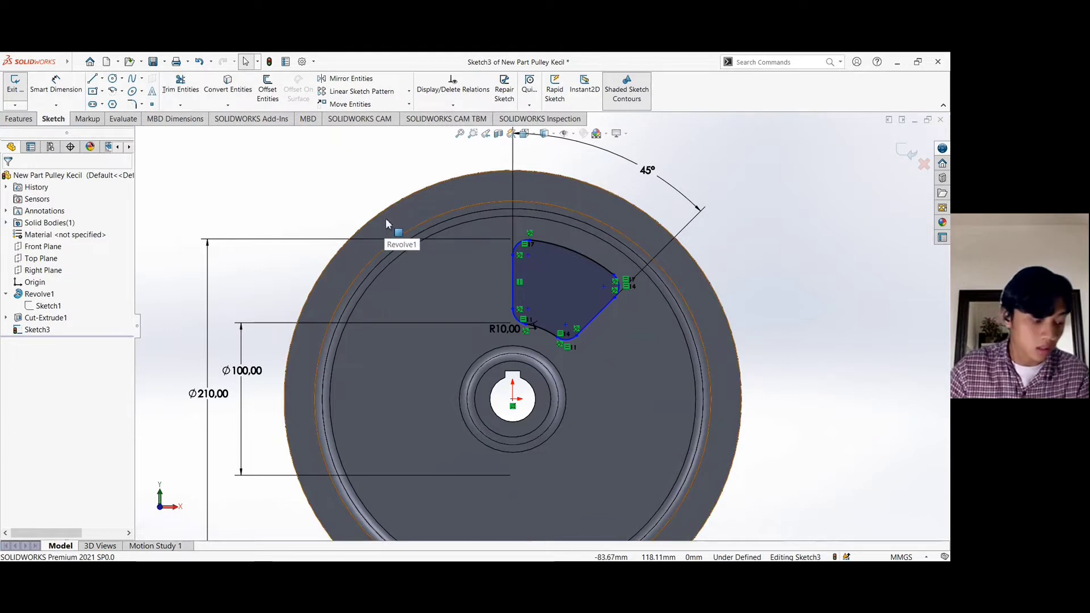
Cut the rounded sector profile through the pulley web with an Extruded Cut set to Through All.
click(20, 118)
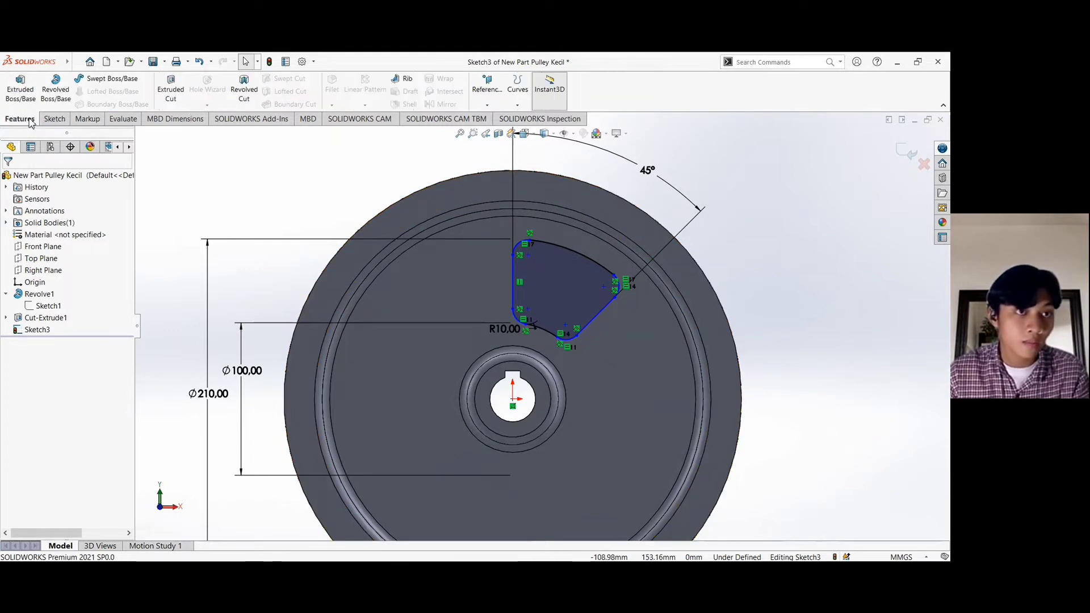
click(165, 92)
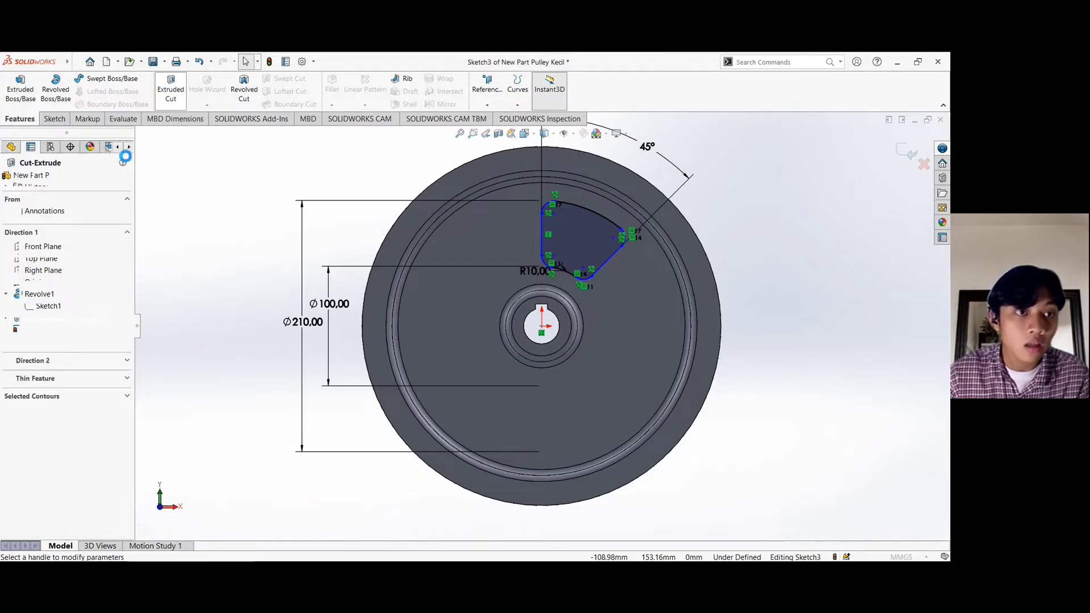
click(72, 248)
click(67, 268)
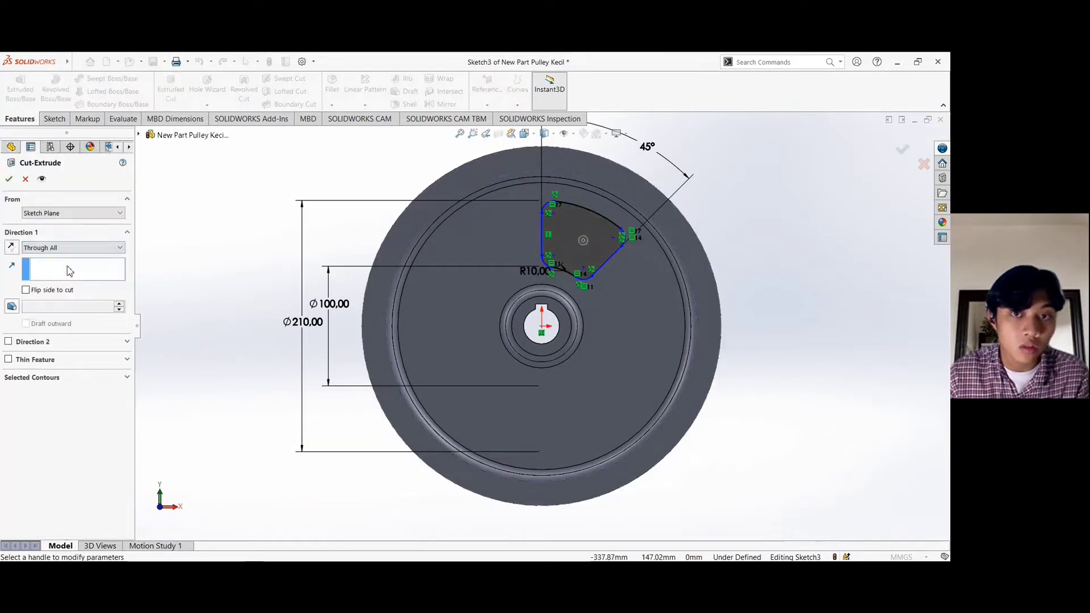
click(9, 179)
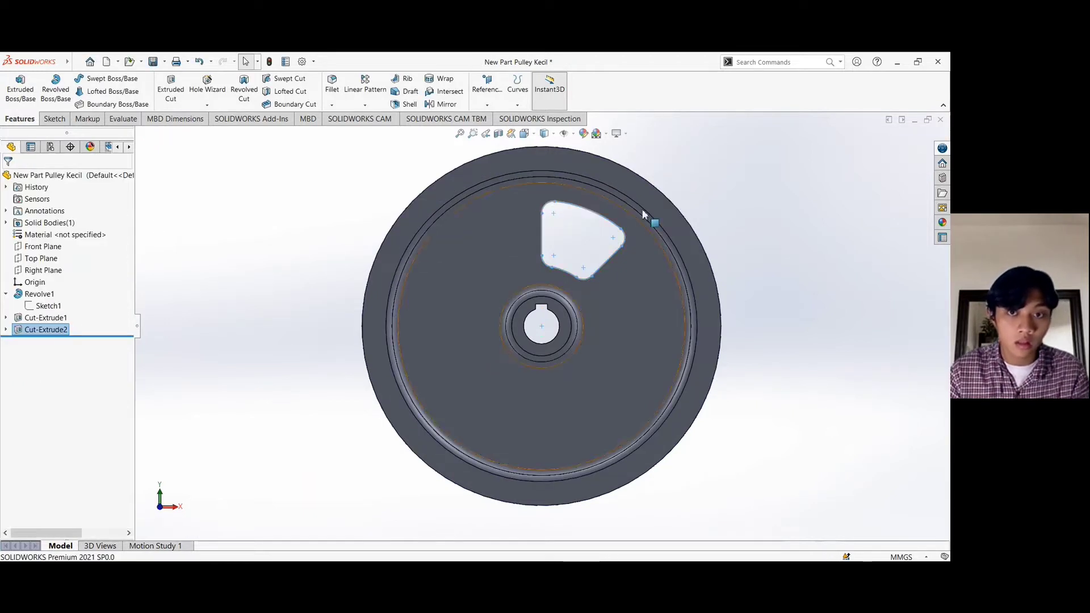
Create a reference axis through the cylindrical face of the pulley's central bore.
mouse_move(756, 185)
middle_down()
mouse_move(727, 199)
mouse_move(730, 212)
mouse_move(752, 204)
middle_up()
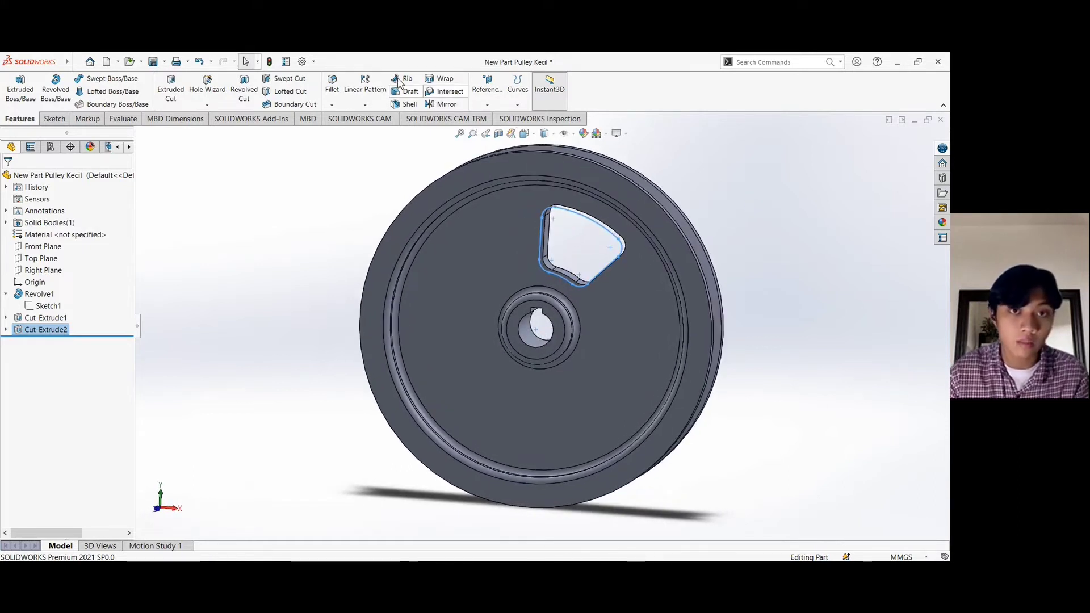
click(487, 105)
click(494, 130)
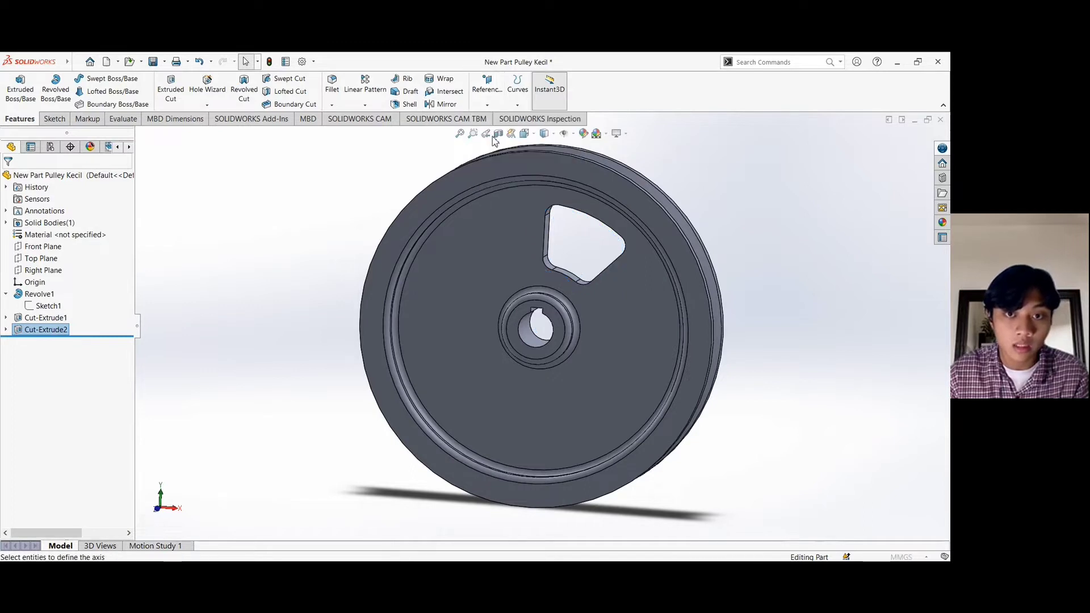
click(539, 331)
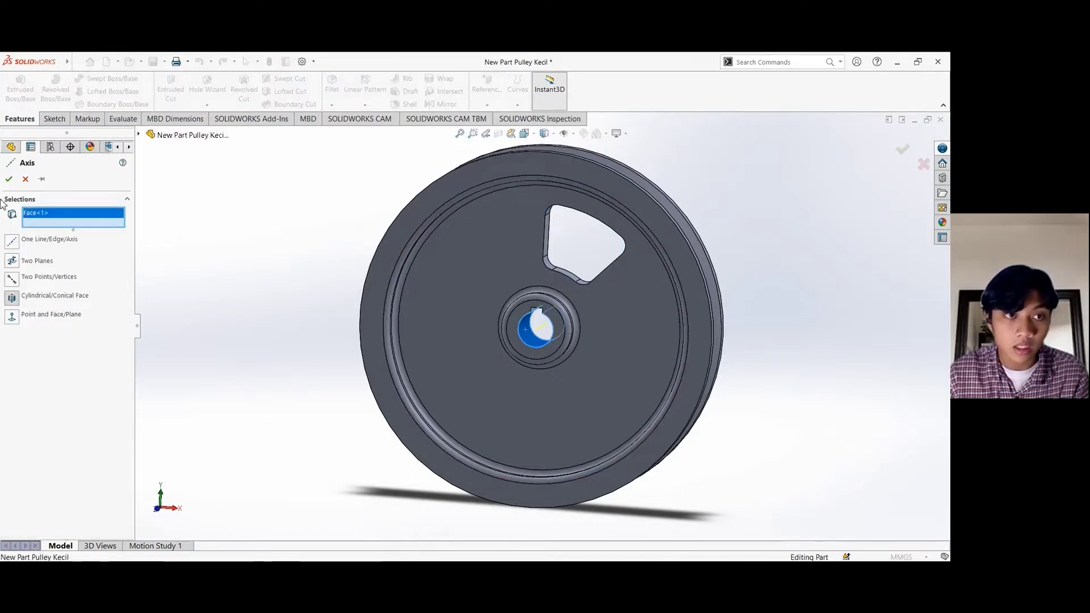
click(9, 180)
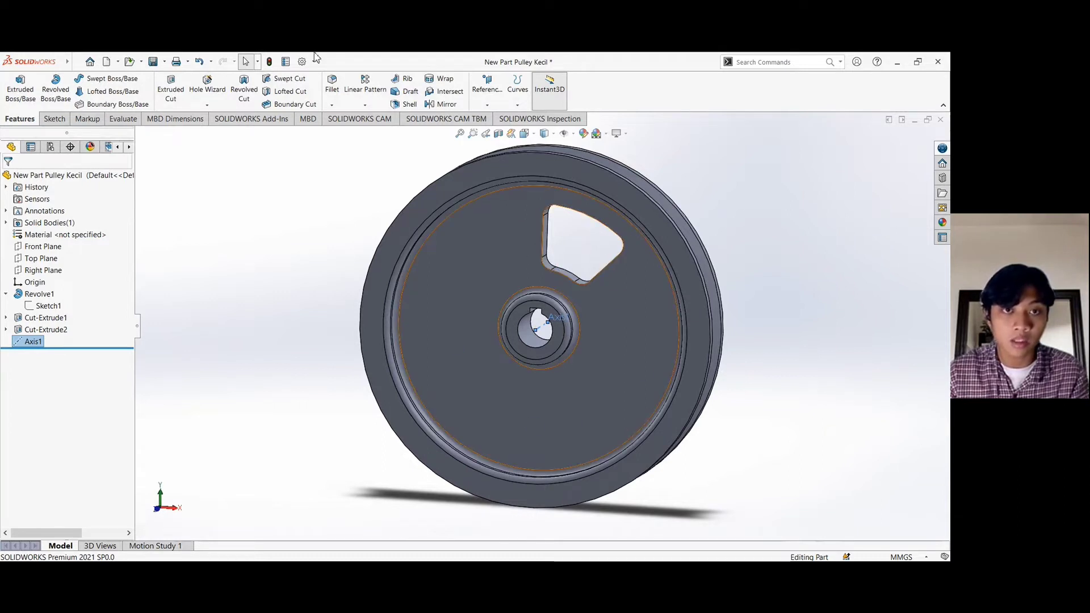
Circular-pattern the sector cut-out around the bore axis with 5 equally spaced instances over 360°.
click(364, 106)
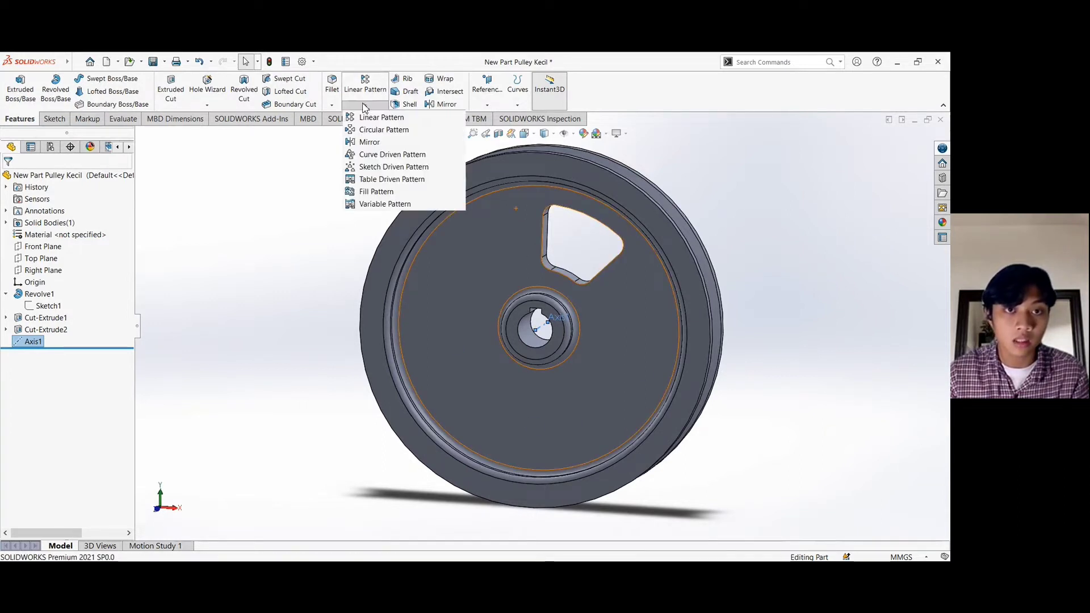
click(369, 129)
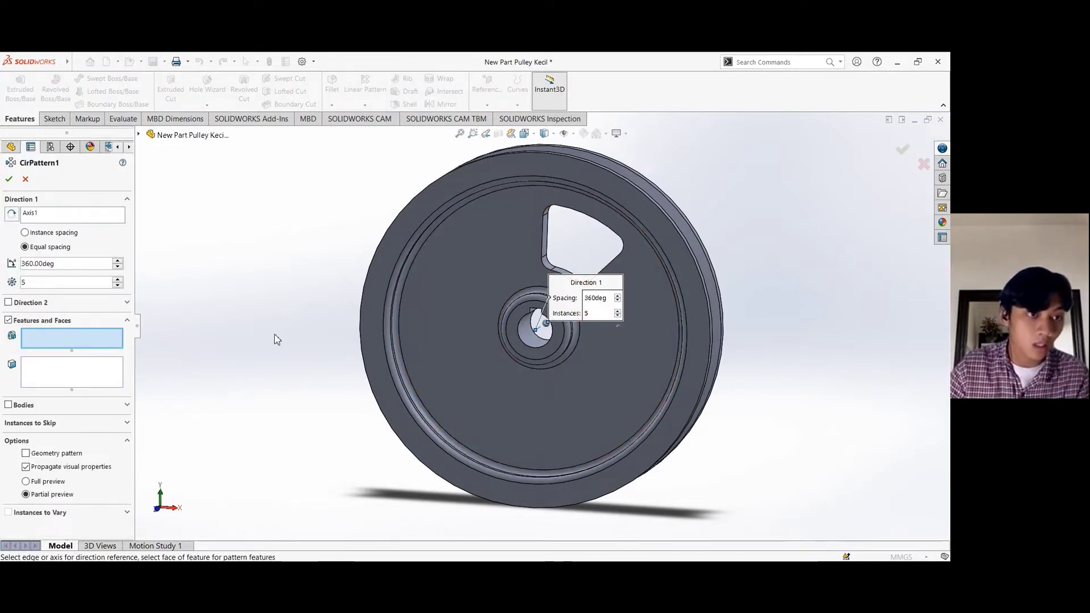
click(104, 221)
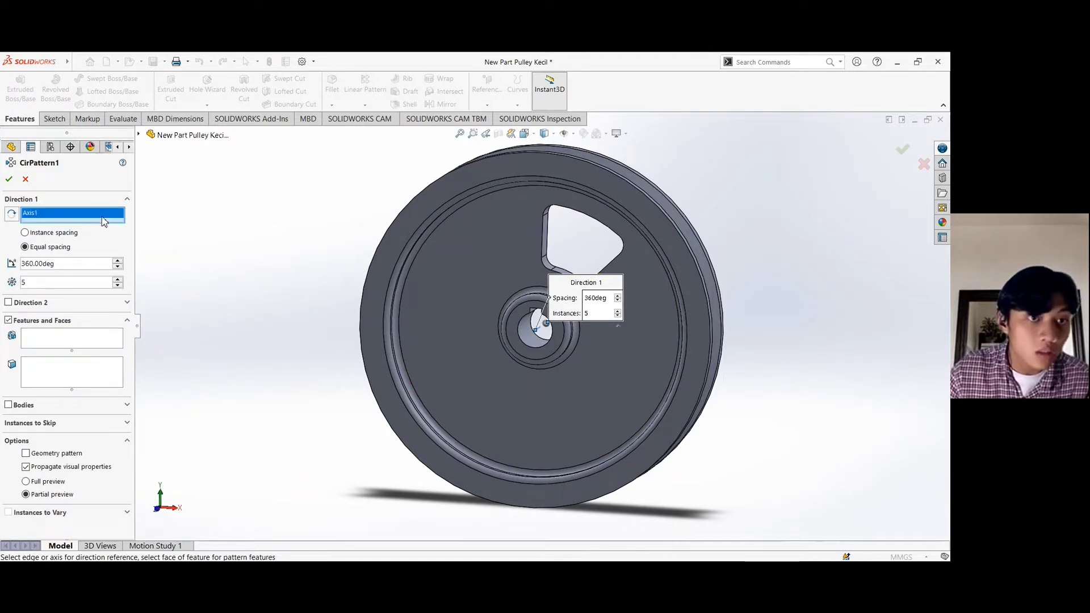
click(71, 338)
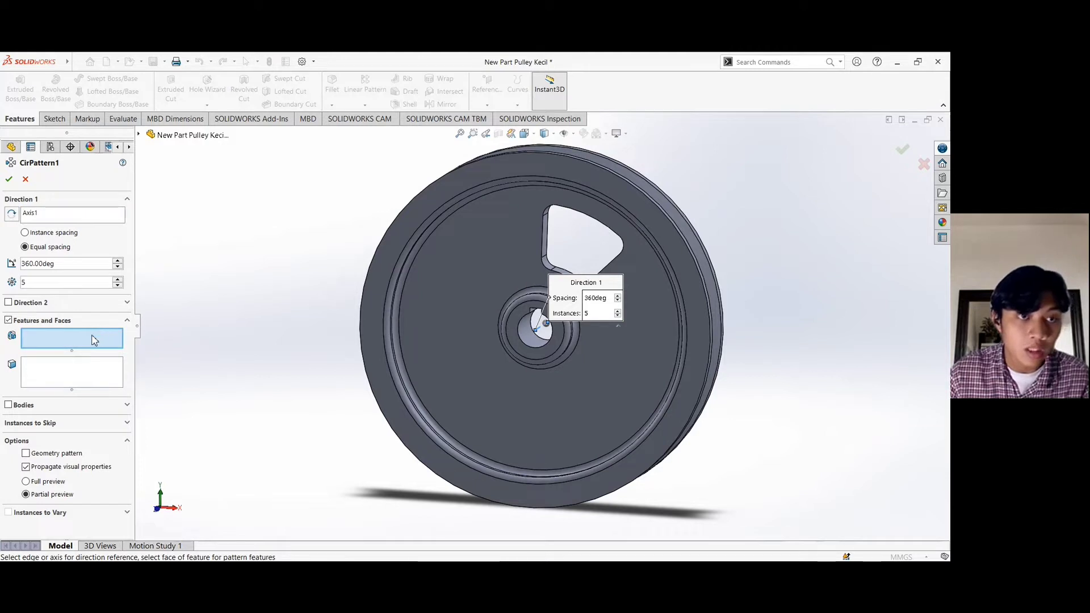
click(139, 135)
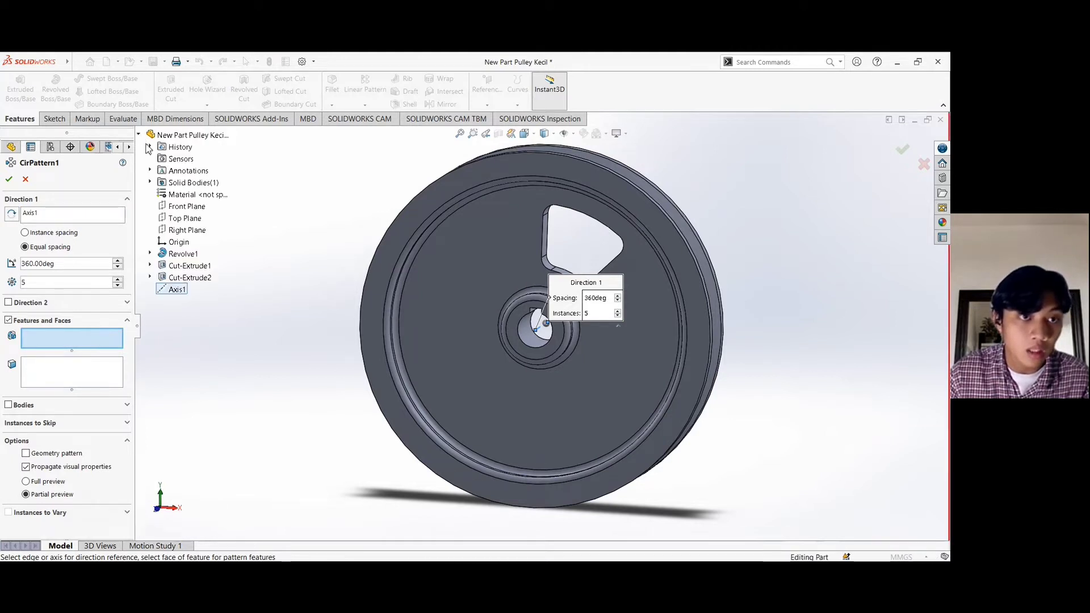
click(187, 278)
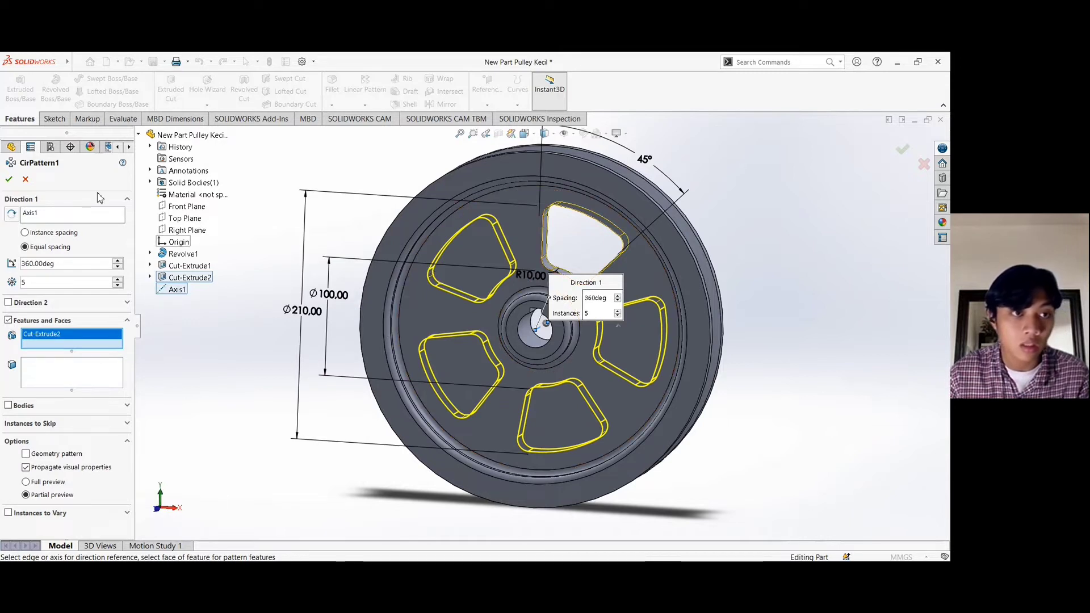
click(9, 180)
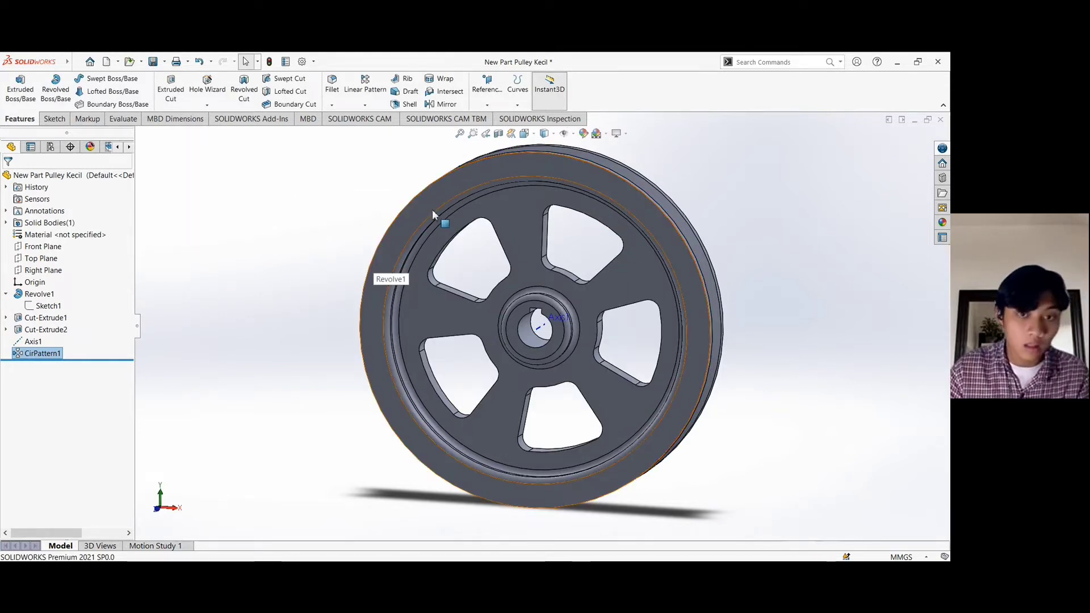
Hide the reference axis in the pulley's central bore.
click(543, 330)
click(565, 312)
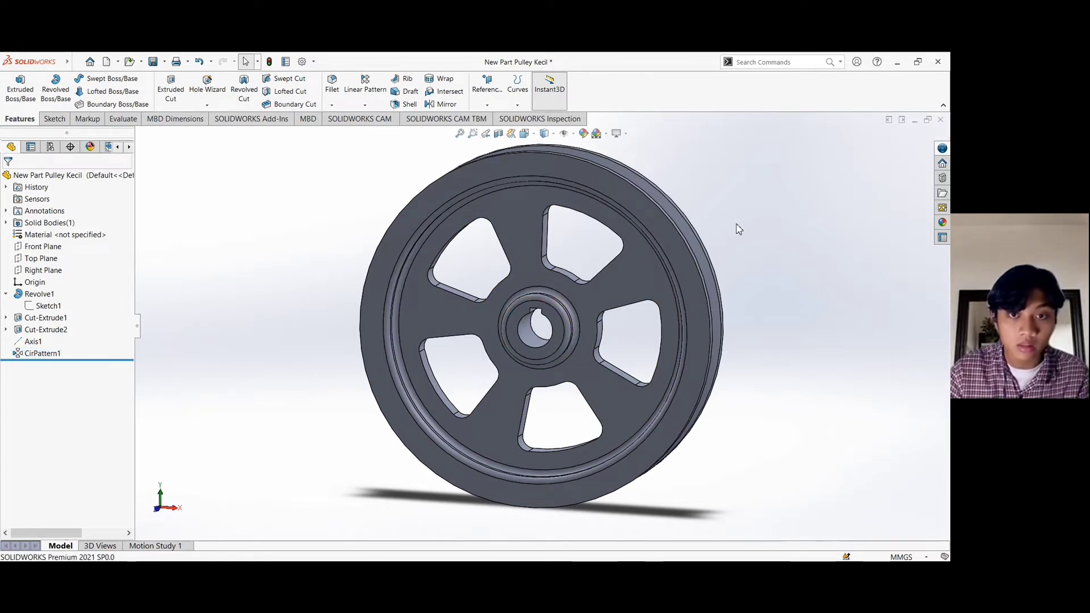
Fillet the edges of both web faces of the pulley, including the sector cut-outs, with a 3 mm radius.
middle_drag(737, 226, 711, 216)
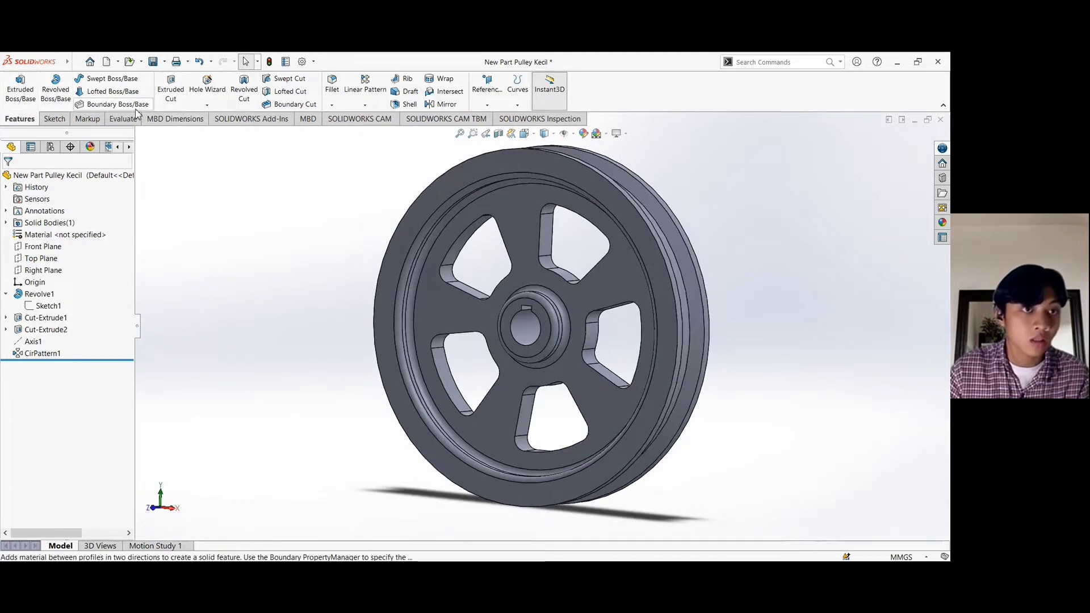
click(337, 97)
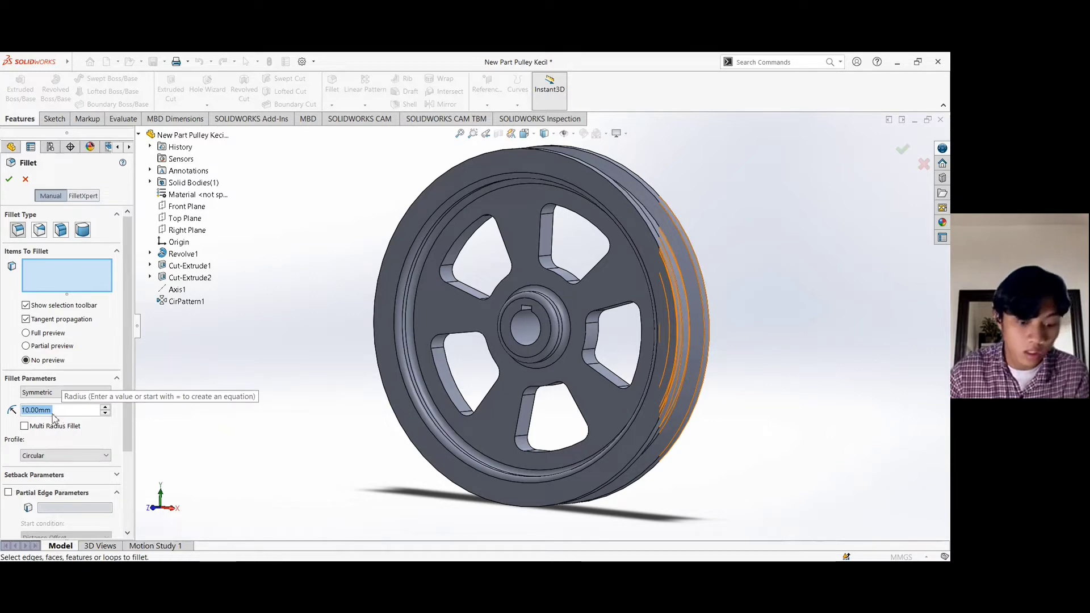
text(3)
key(Return)
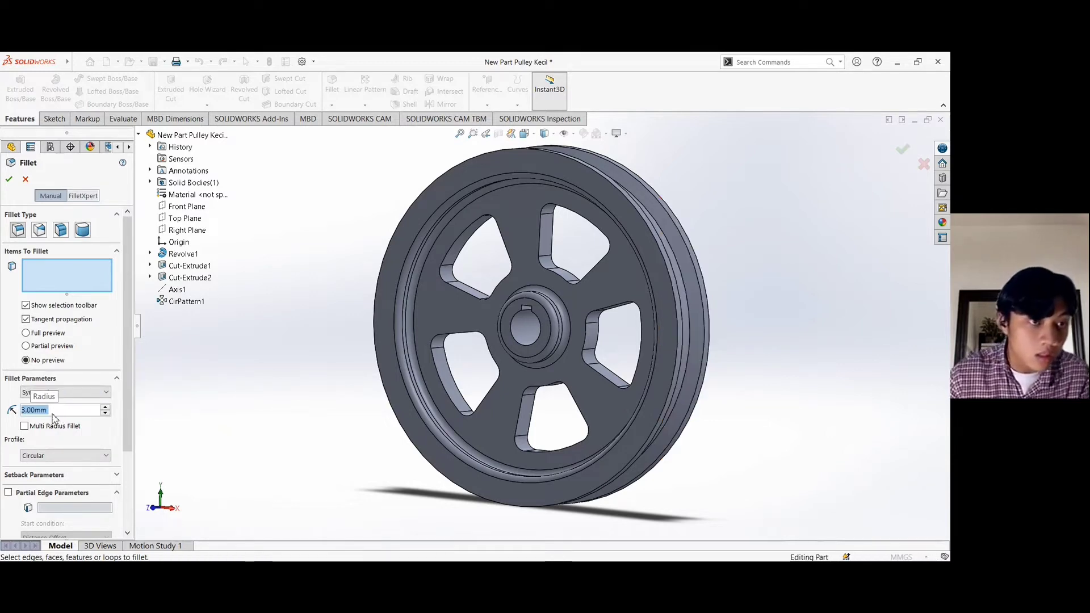
click(102, 271)
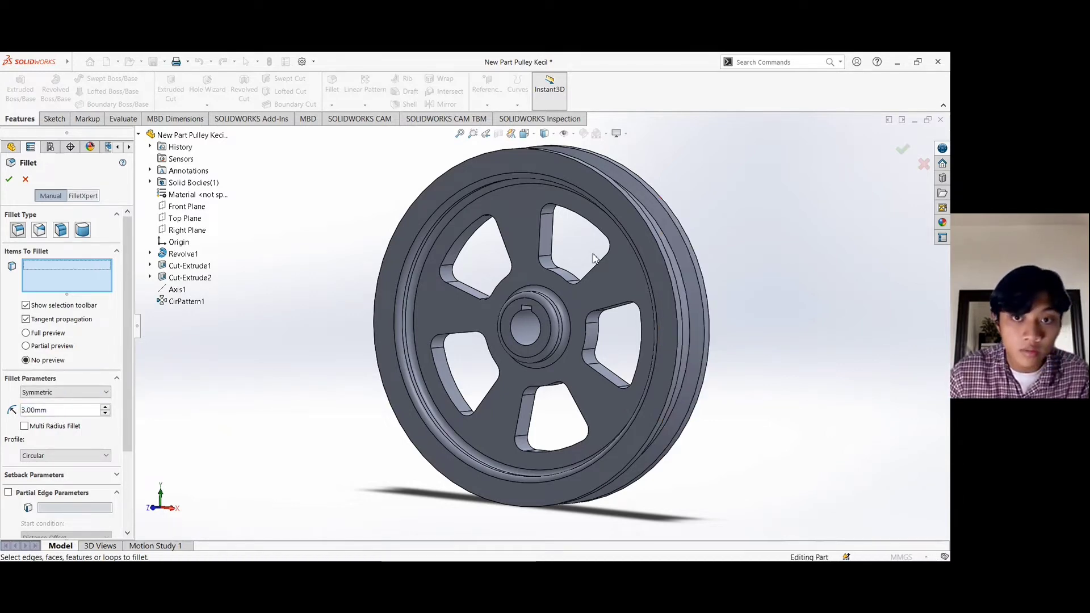
click(609, 286)
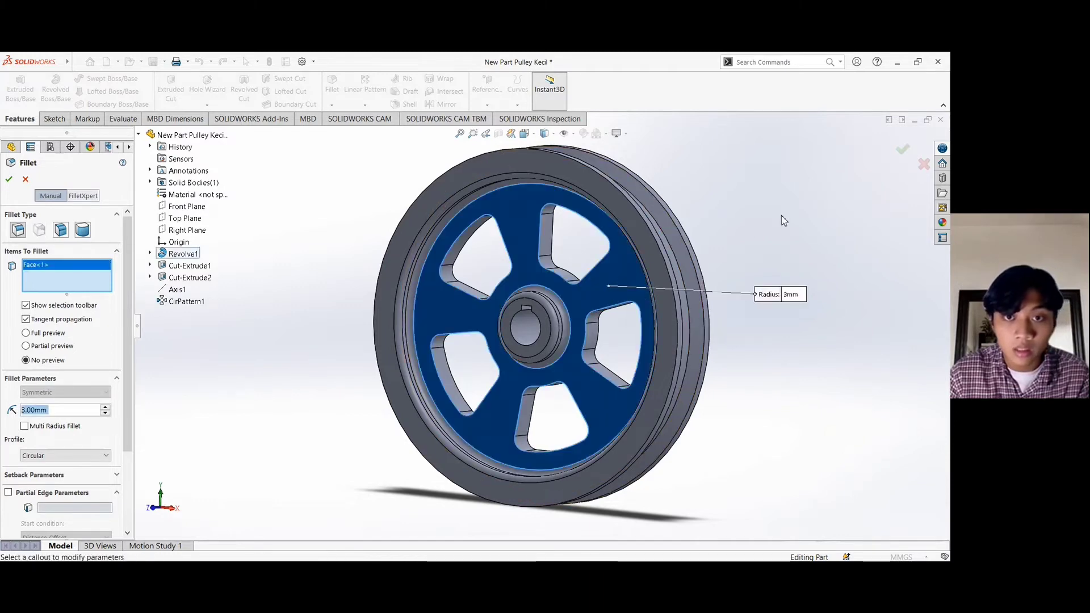
middle_drag(773, 219, 561, 234)
click(462, 282)
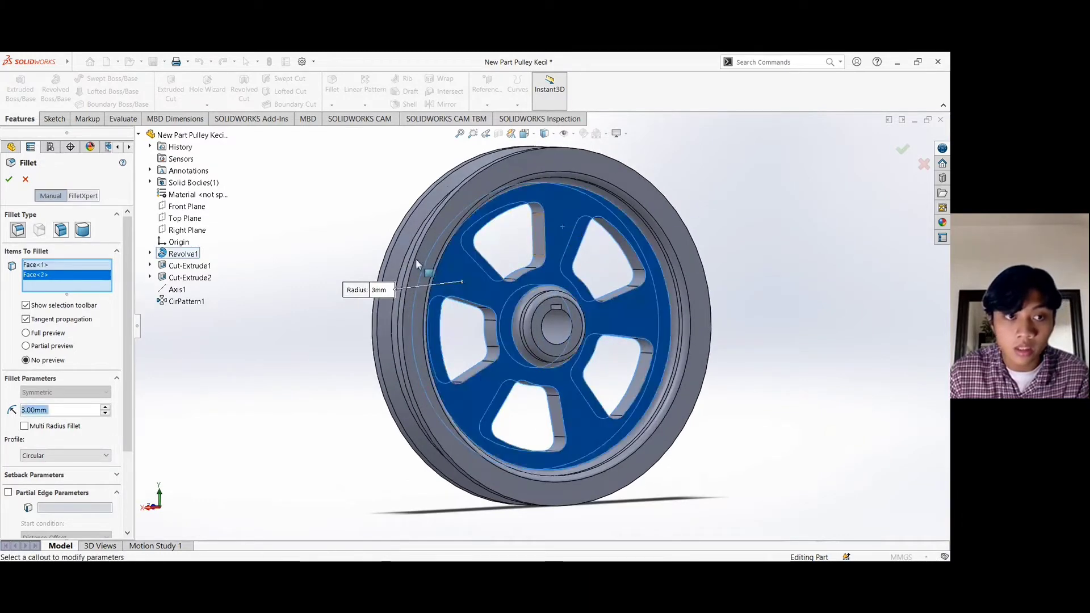
click(9, 179)
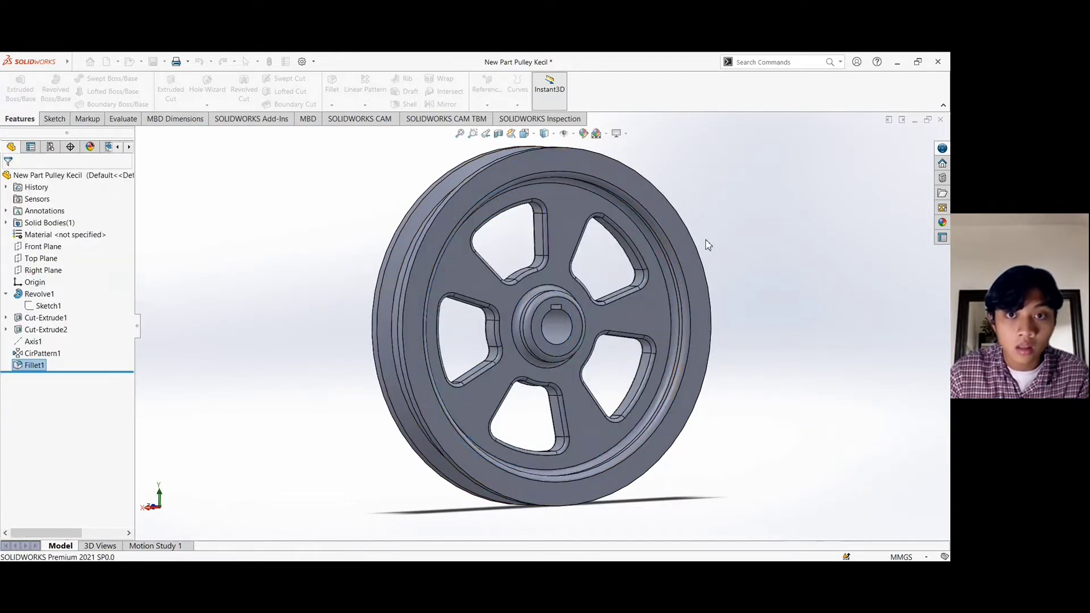
scroll(600, 256, down, 5)
scroll(600, 256, up, 3)
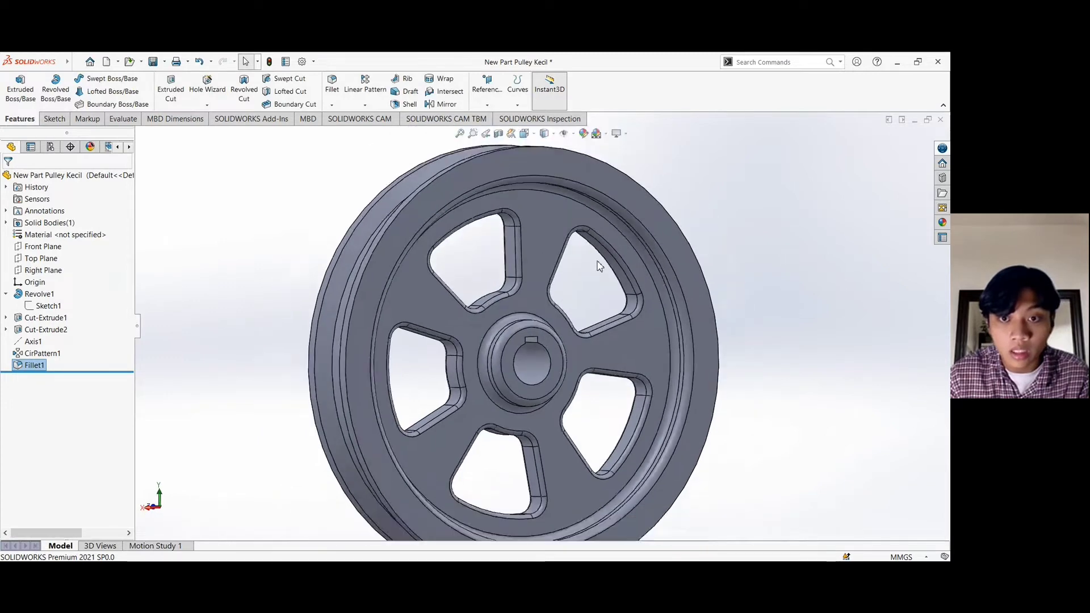
middle_drag(714, 227, 304, 187)
middle_drag(786, 485, 706, 343)
middle_drag(650, 245, 679, 231)
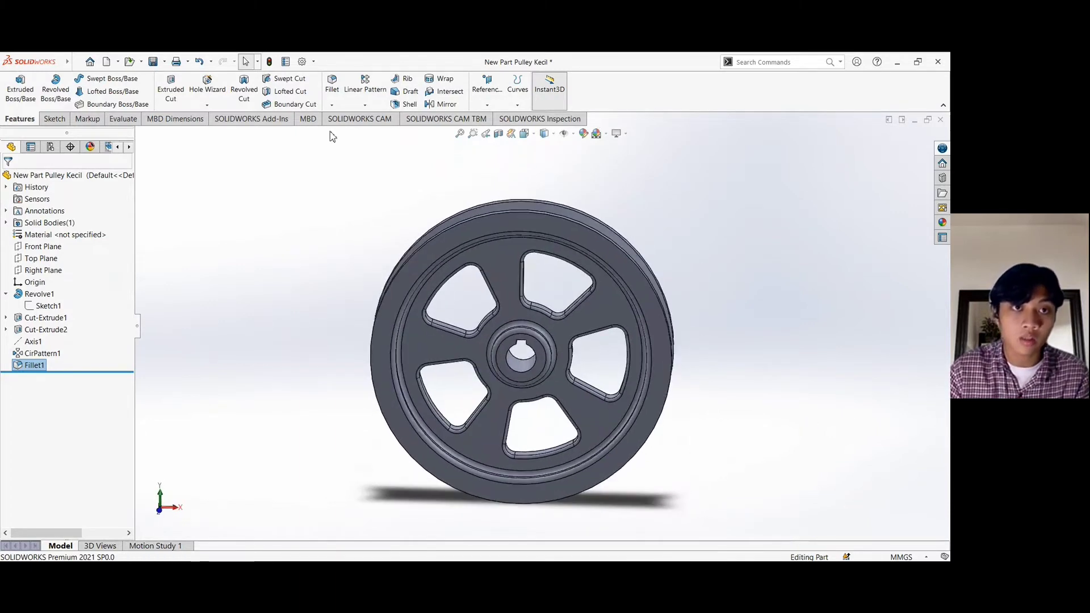
Save the modified pulley as a separate part named New Part Pulley Besar in the Pulley Belt folder.
click(165, 62)
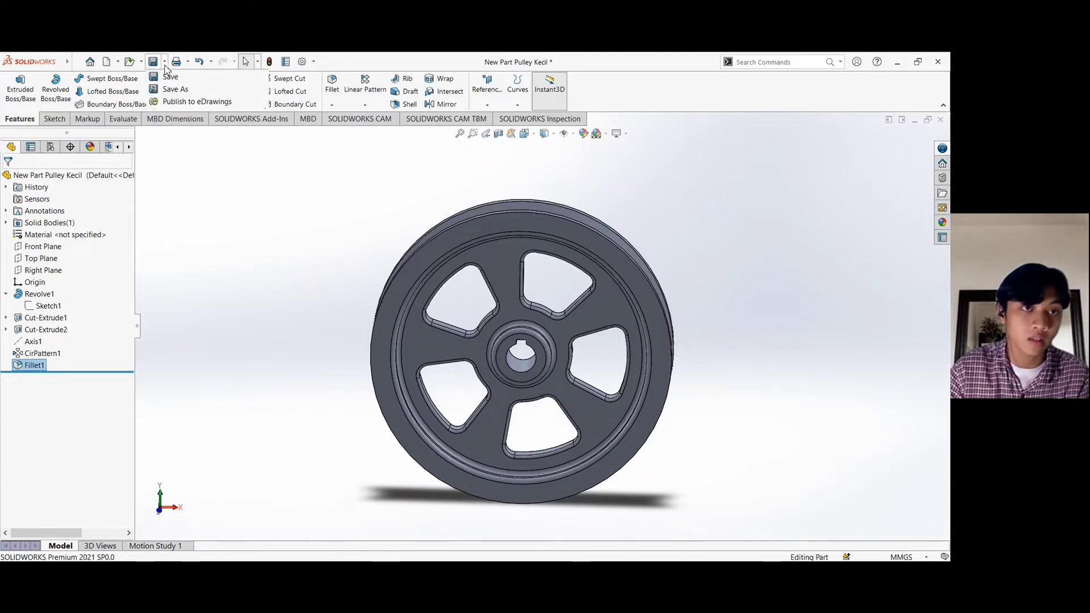
click(175, 91)
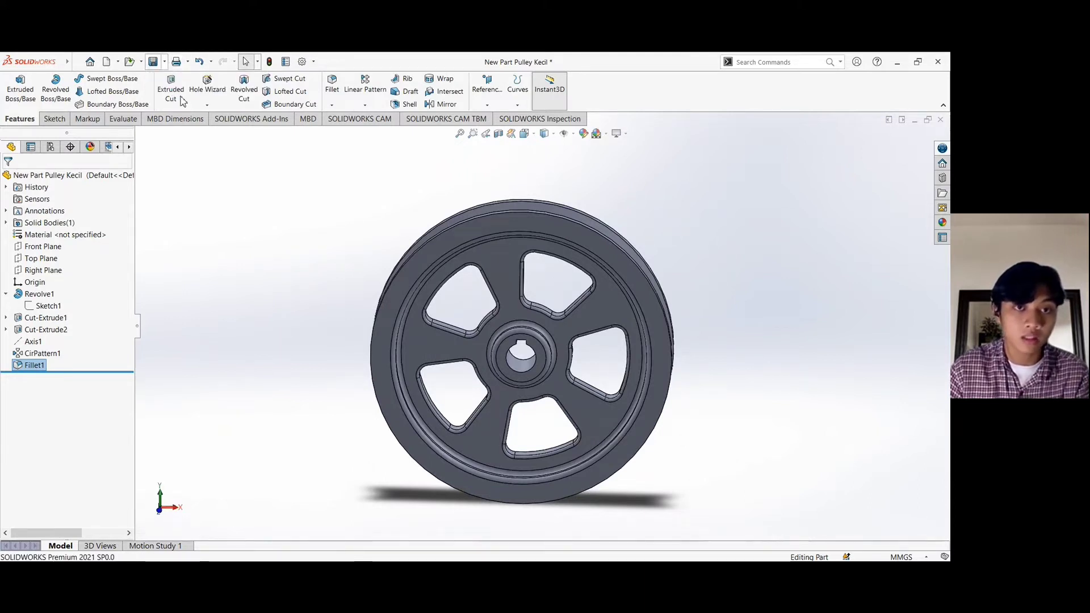
click(459, 319)
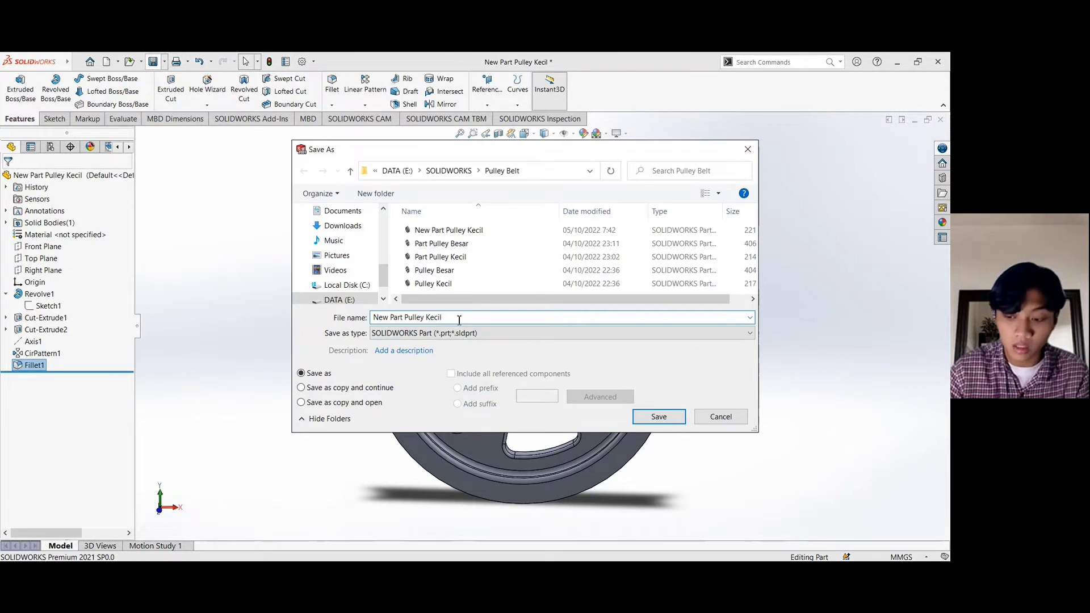
text(B)
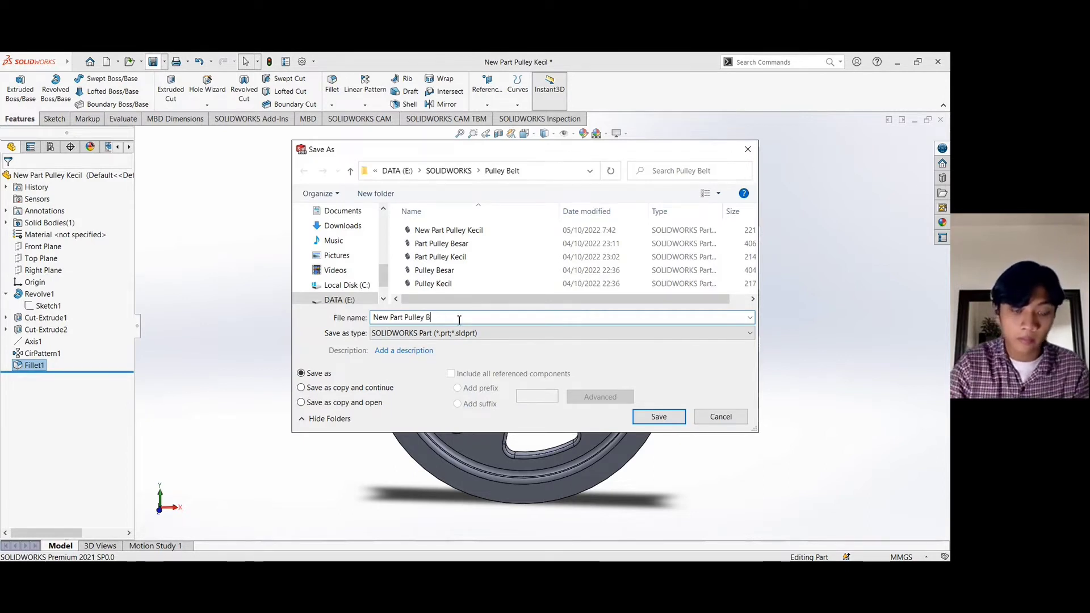
text(esa)
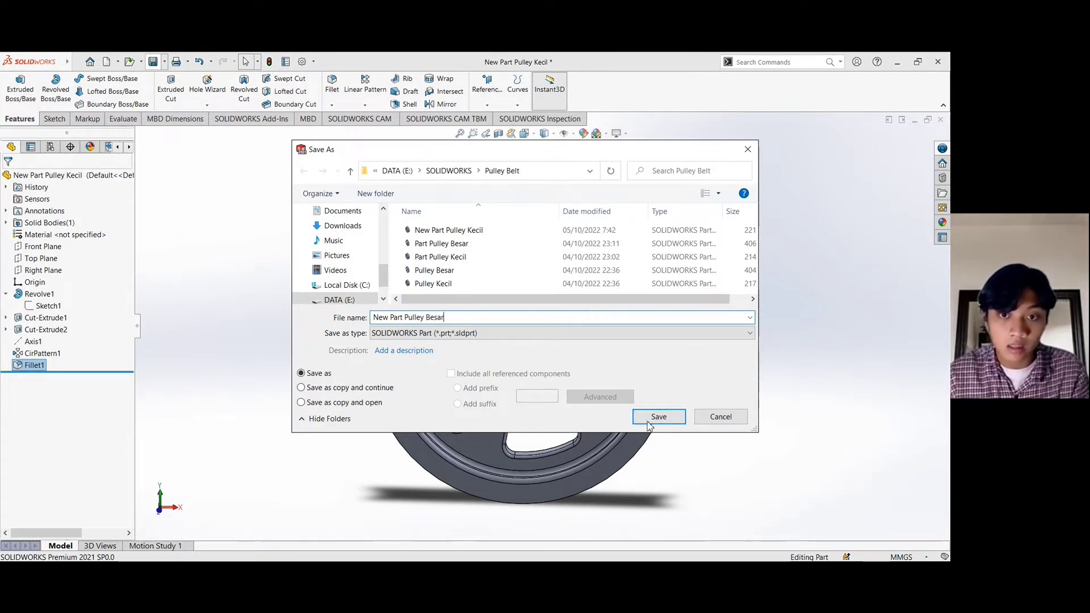
text(r)
click(648, 425)
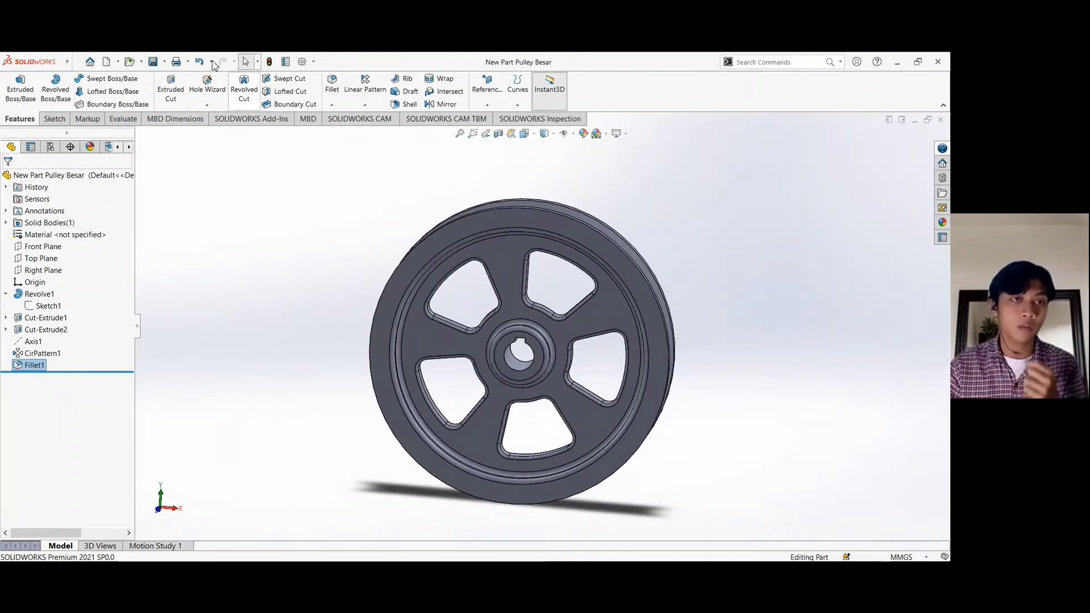
Create a new assembly without inserting a component and set its units to MMGS (millimeter, gram, second).
click(118, 62)
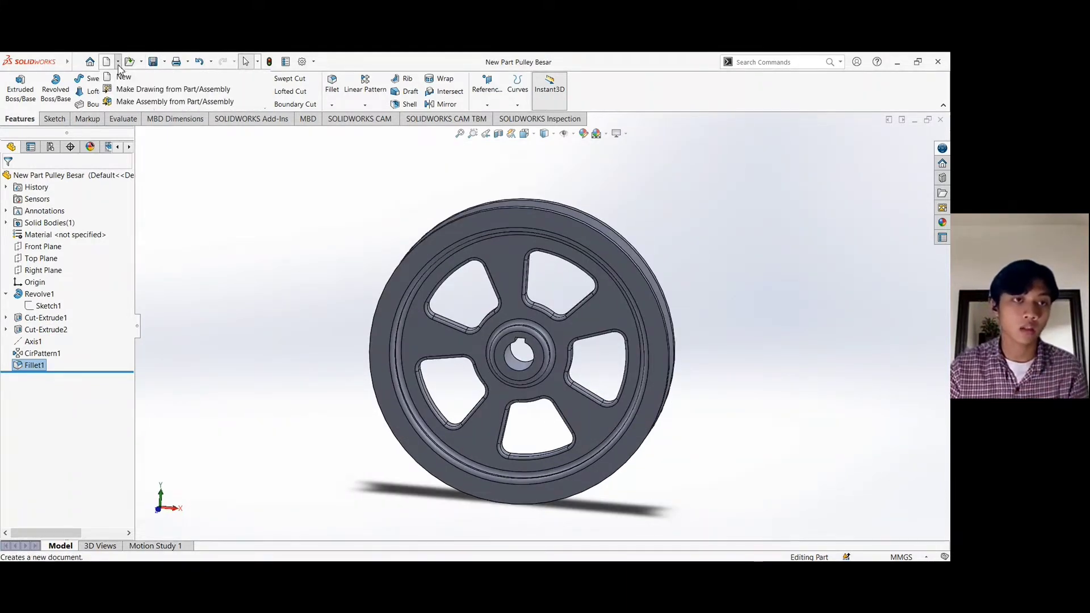
click(129, 78)
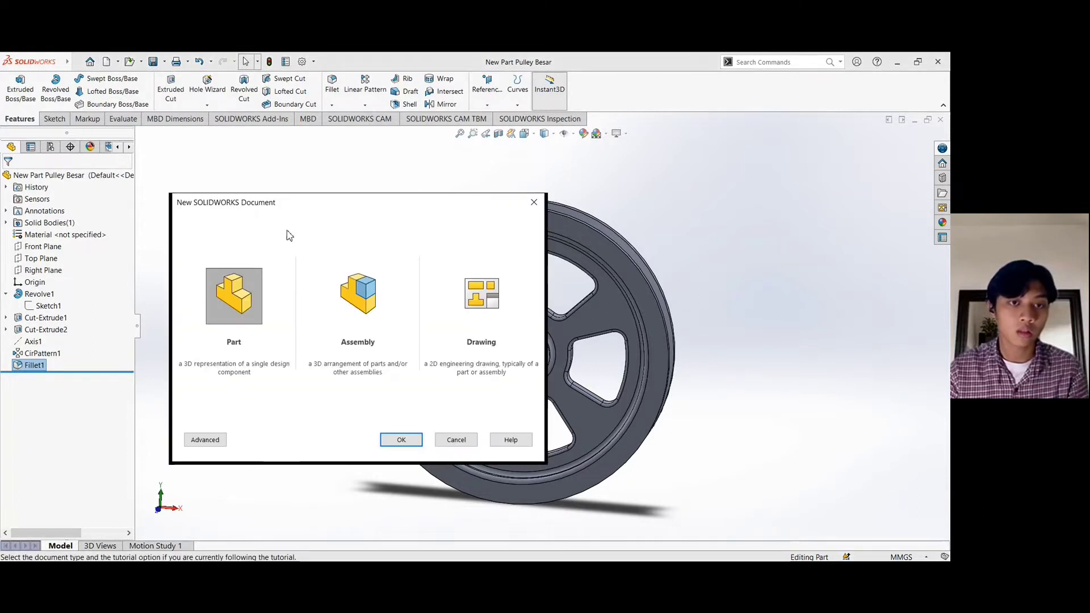
click(358, 296)
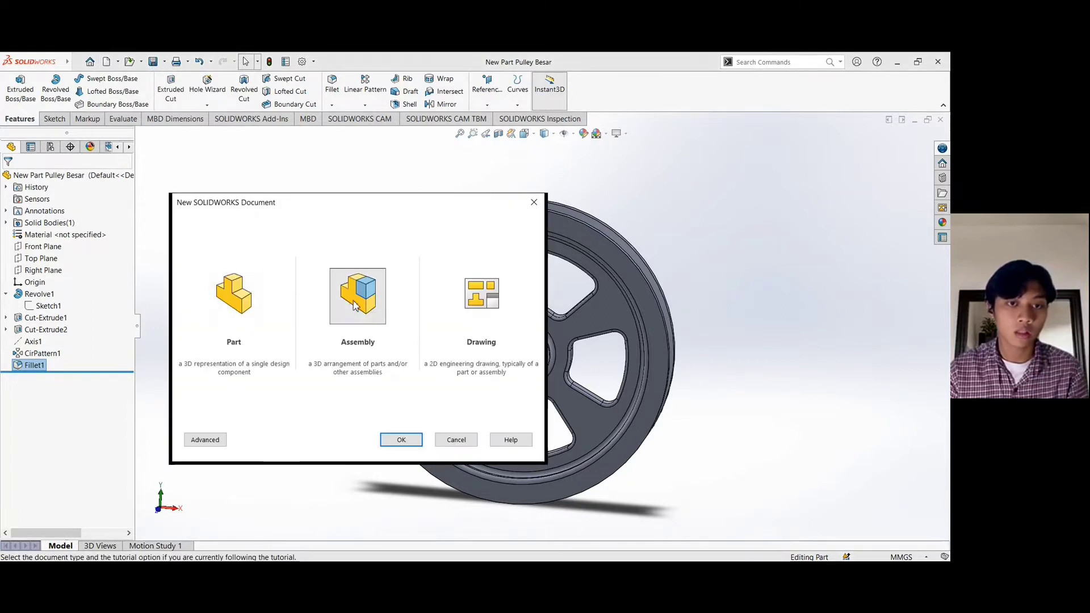
click(396, 444)
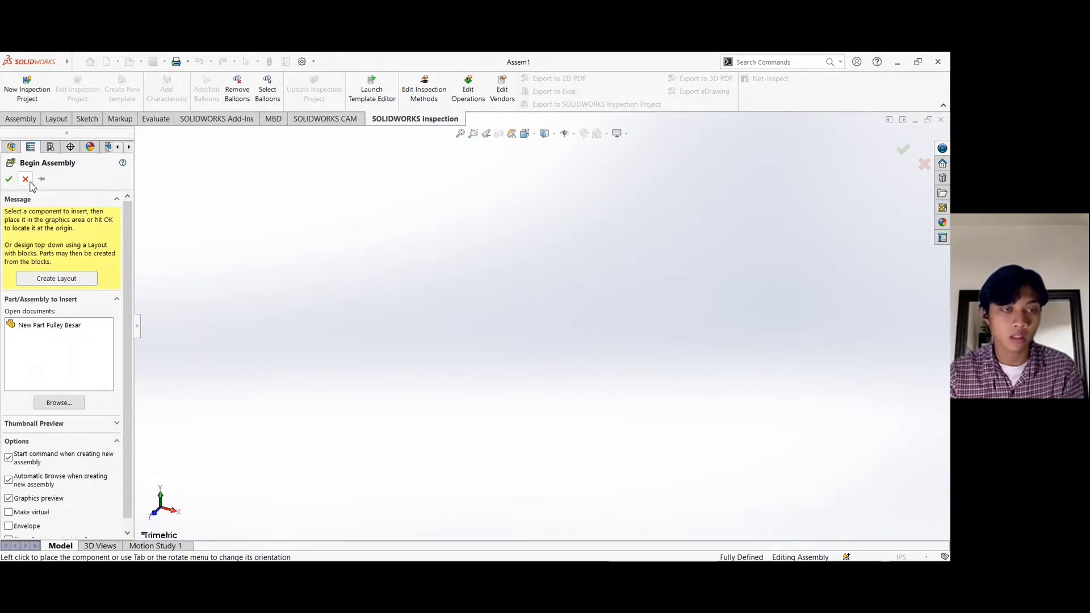
click(26, 180)
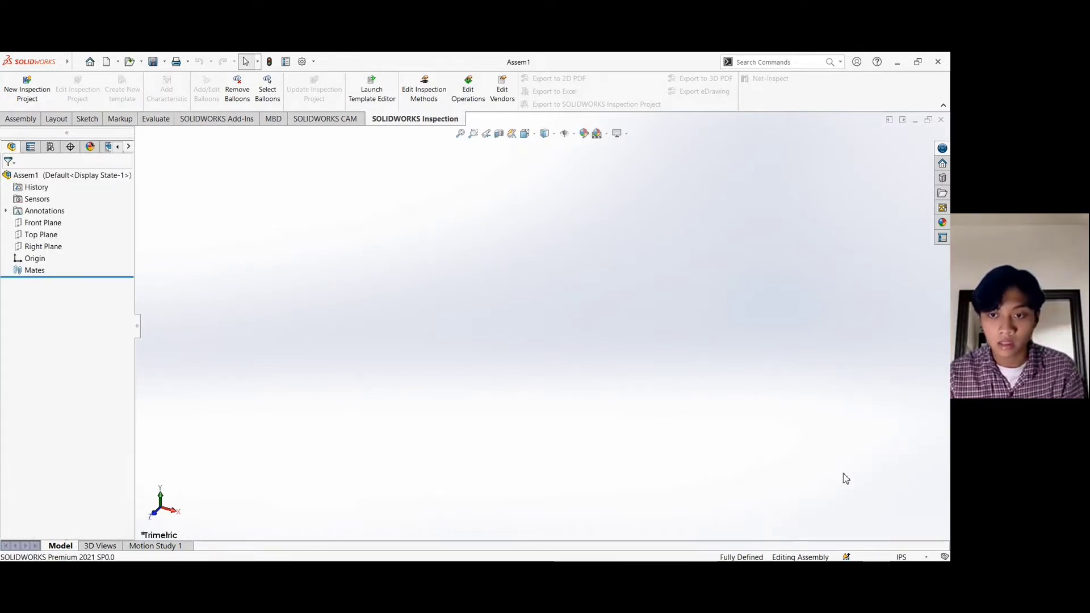
click(907, 557)
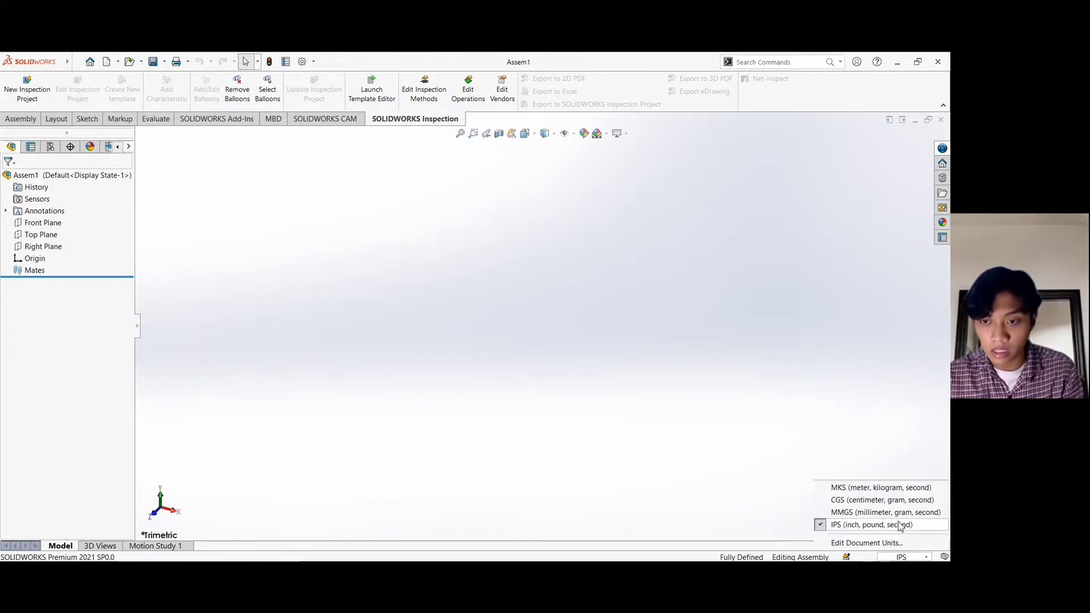
click(873, 515)
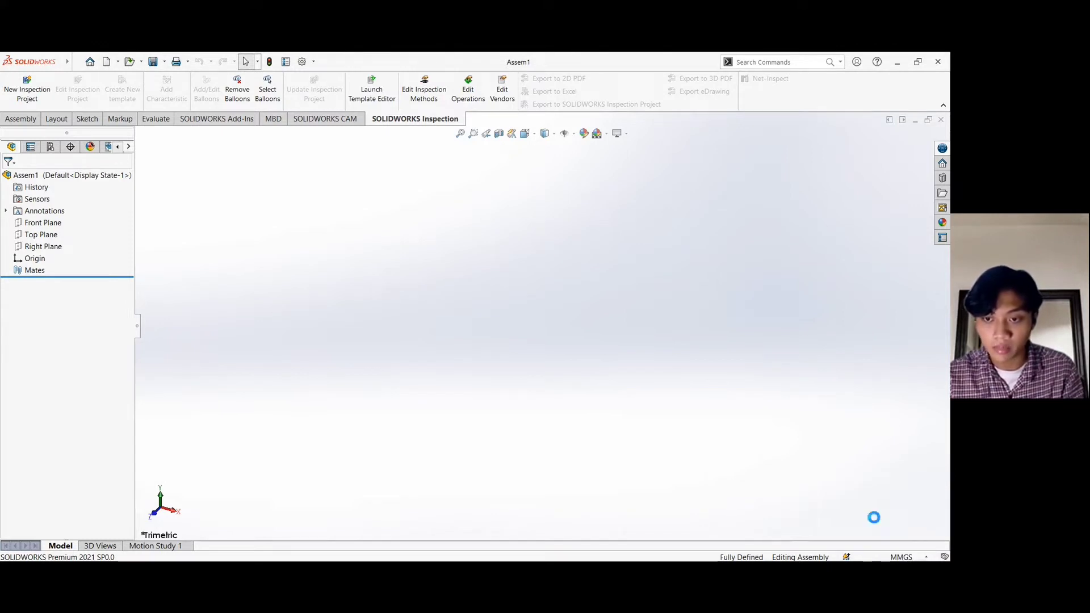
Sketch a horizontal centerline about 77 mm long on the Front Plane, running from the origin in the negative X direction.
click(46, 225)
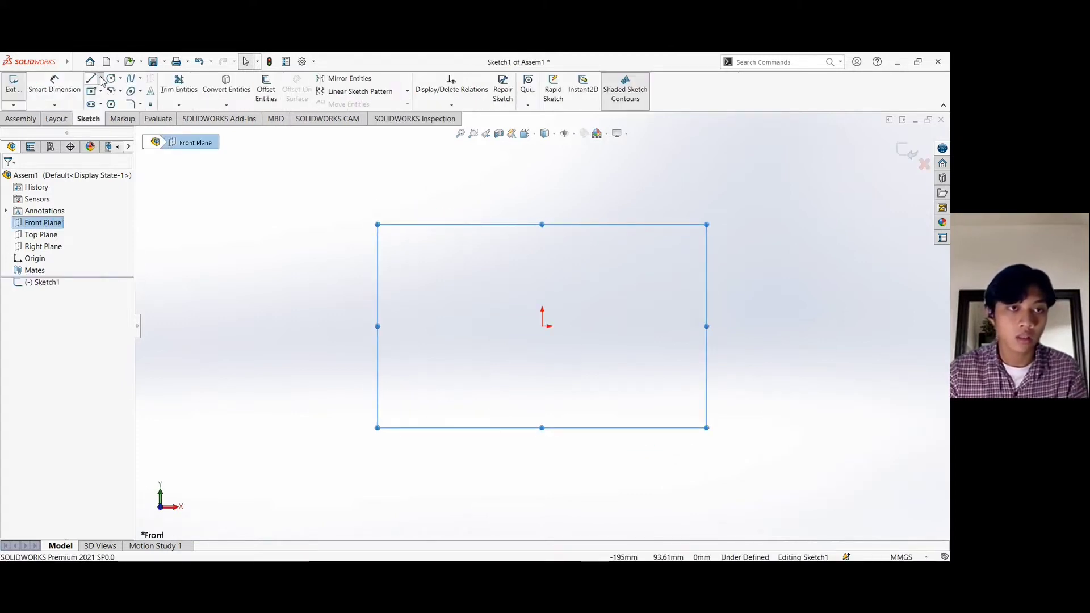
click(101, 78)
click(117, 98)
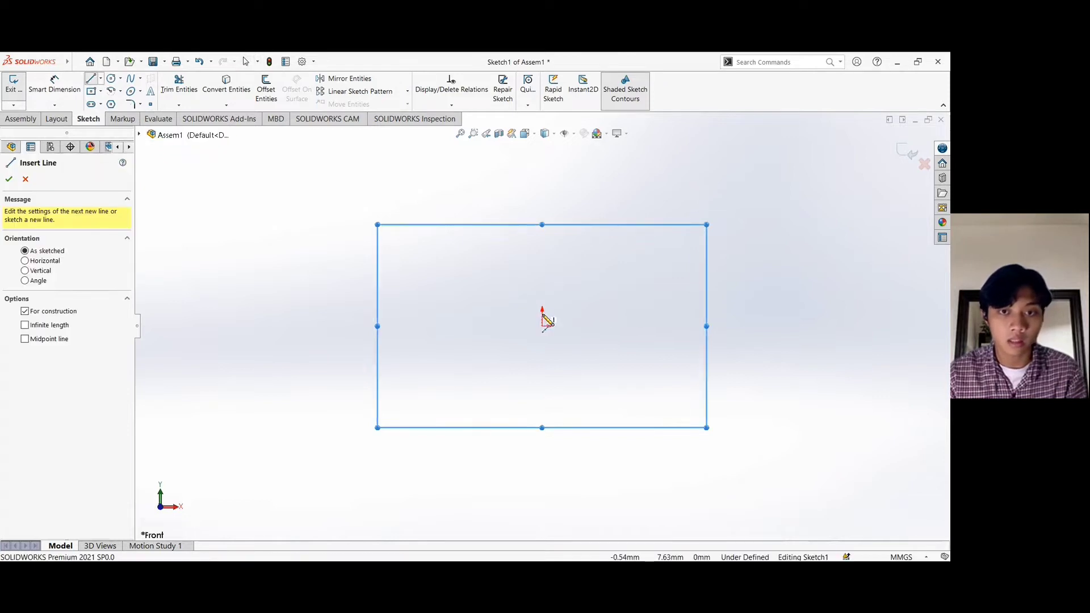
scroll(550, 352, down, 5)
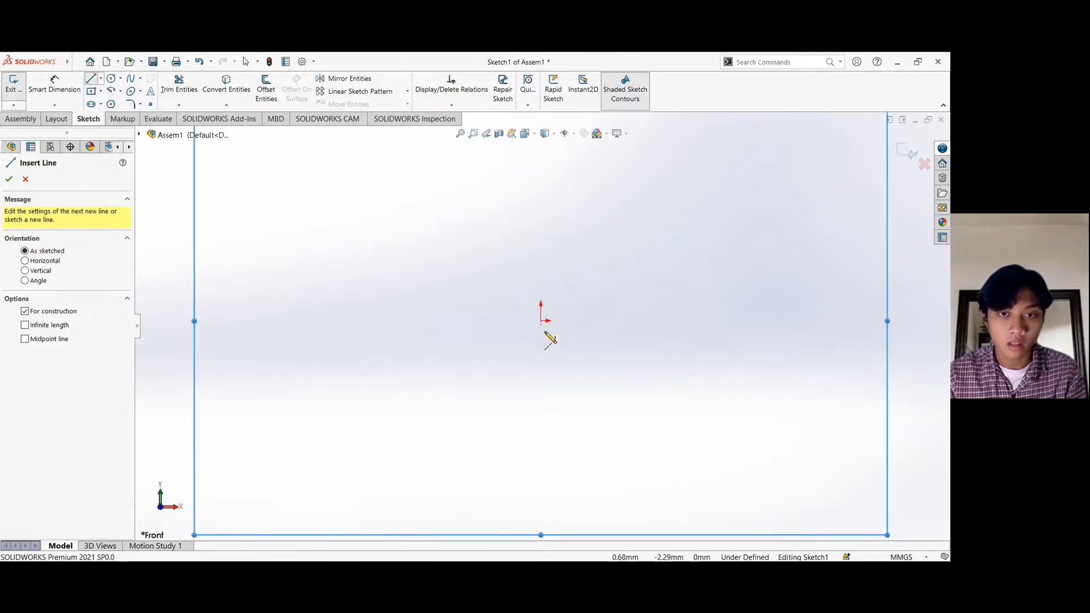
scroll(545, 332, up, 2)
click(541, 322)
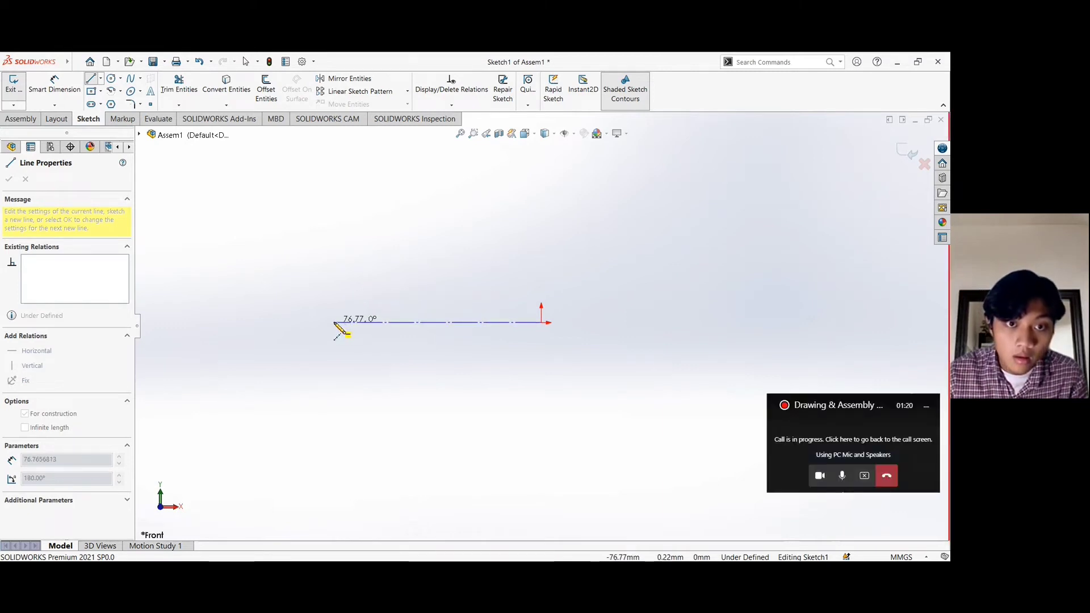
click(335, 323)
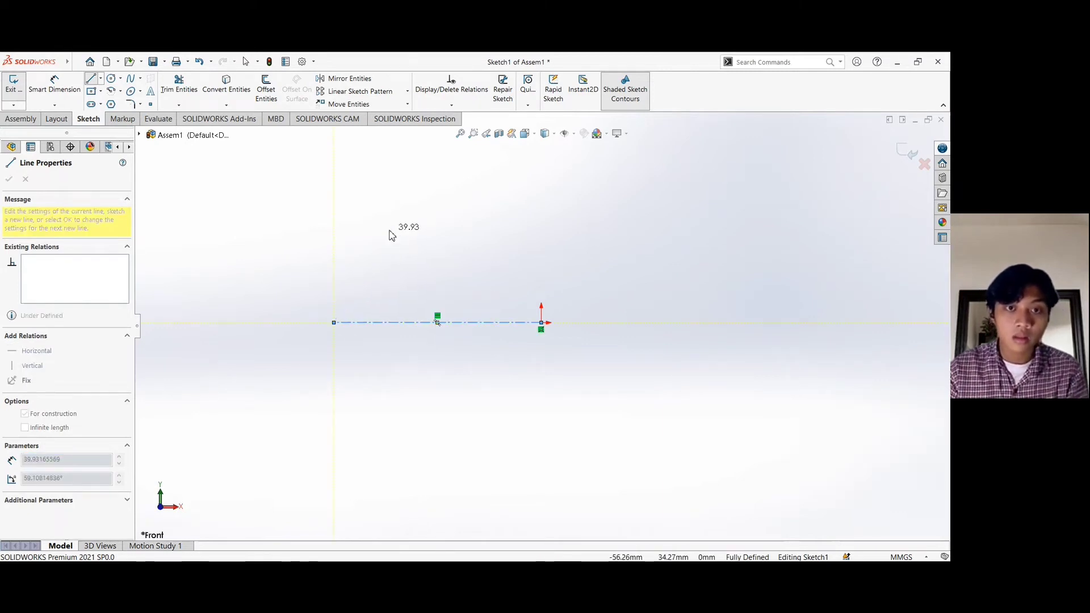
key(Escape)
Dimension the centerline's length to 400 mm and exit the sketch.
click(55, 84)
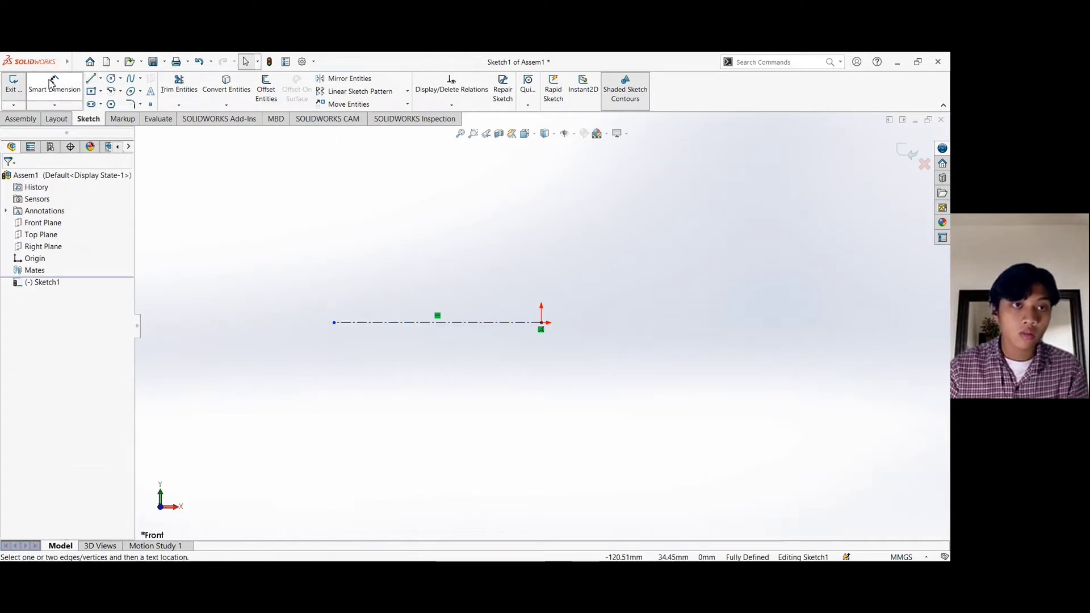
click(399, 324)
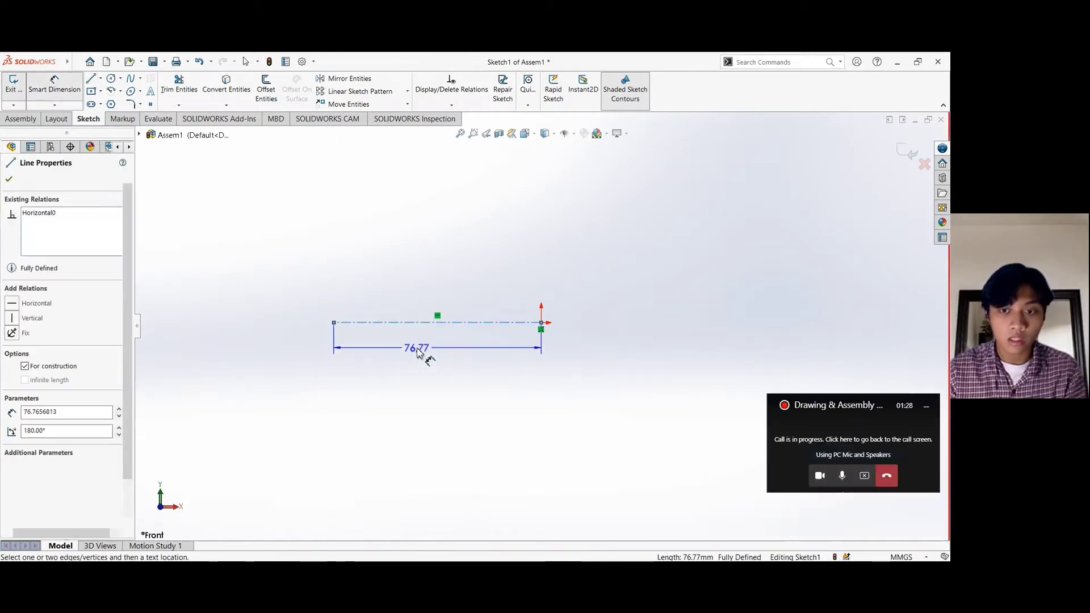
click(417, 352)
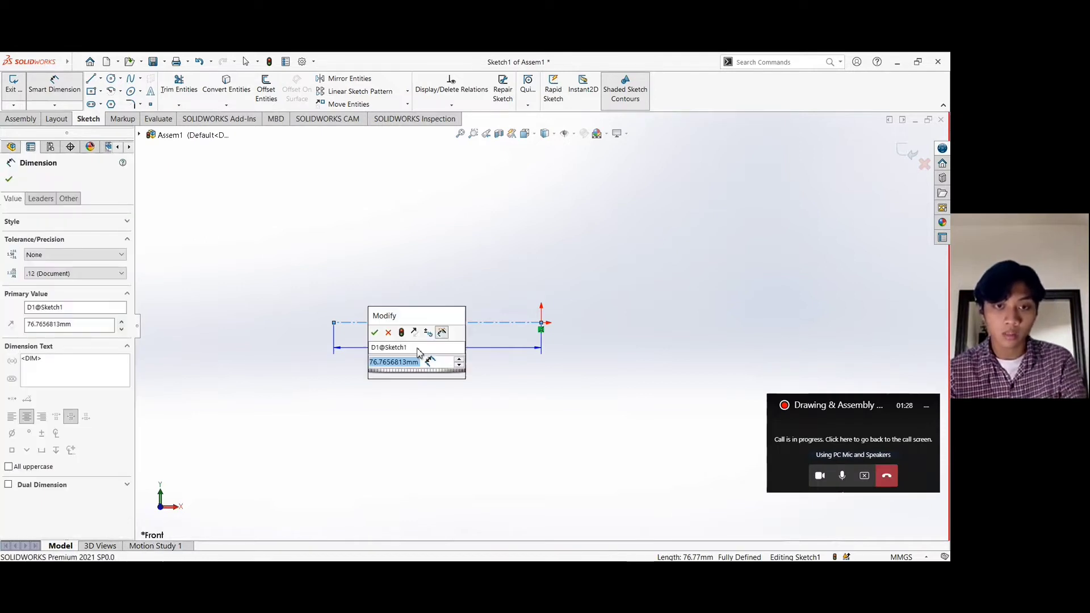
text(400)
key(Return)
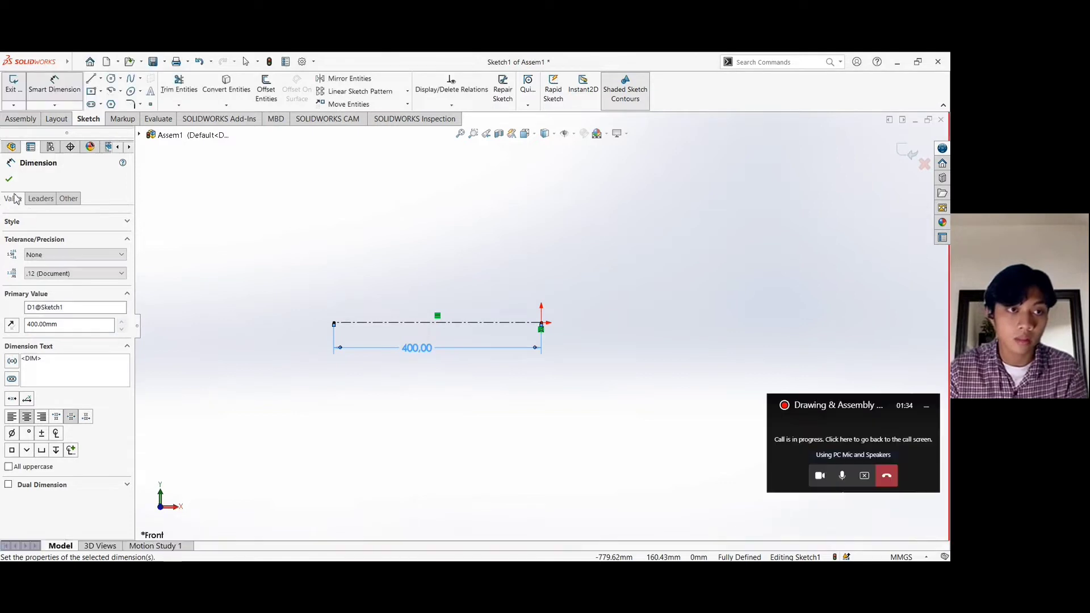
click(10, 181)
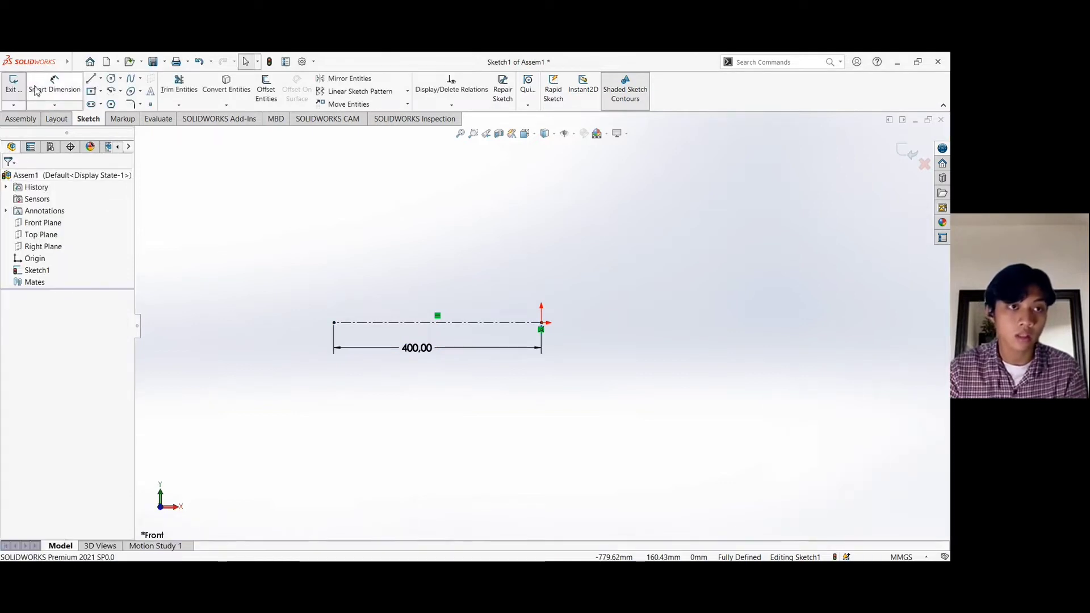
click(17, 96)
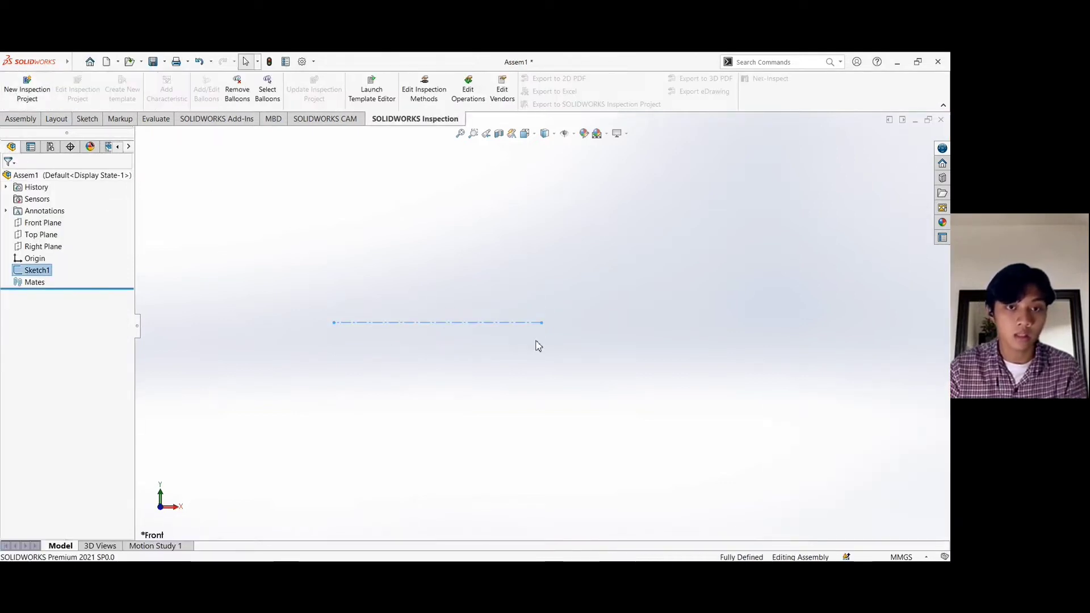
Insert the open part New Part Pulley Besar, placing its bore near the left endpoint of the layout centerline.
scroll(425, 312, up, 2)
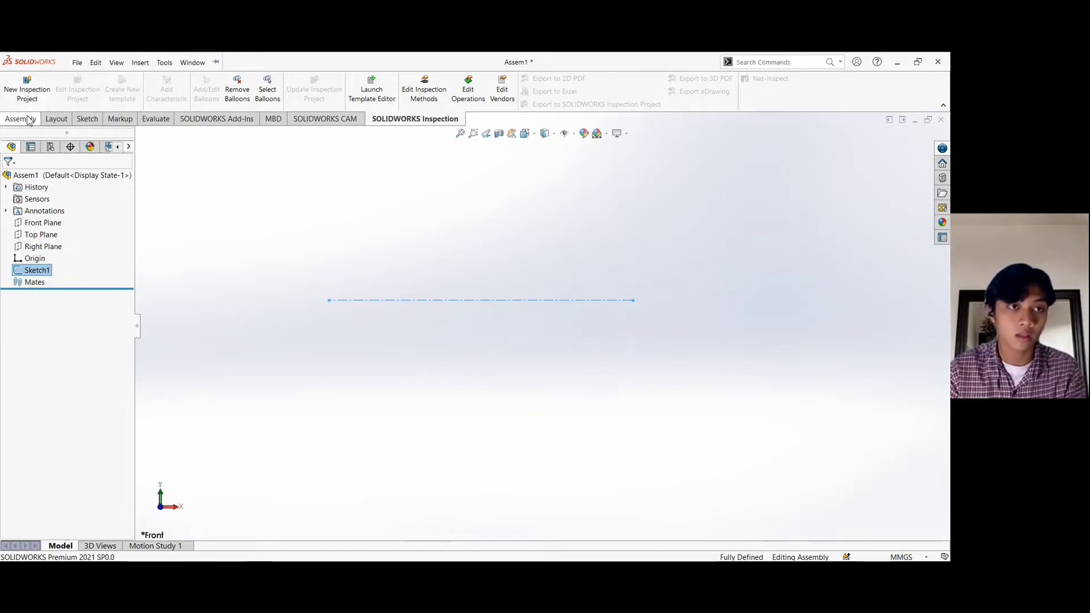
click(21, 119)
click(77, 62)
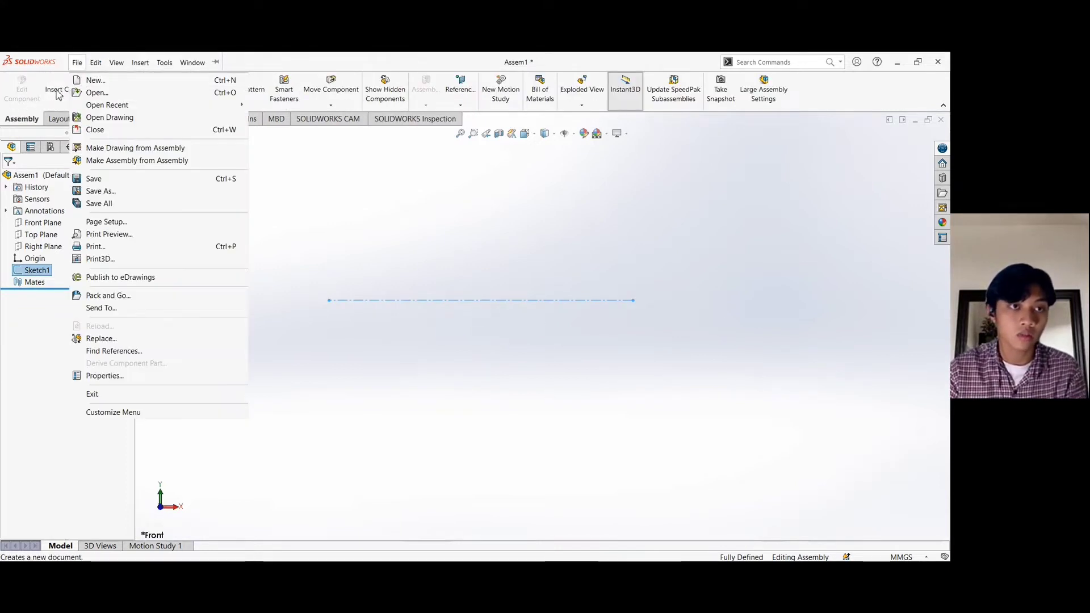
click(58, 92)
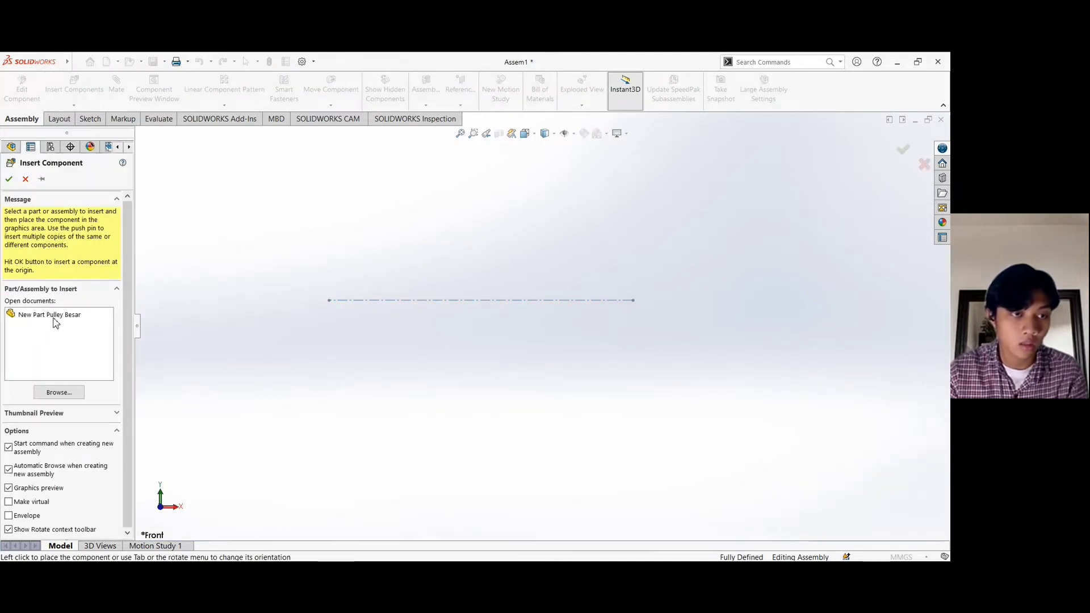
click(57, 318)
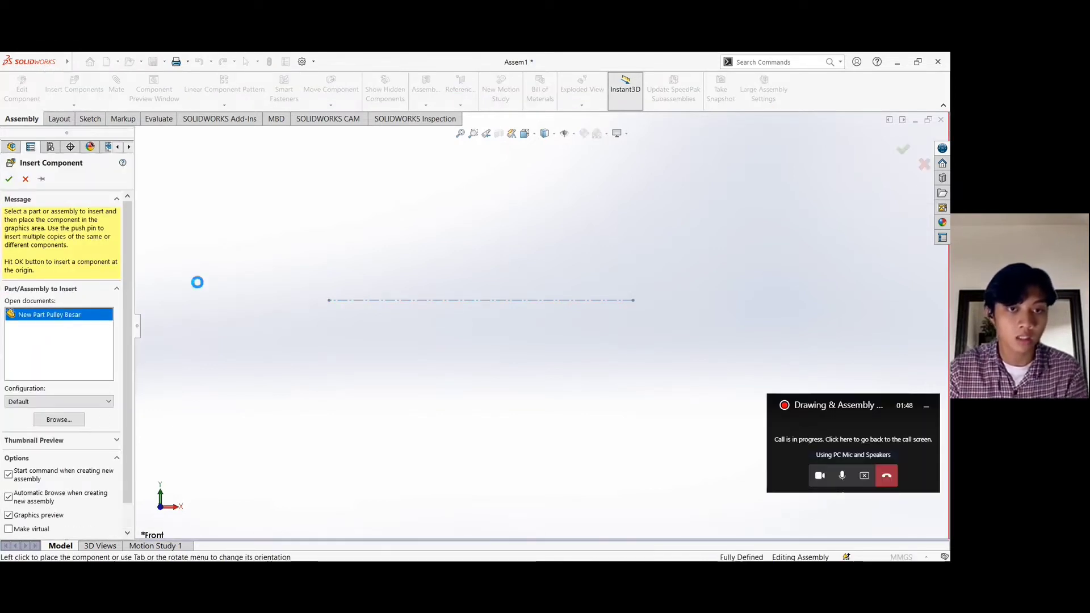
scroll(301, 304, down, 5)
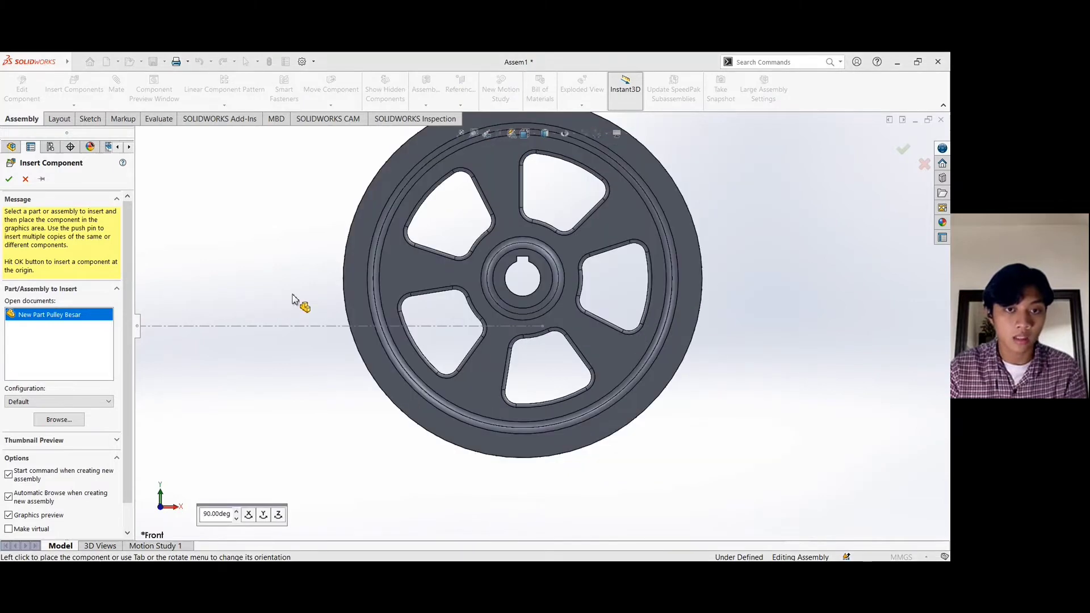
scroll(357, 305, up, 5)
scroll(321, 316, down, 4)
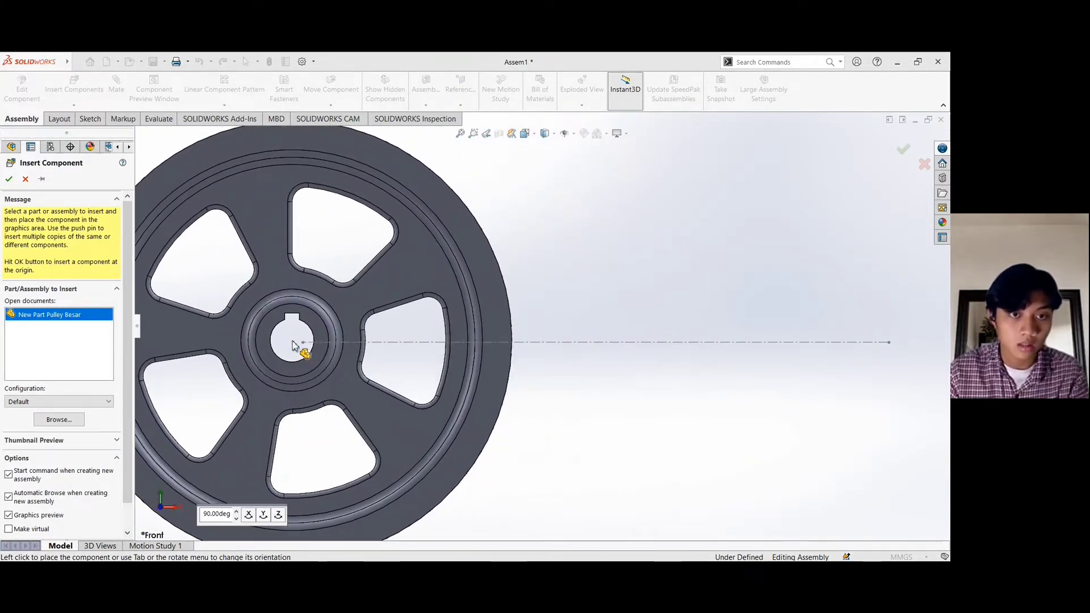
click(298, 345)
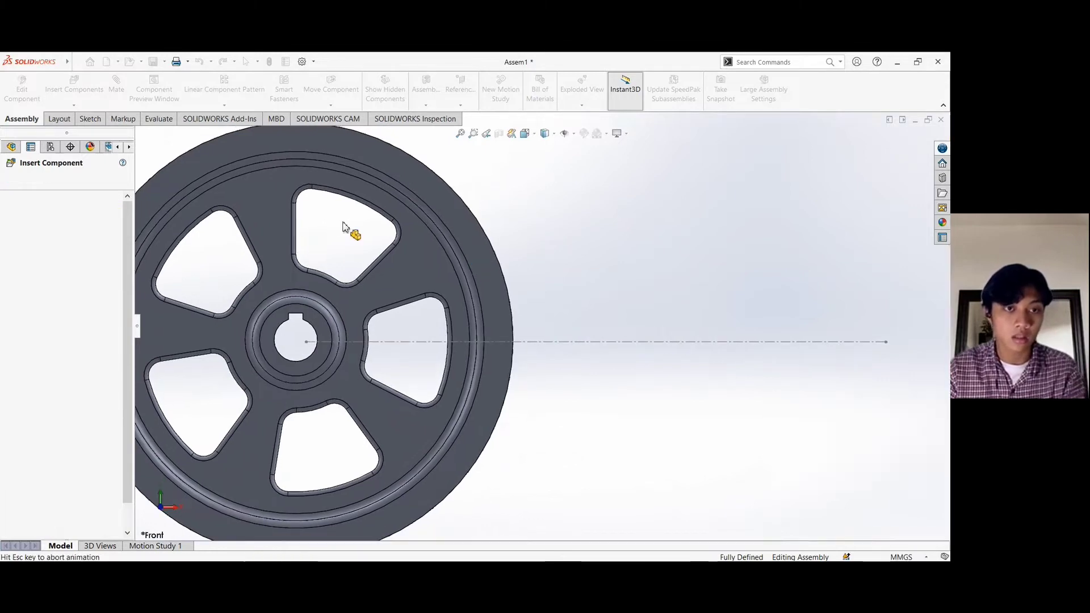
key(f)
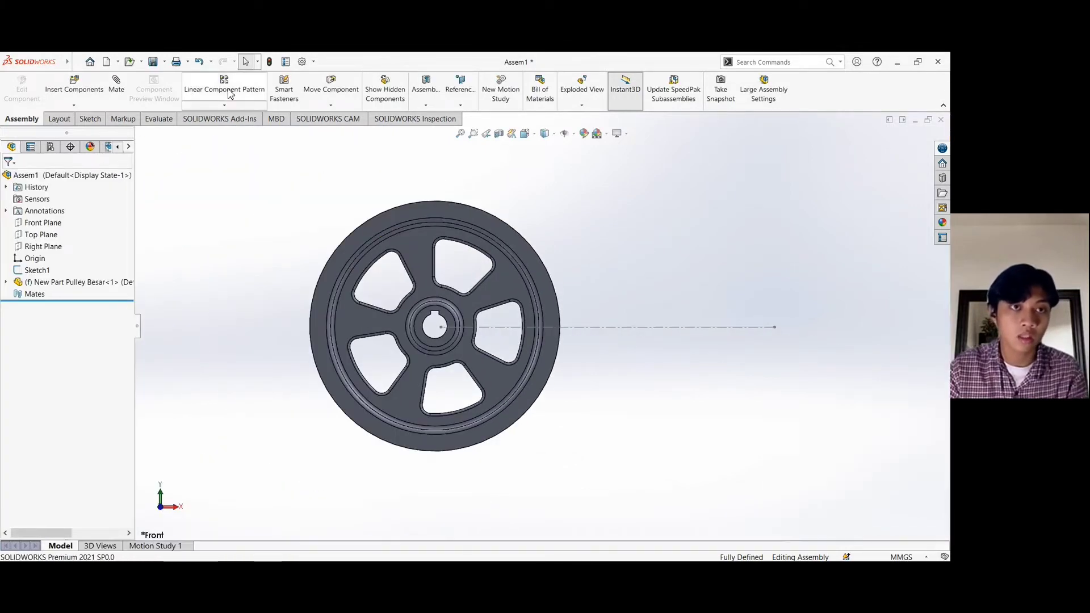
Insert New Part Pulley Kecil from the Pulley Belt folder, placing its bore near the right endpoint of the layout centerline.
click(94, 94)
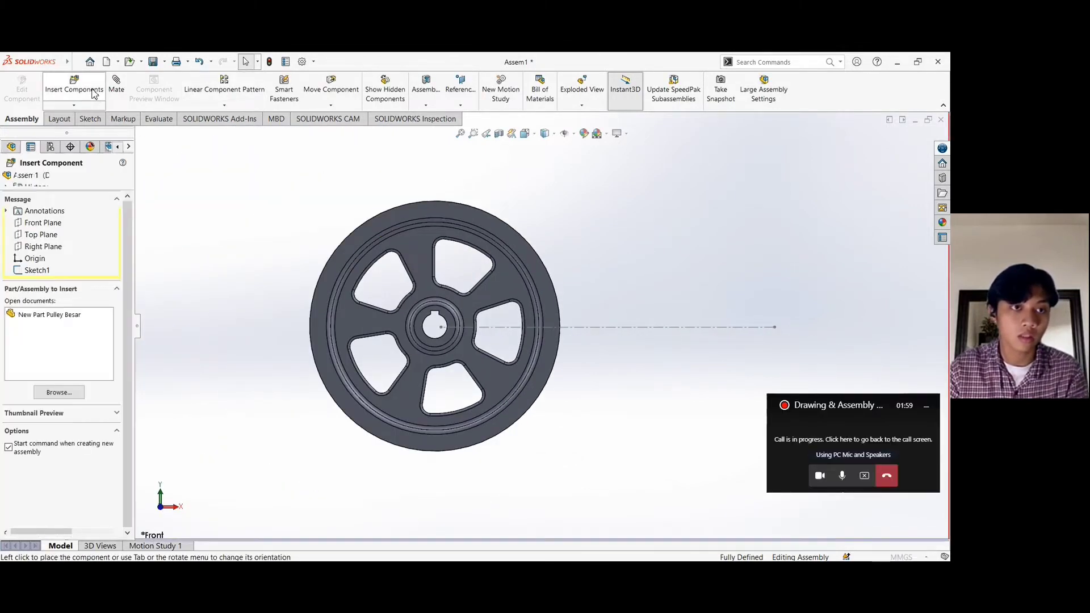
click(50, 393)
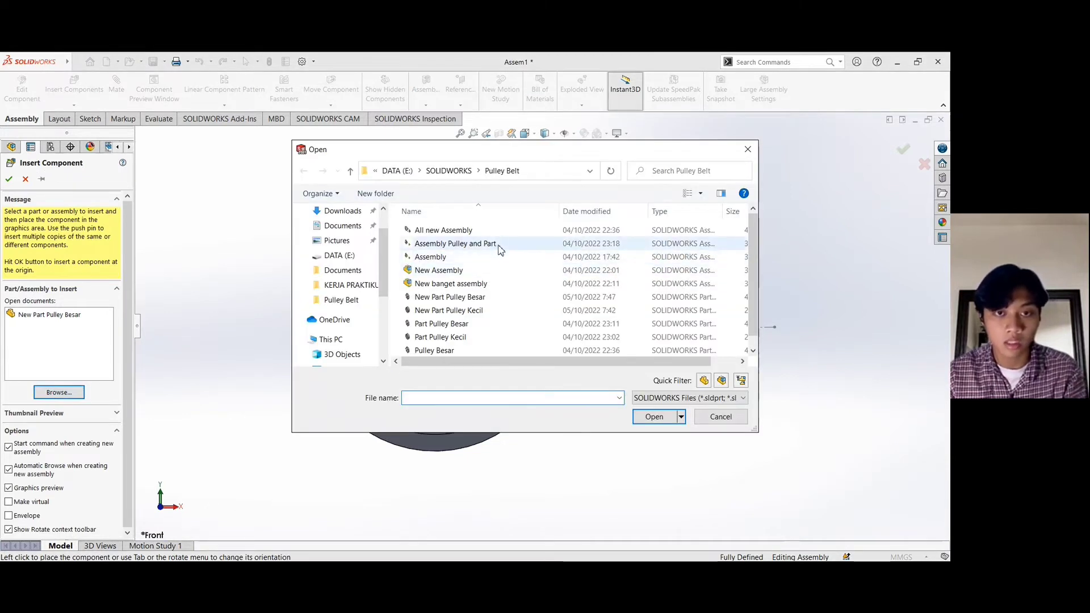
scroll(482, 304, down, 1)
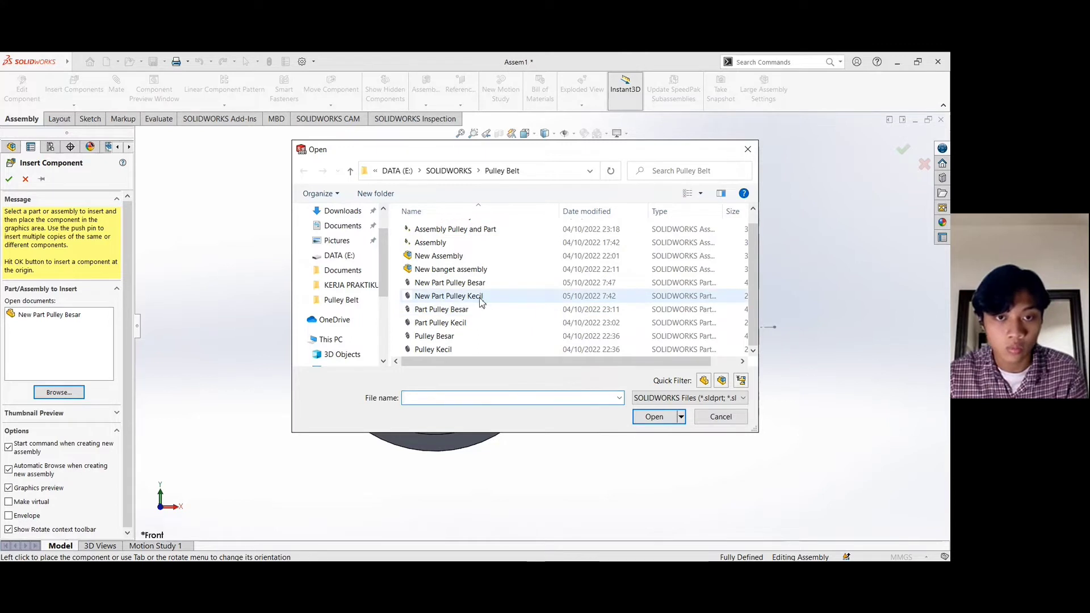
click(480, 298)
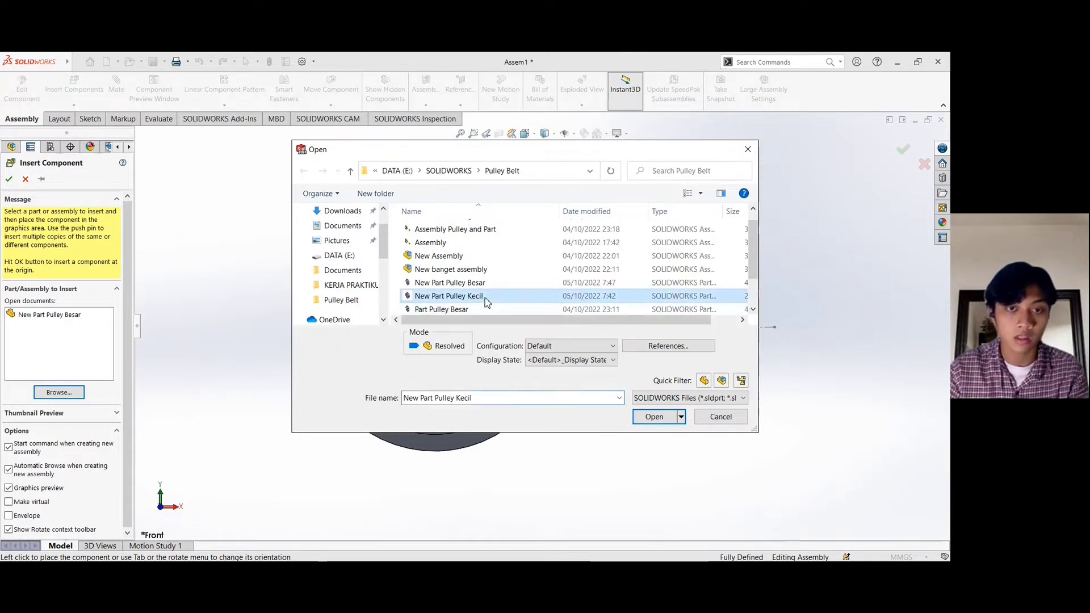
click(661, 419)
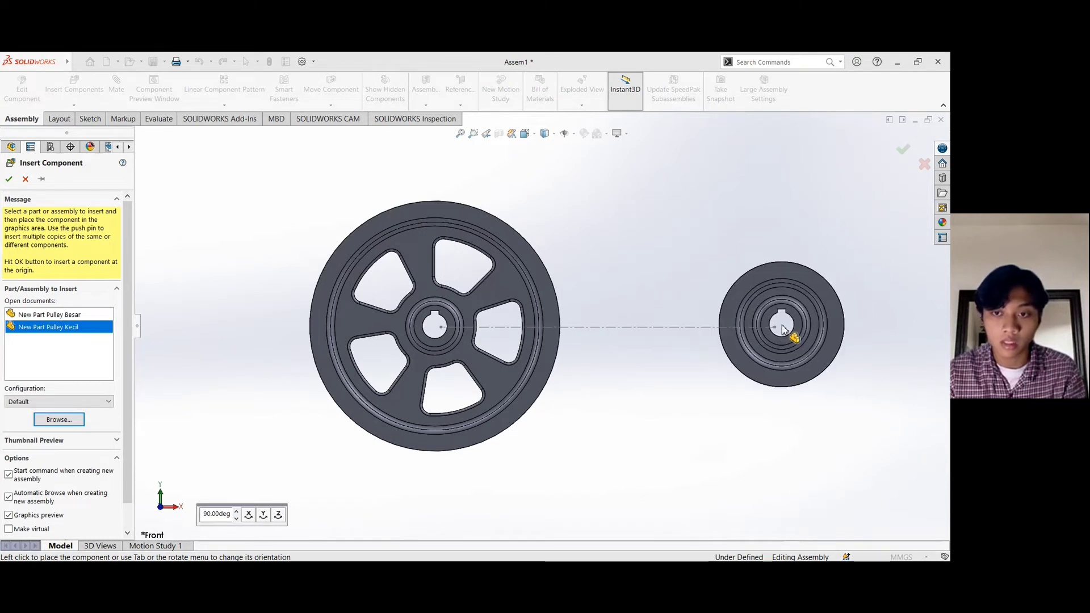
click(782, 329)
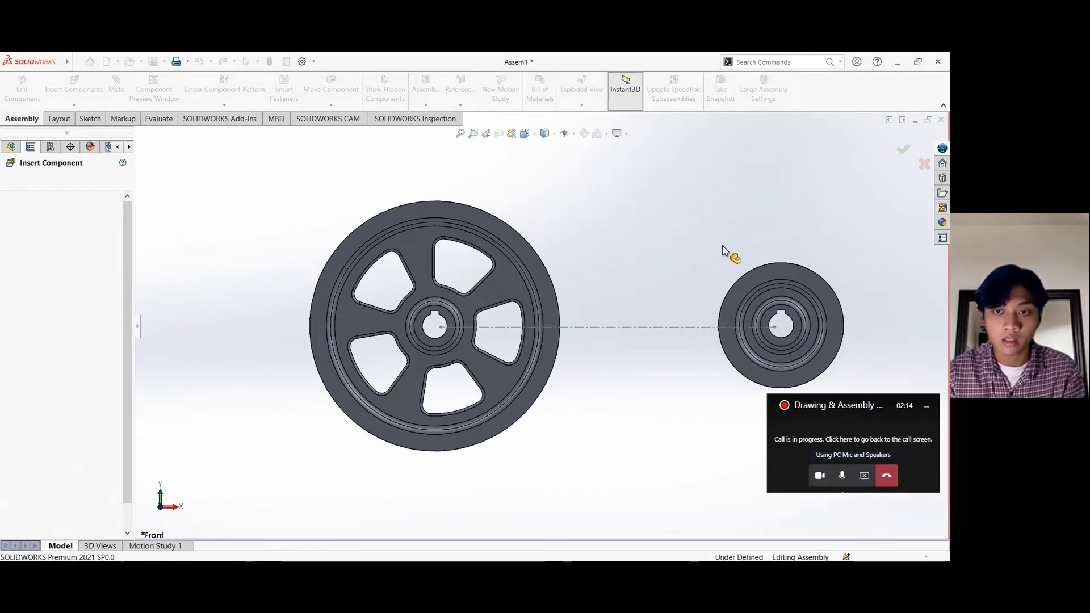
Float the fixed large pulley and shift it slightly from its placed position.
click(500, 230)
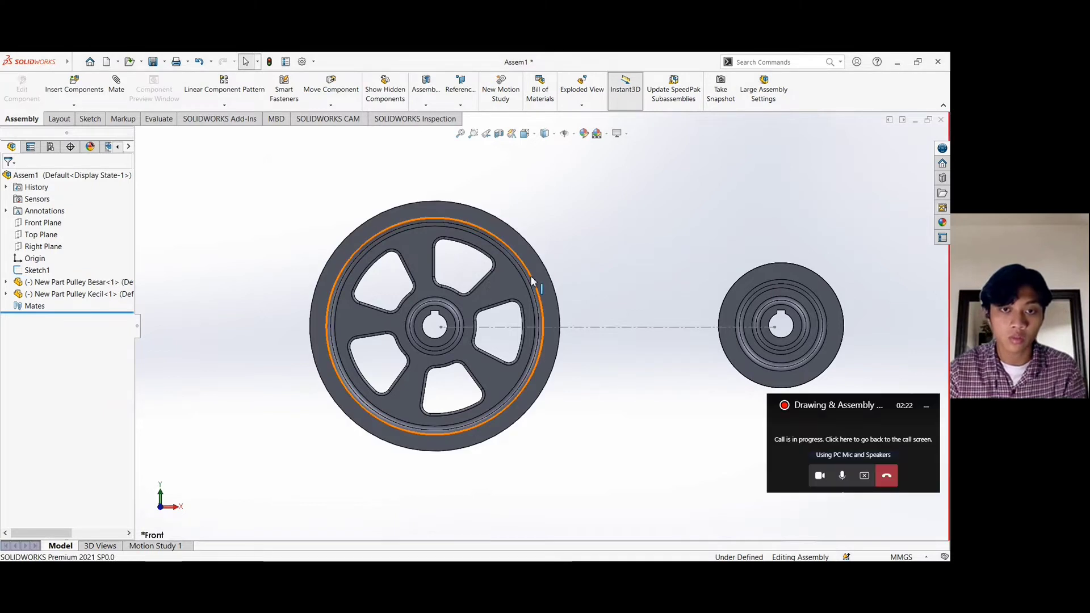
mouse_move(537, 266)
mouse_down()
mouse_move(523, 260)
mouse_move(541, 272)
mouse_up()
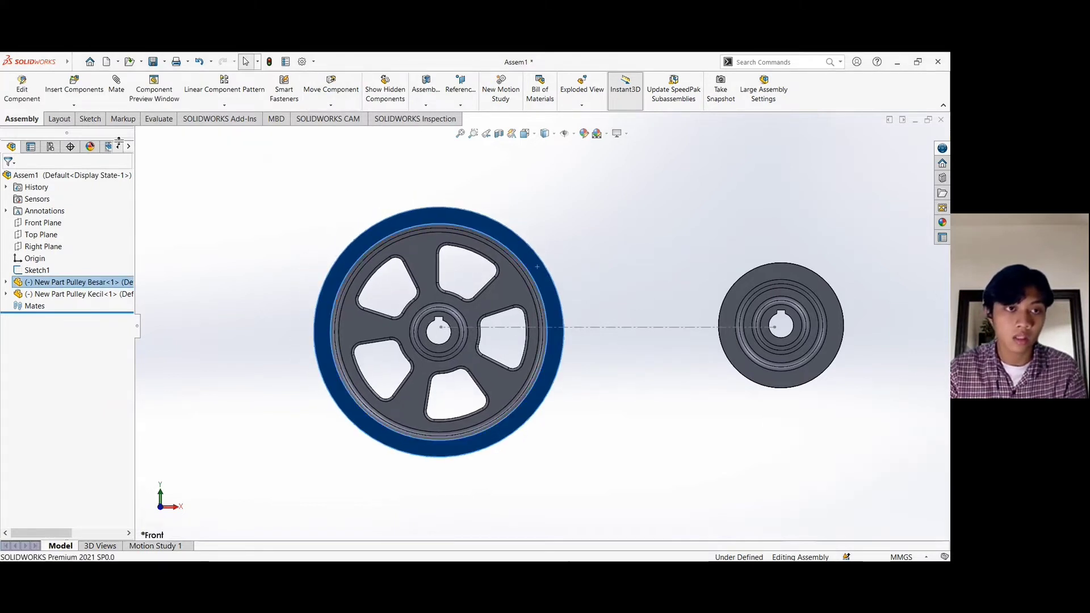
click(220, 181)
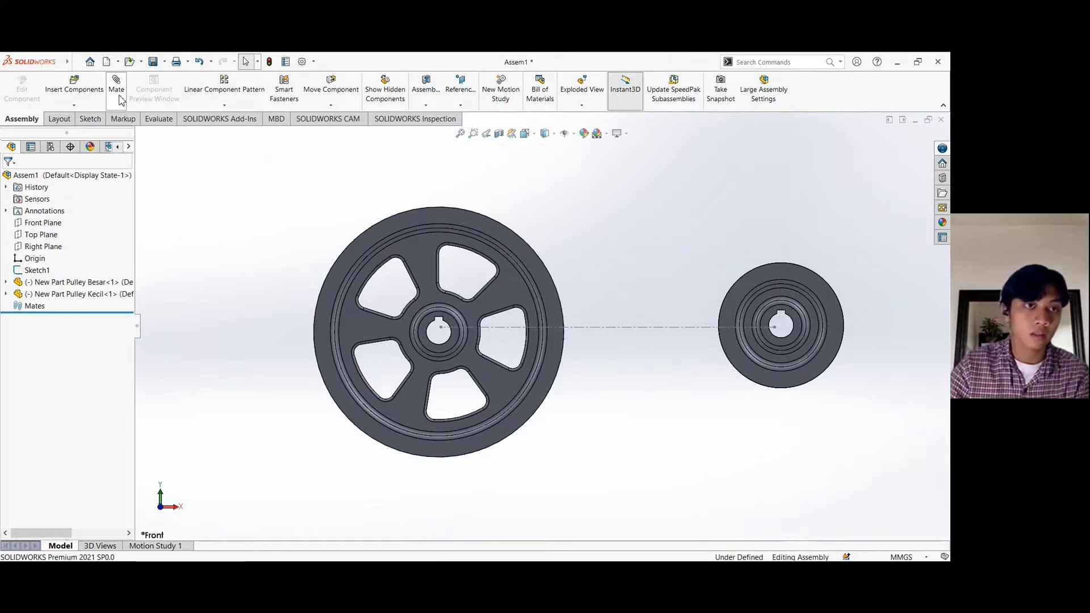
Mate the Front Planes of both pulleys coincident with the assembly's Front Plane, using multiple mate mode.
click(118, 97)
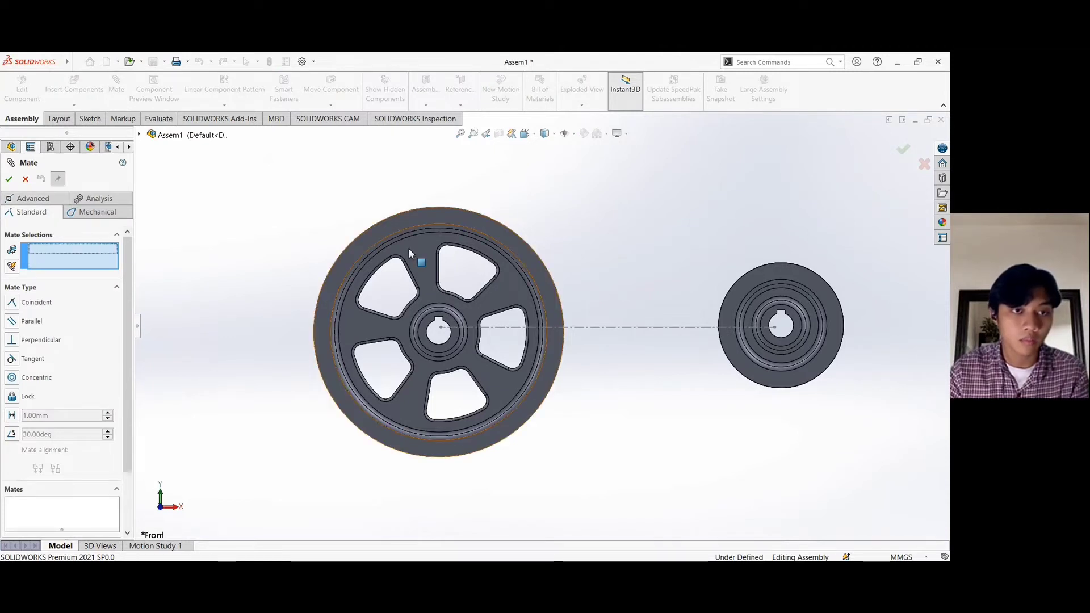
click(139, 134)
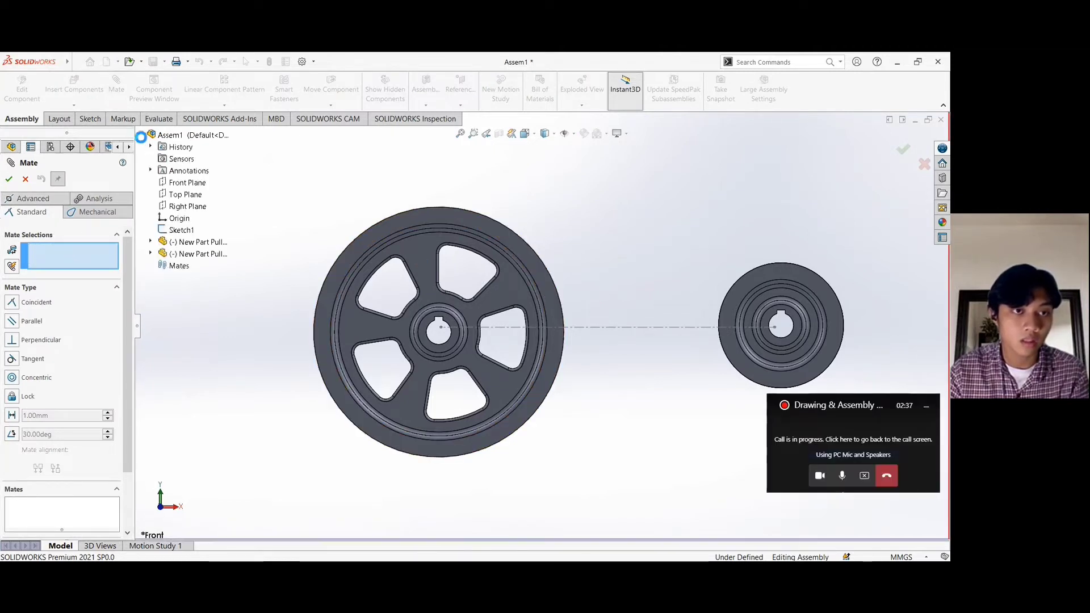
click(187, 182)
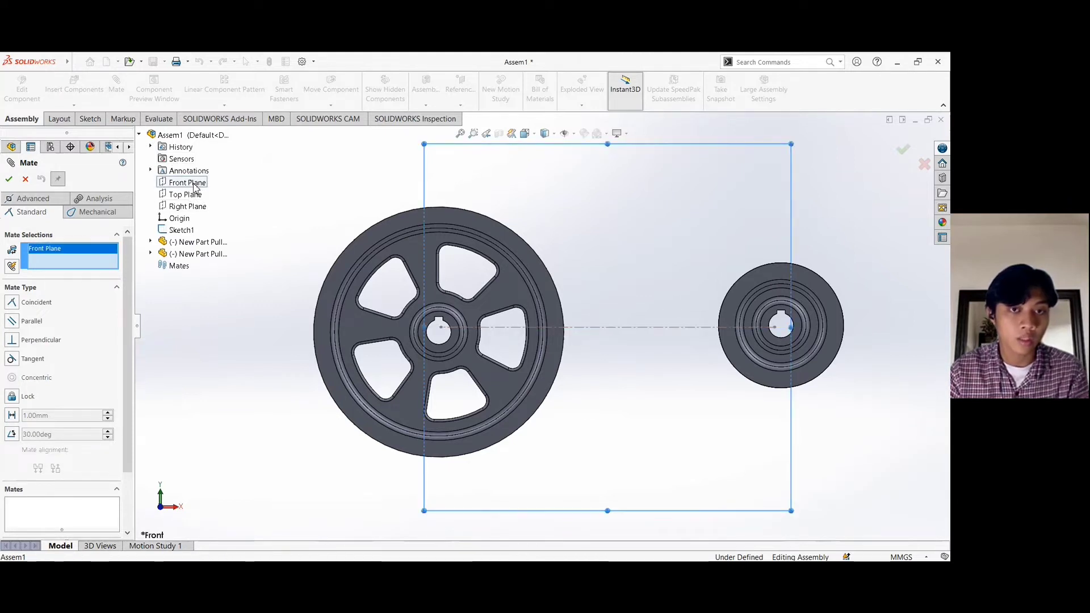
click(12, 266)
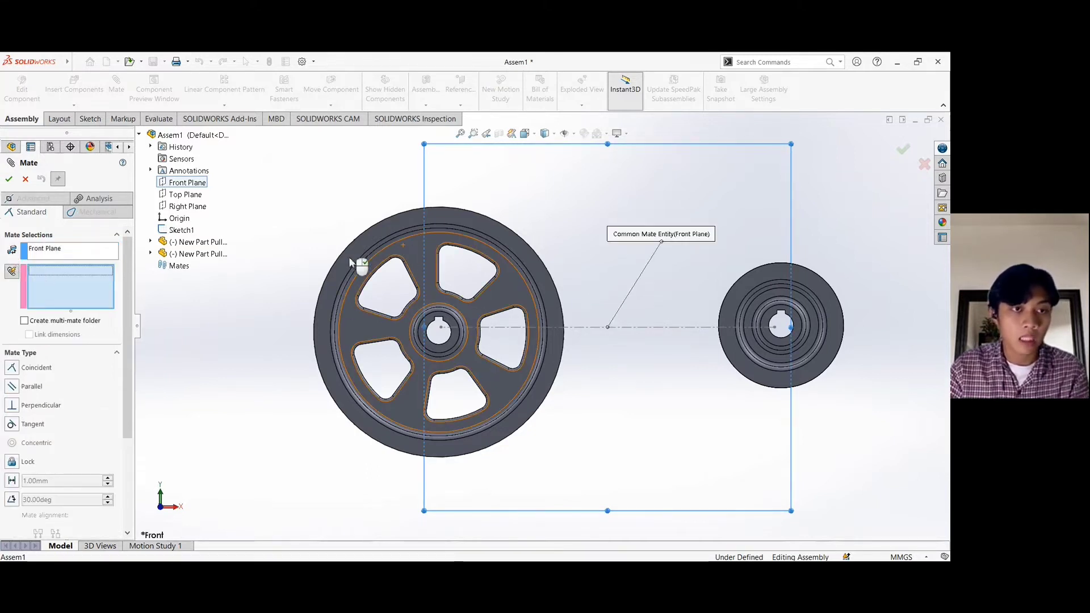
click(151, 242)
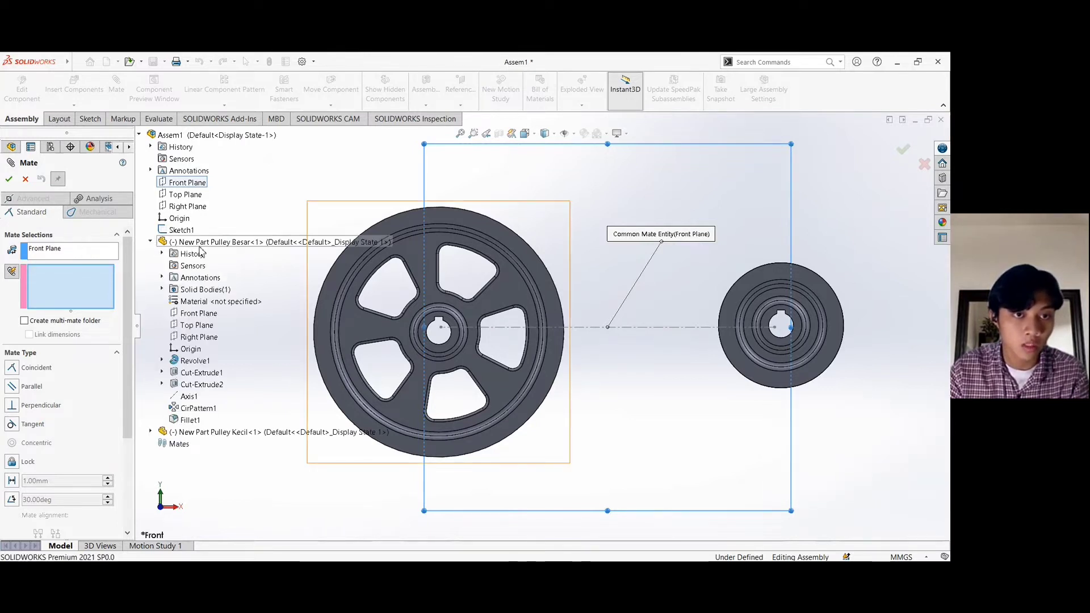
click(197, 313)
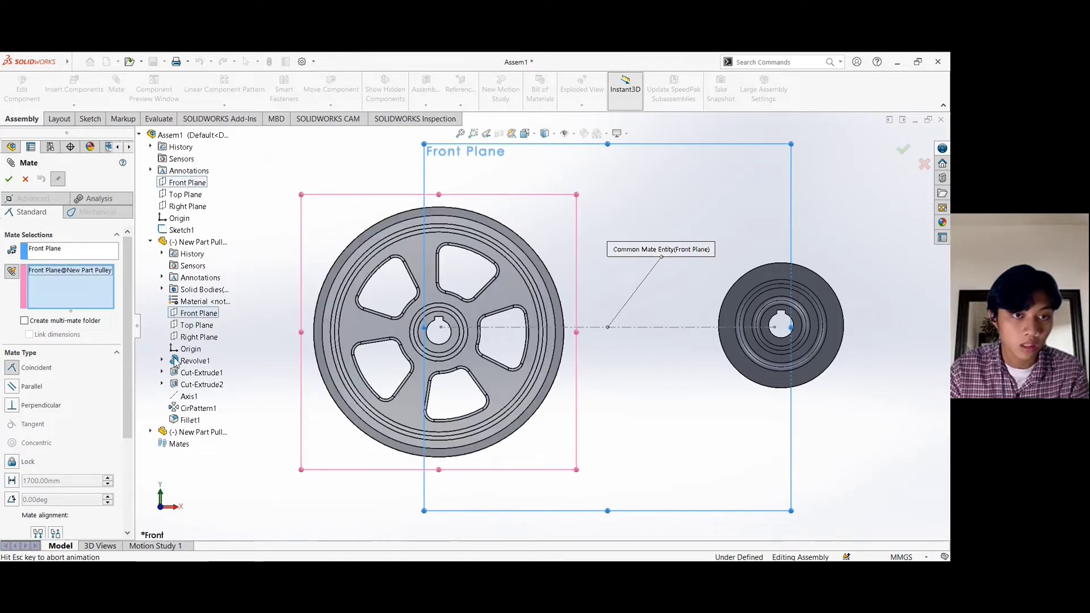
click(152, 432)
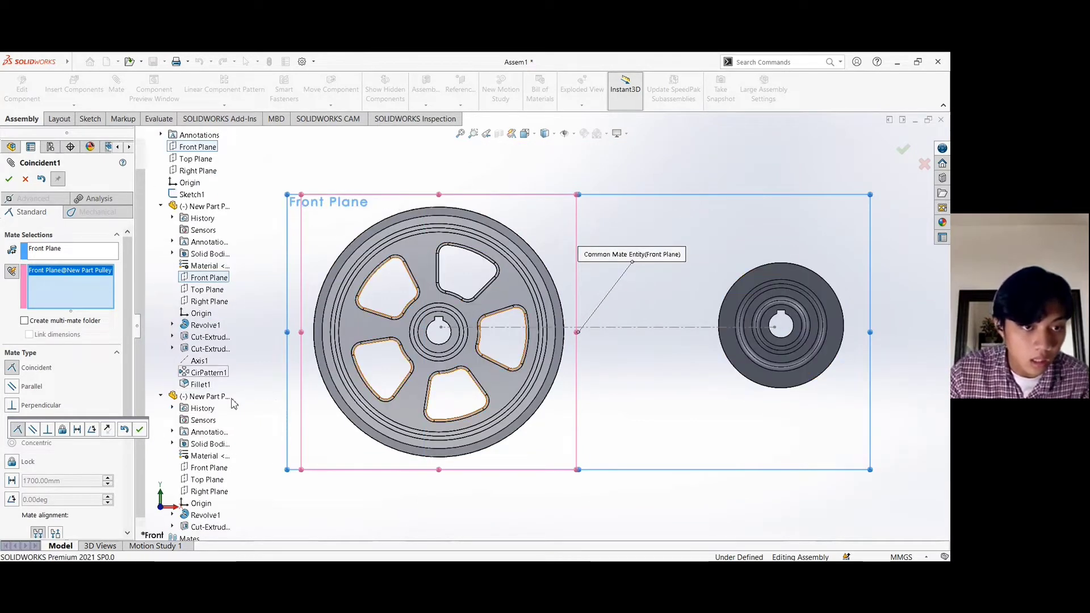
click(216, 472)
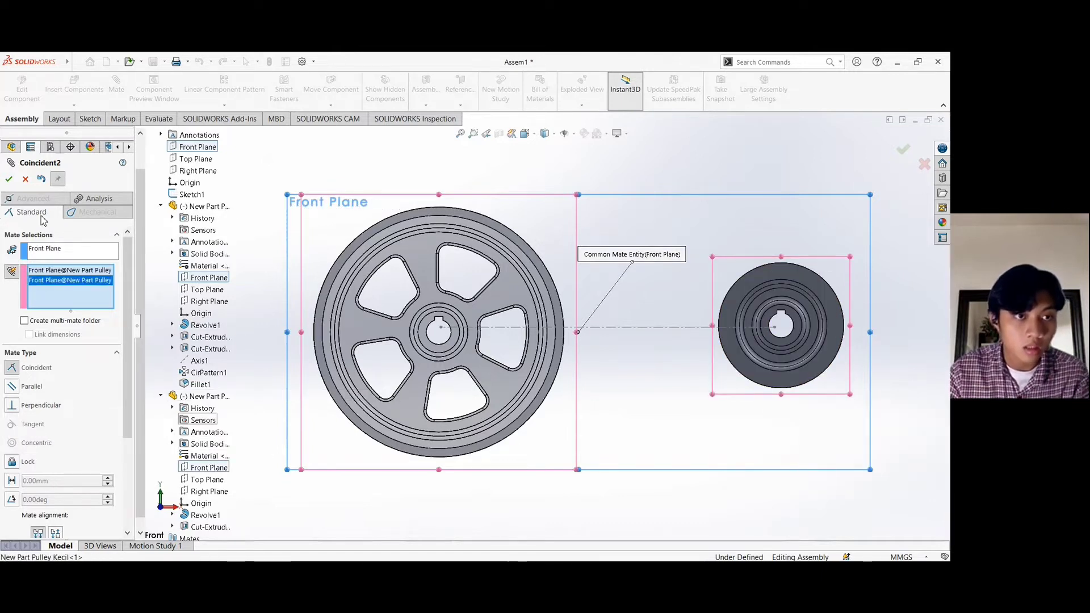
click(8, 180)
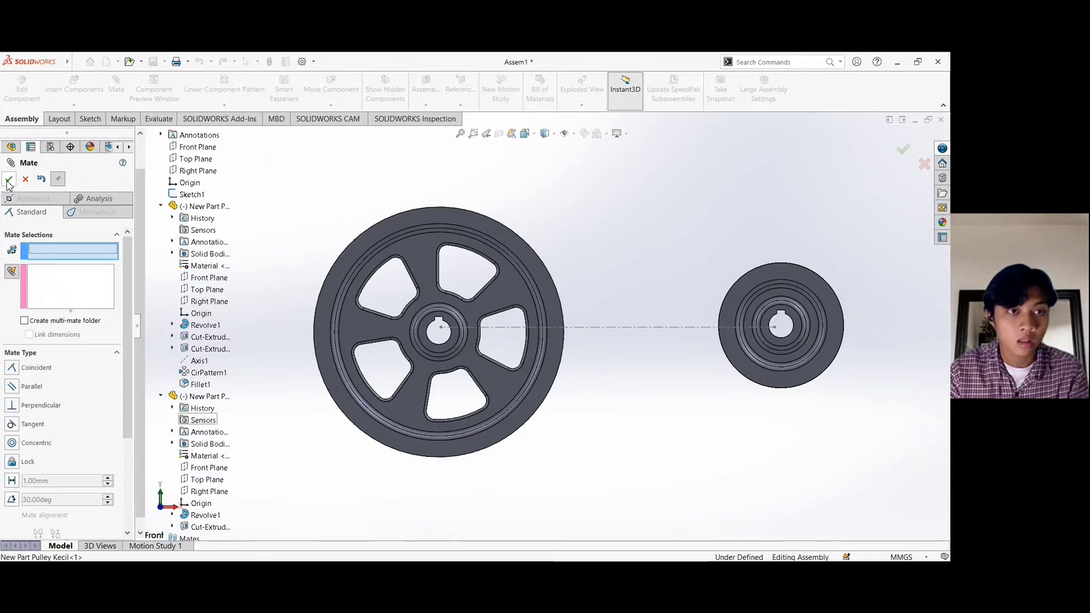
Turn off multiple mate mode and mate the large pulley's bore concentric with the left endpoint of the layout centerline.
click(58, 178)
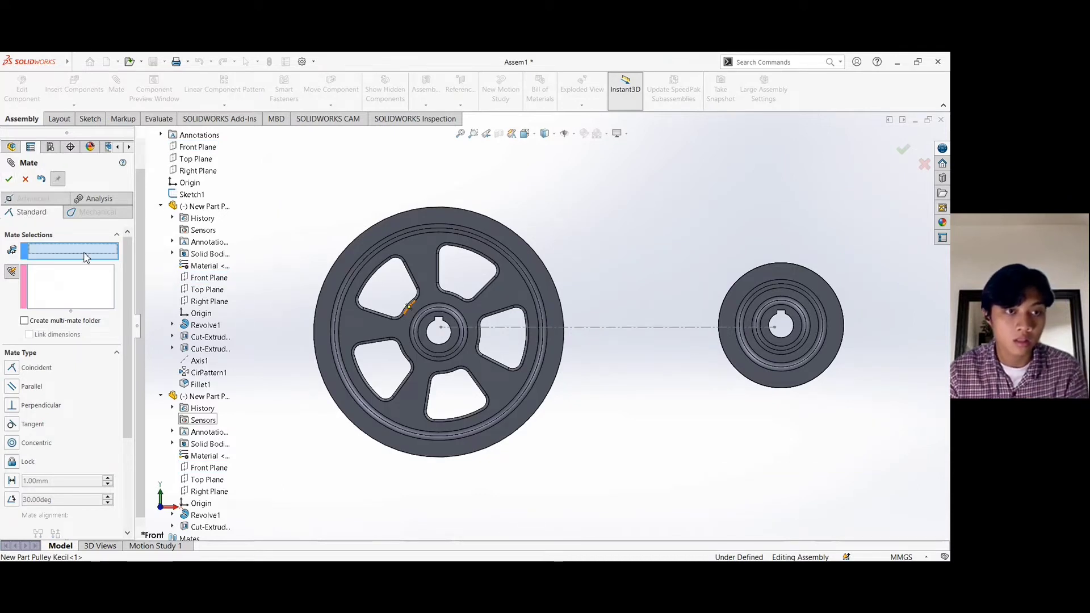
click(161, 396)
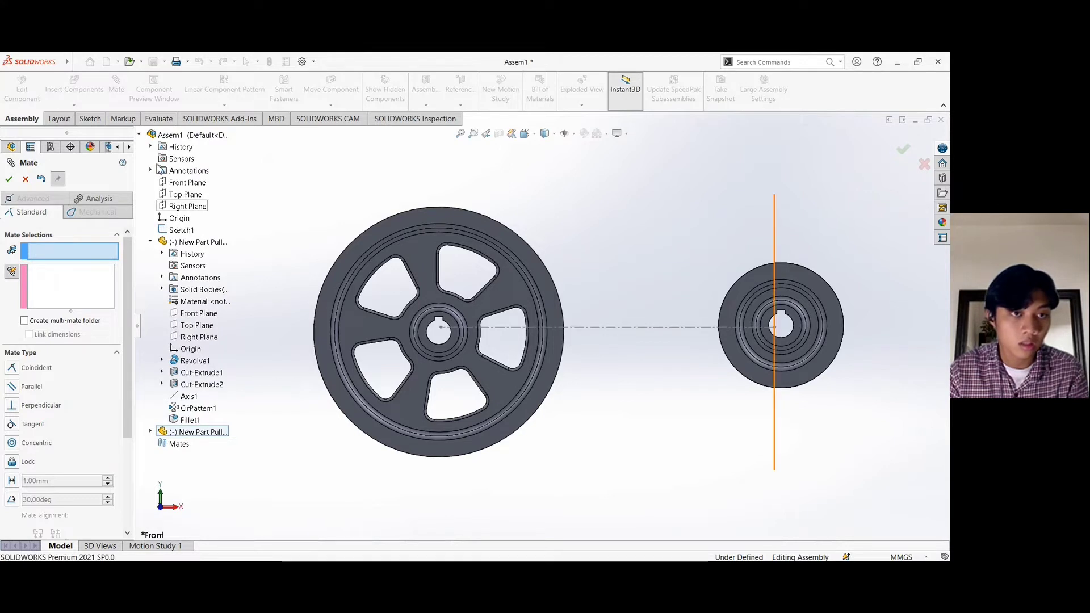
click(140, 135)
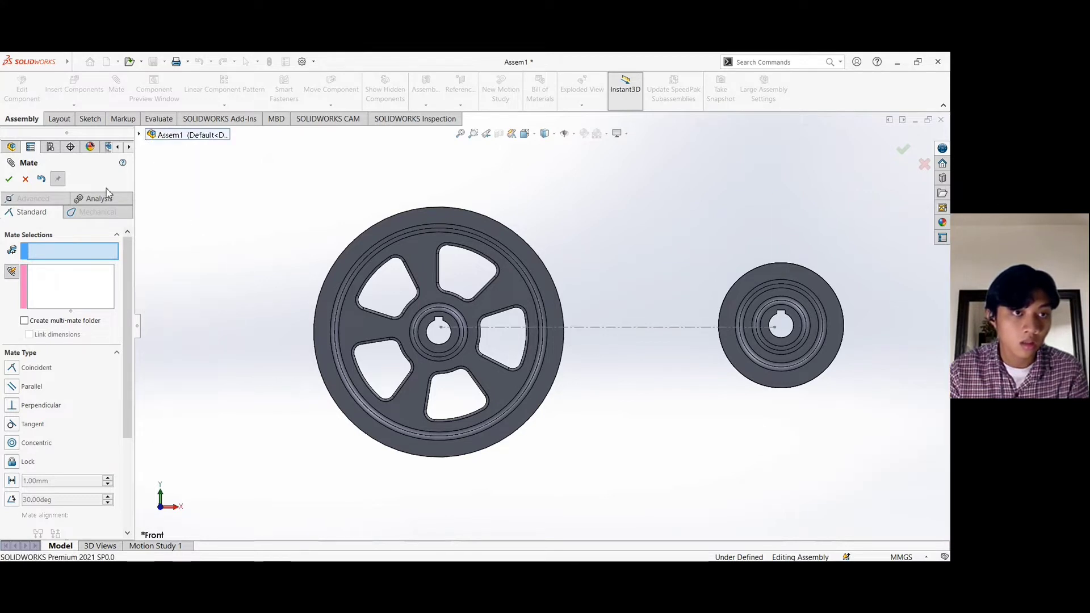
click(13, 273)
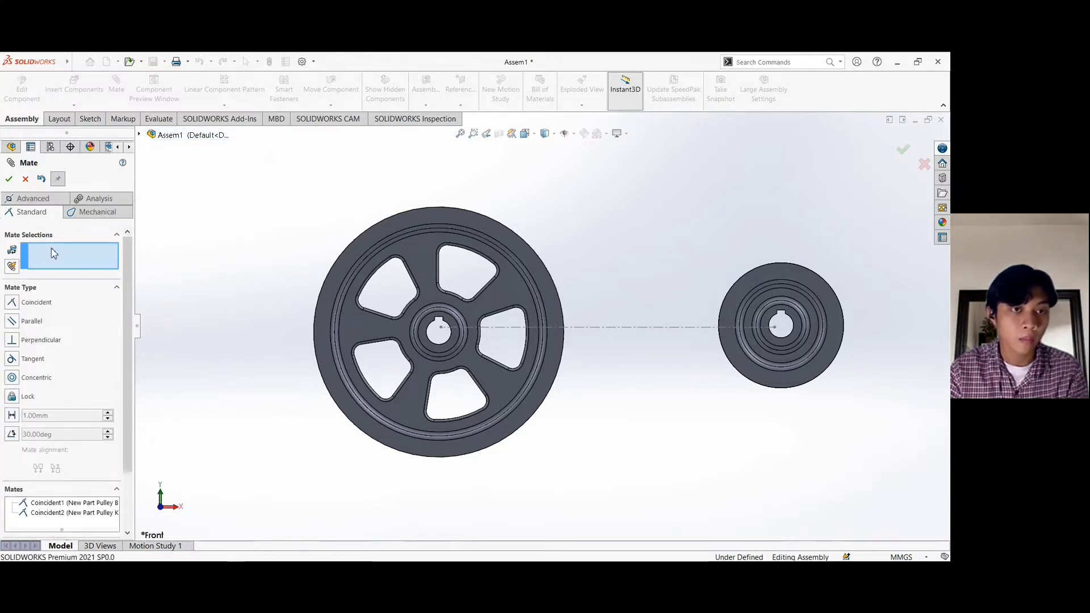
scroll(482, 328, down, 3)
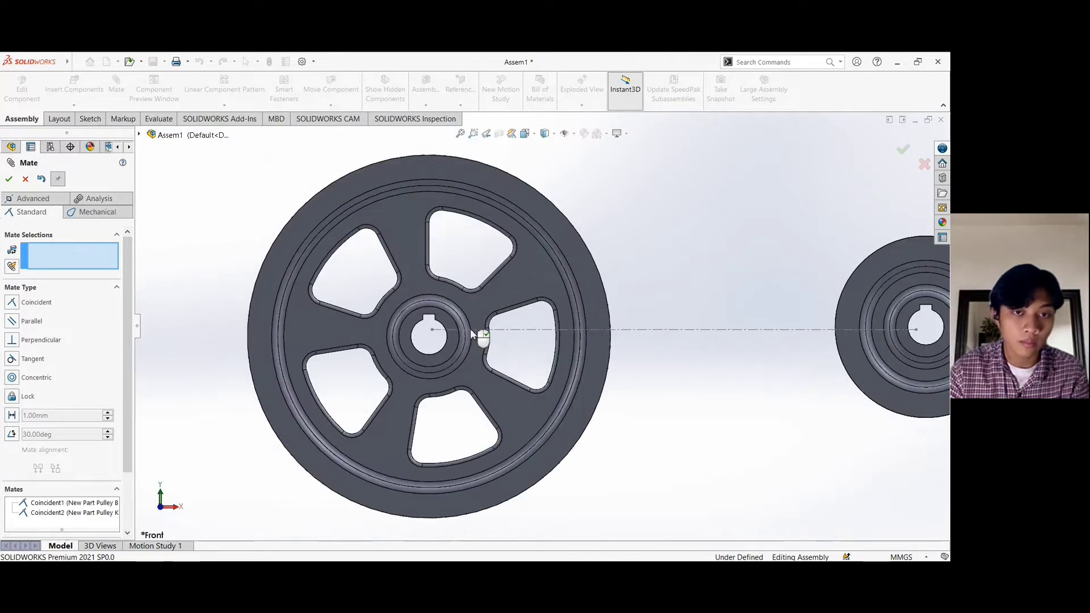
scroll(471, 329, down, 3)
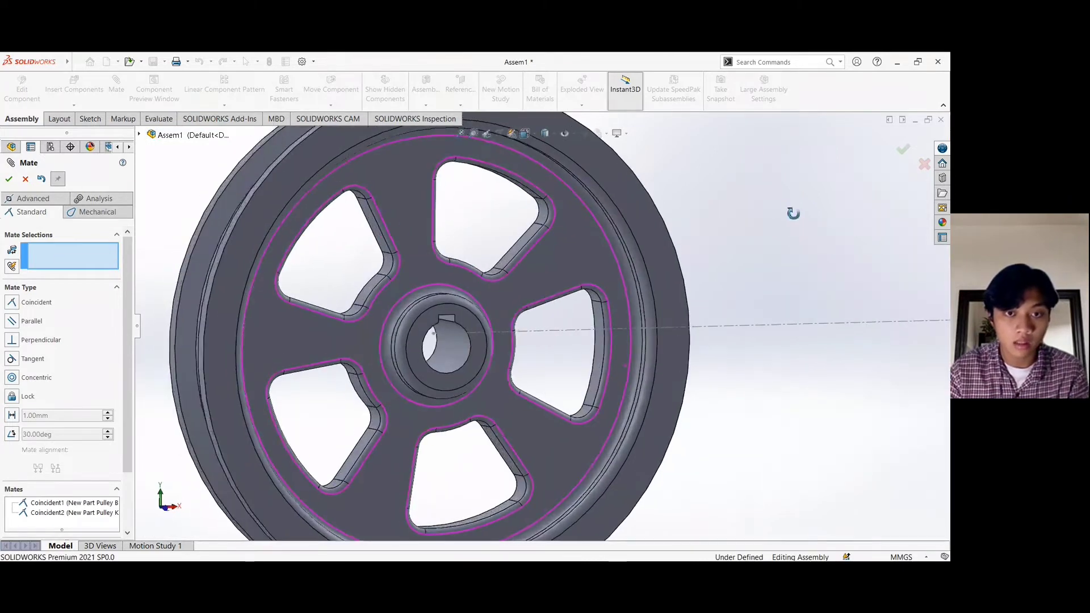
click(434, 337)
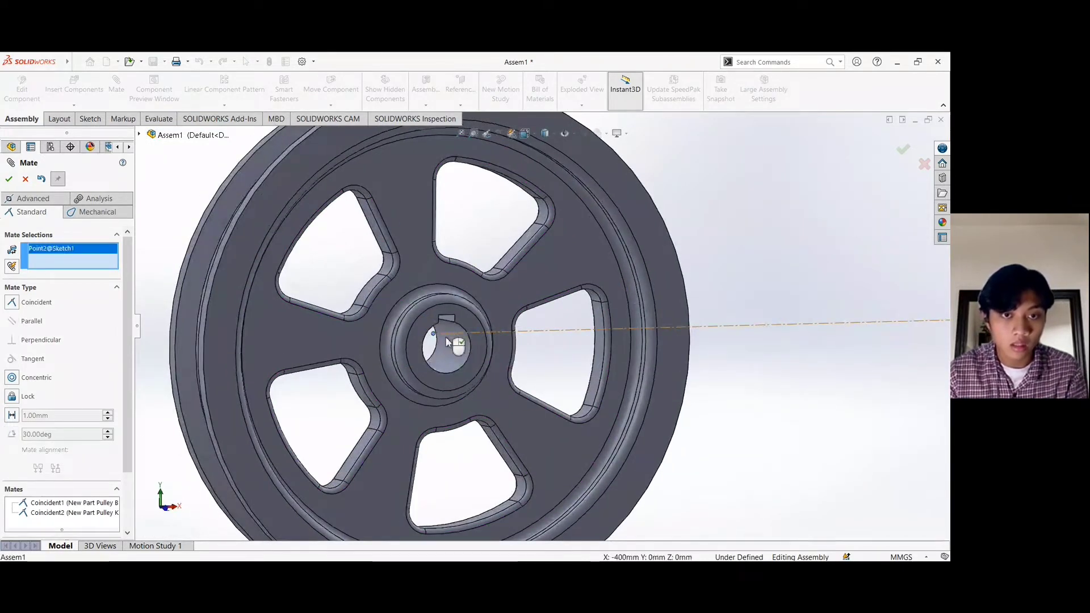
click(460, 363)
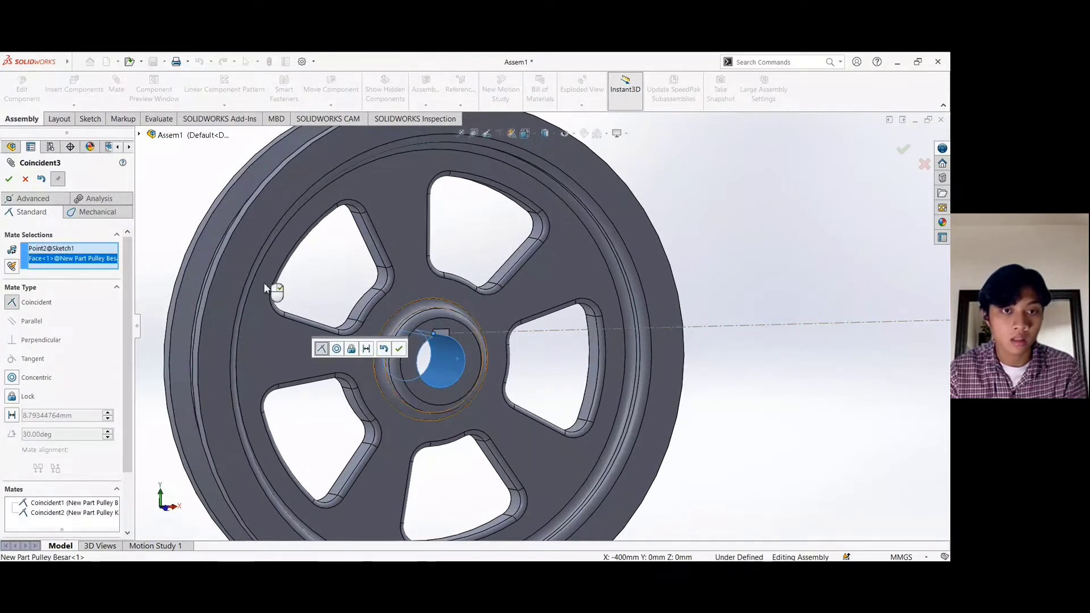
click(336, 349)
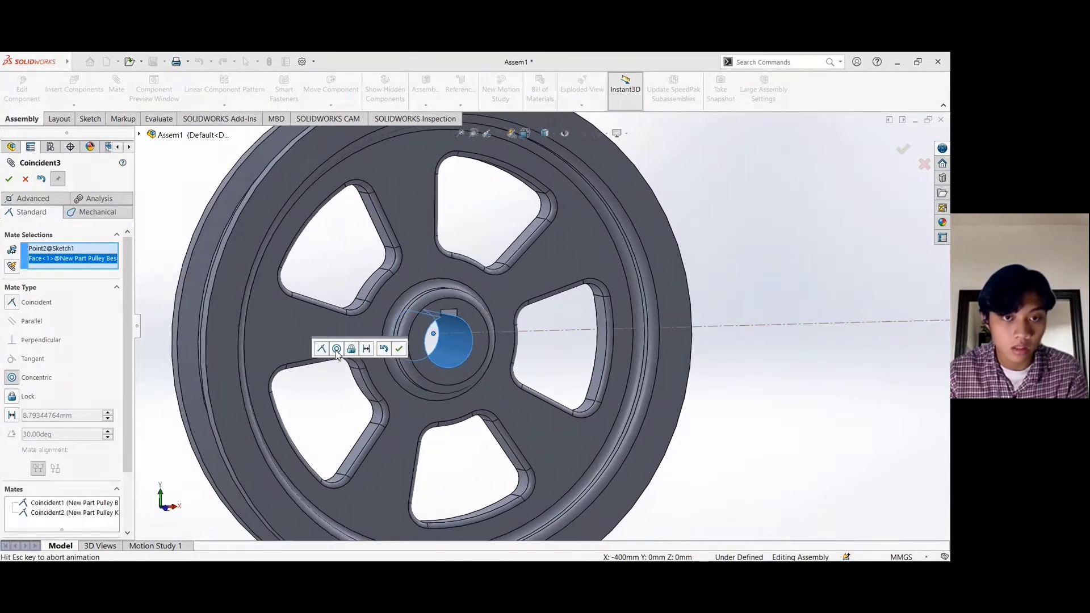
click(8, 179)
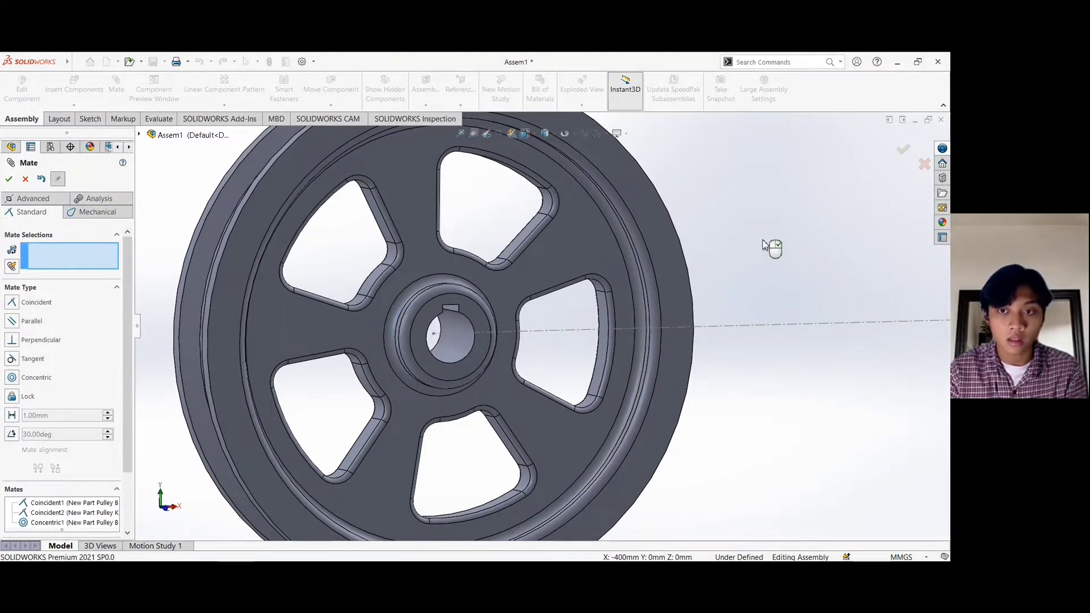
Mate the small pulley's bore concentric with the right endpoint of the layout centerline and finish mating.
scroll(823, 258, up, 1)
scroll(893, 271, down, 1)
scroll(893, 275, up, 3)
scroll(890, 304, down, 3)
scroll(889, 298, down, 2)
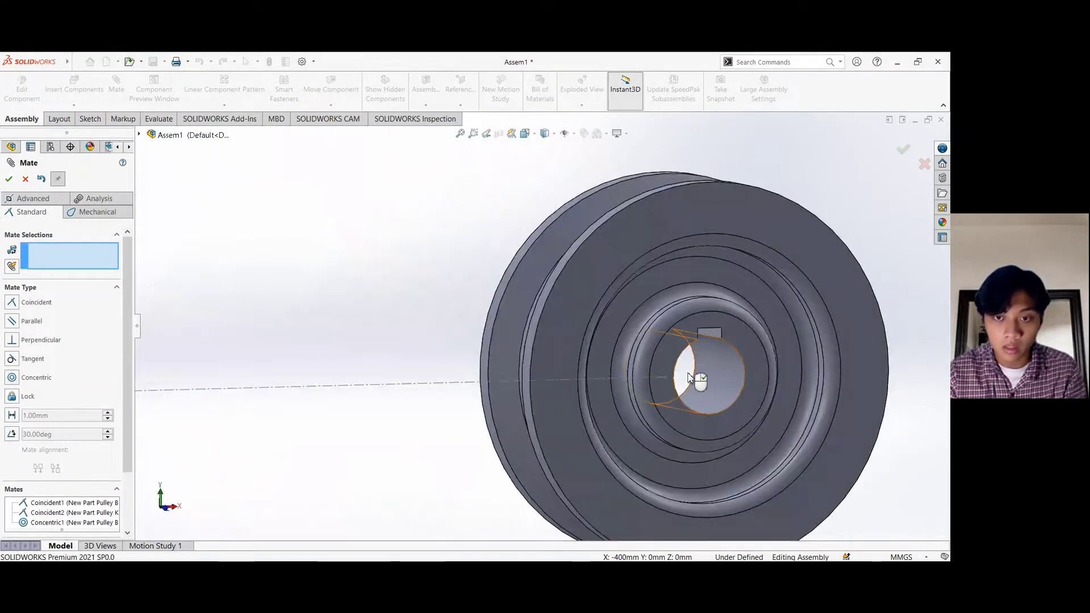
click(666, 377)
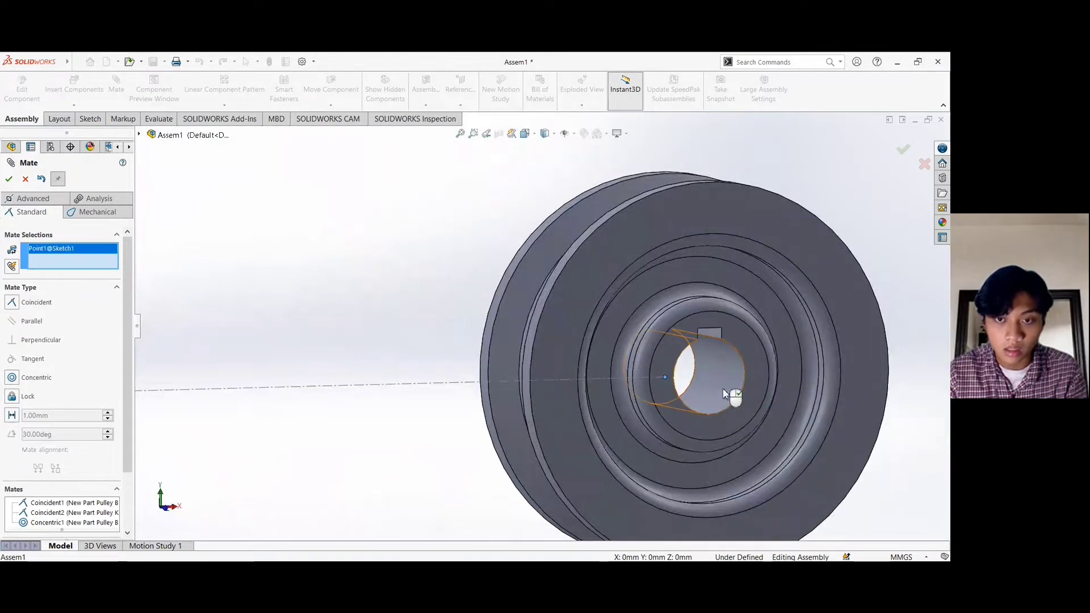
click(725, 393)
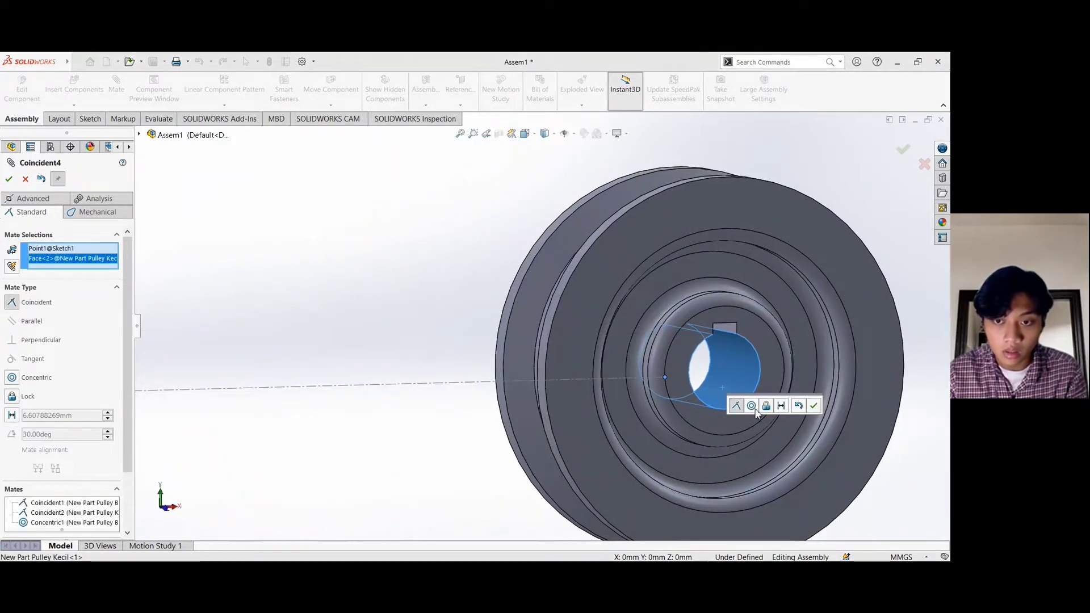
click(751, 406)
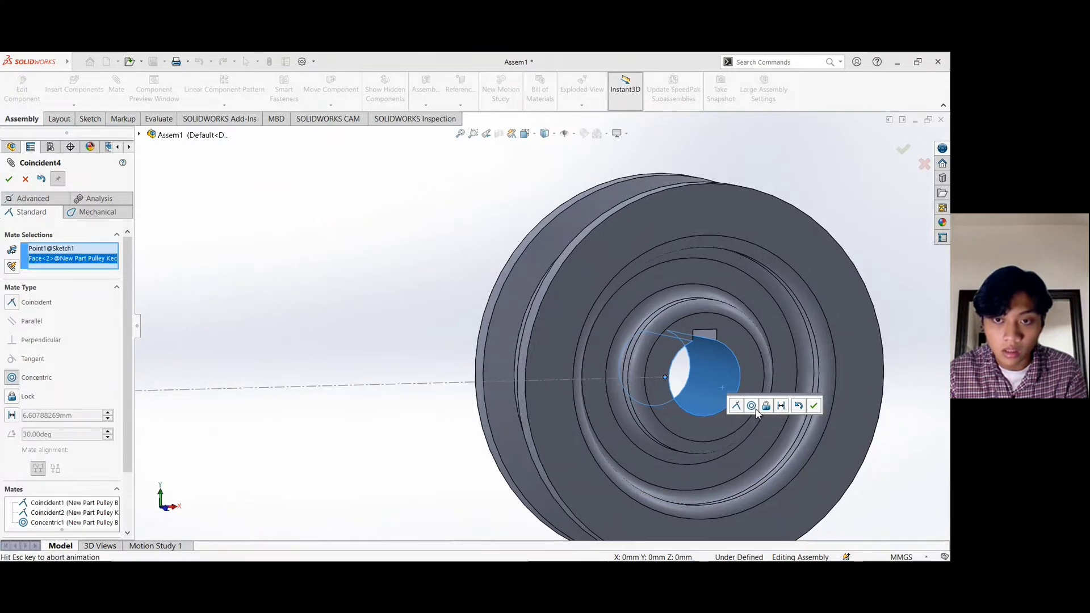
click(9, 179)
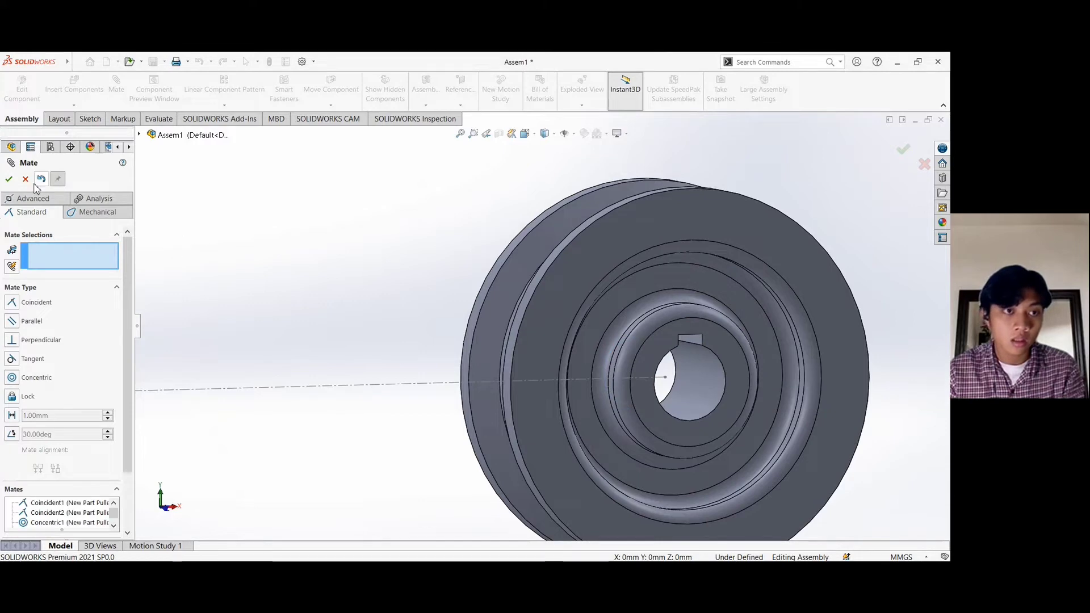
click(25, 179)
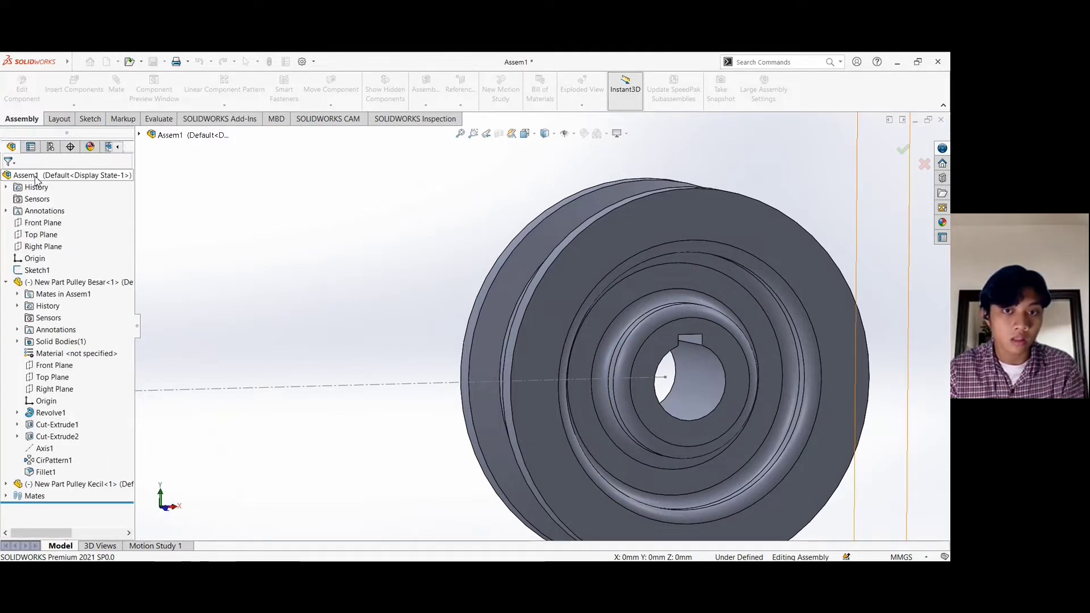
Create a Belt/Chain feature around the groove faces of the large and small pulleys, with Create belt part enabled.
scroll(239, 322, up, 6)
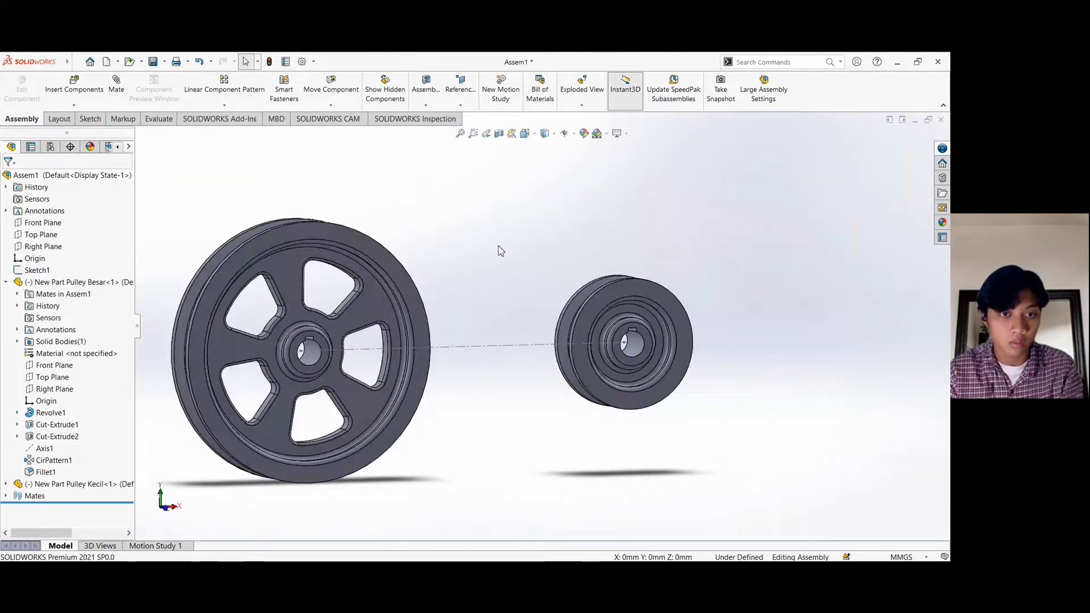
mouse_move(500, 250)
middle_down()
mouse_move(479, 246)
mouse_move(492, 256)
middle_up()
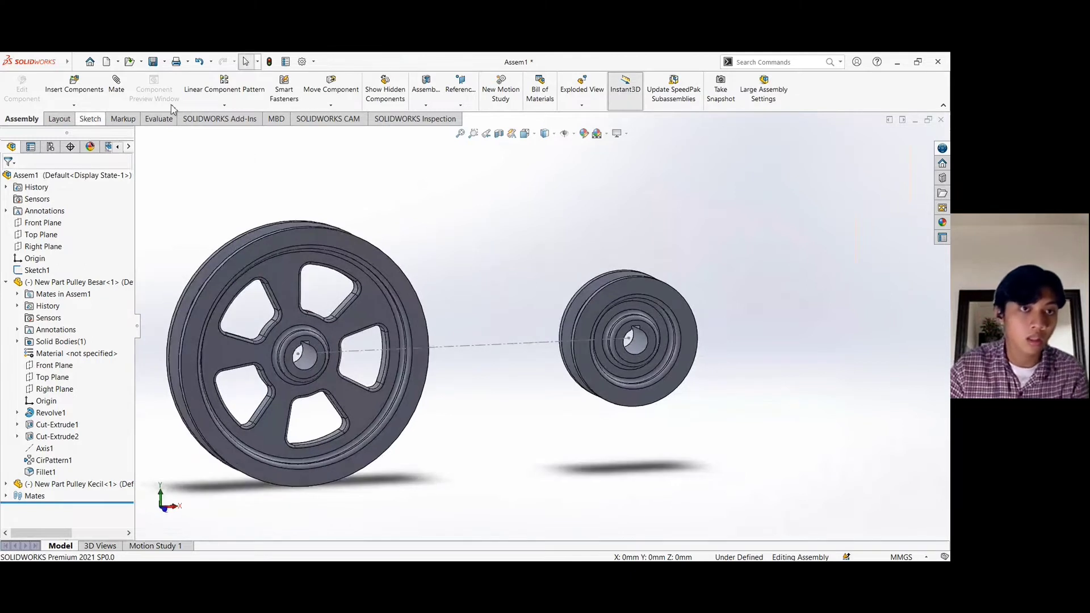
click(425, 105)
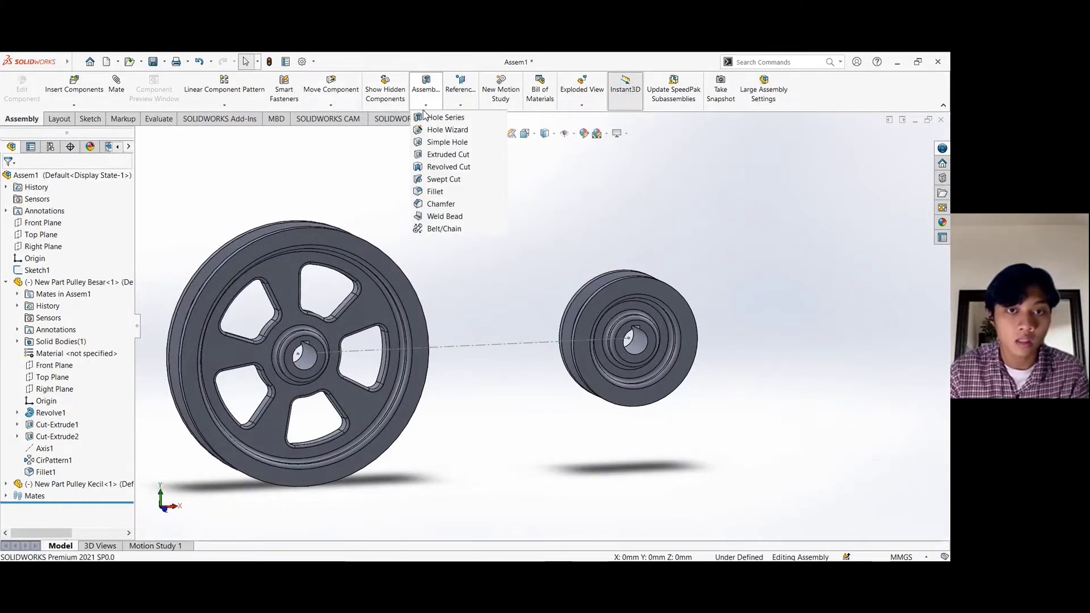
click(450, 229)
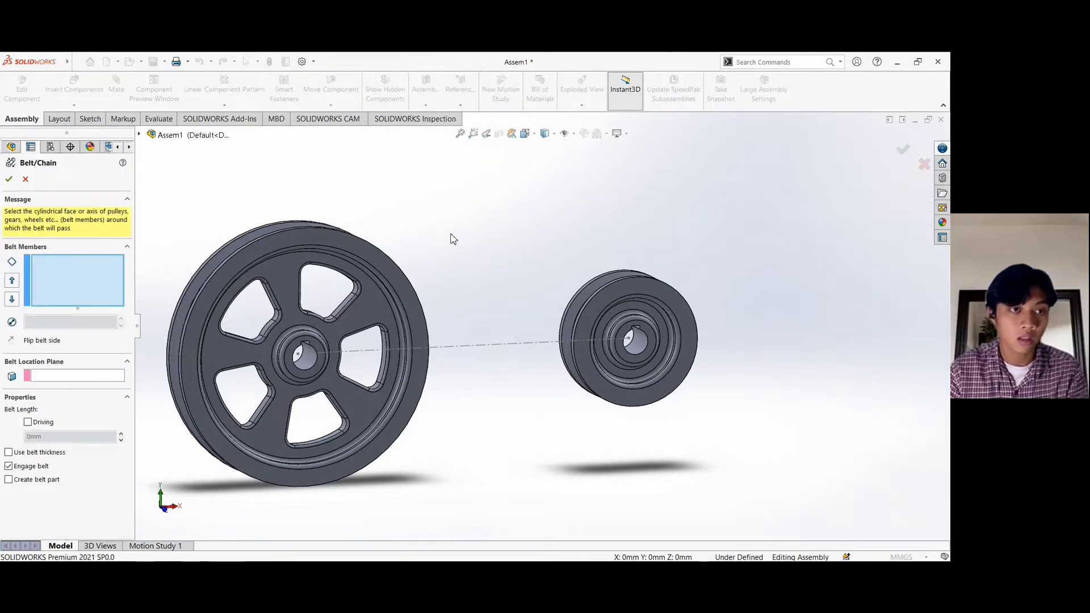
middle_drag(372, 183, 372, 265)
middle_drag(372, 266, 334, 311)
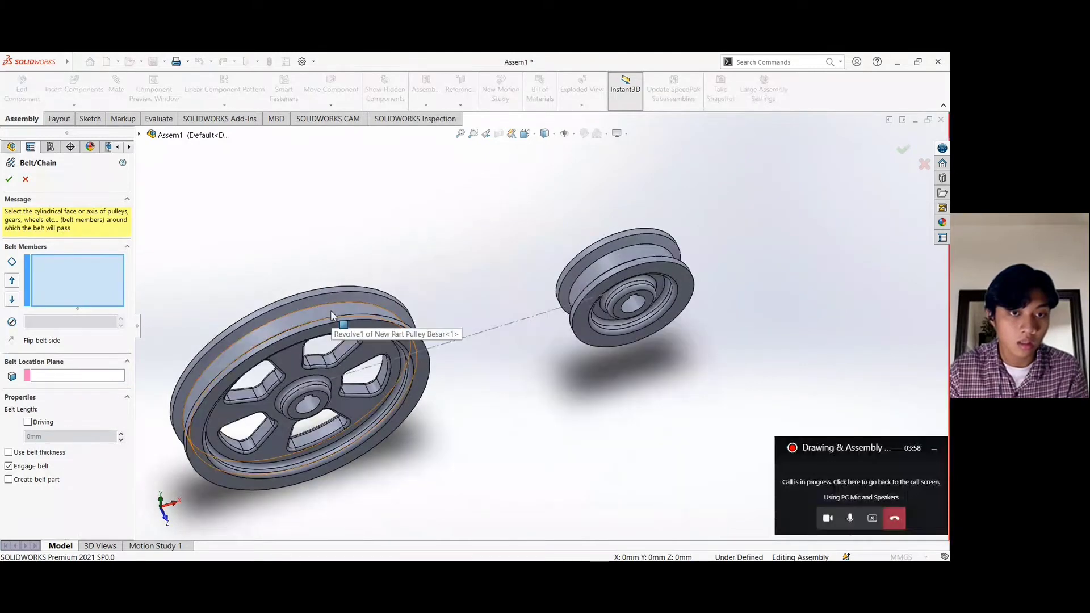
click(335, 313)
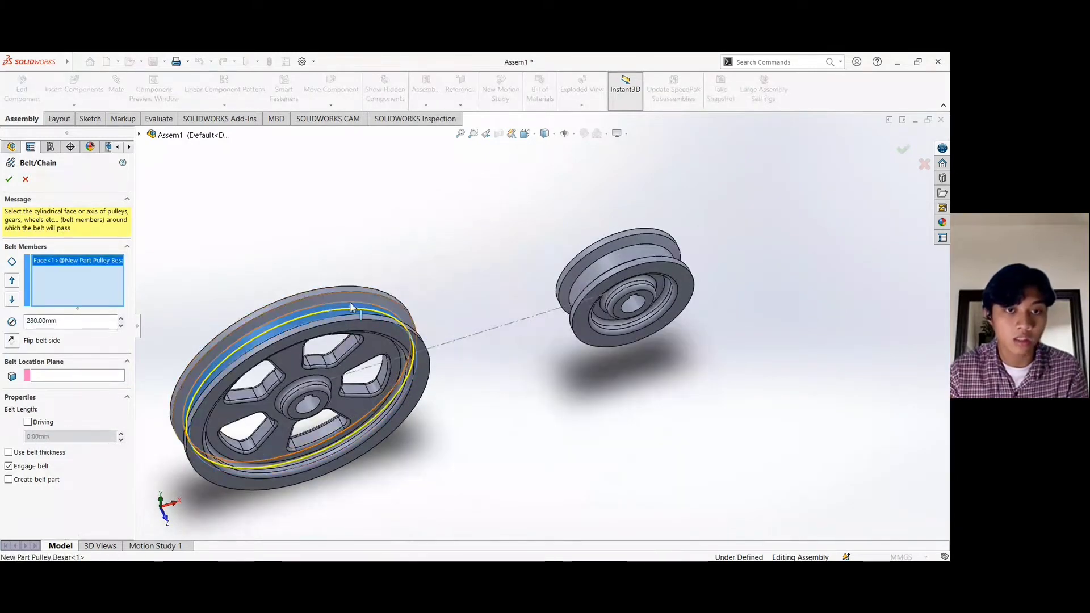
click(622, 260)
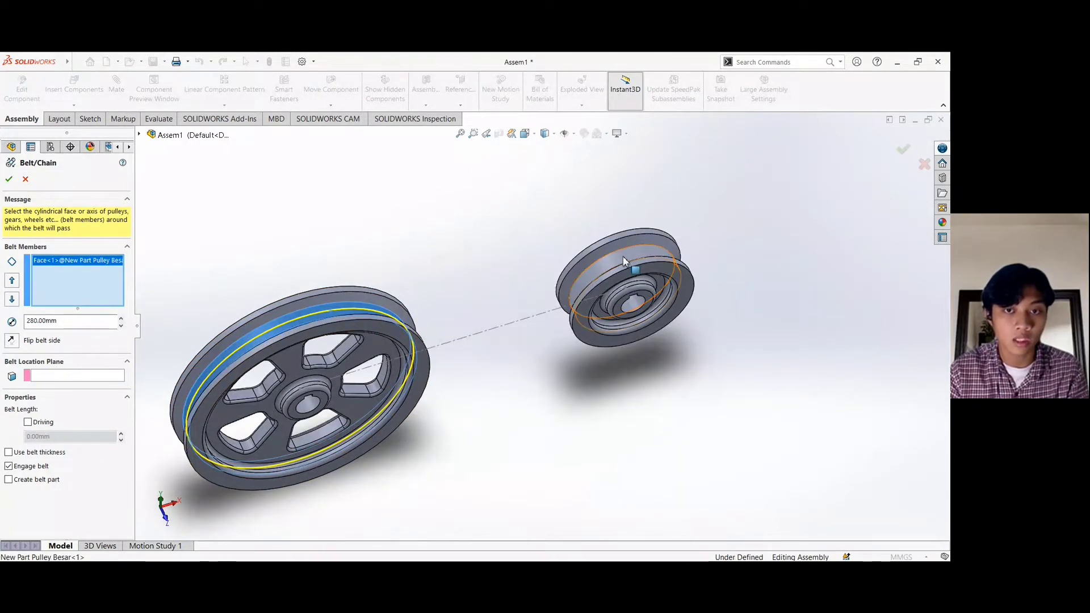
click(9, 479)
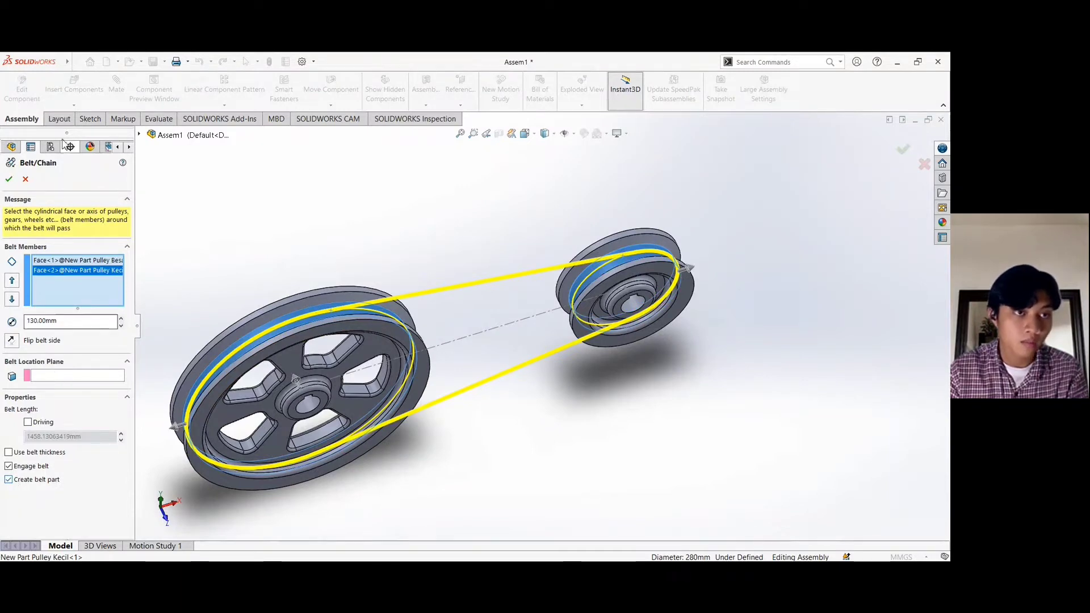
click(9, 181)
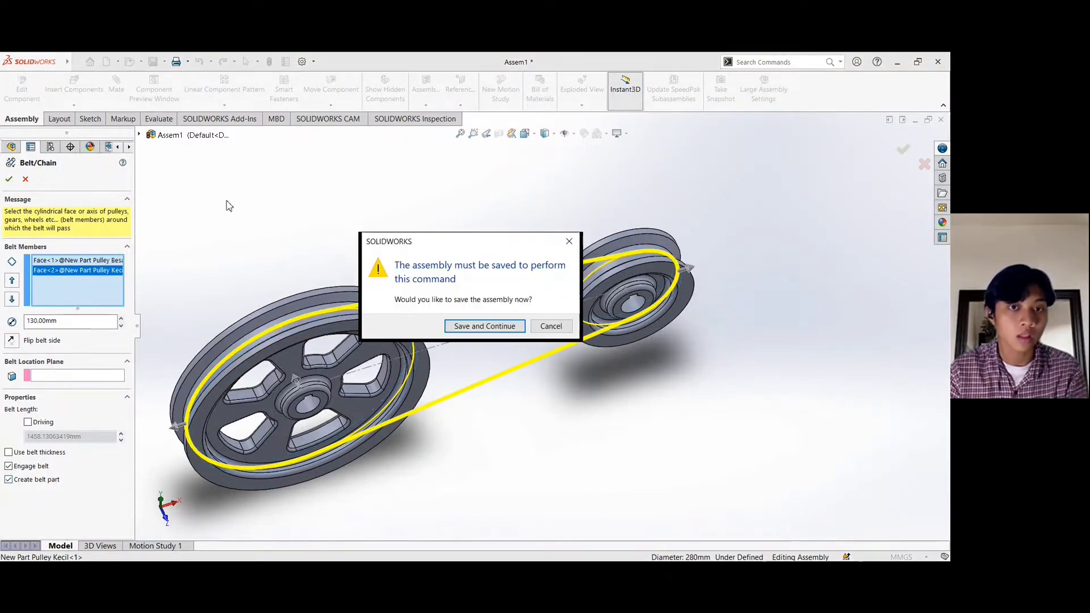
Save the assembly in the Pulley Belt folder as Assembly Pulley and Part new.
click(484, 327)
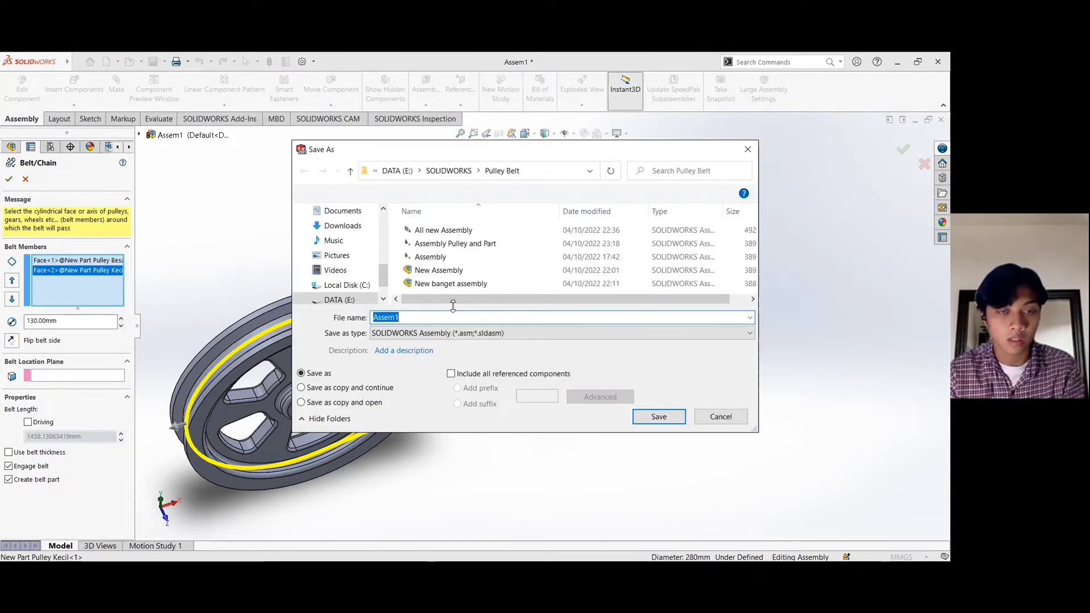
text(Asse)
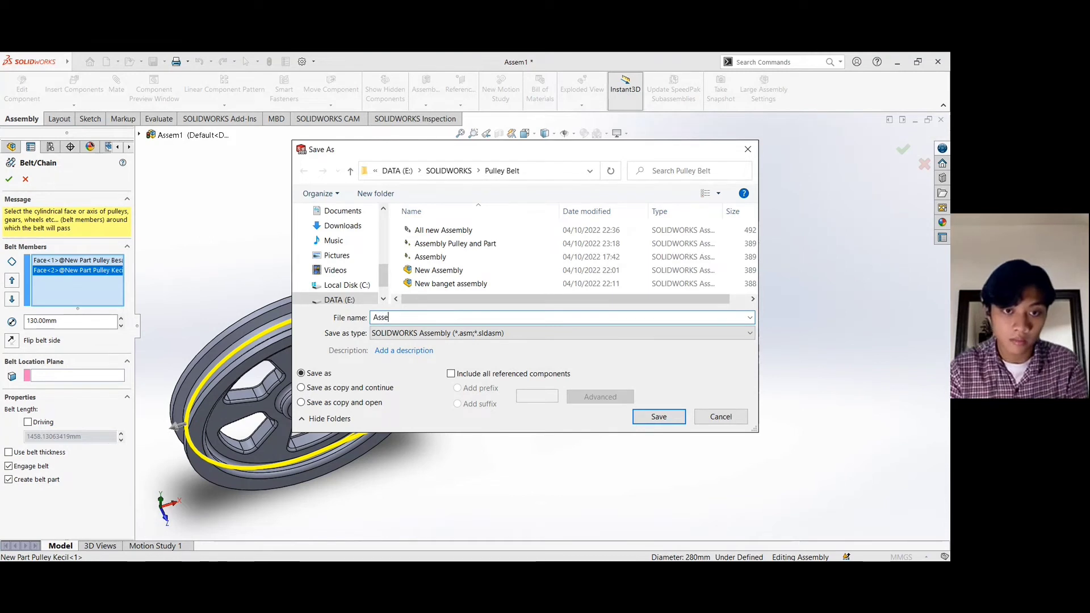
text(mbly Pu)
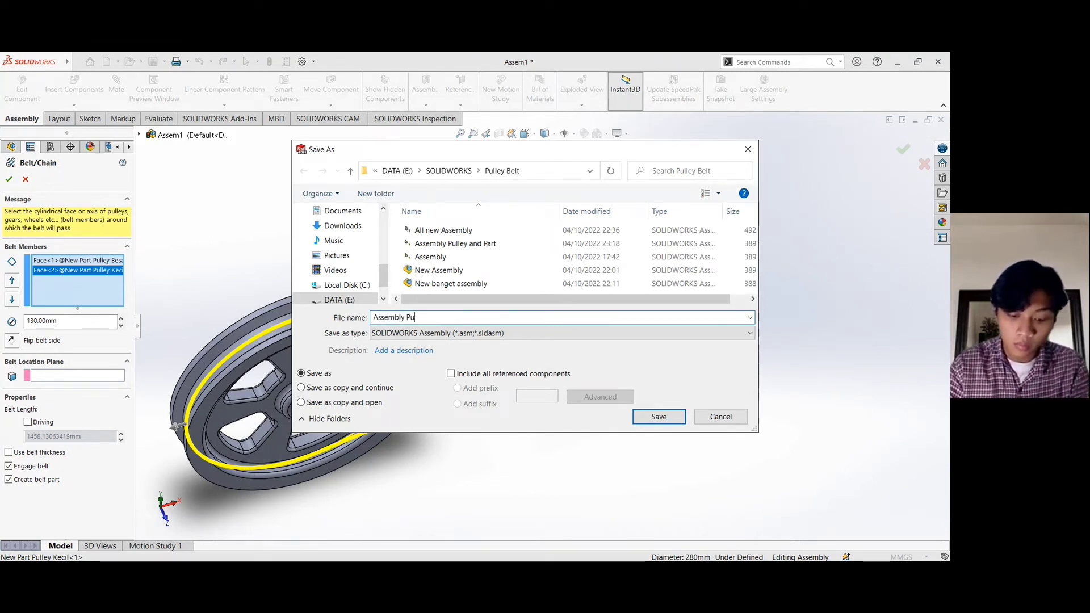
text(lley and Part new)
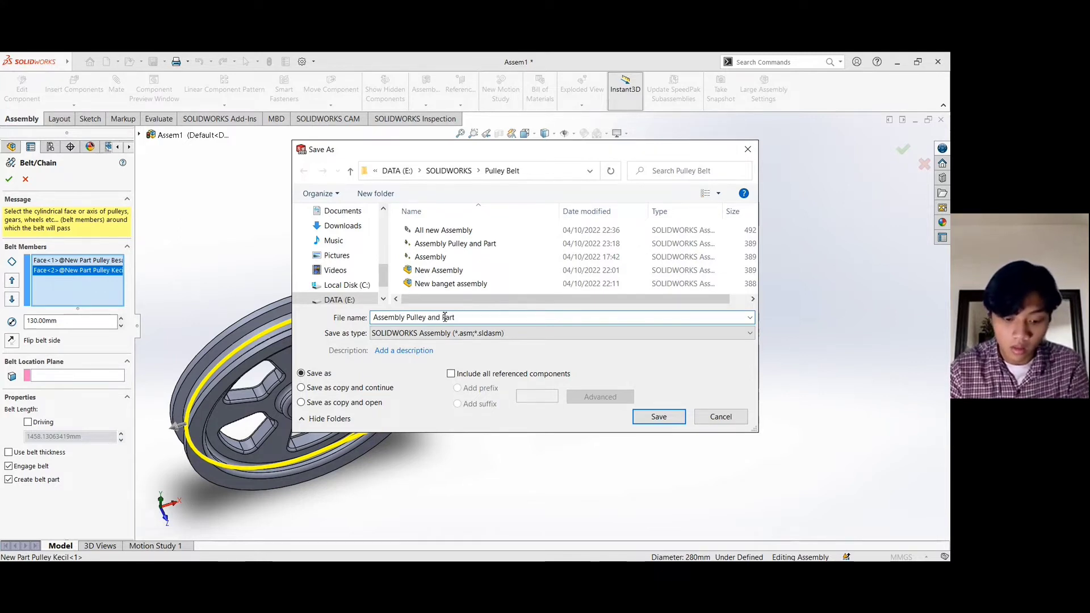
click(659, 418)
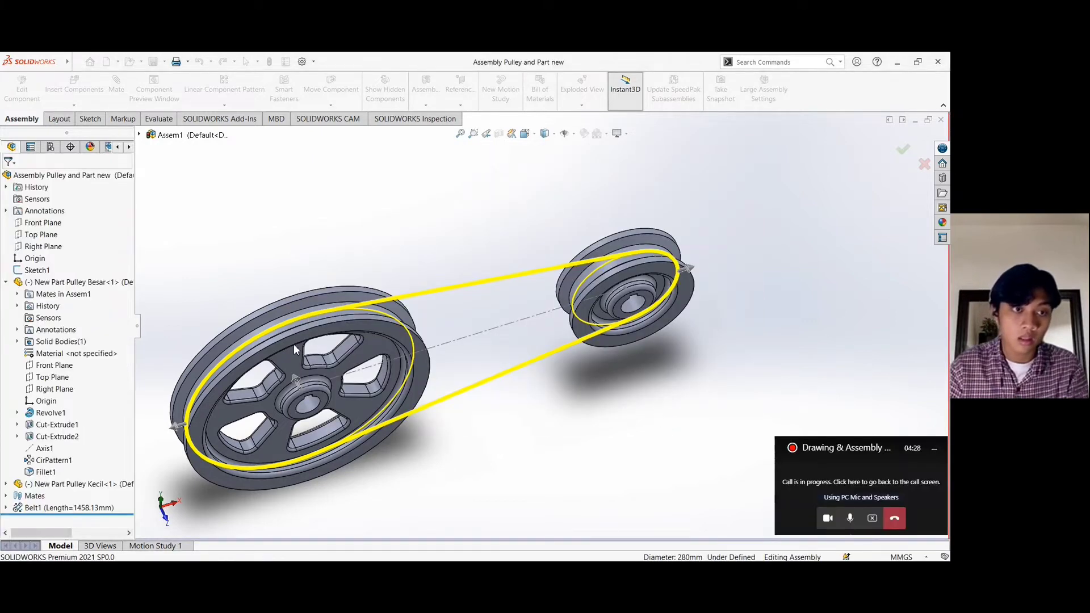
Open the belt part nested under the Belt1 feature in its own window.
click(192, 309)
middle_drag(192, 308, 221, 228)
middle_drag(688, 344, 227, 331)
middle_drag(158, 362, 147, 278)
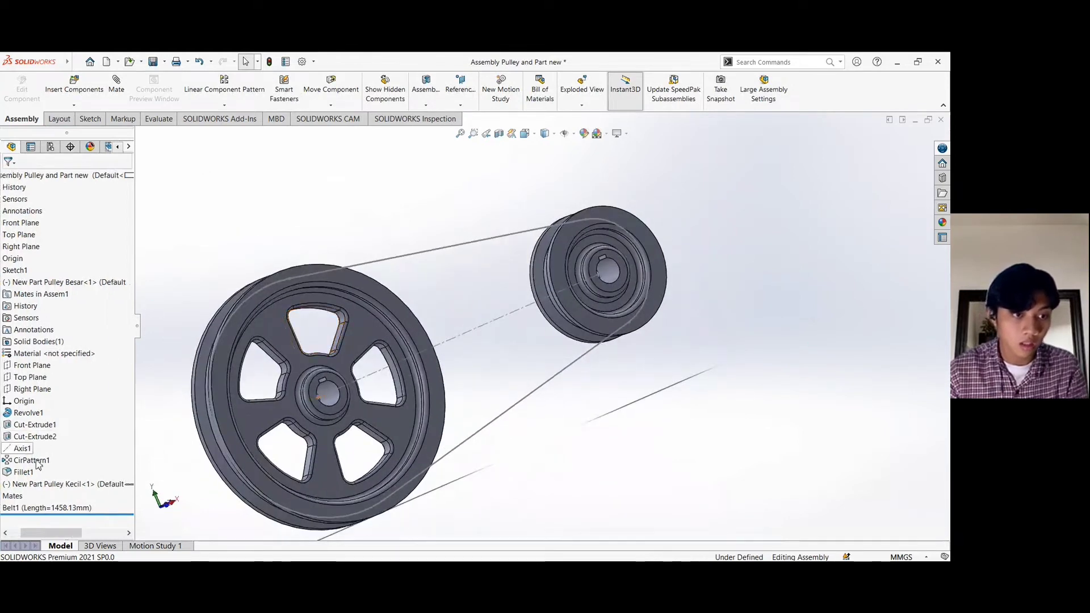
click(6, 508)
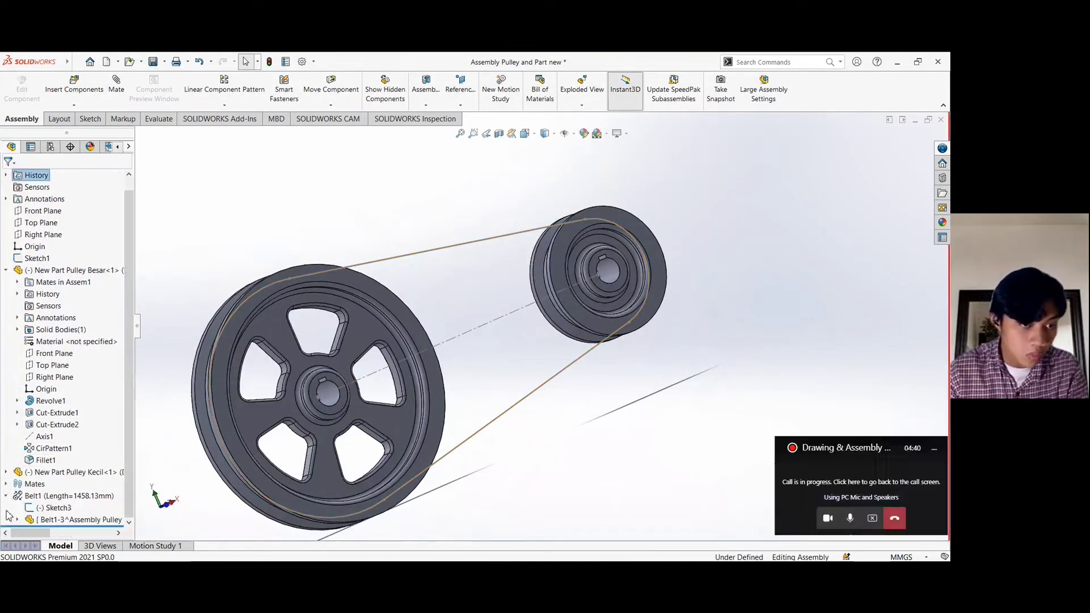
click(53, 520)
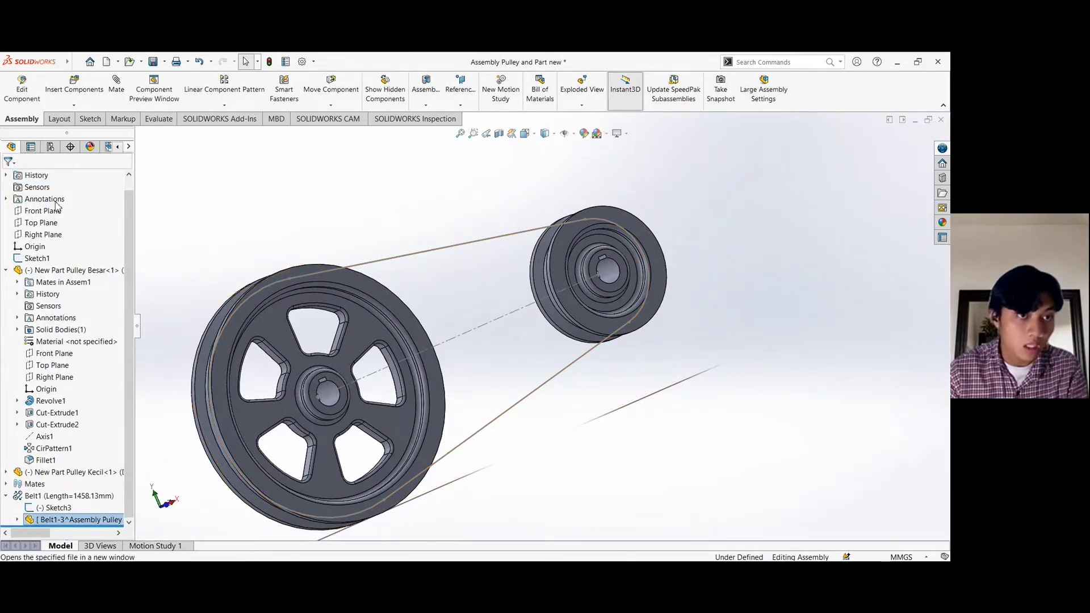
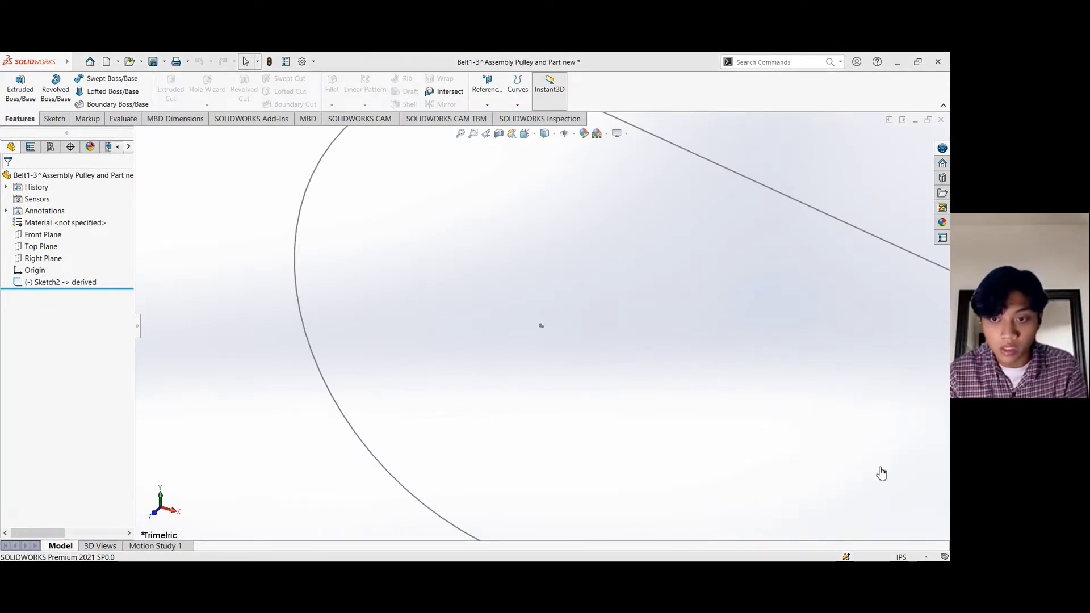
Set the belt part's units to MMGS and start a new sketch on the Right Plane, viewed face-on.
click(903, 557)
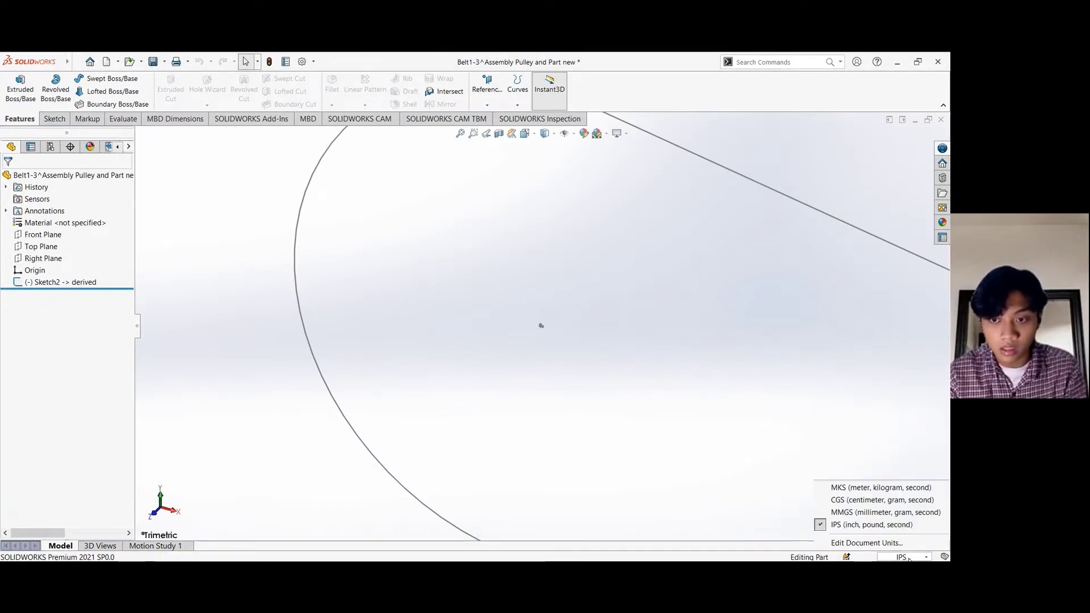
click(887, 514)
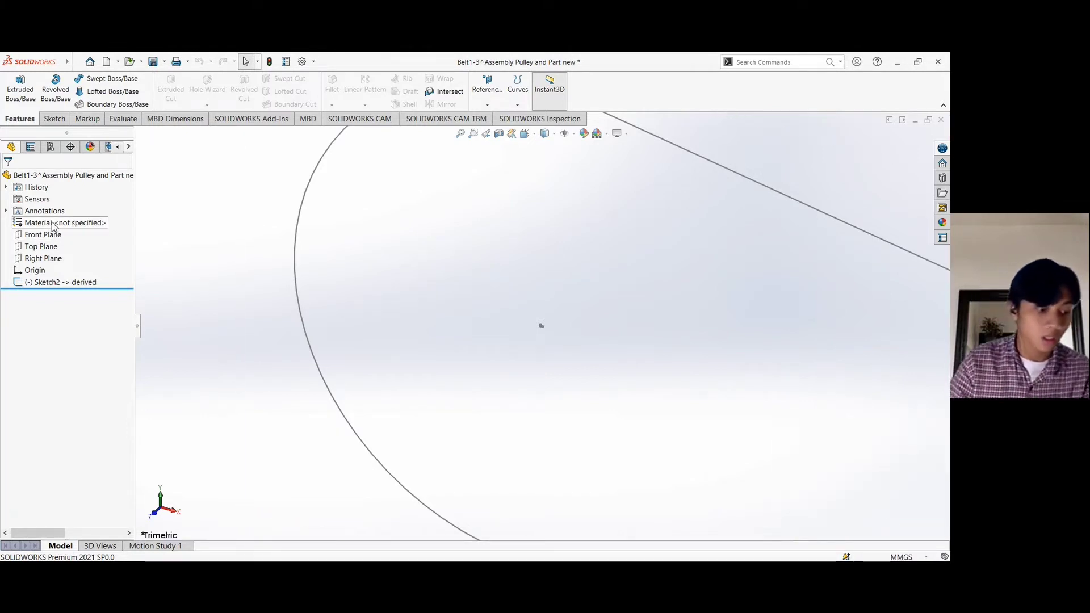
click(56, 259)
click(67, 249)
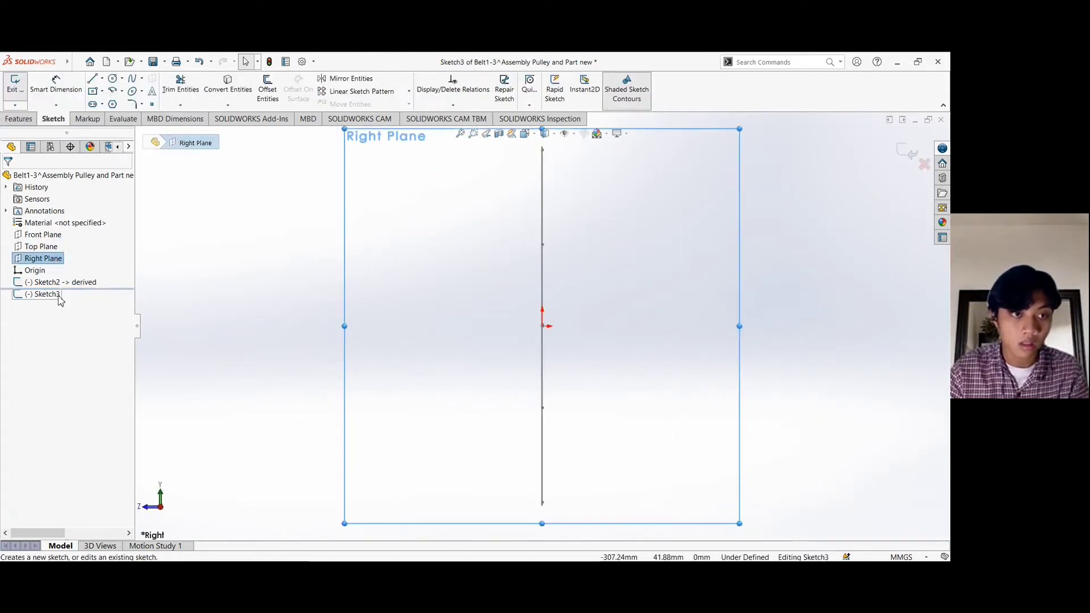
click(59, 296)
key(ctrl+8)
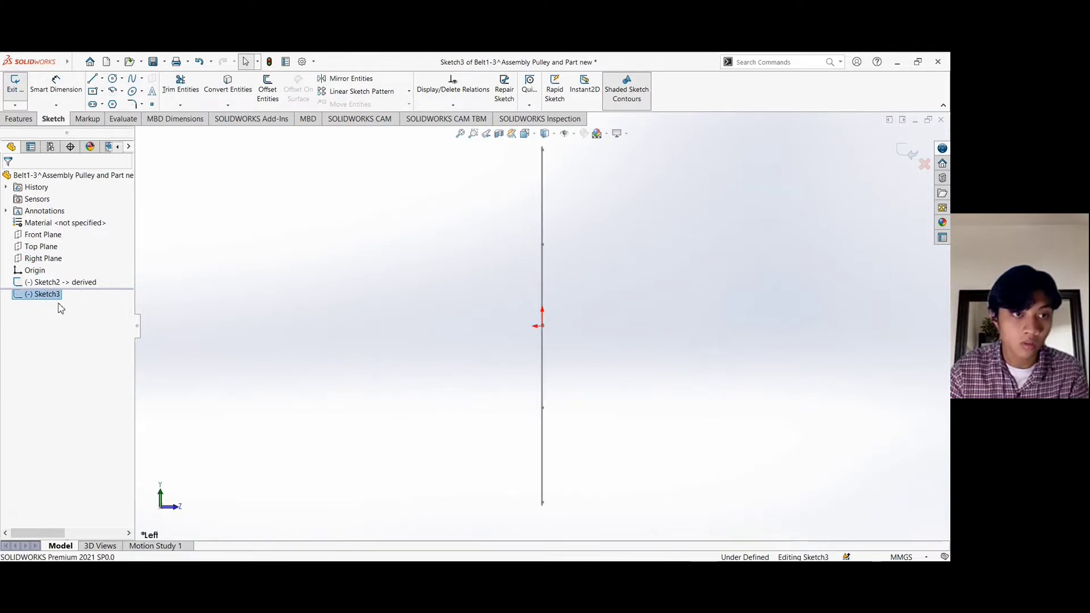
key(ctrl+8)
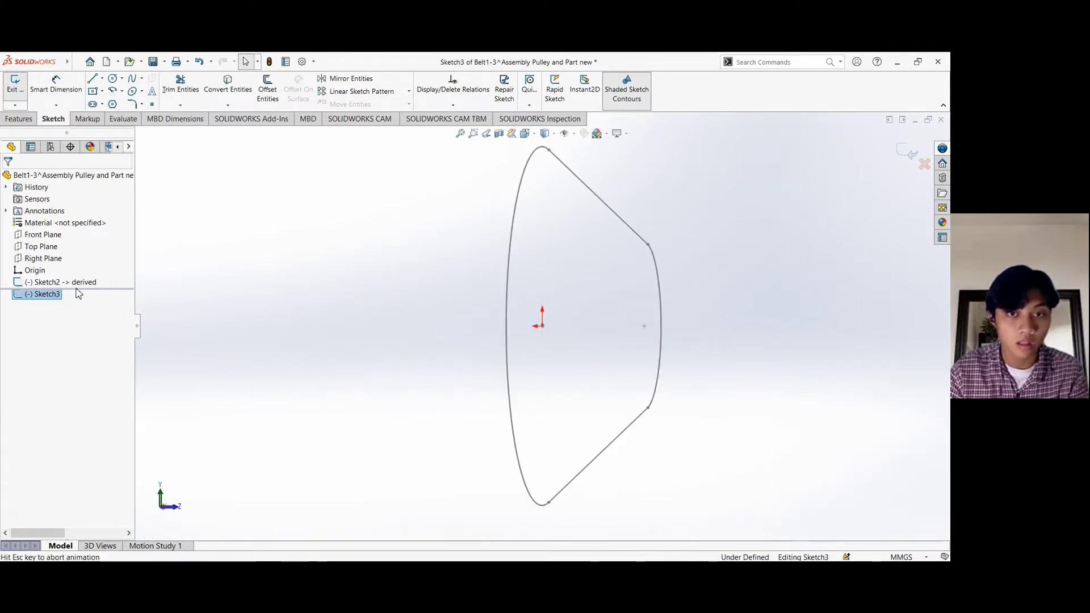
Sketch a closed six-sided belt profile about 29 mm wide above the belt path's upper end, with short vertical sides tapering to a narrower bottom edge.
scroll(584, 207, down, 3)
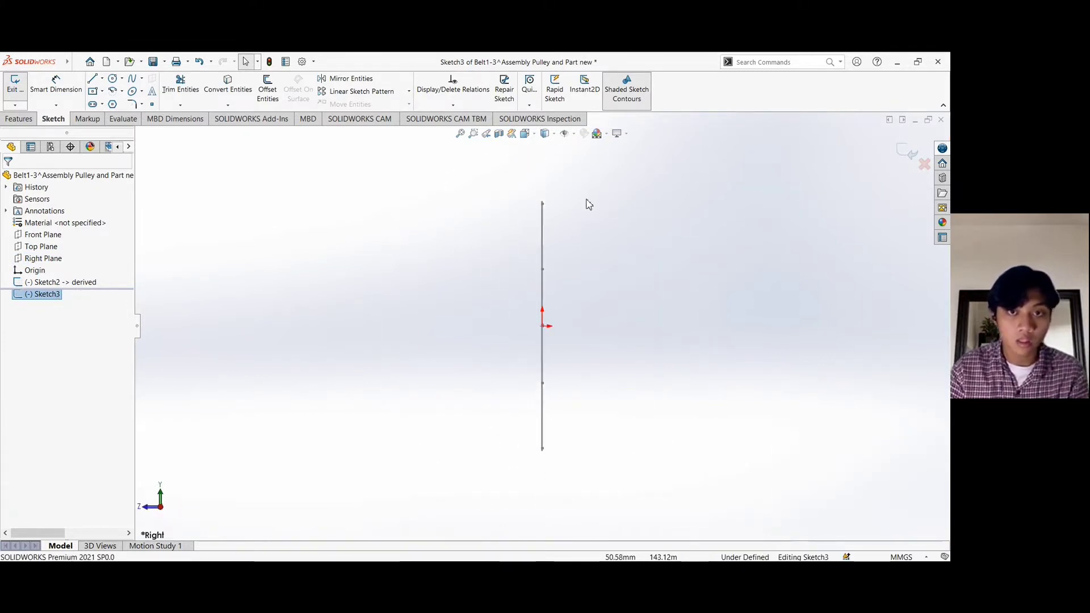
scroll(574, 188, down, 3)
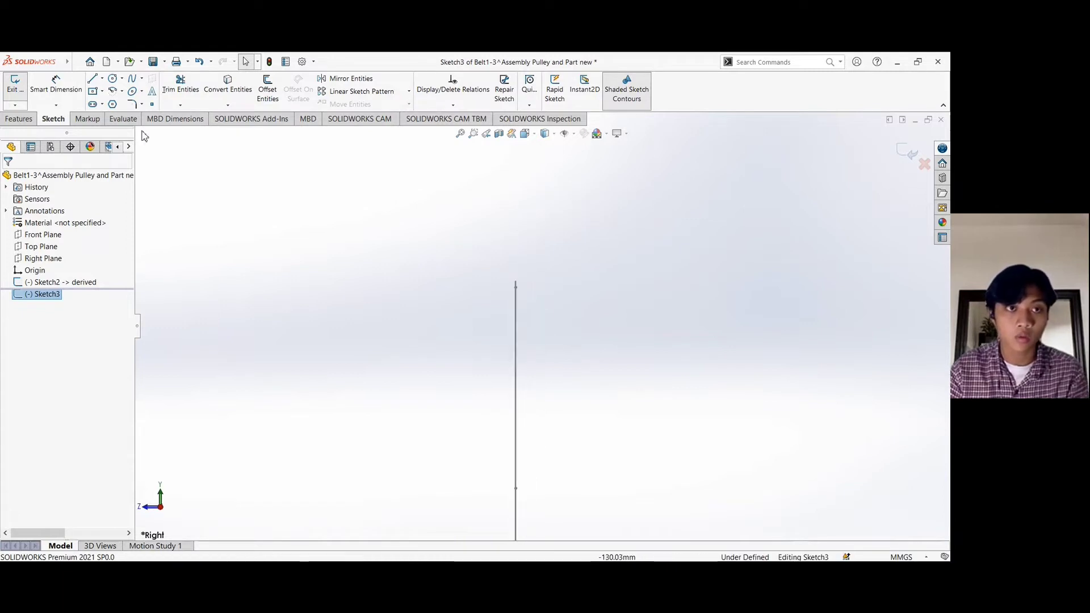
click(93, 78)
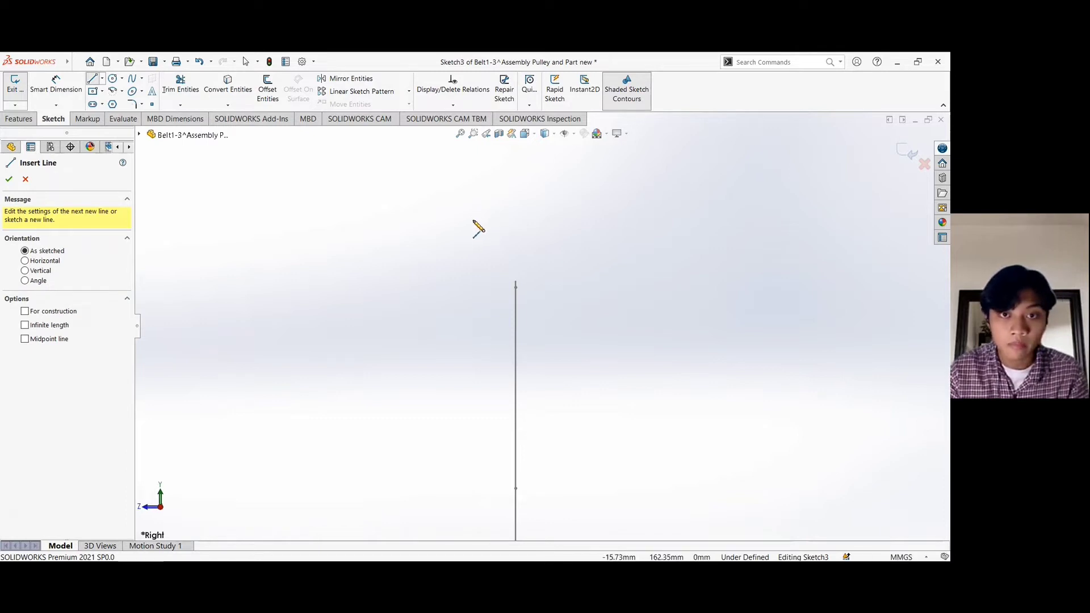
mouse_move(473, 220)
mouse_down()
mouse_move(554, 221)
mouse_move(544, 251)
mouse_move(547, 241)
mouse_move(501, 257)
mouse_move(477, 243)
mouse_up()
click(473, 234)
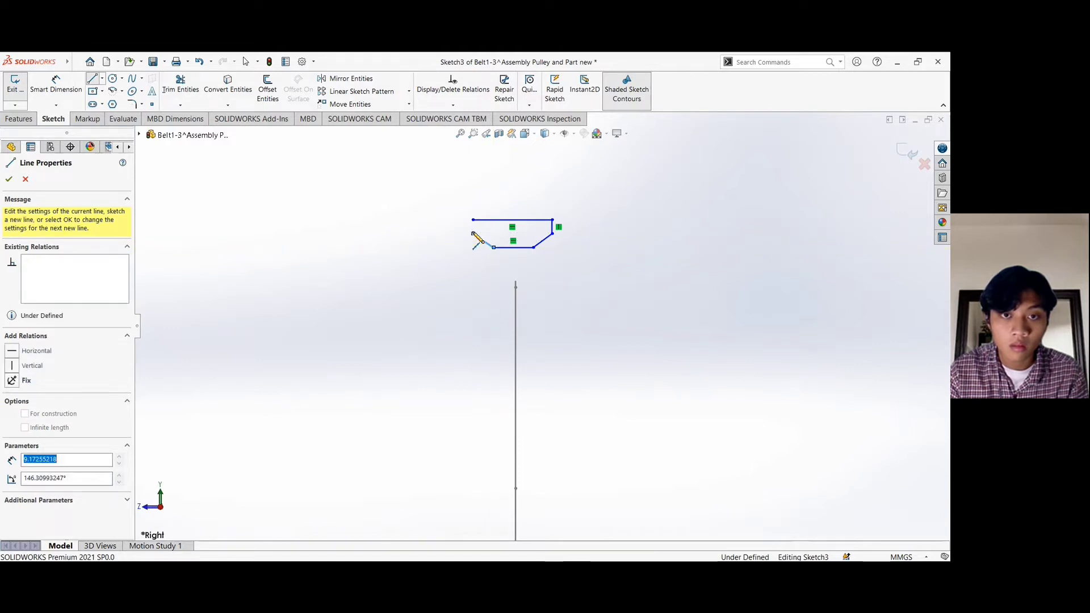
click(473, 220)
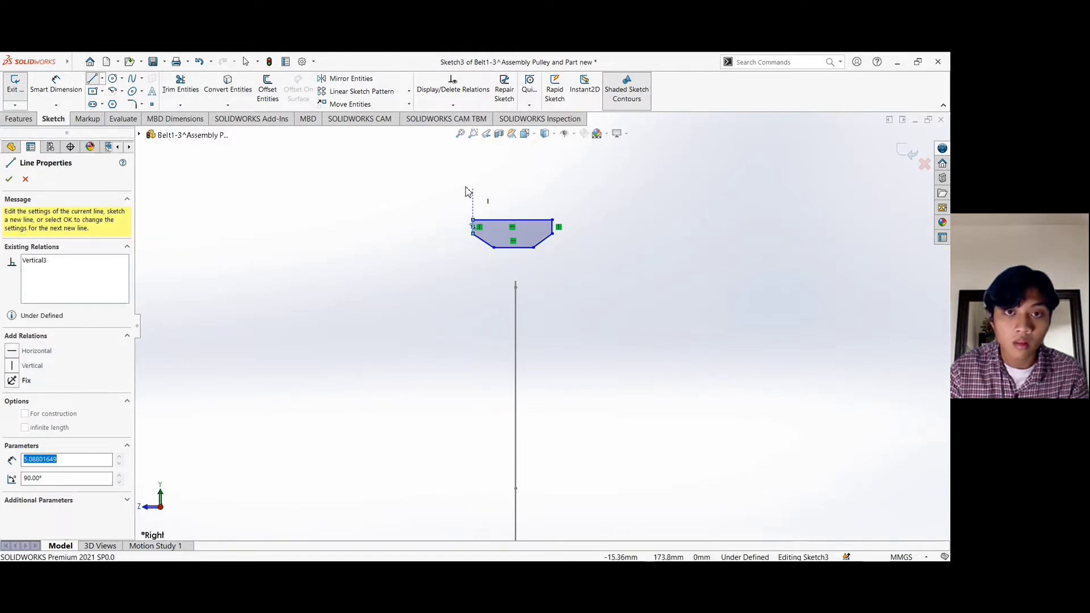
key(Escape)
key(Escape)
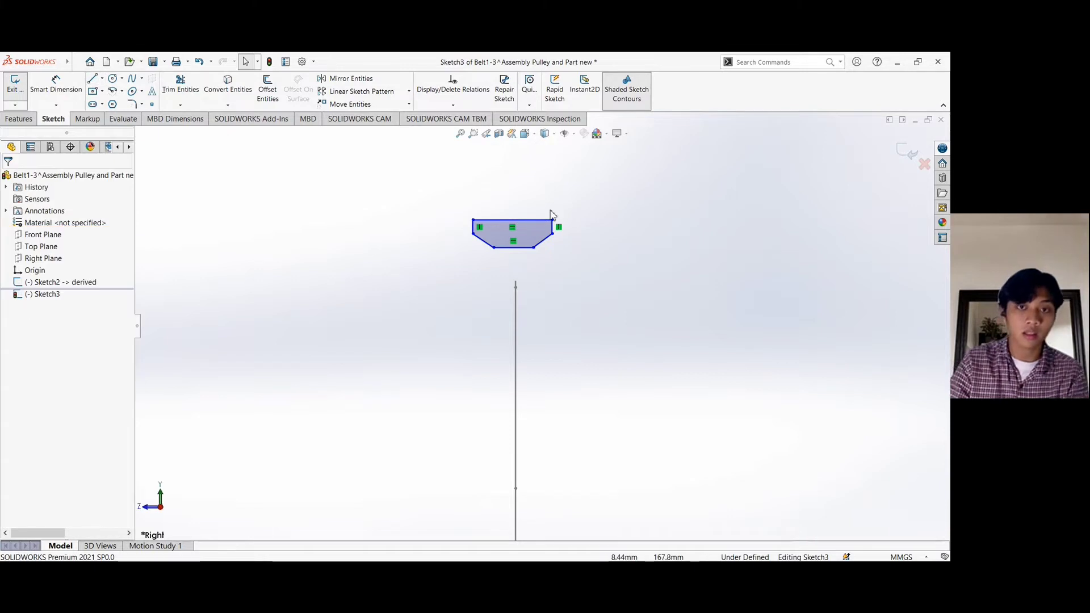
Dimension the belt profile's top edge to 34 mm and its bottom edge to 20 mm.
click(56, 85)
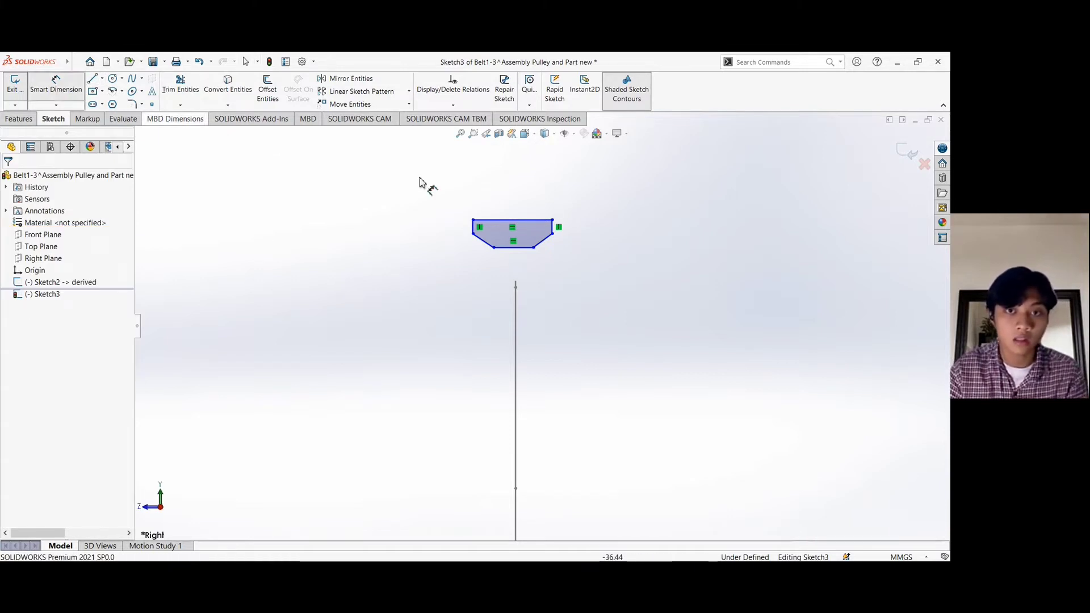
click(533, 220)
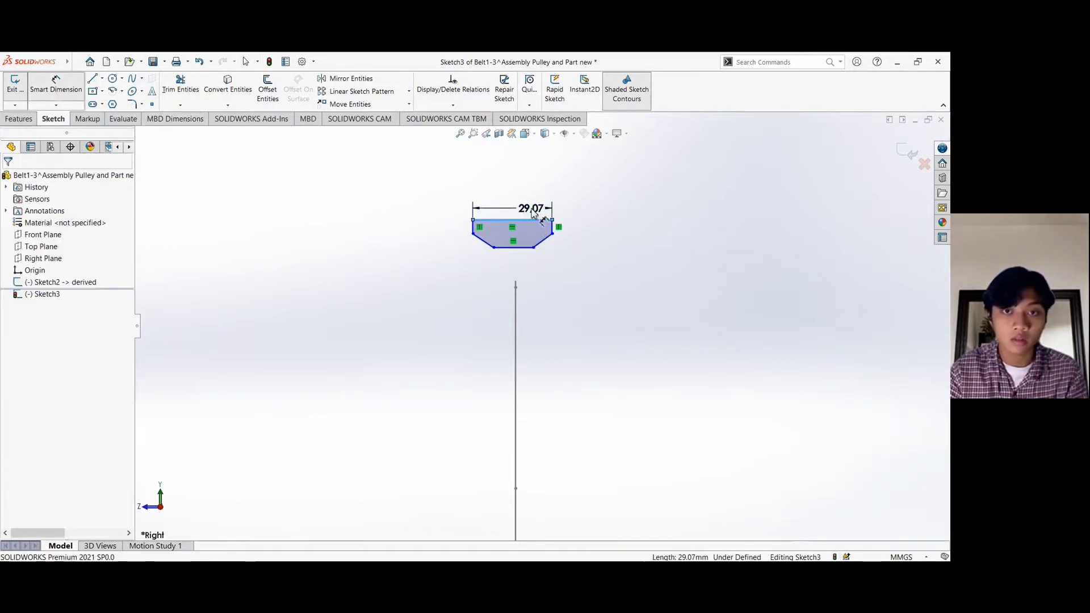
click(534, 211)
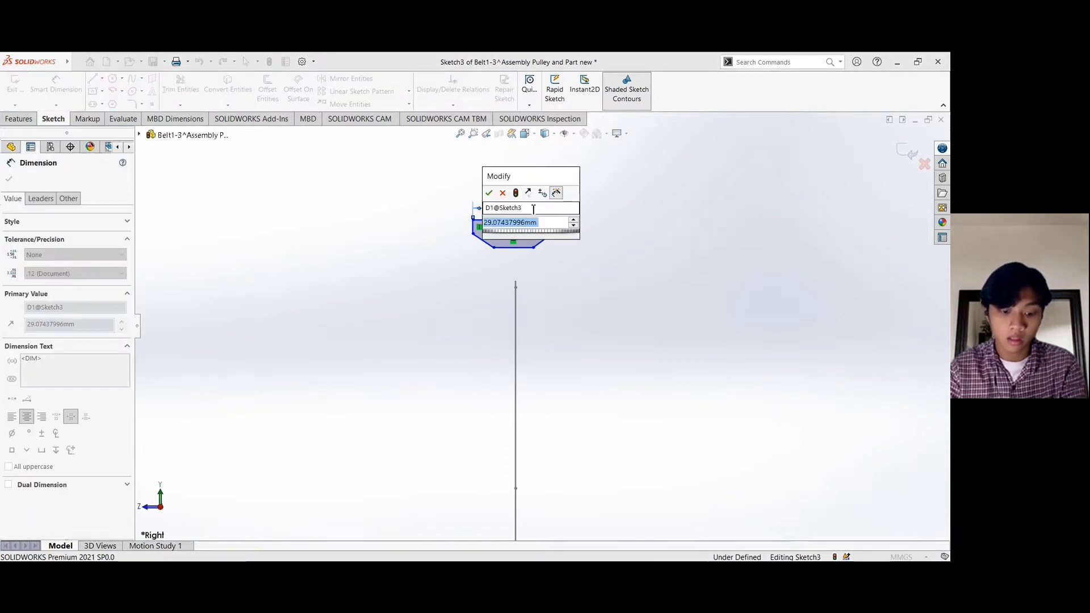
text(34)
key(Return)
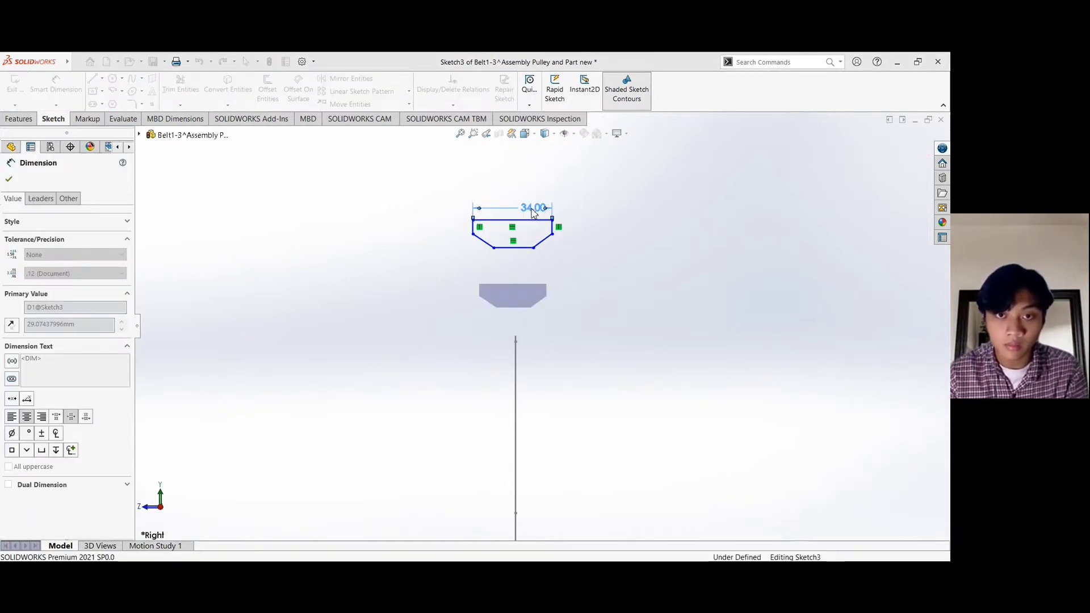
click(521, 248)
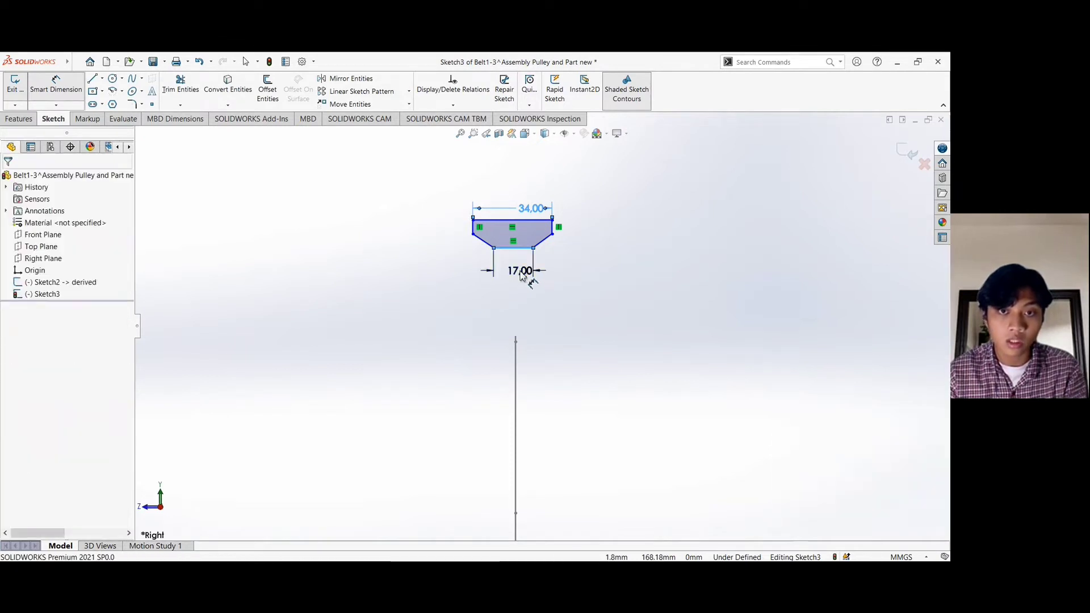
click(521, 271)
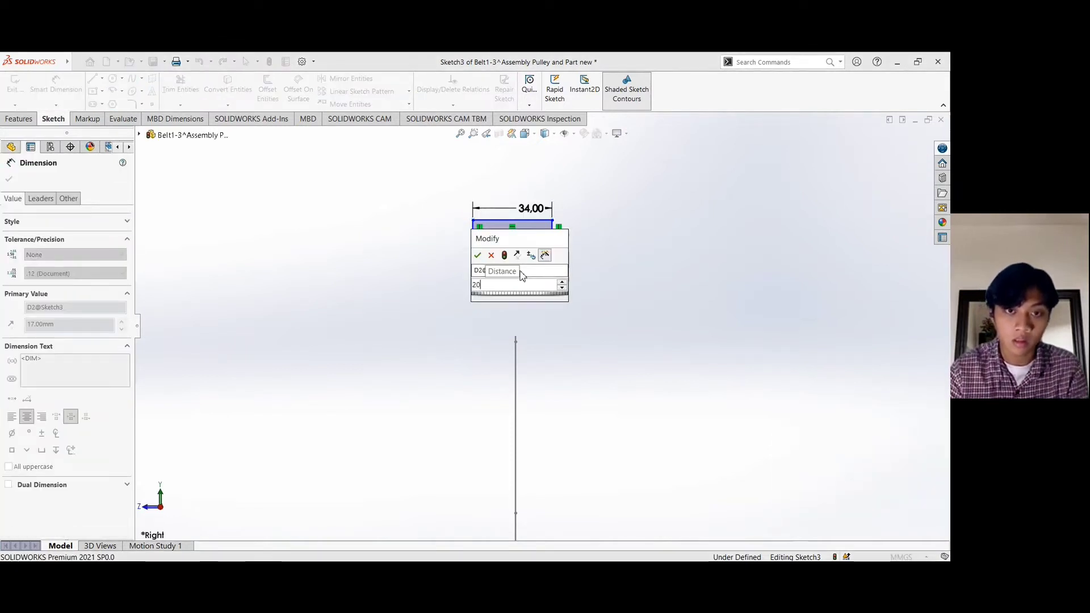
key(Return)
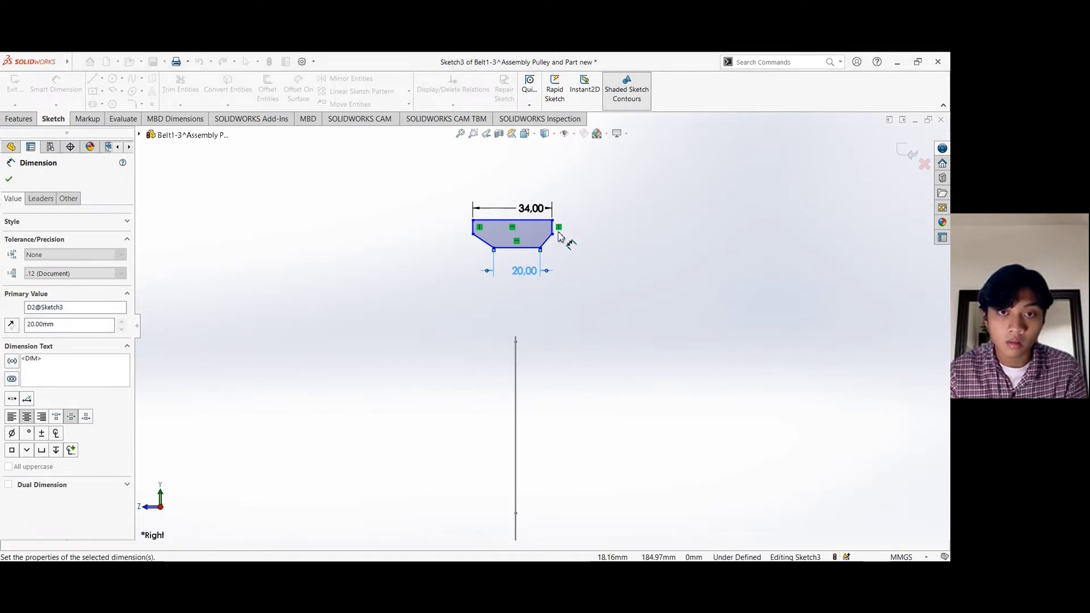
Dimension the profile's right slanted edge to 10 mm and its right vertical edge to 2 mm.
scroll(559, 237, down, 4)
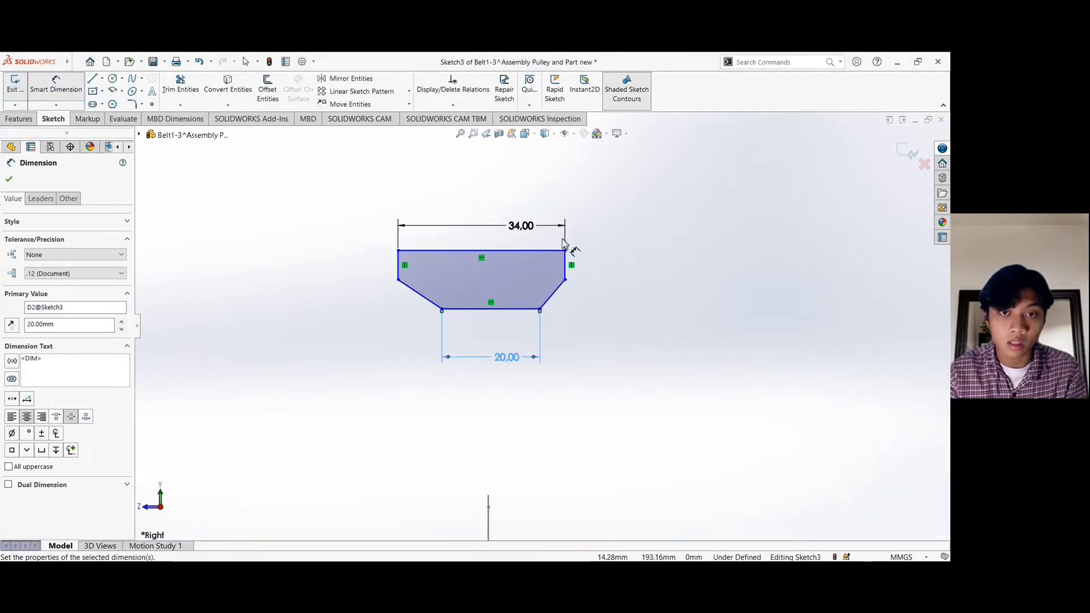
click(557, 291)
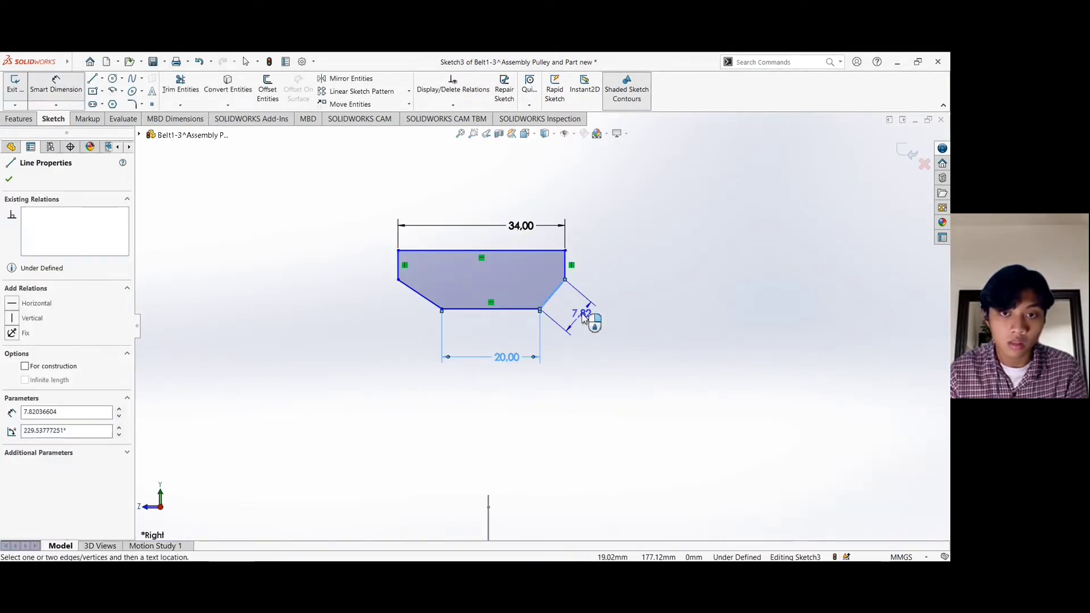
click(585, 319)
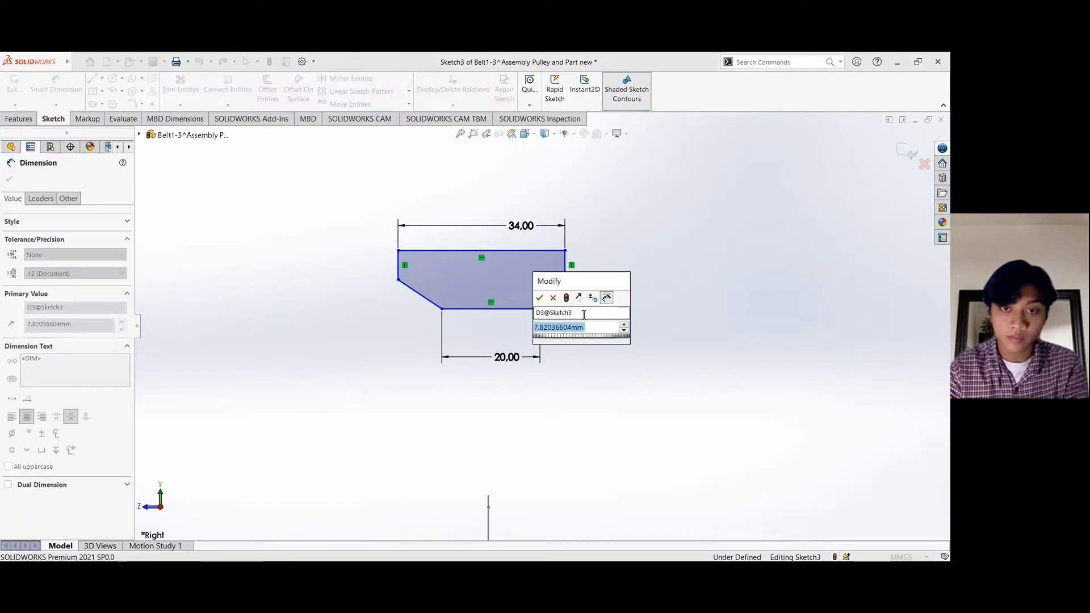
key(Return)
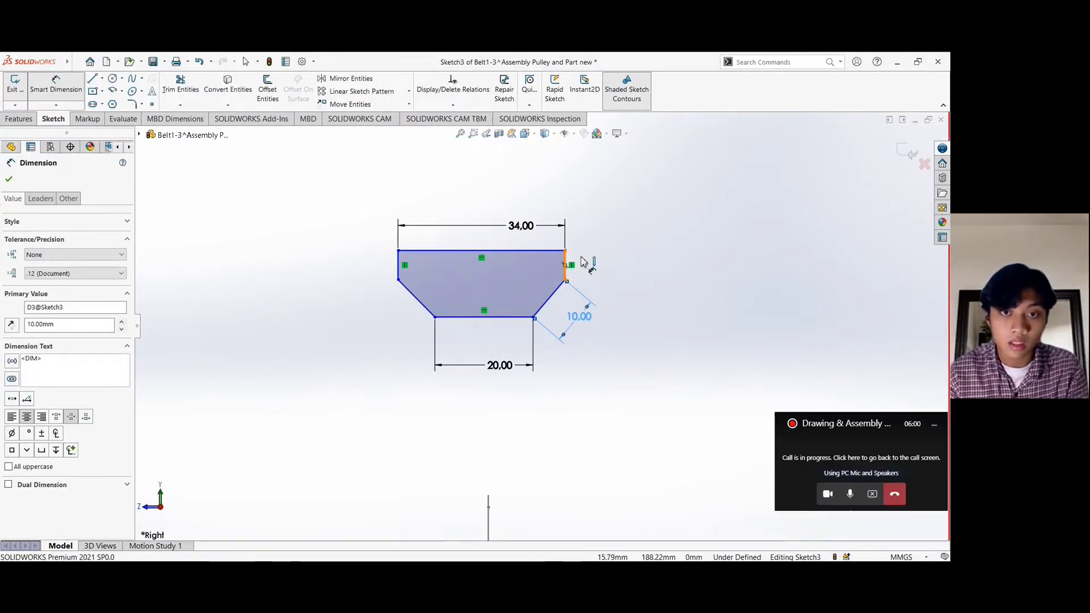
click(567, 265)
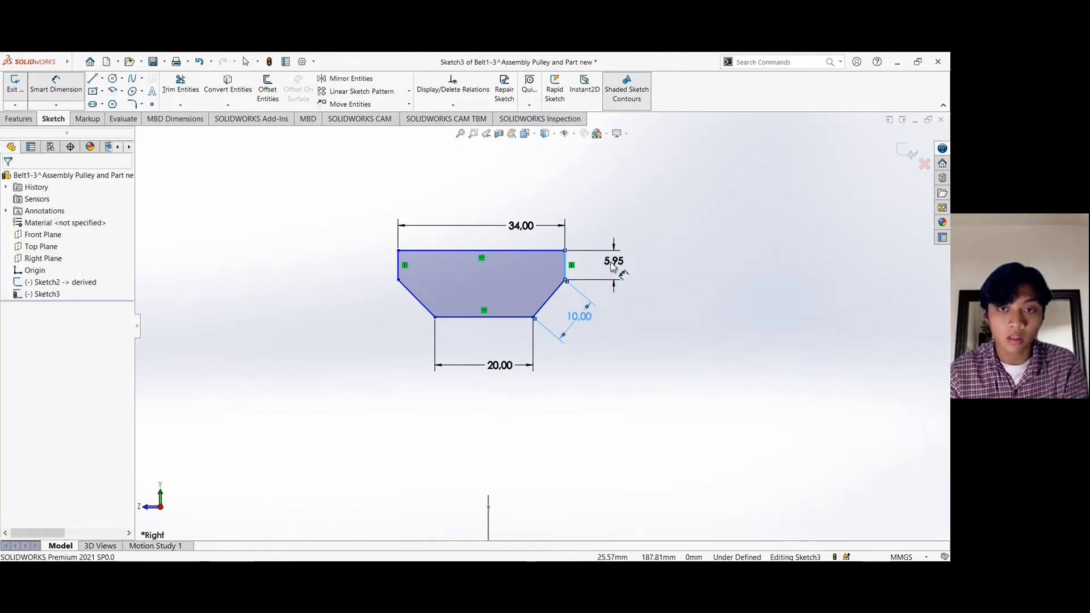
click(612, 267)
text(2)
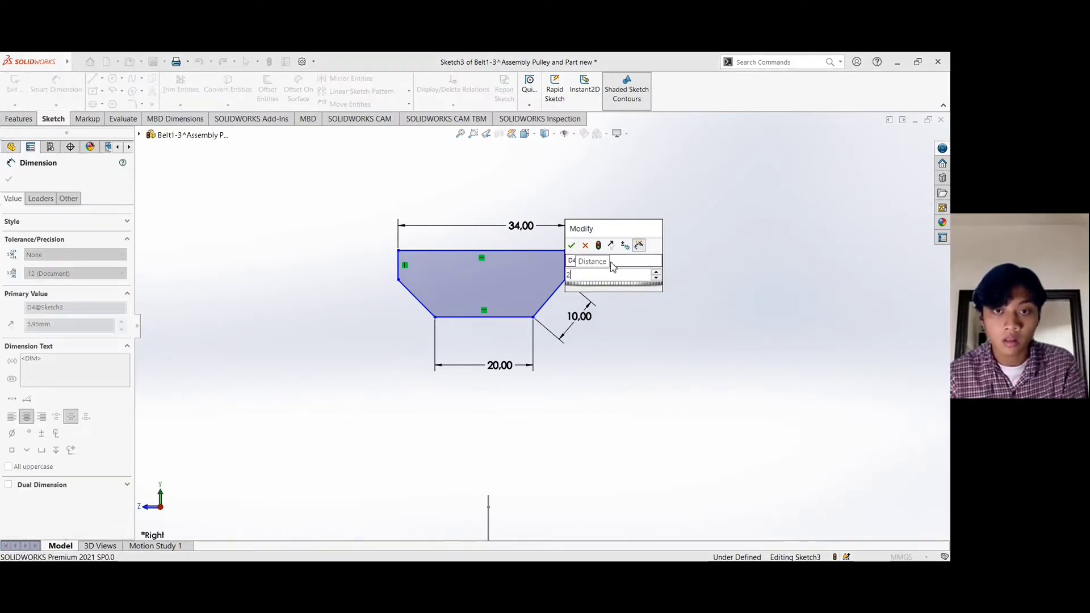
key(Return)
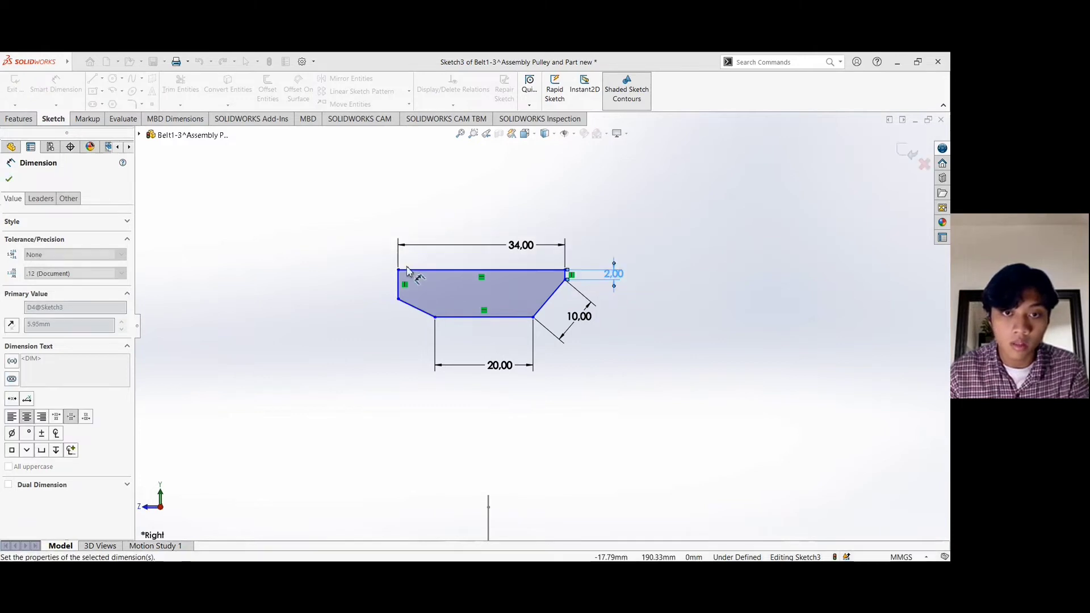
Dimension the belt profile's left vertical edge.
click(400, 284)
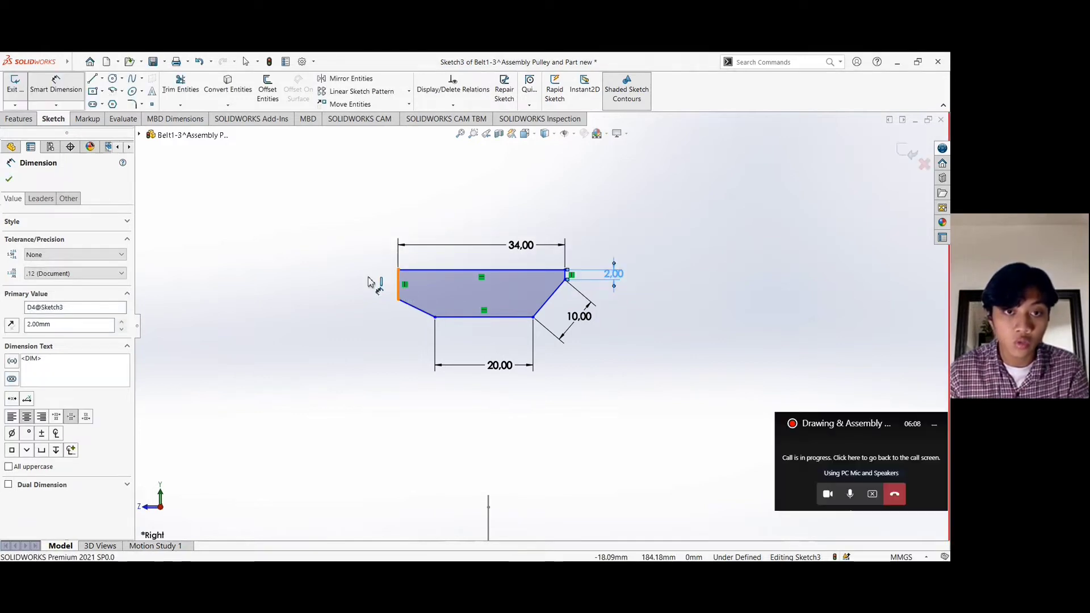
click(363, 280)
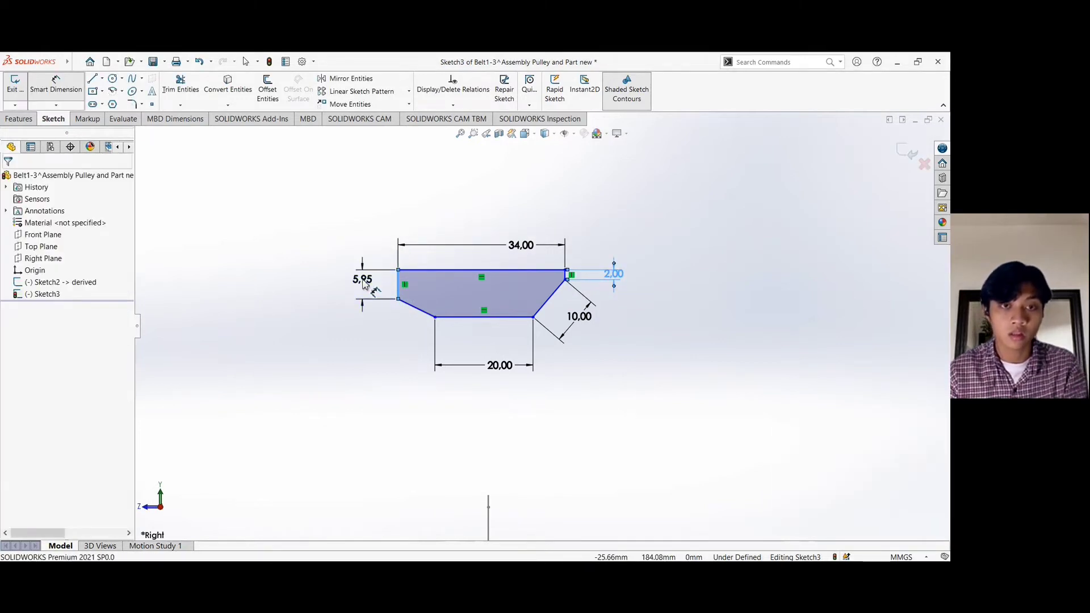
Set the length of the belt profile's short vertical edge opposite the dimensioned one to 2 mm.
text(2)
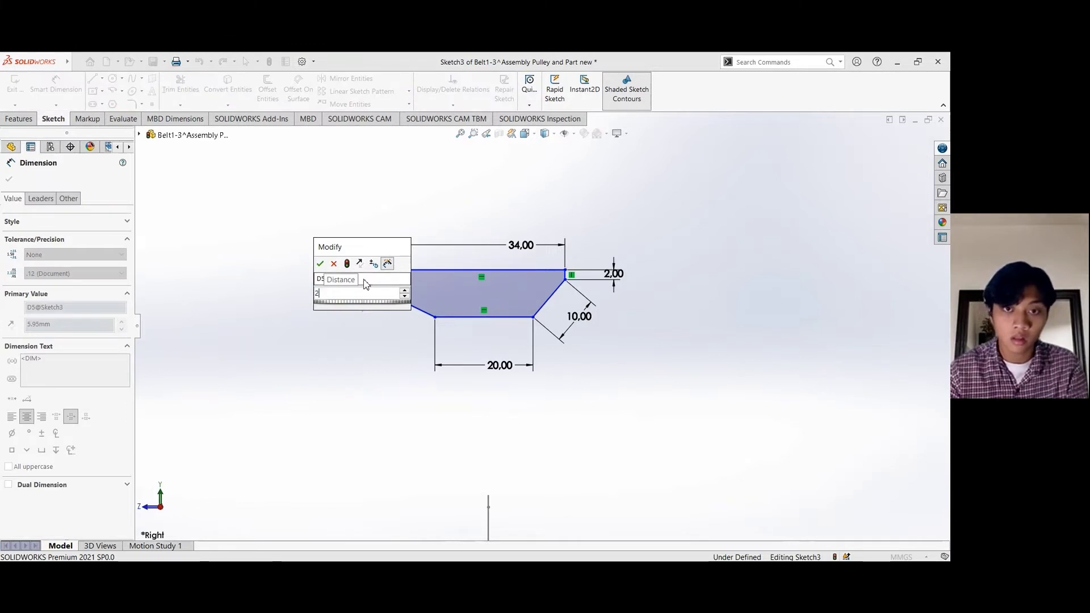
key(Return)
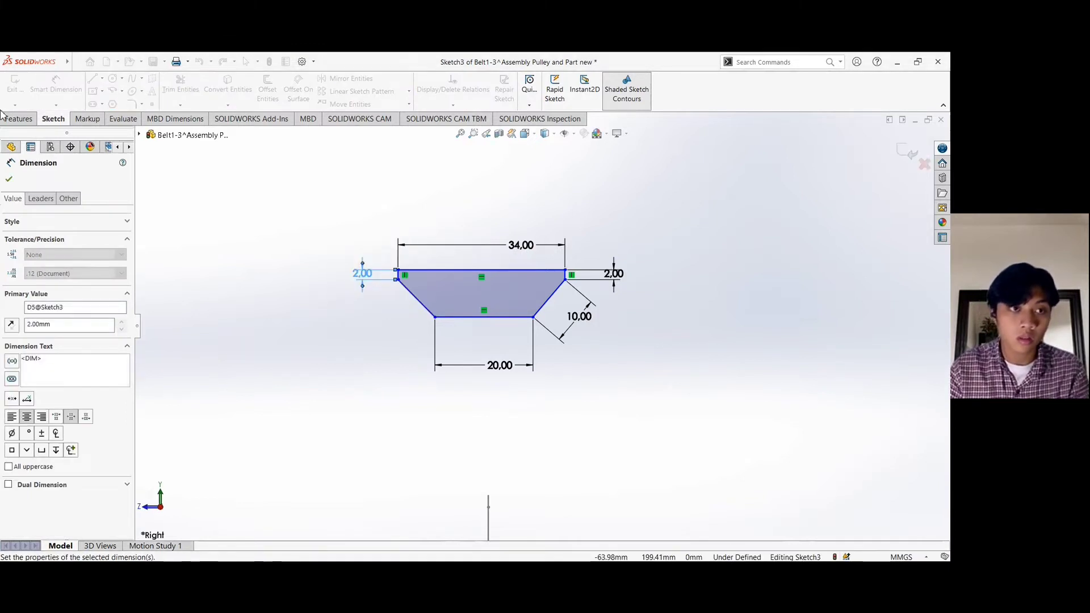
click(10, 180)
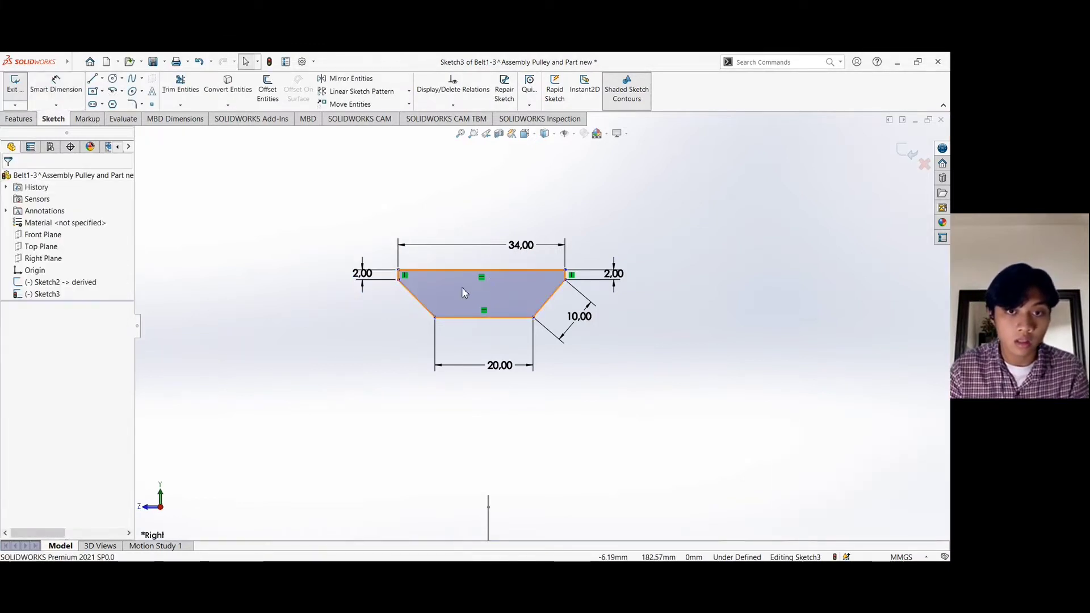
Add a vertical relation between the midpoints of the belt profile's upper and lower horizontal lines.
scroll(466, 276, down, 3)
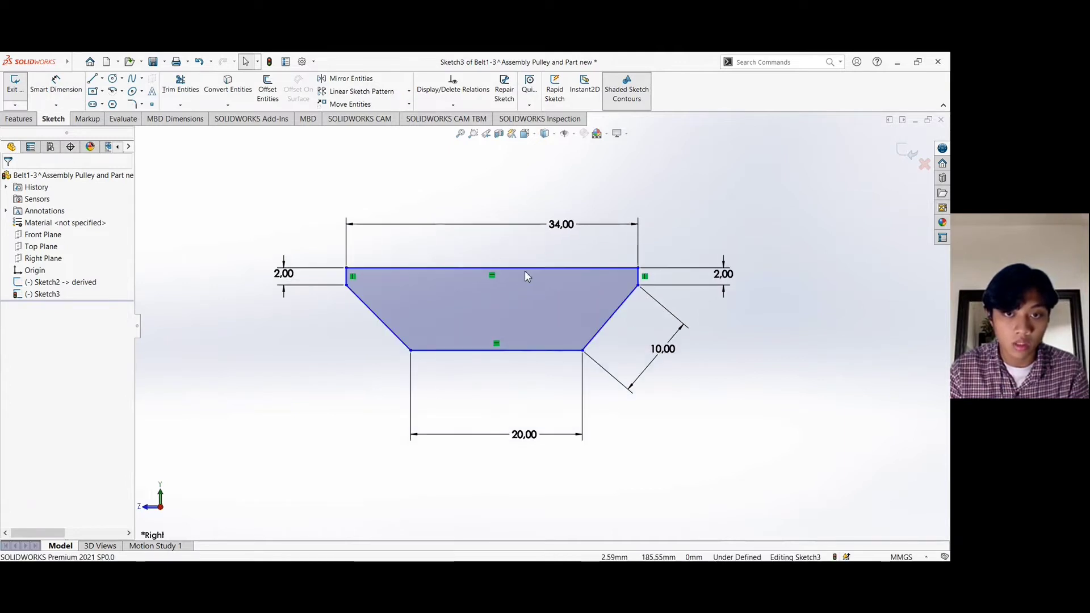
click(493, 272)
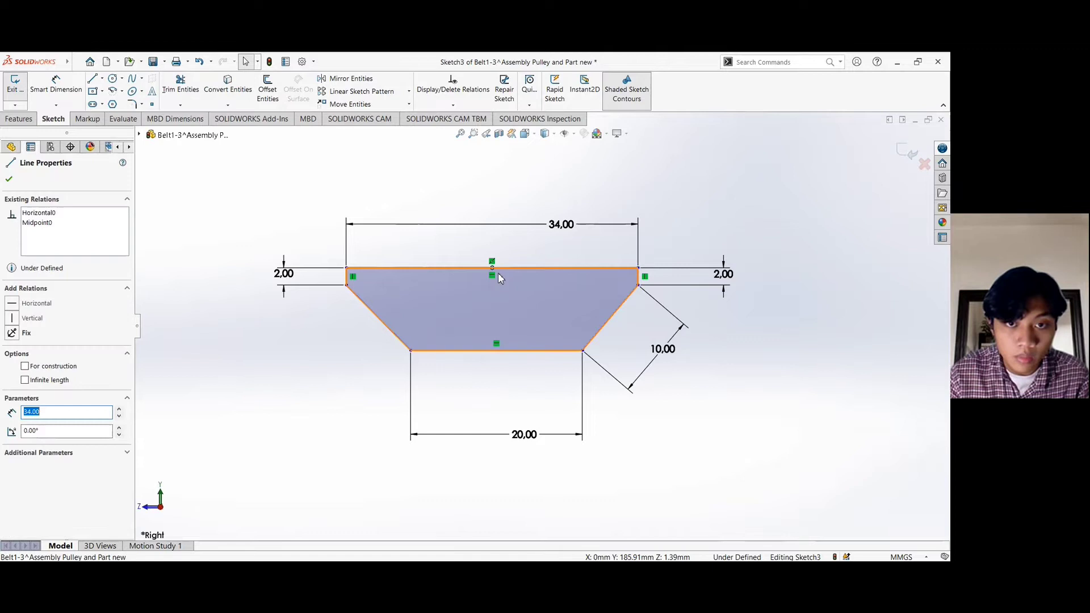
ctrl+click(496, 351)
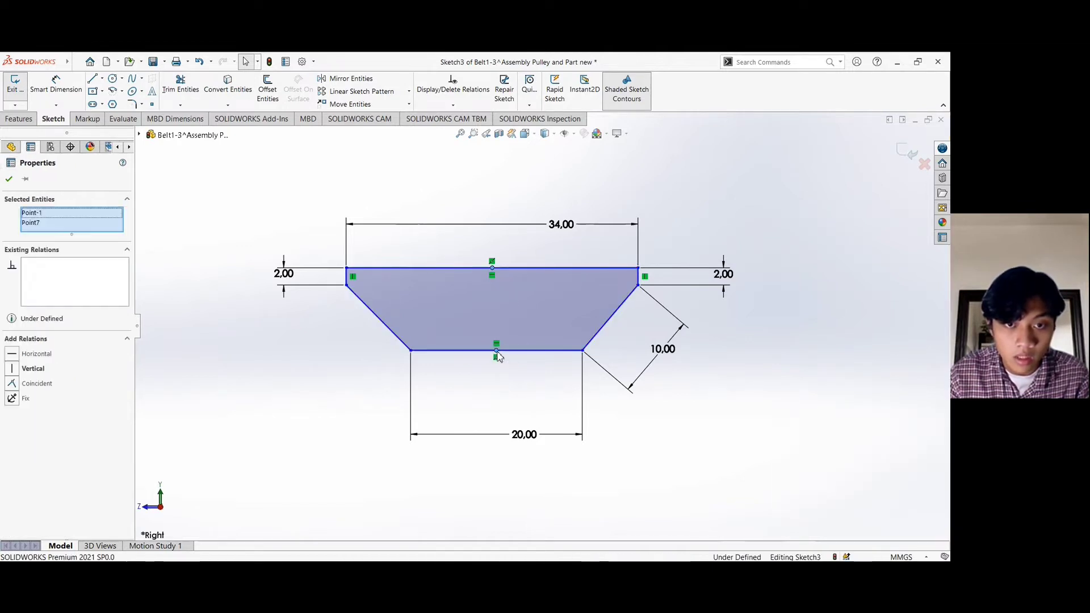
click(543, 310)
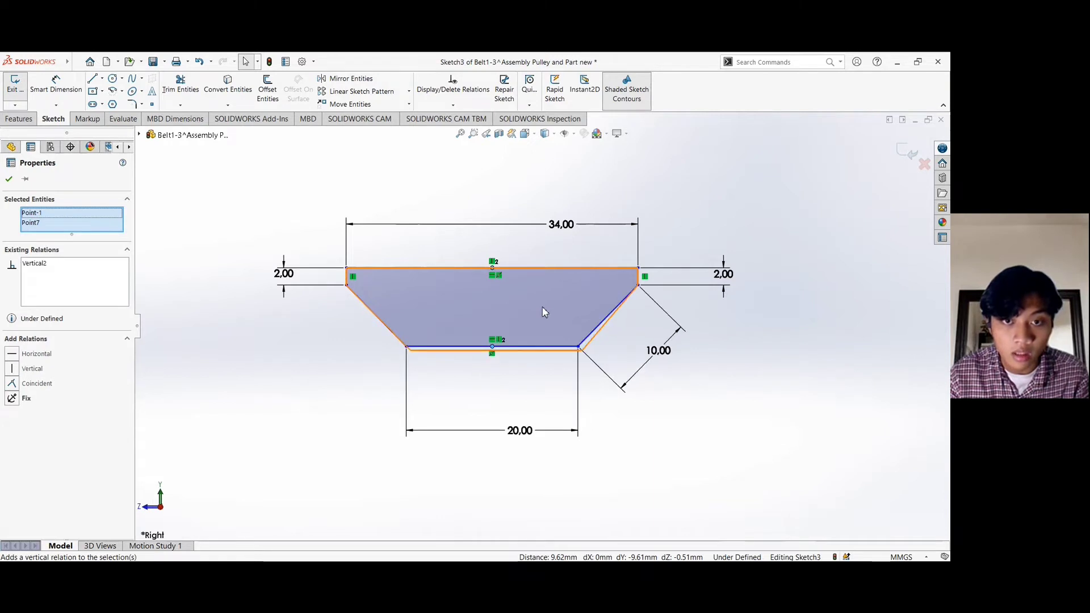
click(9, 181)
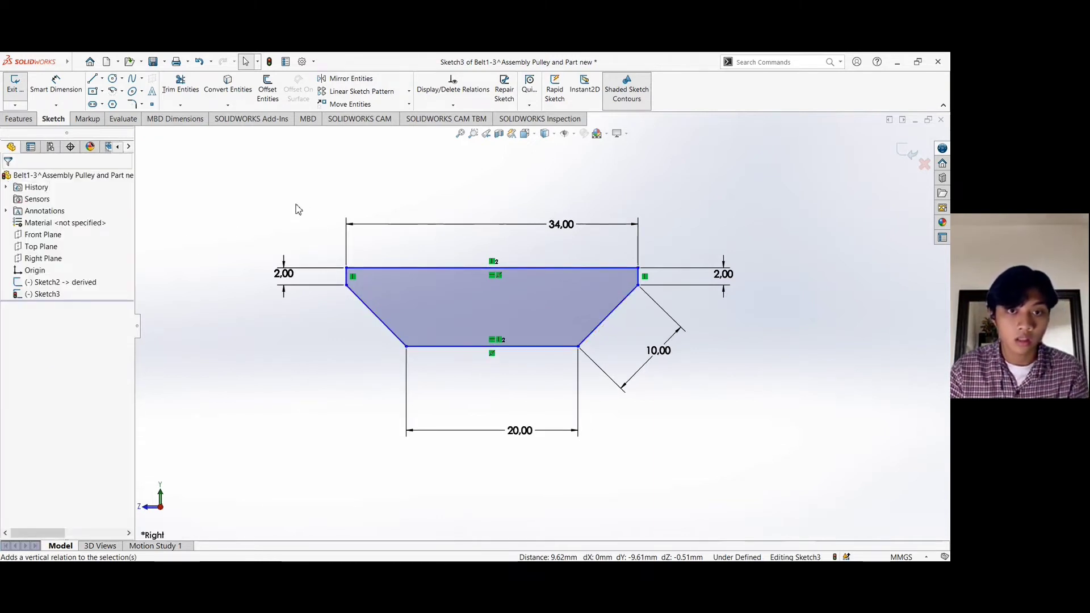
Add a pierce relation between the midpoint of the profile's 20 mm line and the arc of the belt path.
scroll(299, 210, up, 5)
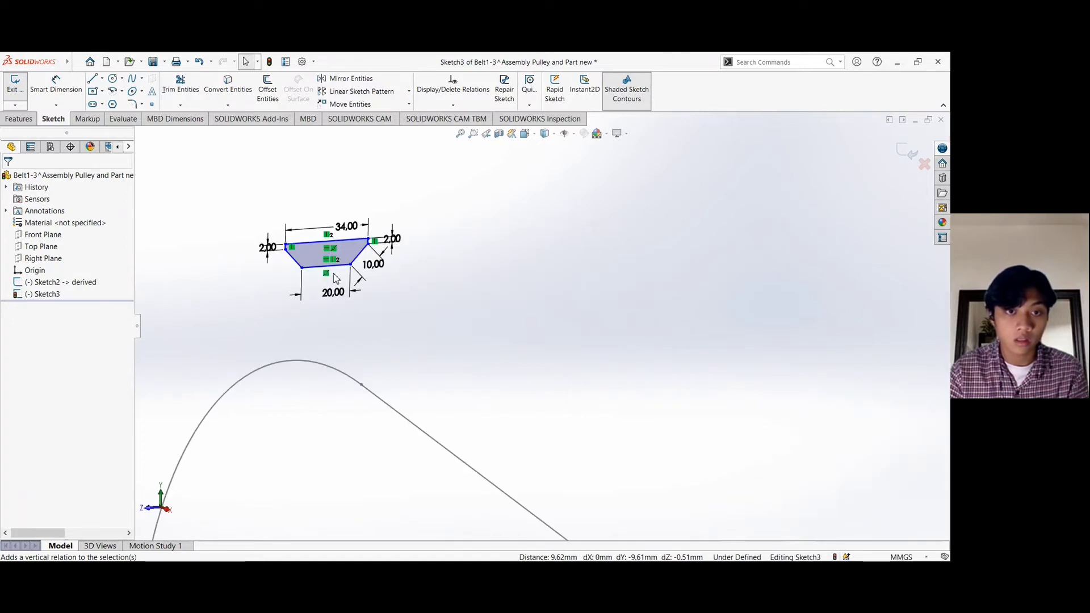
mouse_move(498, 293)
middle_down()
mouse_move(429, 275)
mouse_move(371, 310)
mouse_move(311, 314)
mouse_move(294, 340)
mouse_move(301, 358)
mouse_move(567, 391)
mouse_move(774, 372)
mouse_move(628, 323)
mouse_move(633, 380)
mouse_move(545, 457)
mouse_move(516, 397)
middle_up()
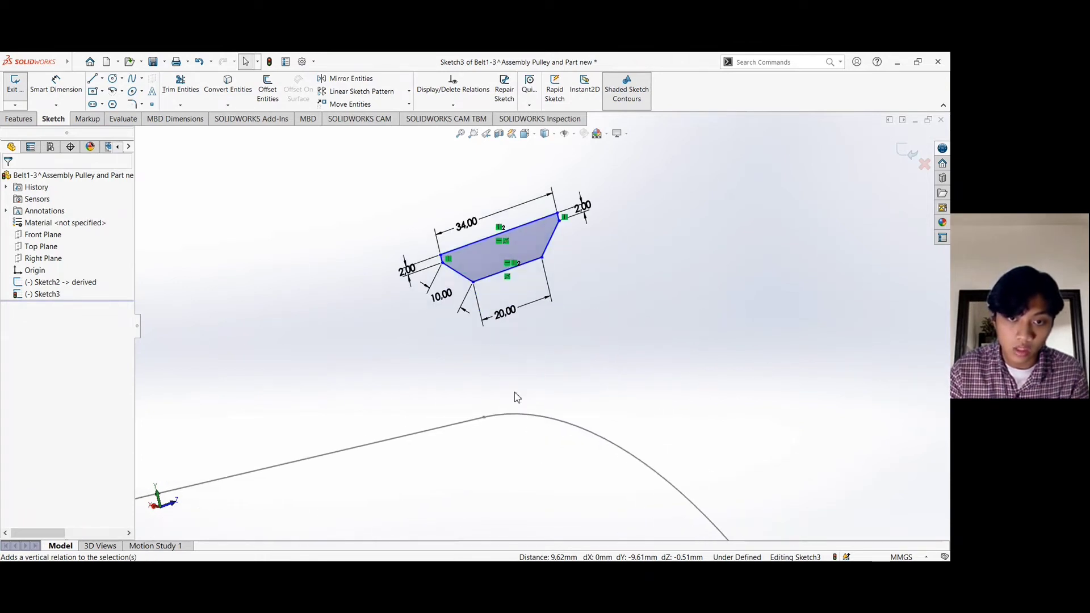
click(508, 275)
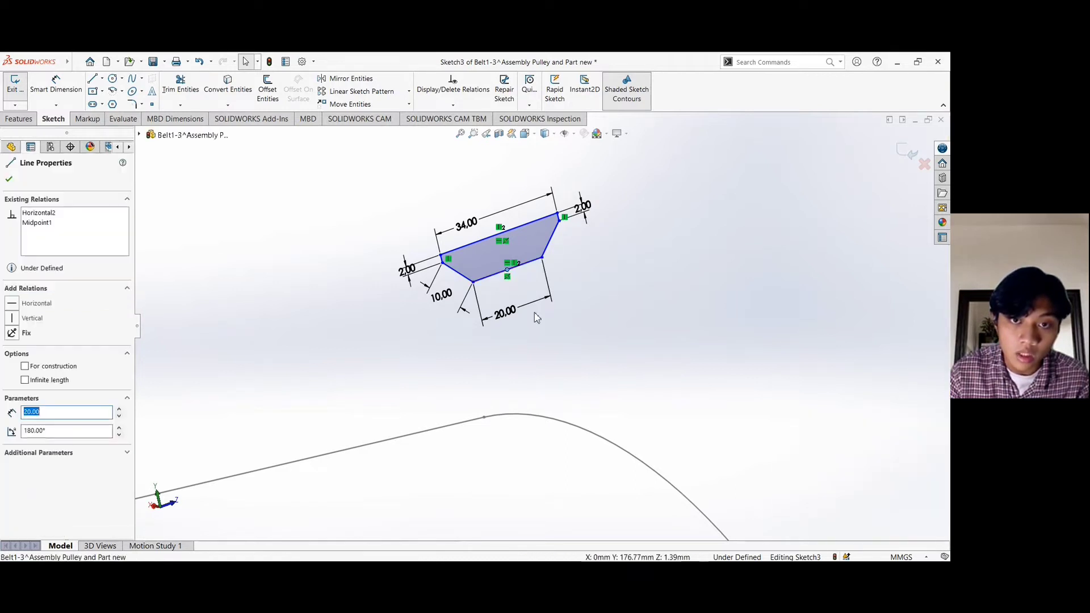
ctrl+click(571, 425)
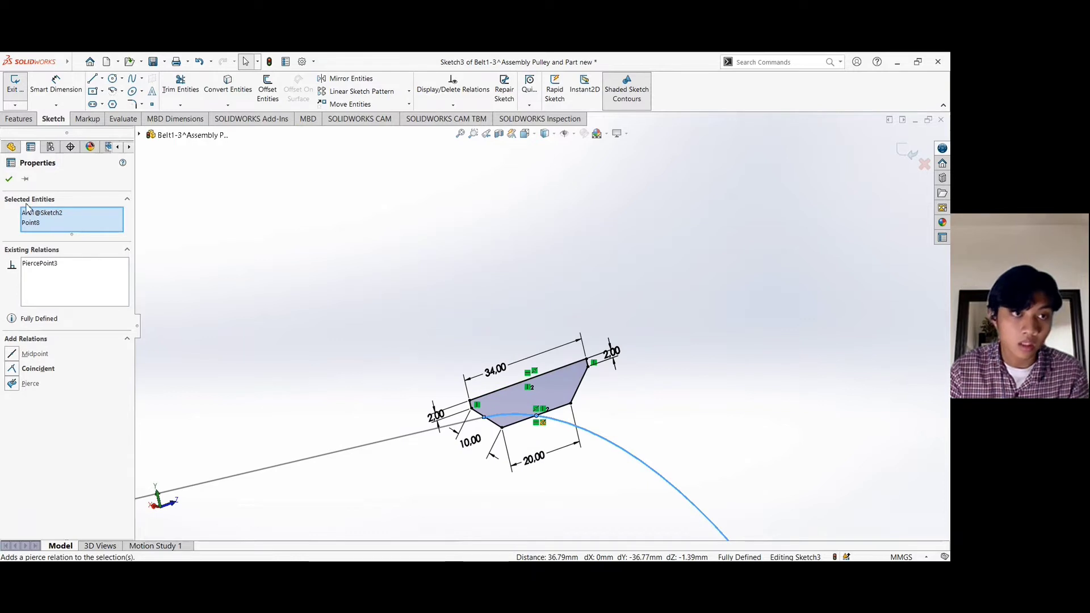
click(9, 180)
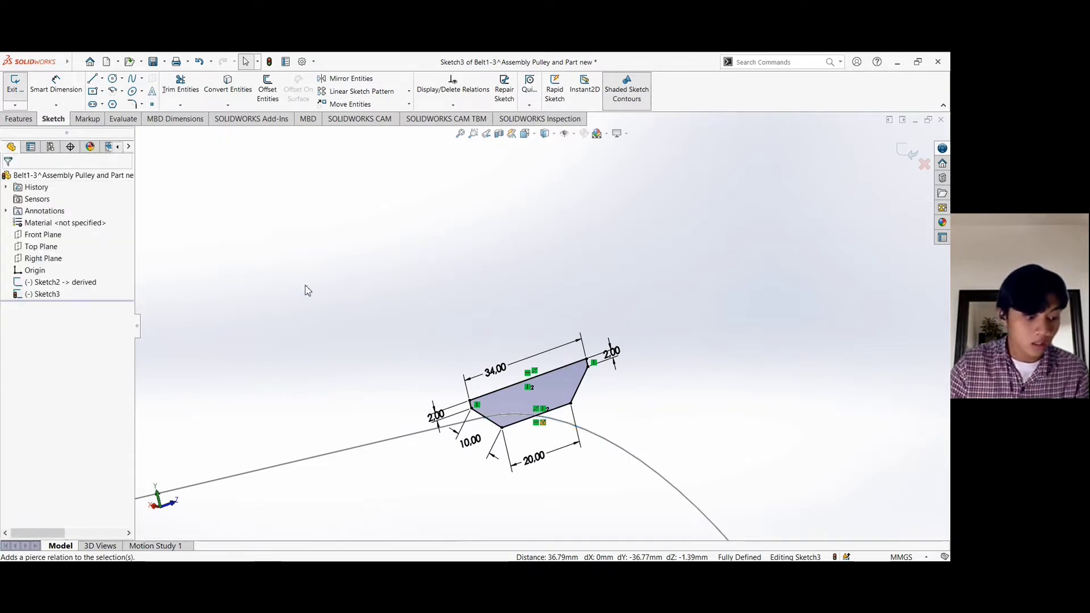
Create a swept boss using the trapezoidal Sketch3 as the profile and the closed belt curve Sketch2 as the path.
click(21, 119)
click(98, 82)
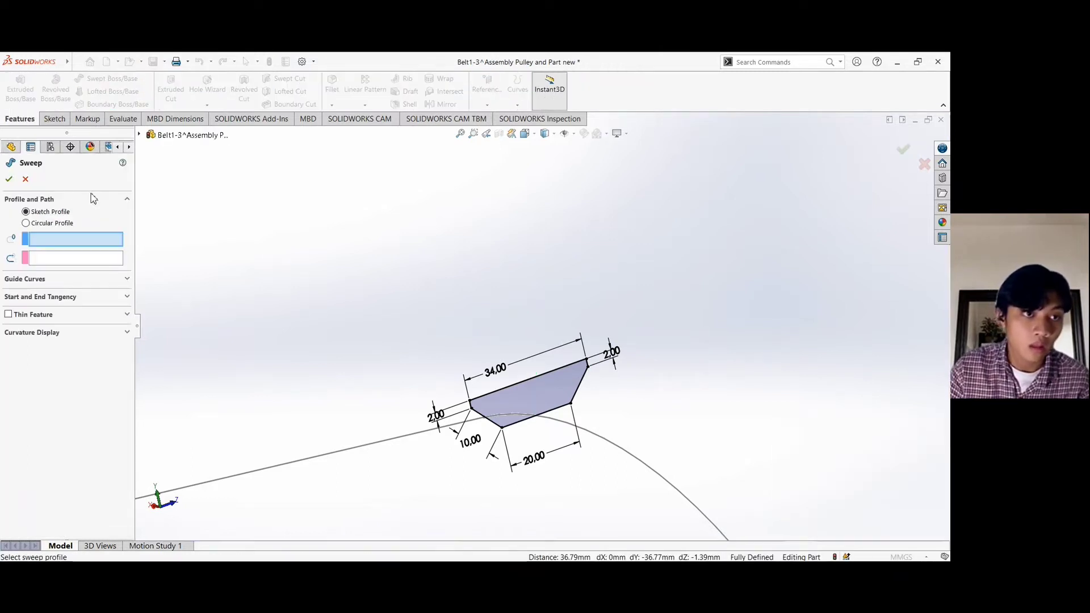
click(542, 380)
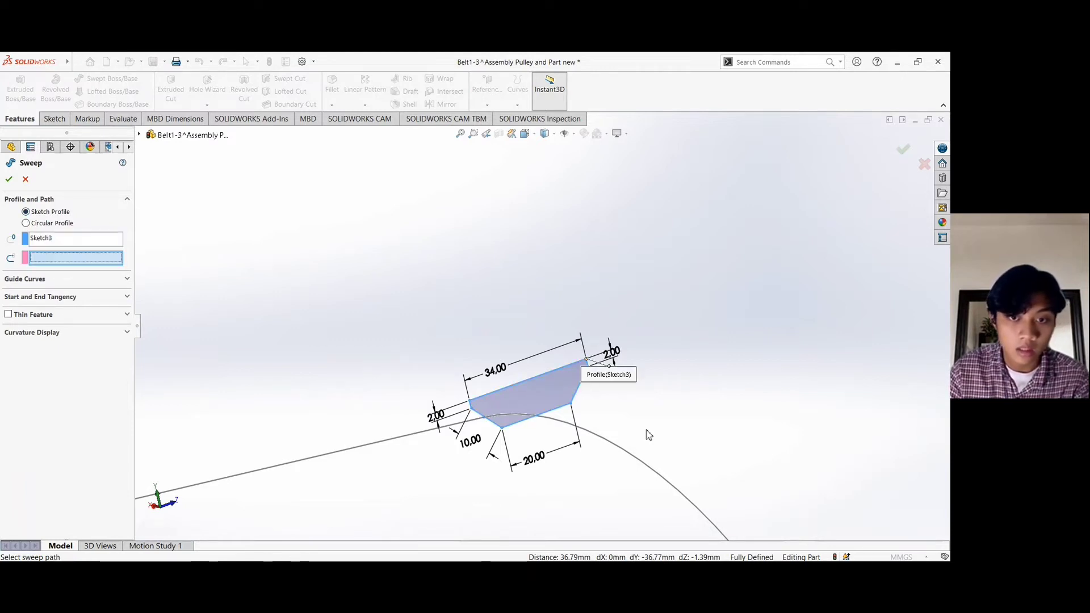
click(646, 468)
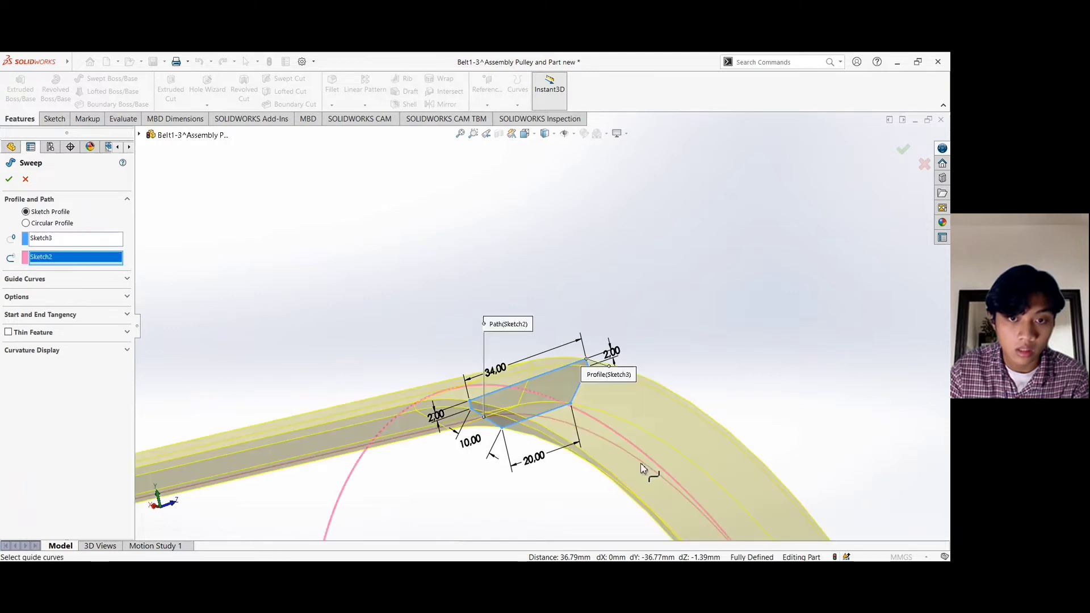
scroll(414, 353, up, 6)
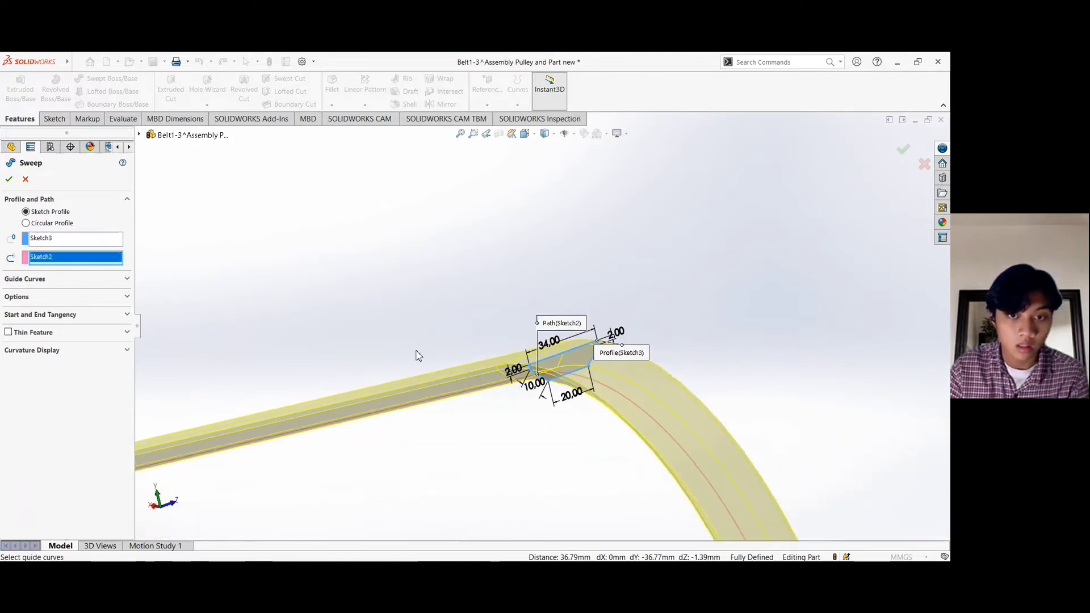
scroll(324, 295, down, 3)
scroll(755, 326, up, 2)
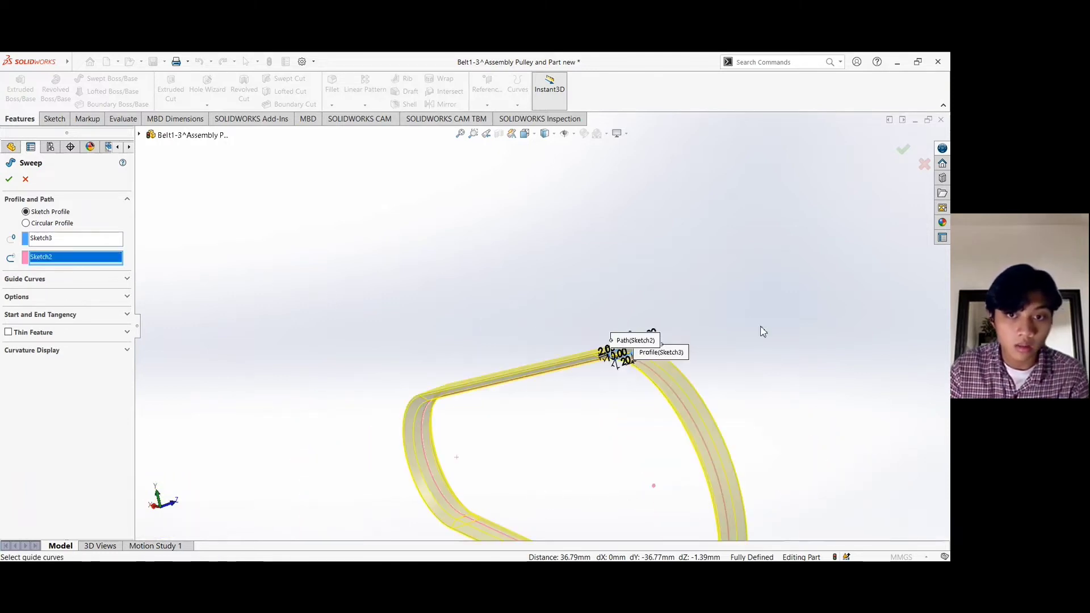
scroll(761, 332, down, 3)
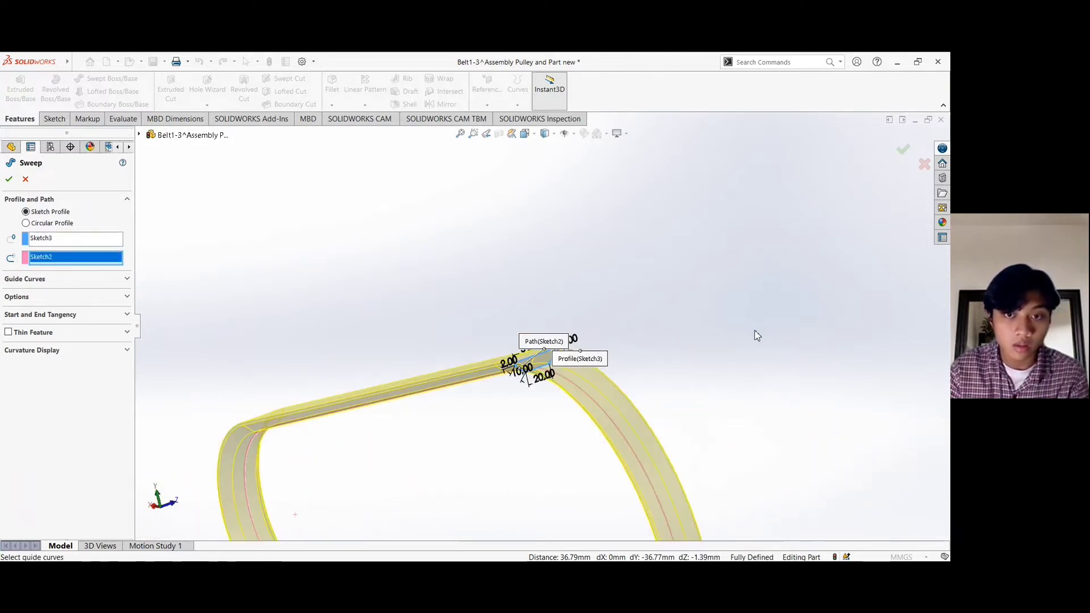
click(12, 179)
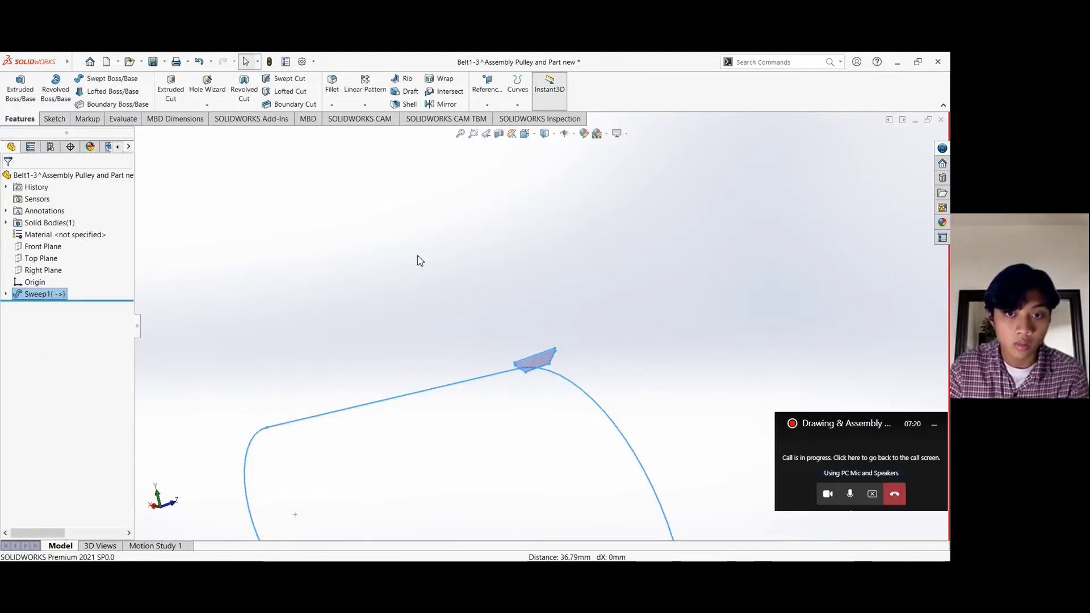
Return to the pulley assembly and inspect the swept belt around both pulleys from several angles.
middle_drag(417, 259, 298, 228)
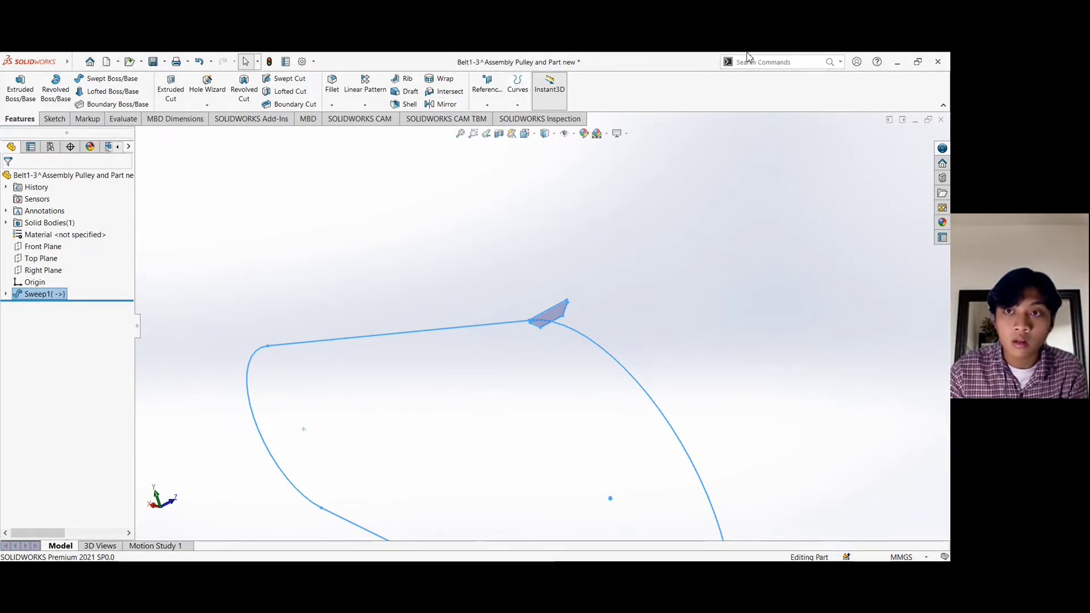
click(903, 67)
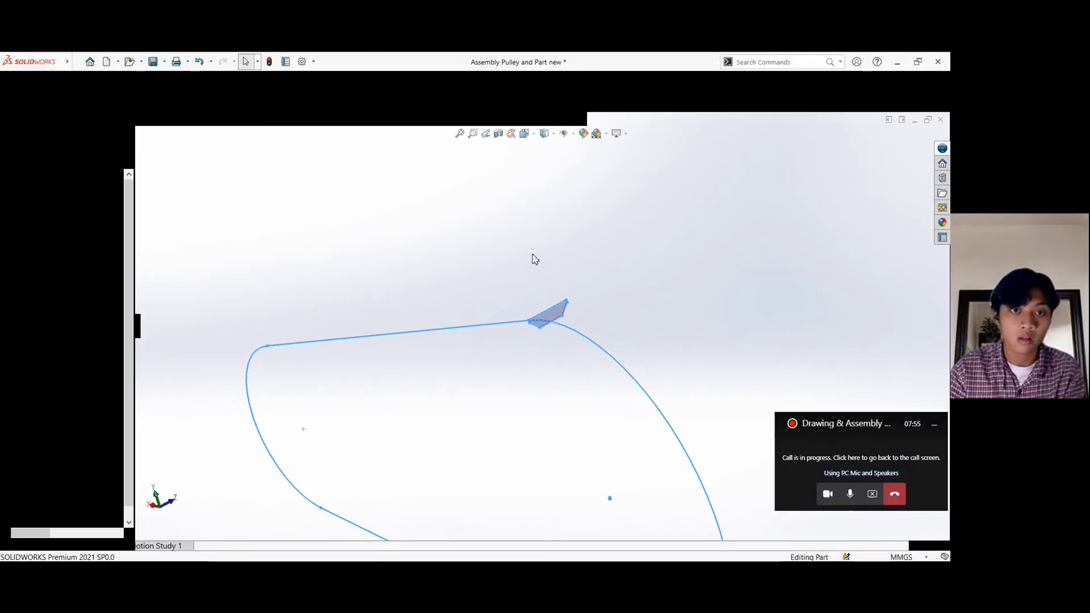
middle_drag(743, 245, 741, 275)
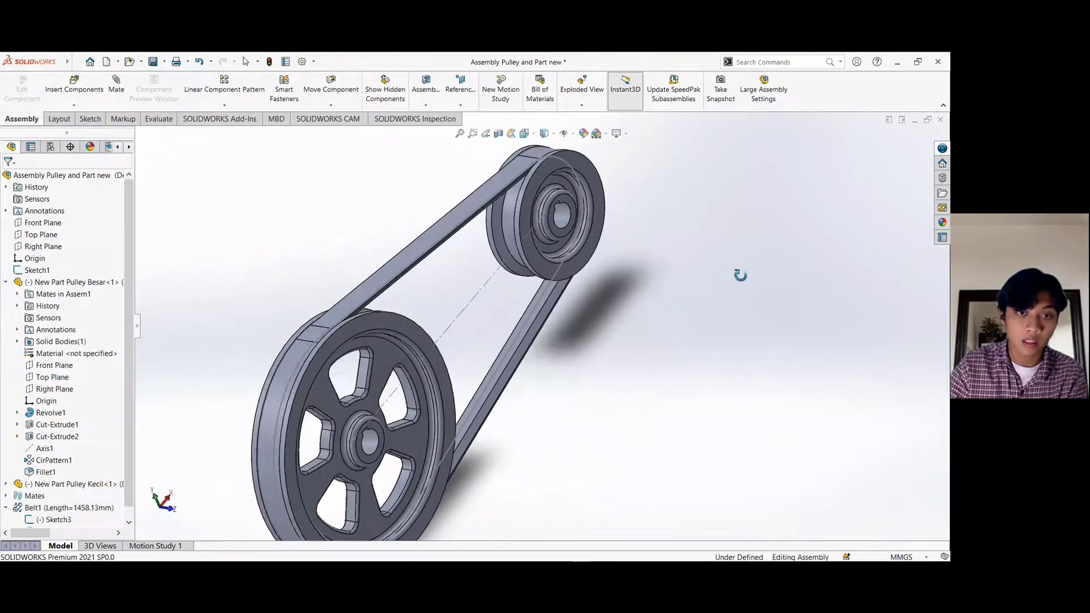
middle_drag(207, 341, 275, 182)
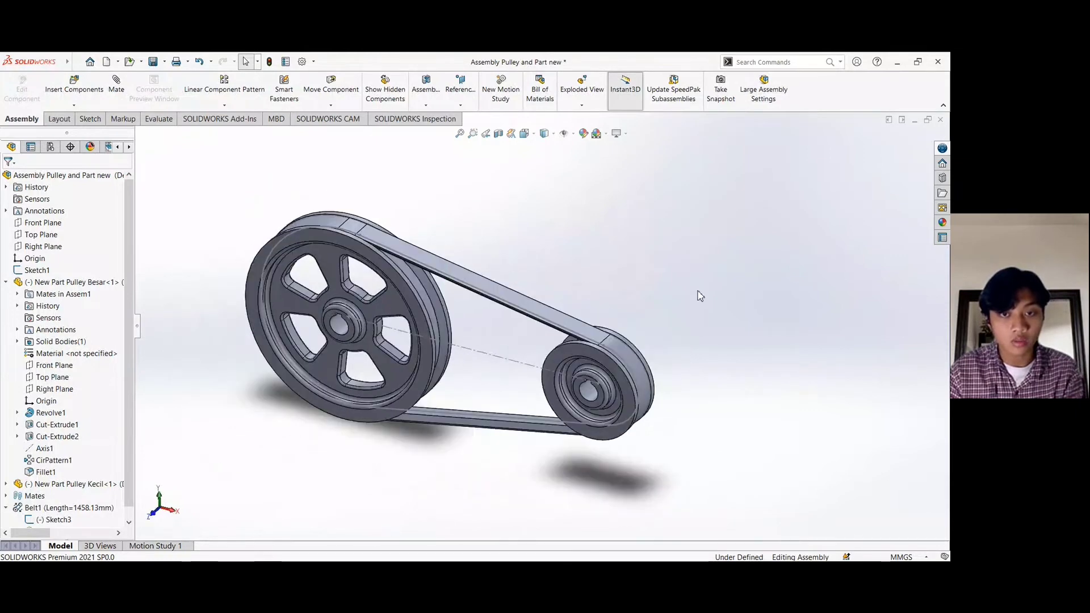
middle_drag(704, 269, 788, 267)
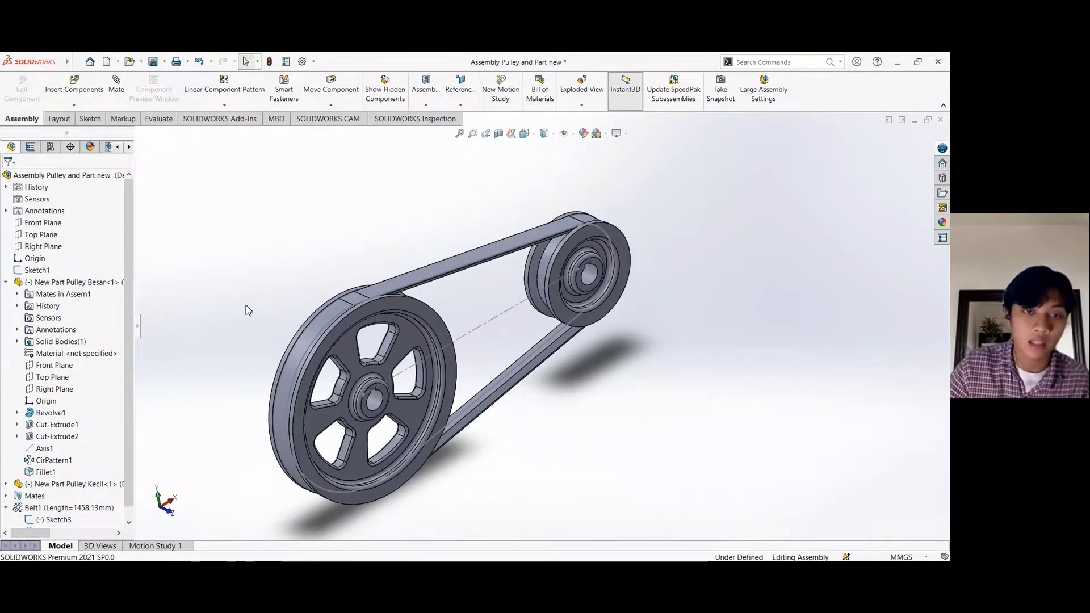
middle_drag(248, 310, 427, 289)
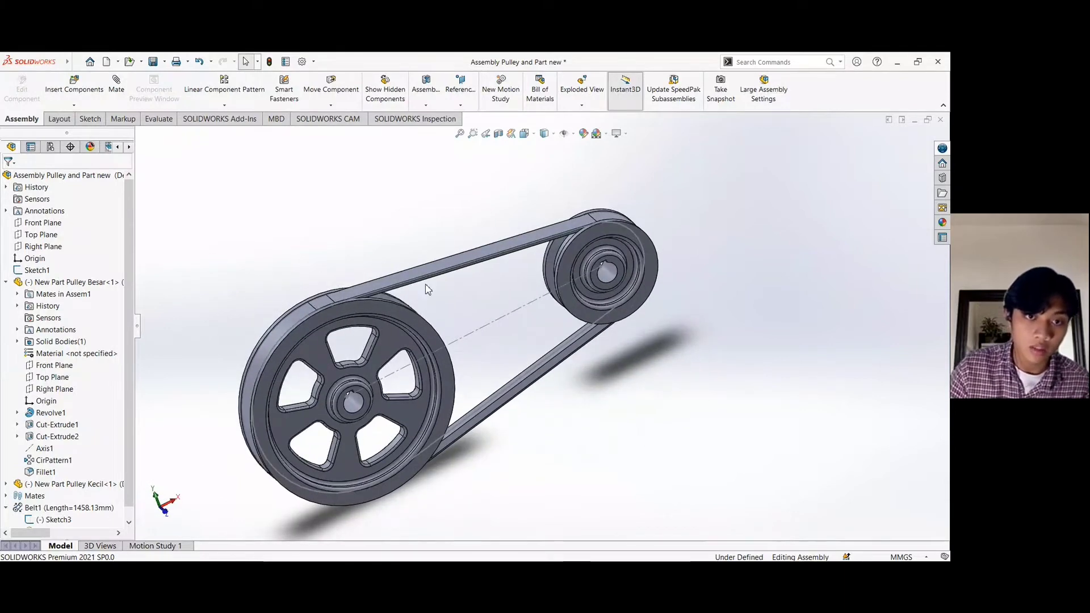
scroll(439, 294, down, 2)
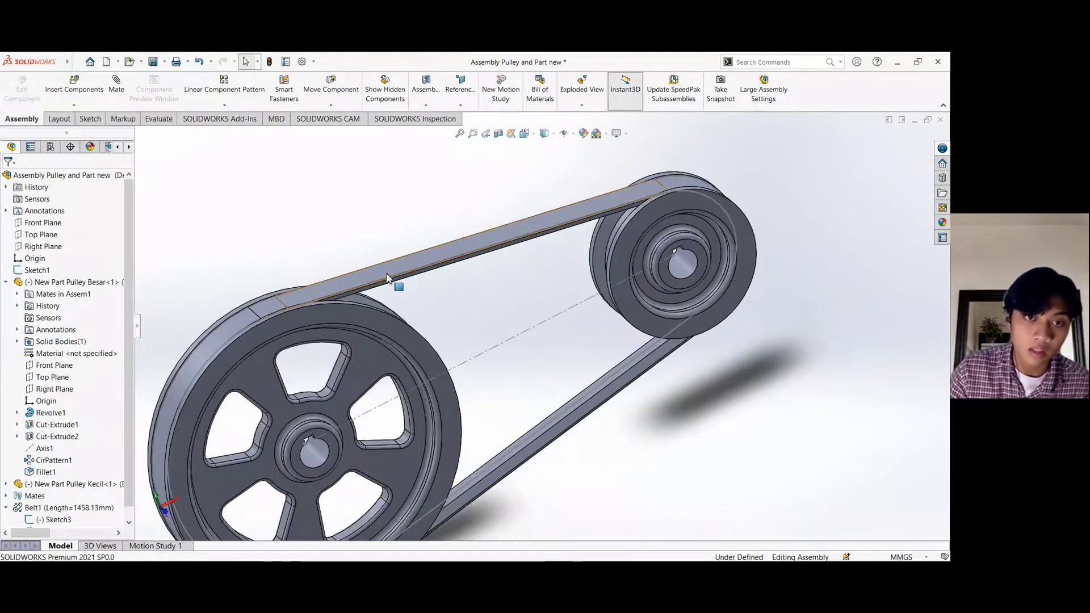
middle_drag(212, 273, 725, 254)
middle_drag(850, 247, 834, 260)
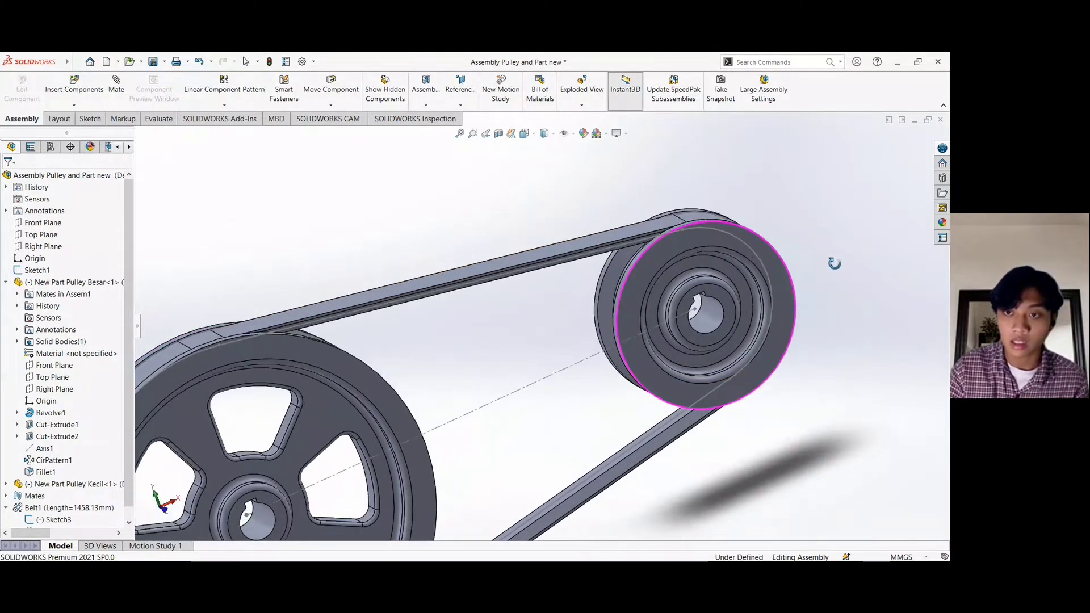
Apply the brushed steel appearance from the Metal > Steel appearances to the large pulley.
click(944, 223)
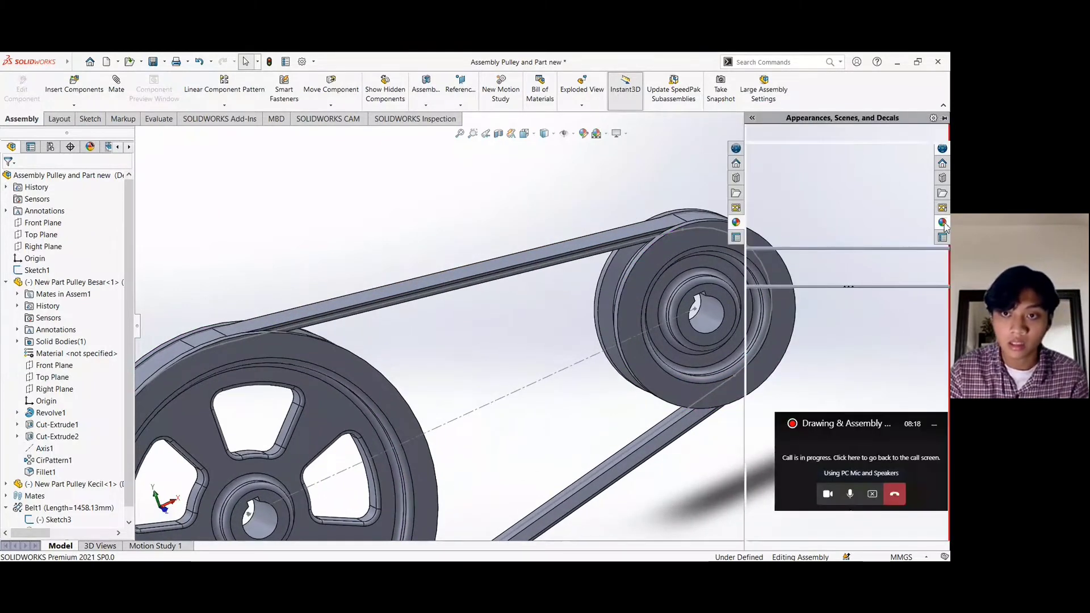
click(786, 150)
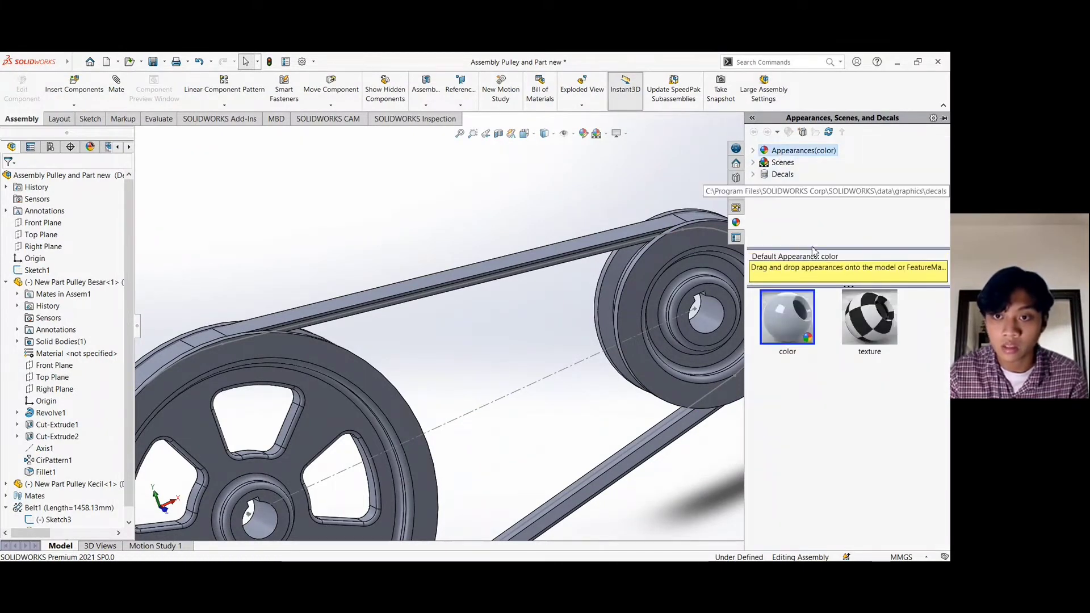
click(753, 151)
click(794, 176)
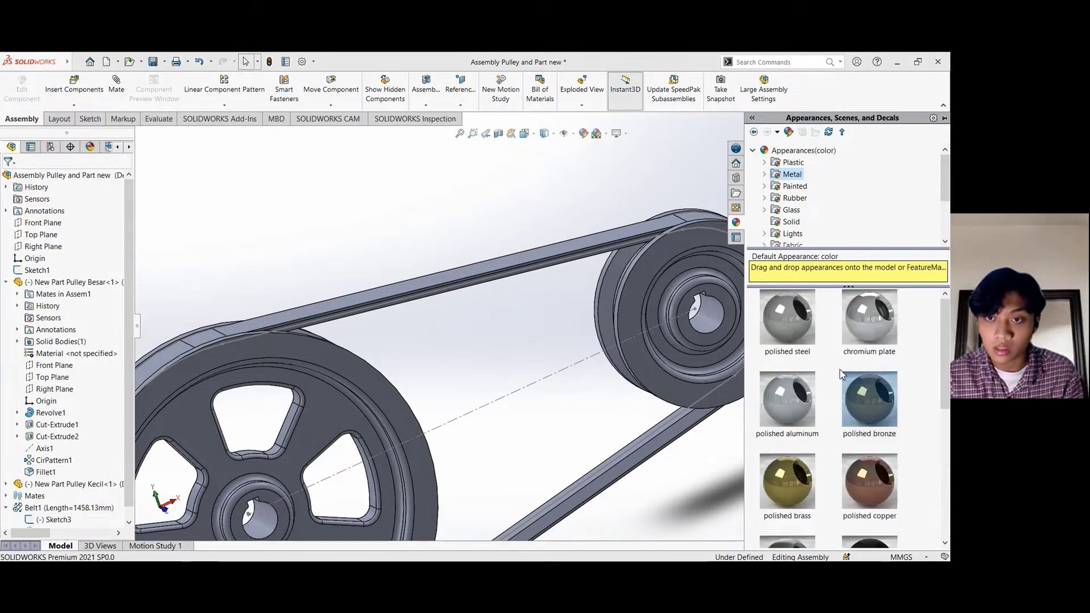
scroll(795, 216, down, 2)
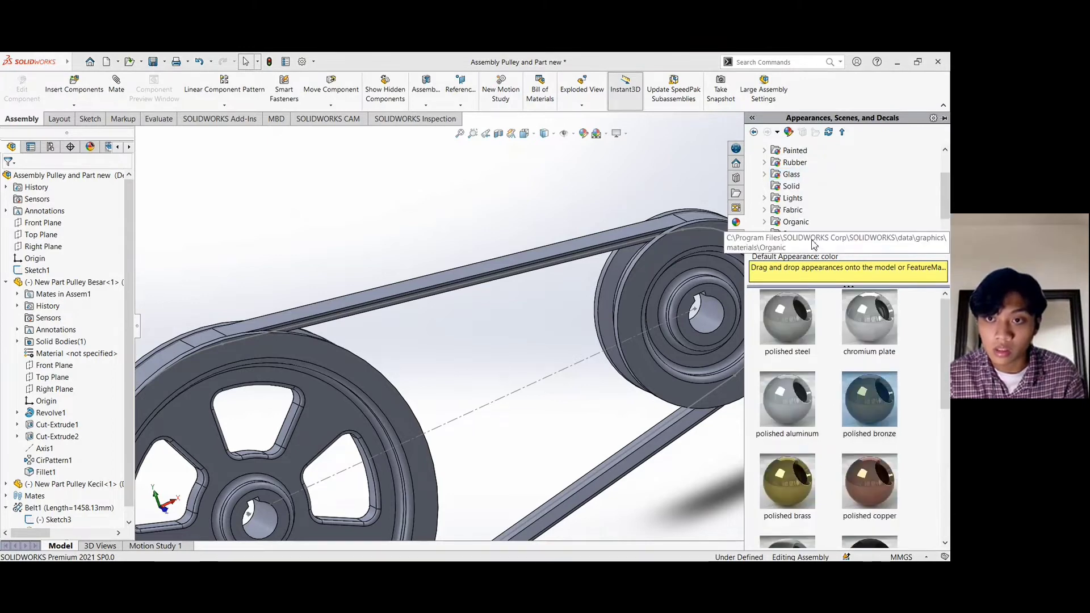
scroll(803, 218, up, 2)
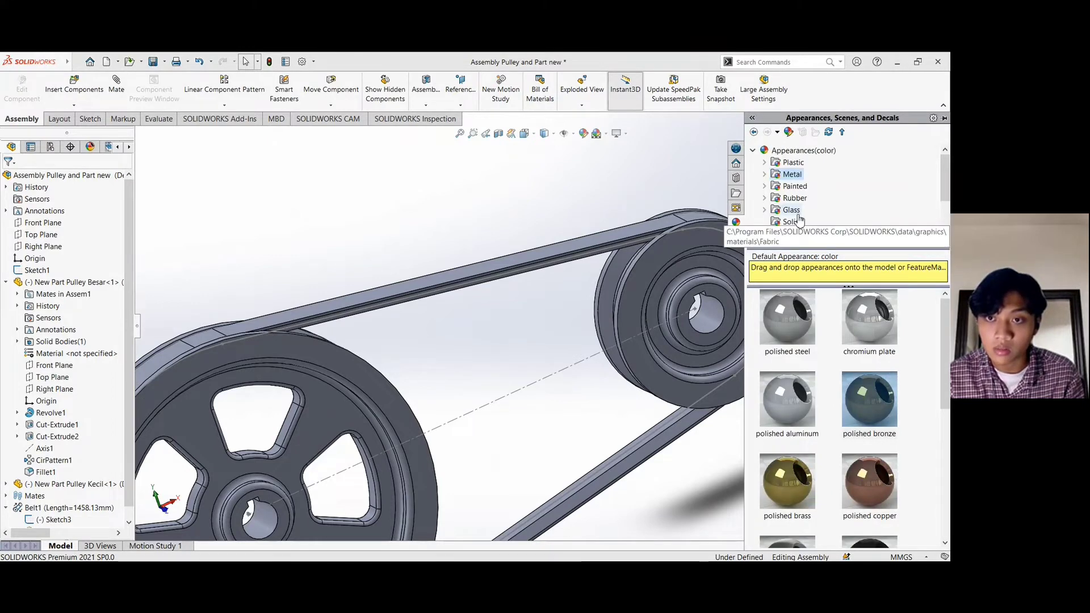
double_click(792, 176)
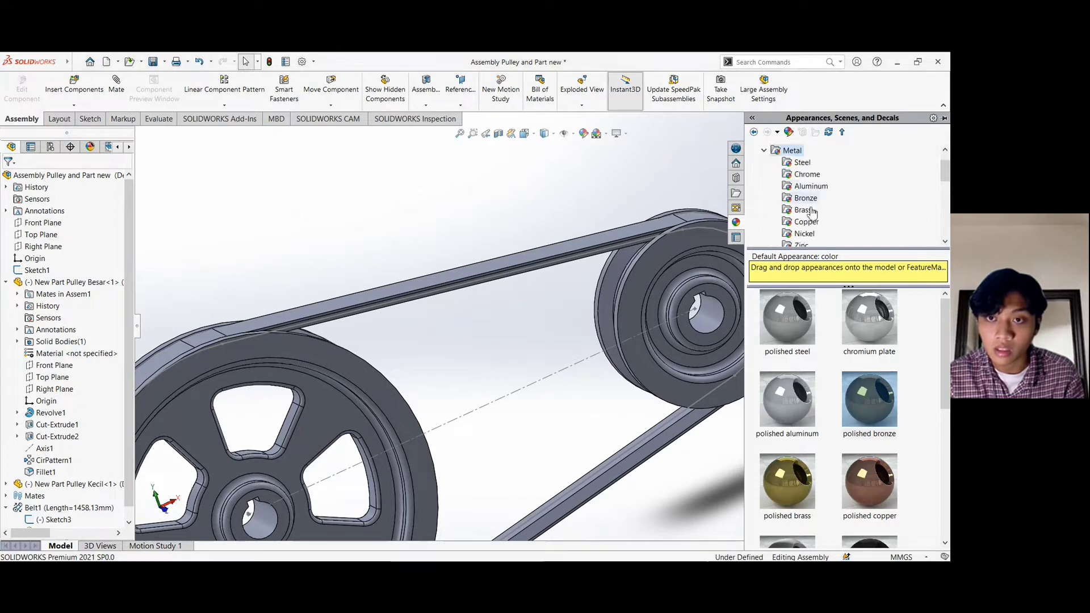
click(802, 164)
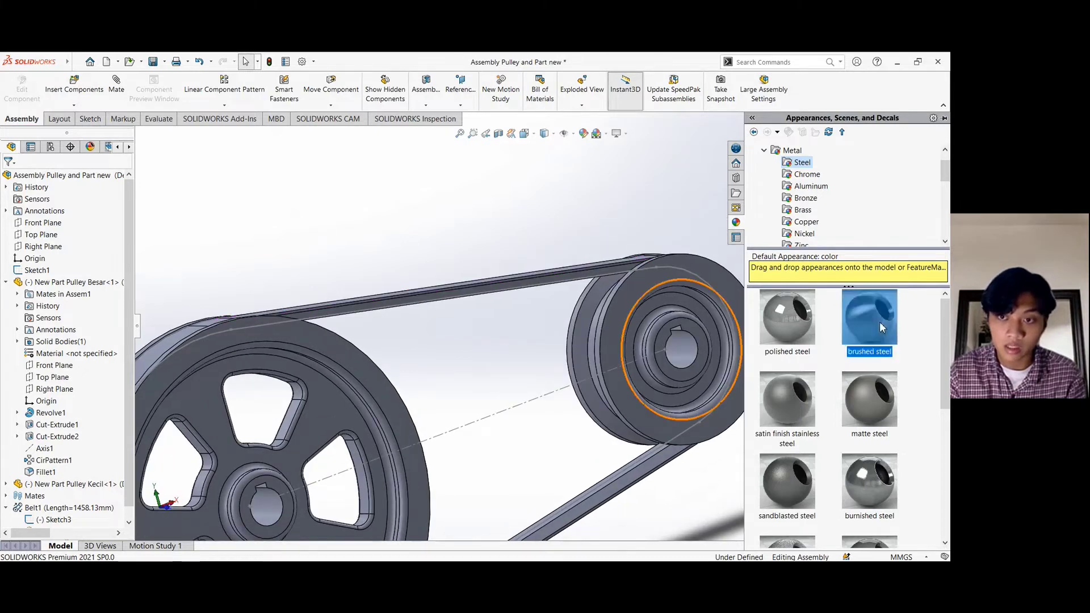
drag(880, 321, 376, 374)
click(373, 373)
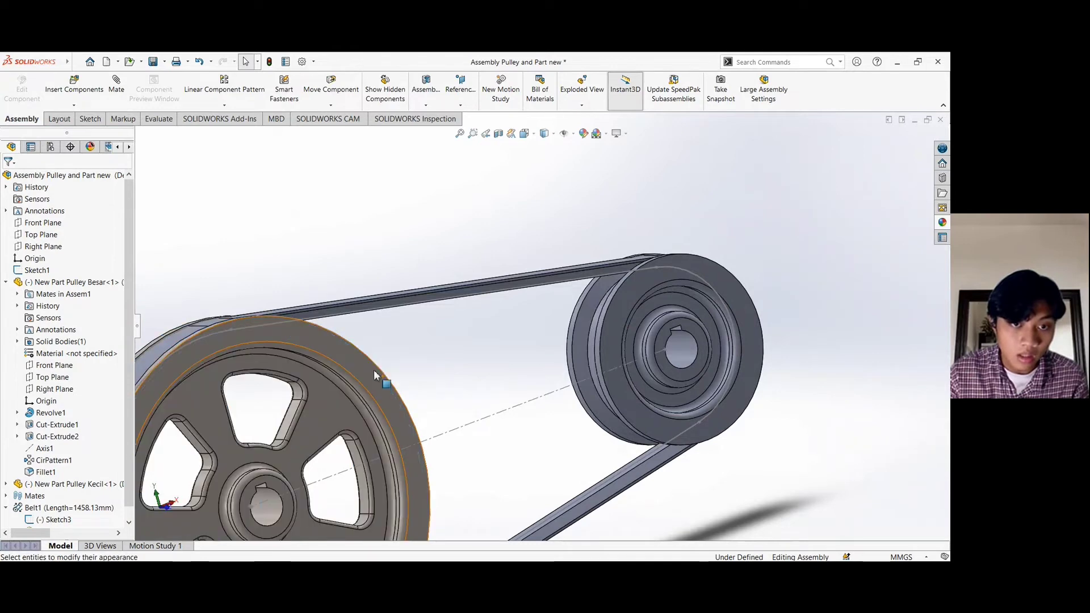
Apply the brushed steel appearance to the small pulley.
scroll(312, 265, down, 1)
scroll(292, 299, down, 1)
scroll(291, 301, up, 3)
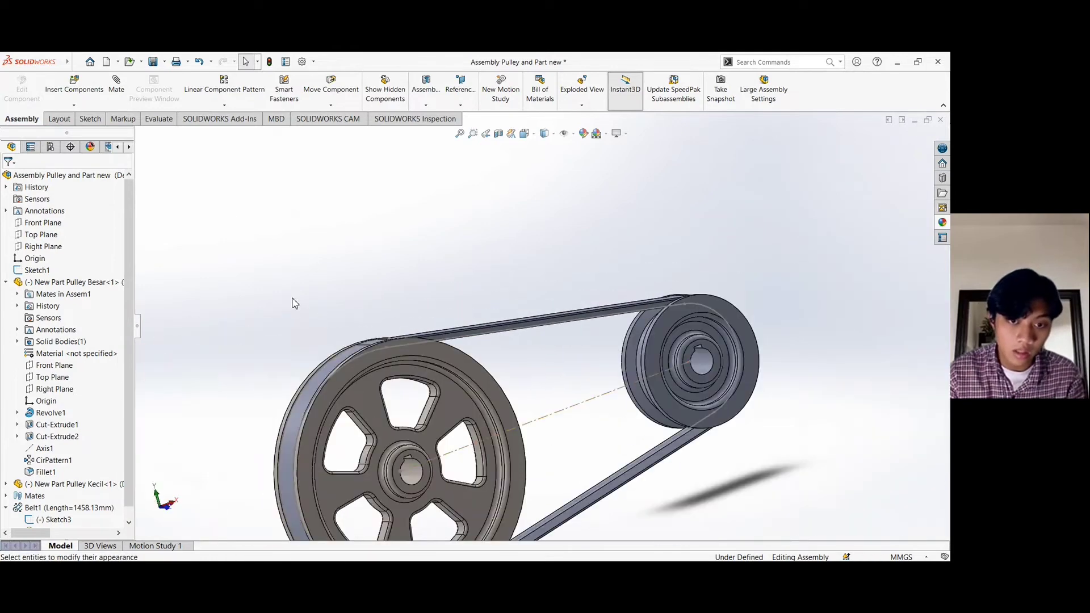
scroll(689, 370, down, 3)
click(941, 223)
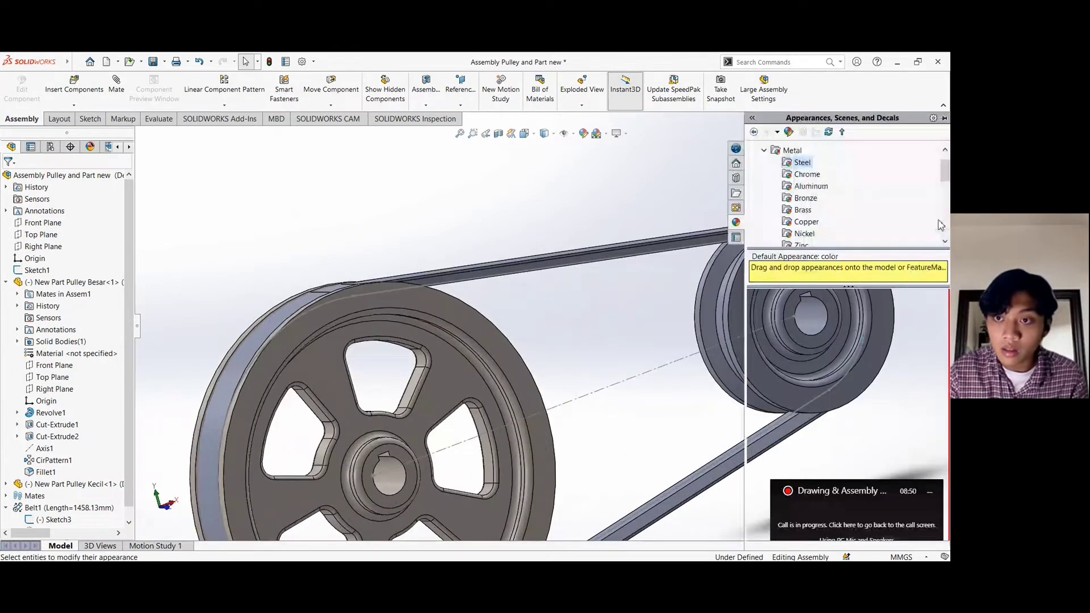
mouse_move(880, 328)
mouse_down()
mouse_move(733, 296)
mouse_move(745, 309)
mouse_up()
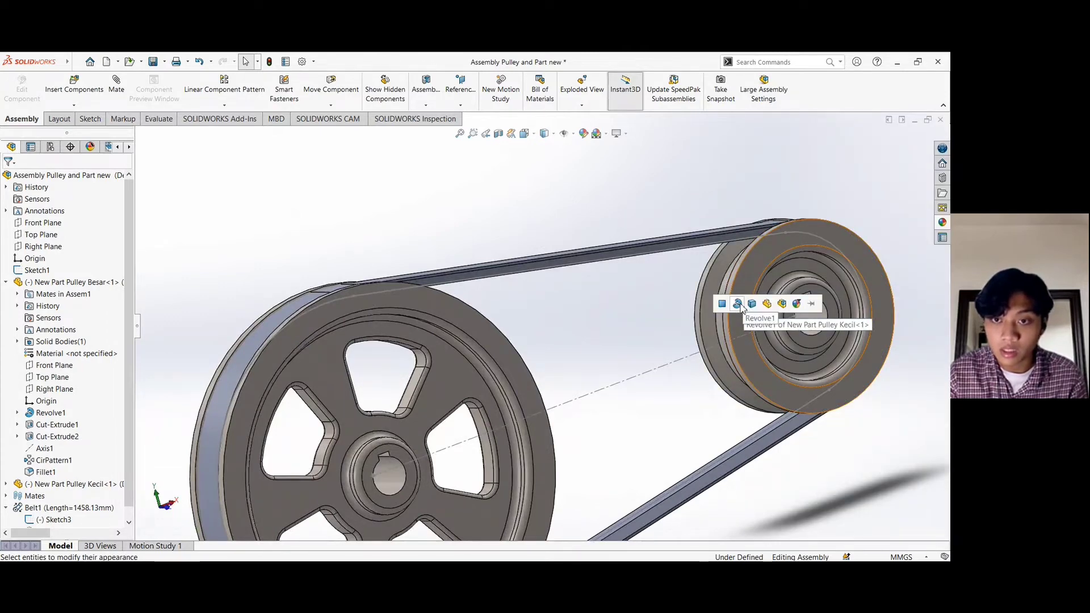
click(743, 303)
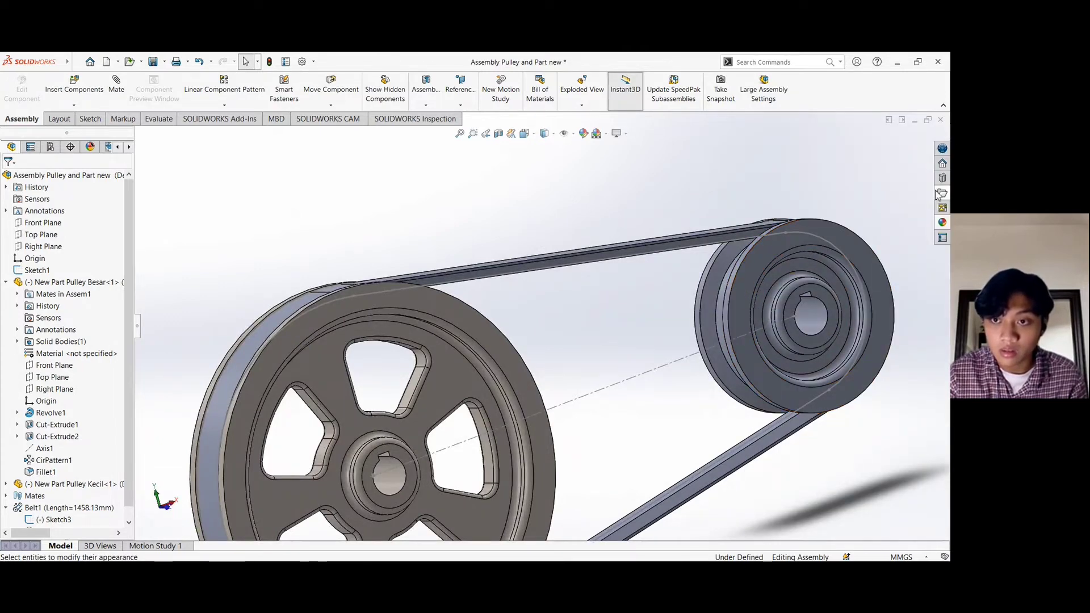
click(944, 226)
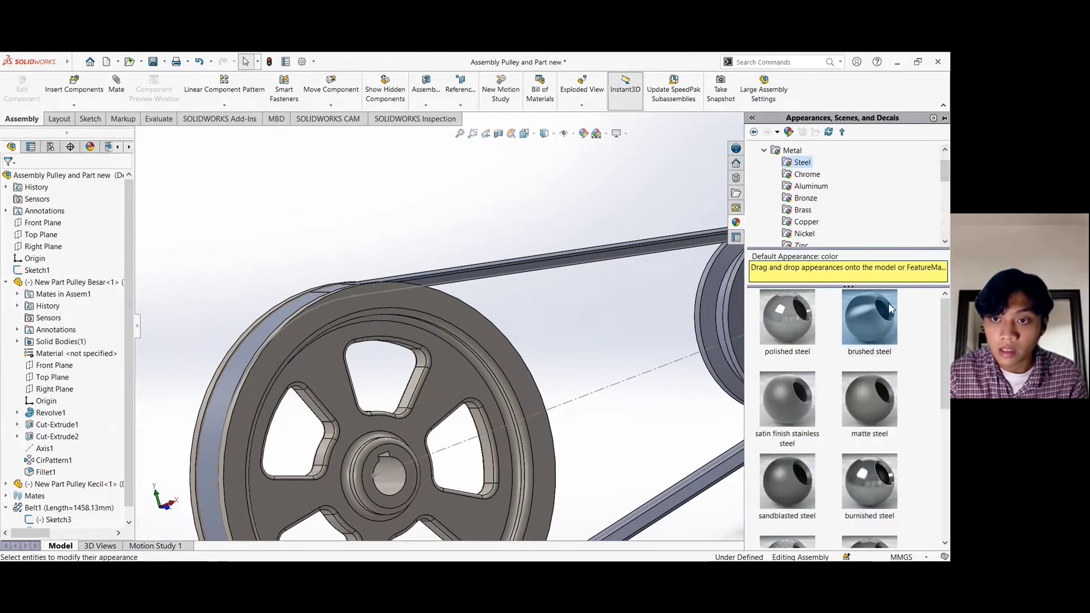
drag(786, 290, 742, 294)
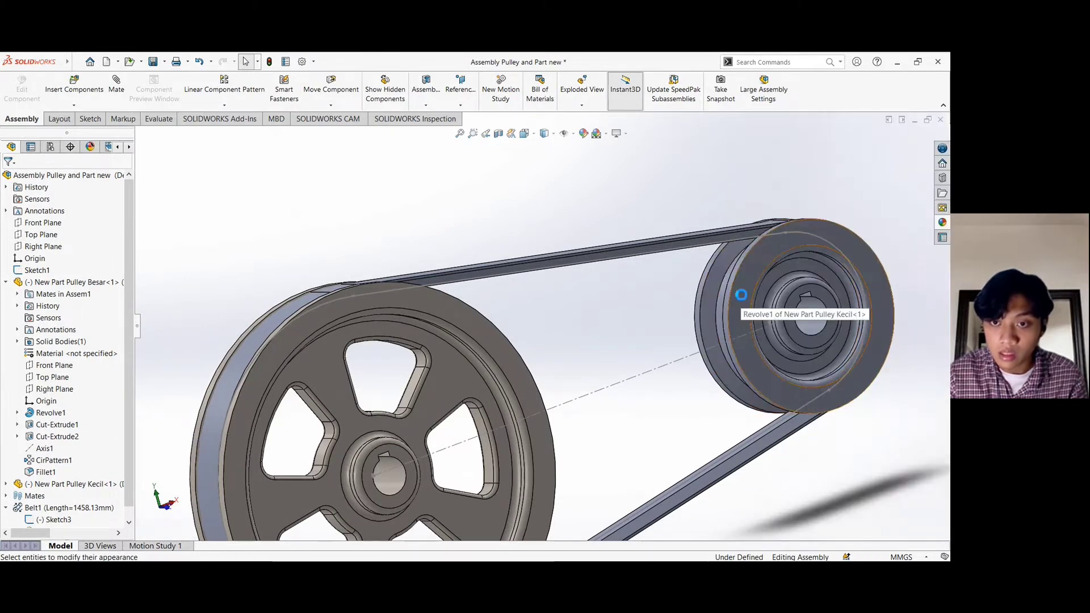
click(753, 293)
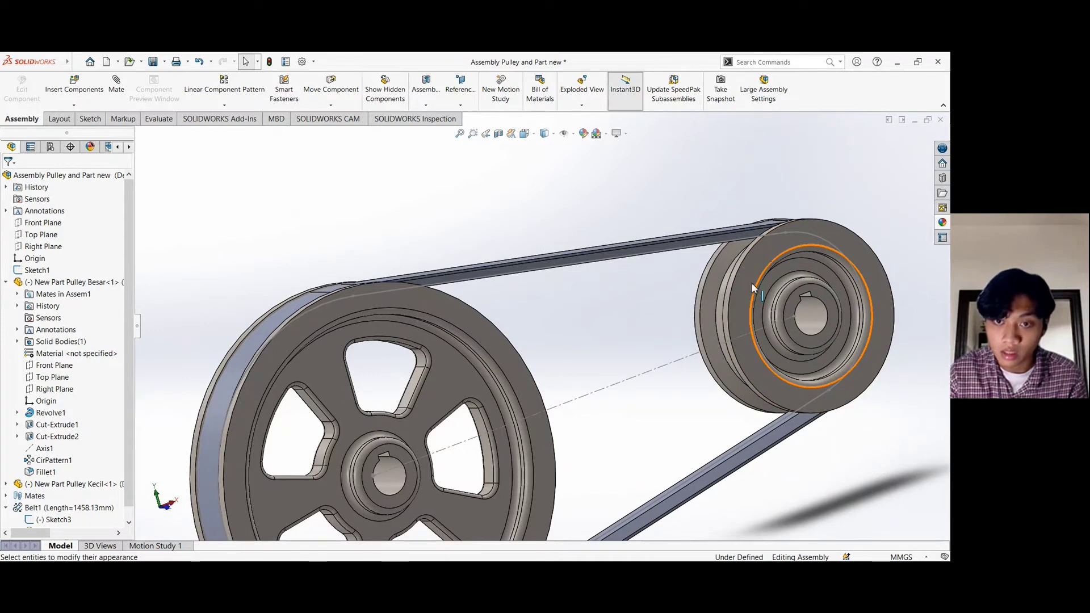
Apply the textured rubber appearance from the Rubber category to the belt running around both pulleys.
scroll(396, 359, down, 3)
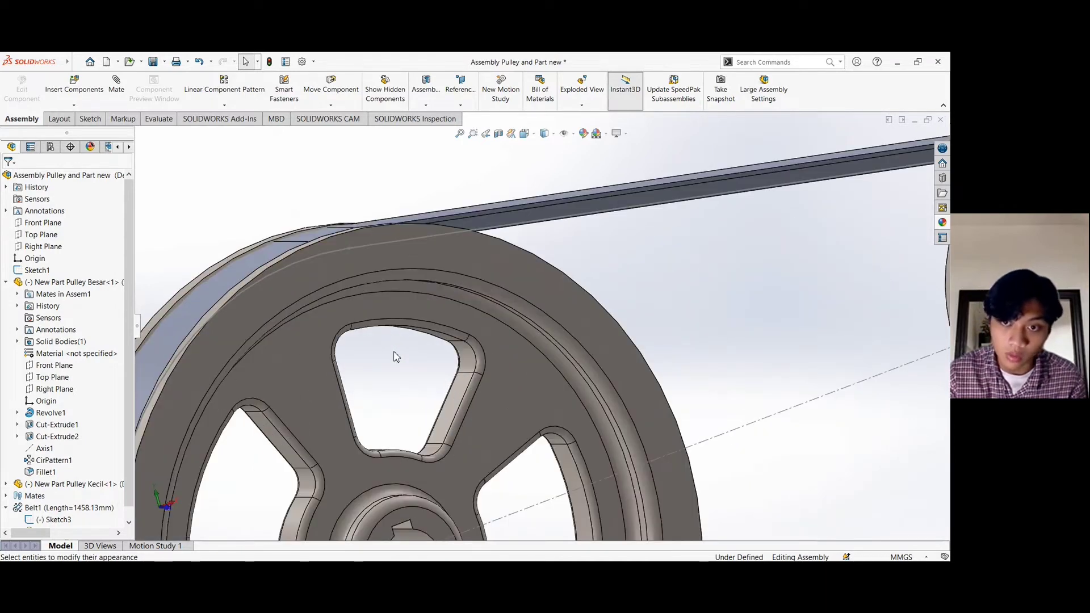
scroll(396, 357, up, 5)
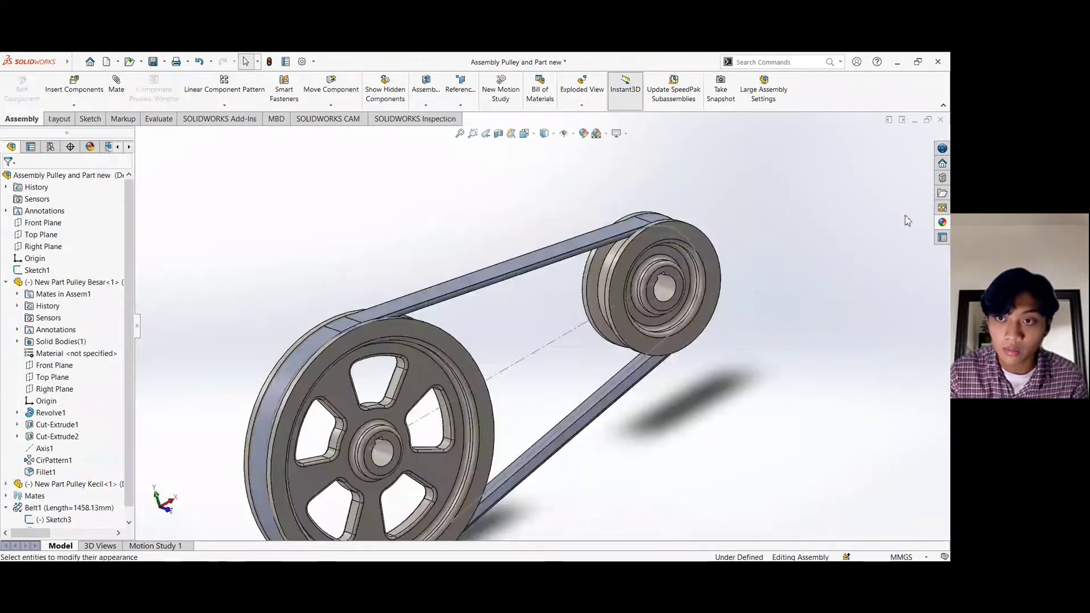
click(942, 223)
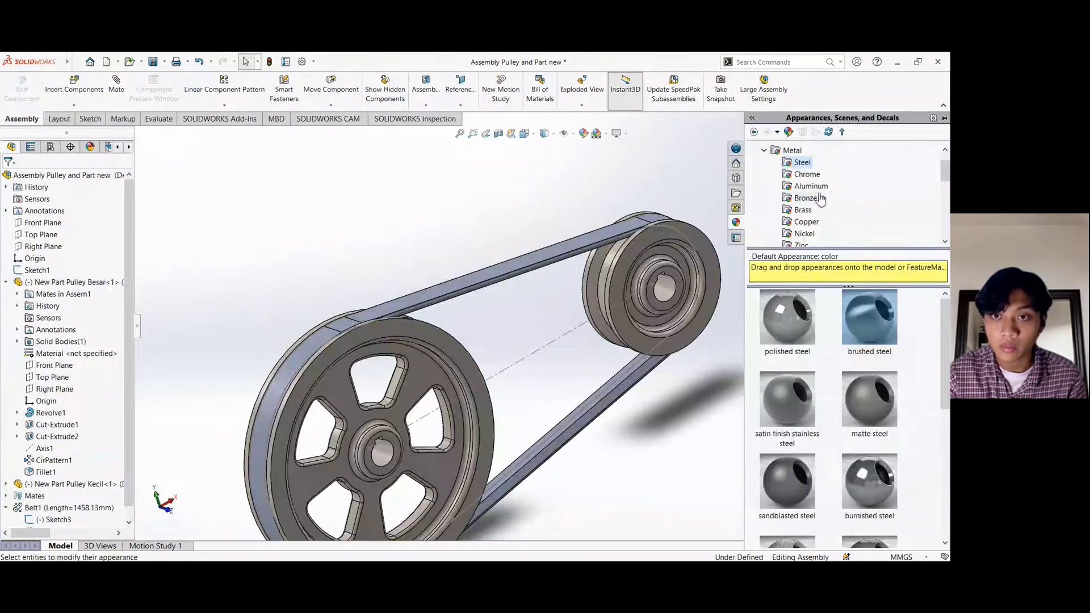
scroll(817, 198, down, 6)
scroll(795, 213, up, 2)
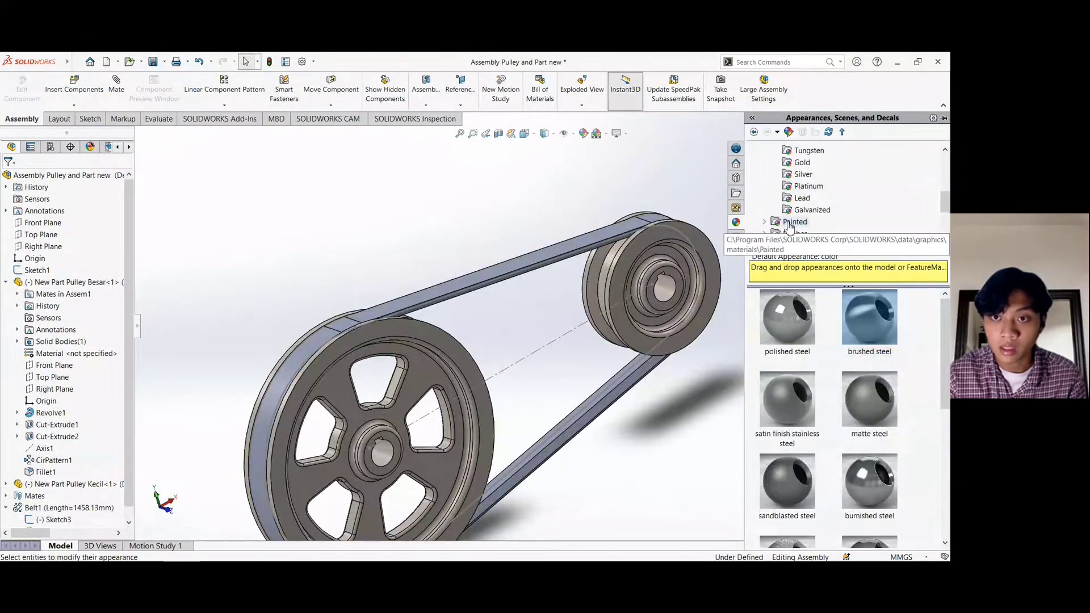
click(795, 233)
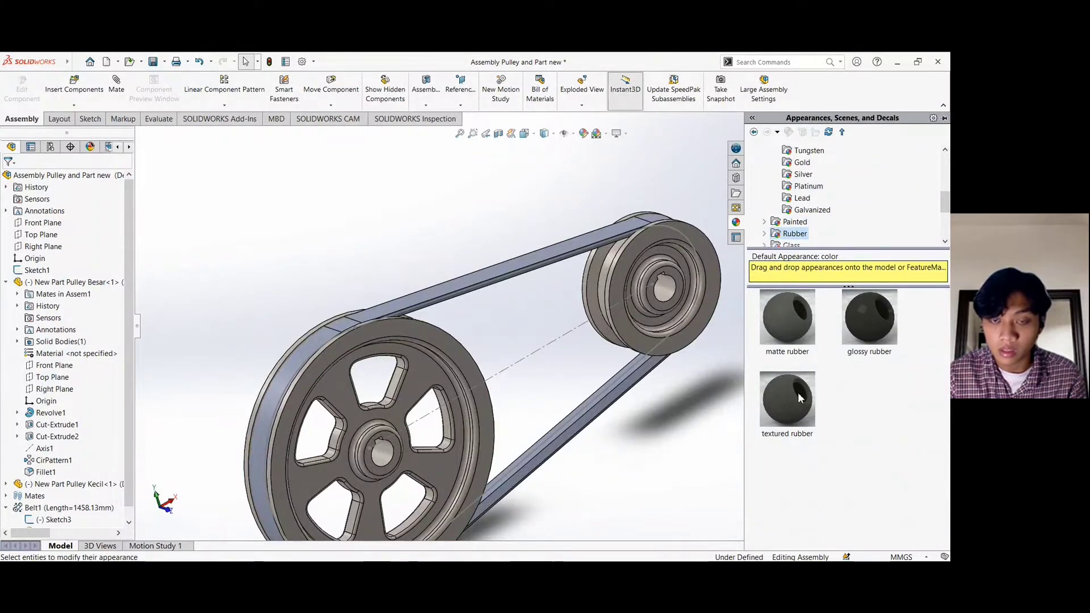
drag(801, 398, 565, 247)
click(574, 249)
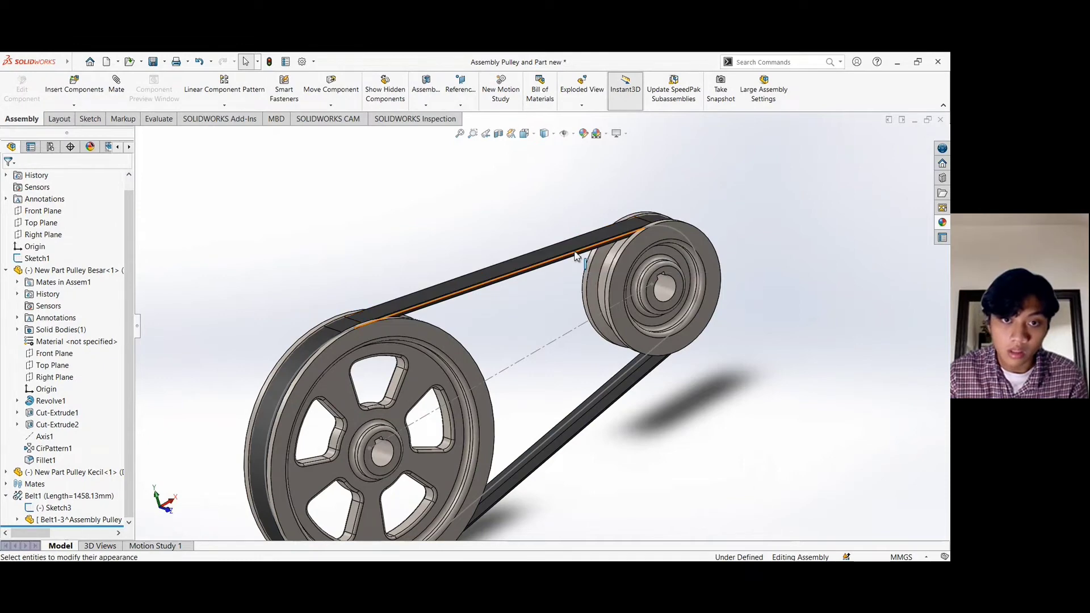
Hide the sketch centerline that runs between the centres of the two pulleys.
scroll(561, 317, down, 5)
scroll(614, 409, up, 5)
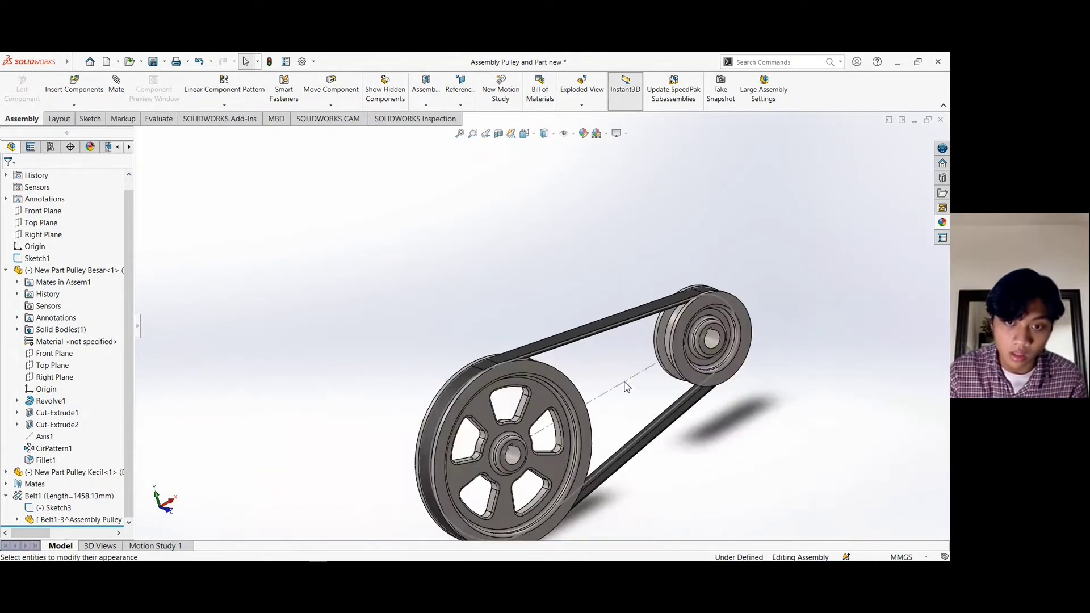
middle_drag(360, 399, 815, 280)
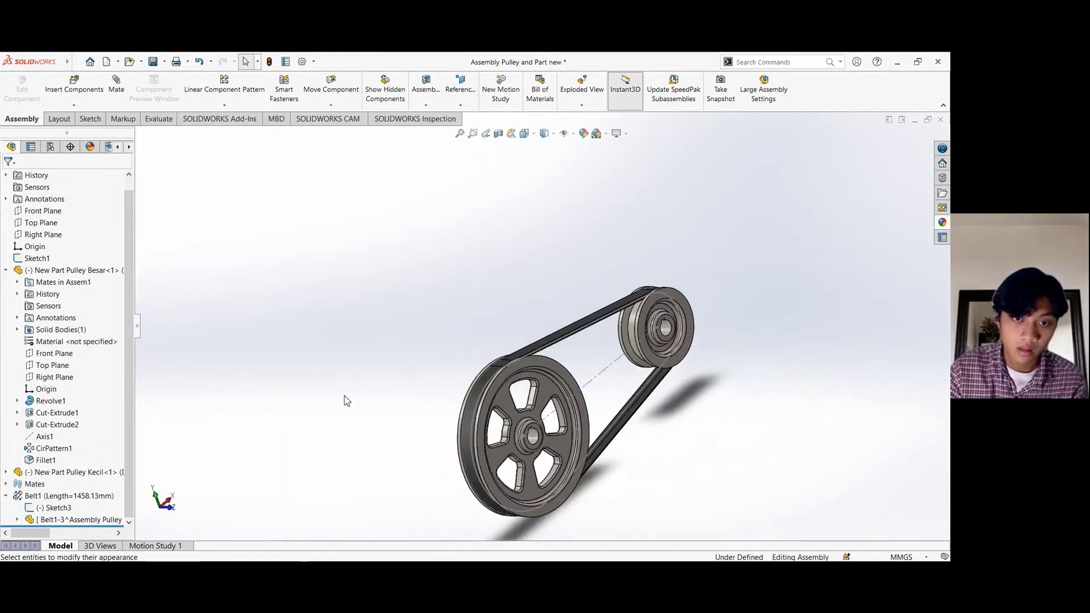
middle_drag(346, 401, 896, 310)
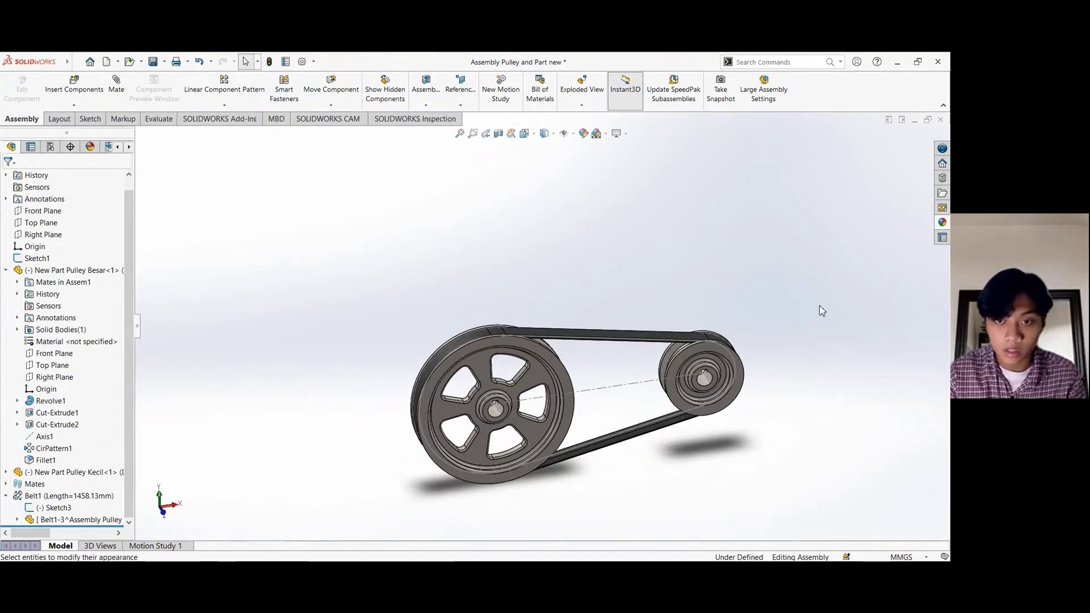
mouse_move(819, 306)
middle_down()
mouse_move(816, 280)
mouse_move(807, 305)
middle_up()
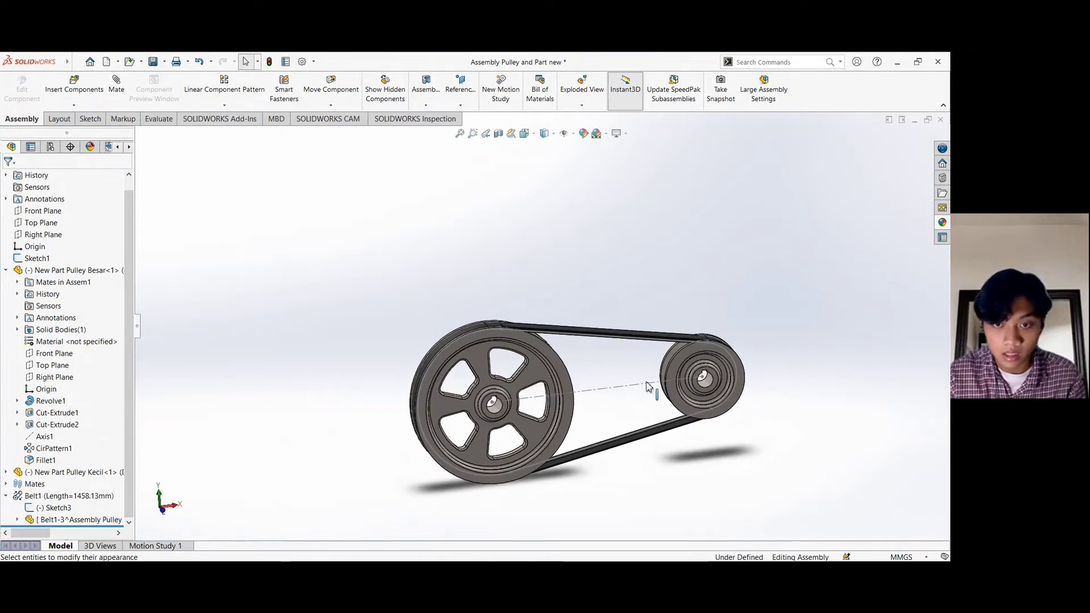
click(618, 395)
click(562, 265)
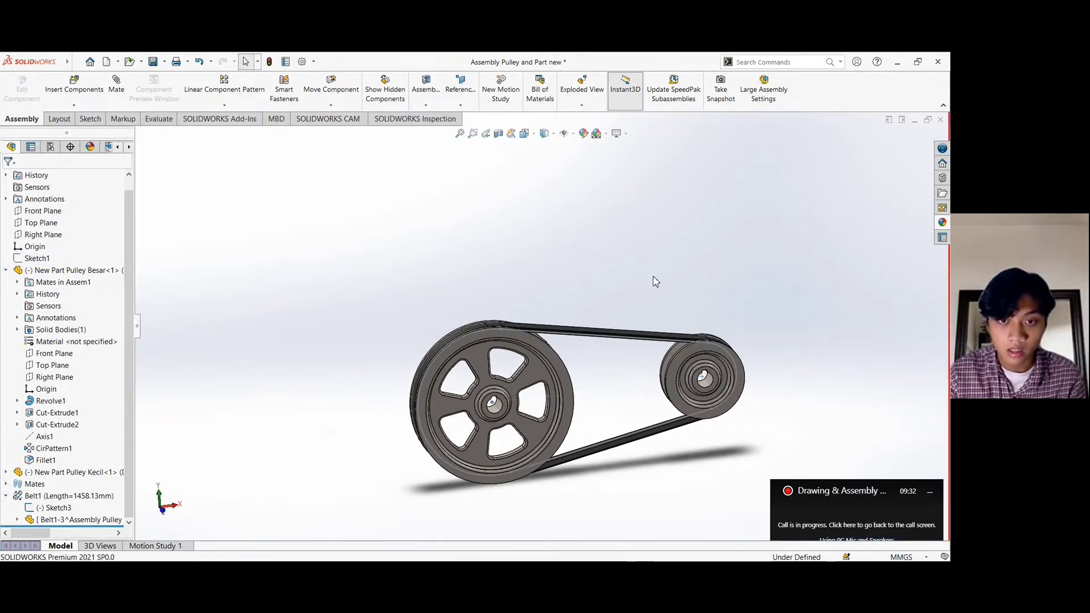
Save an angled view of the complete pulley and belt assembly as a named view called Custom 1.
scroll(454, 386, down, 2)
scroll(454, 386, down, 1)
scroll(570, 325, up, 1)
middle_drag(918, 314, 911, 286)
middle_drag(710, 259, 850, 246)
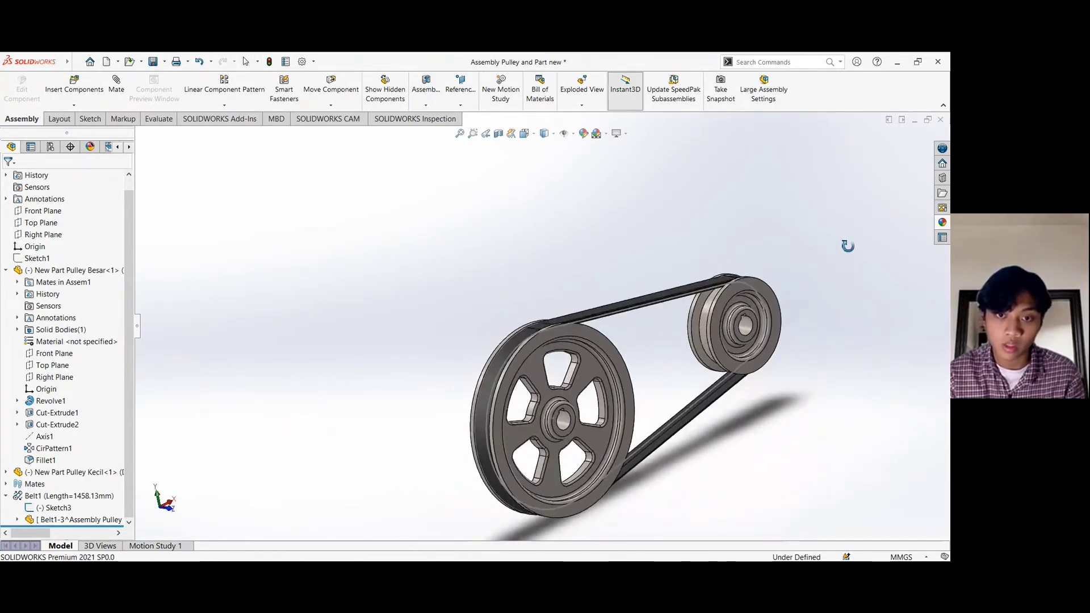
middle_drag(440, 401, 743, 323)
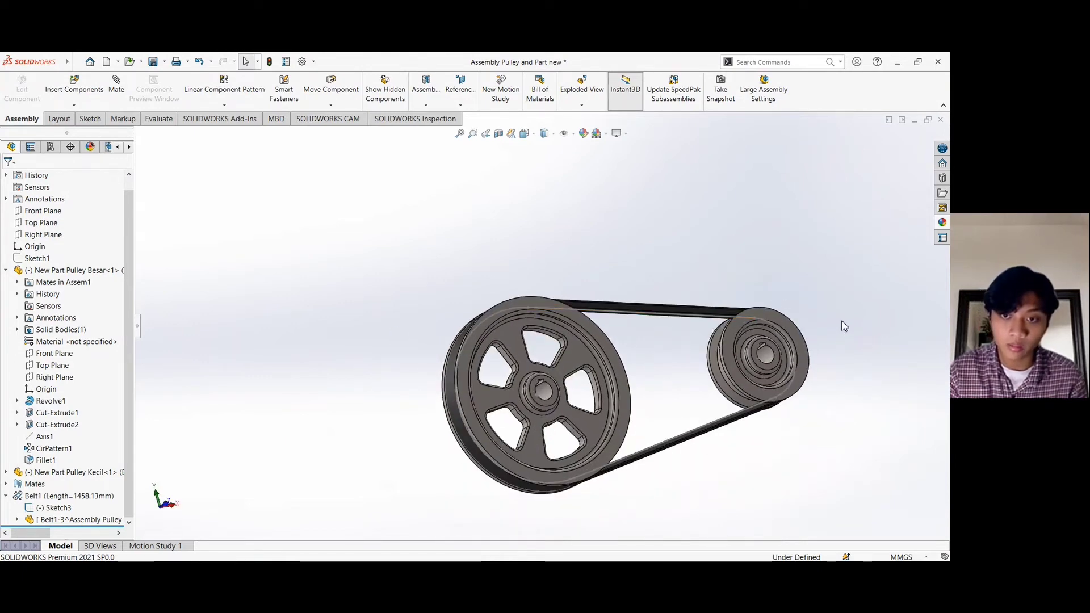
middle_drag(842, 323, 839, 382)
scroll(727, 419, down, 2)
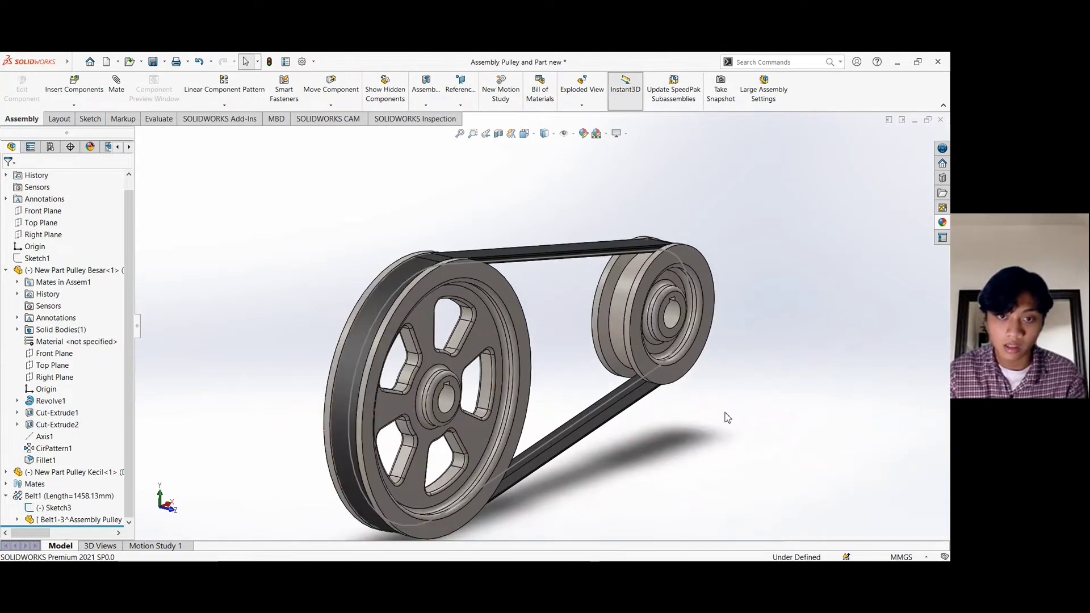
scroll(423, 485, up, 2)
scroll(370, 465, down, 1)
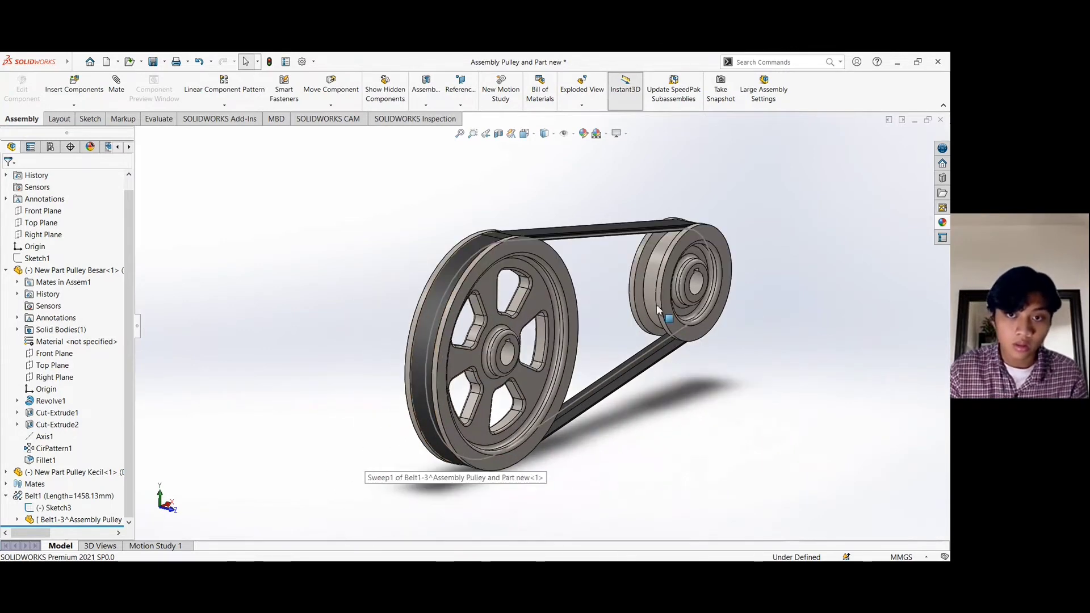
scroll(656, 234, up, 1)
scroll(645, 346, down, 3)
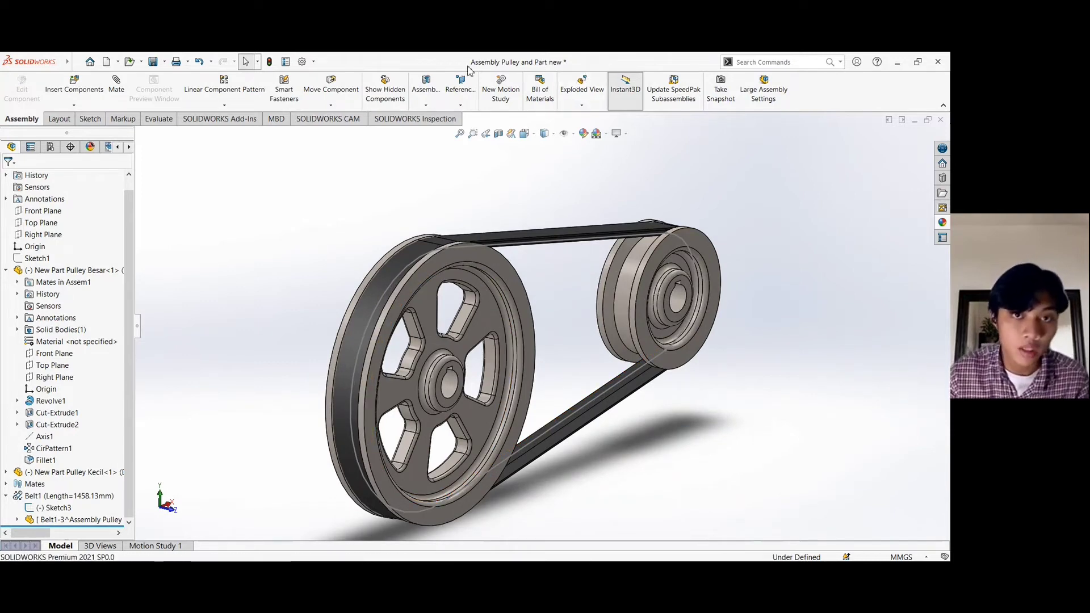
click(534, 135)
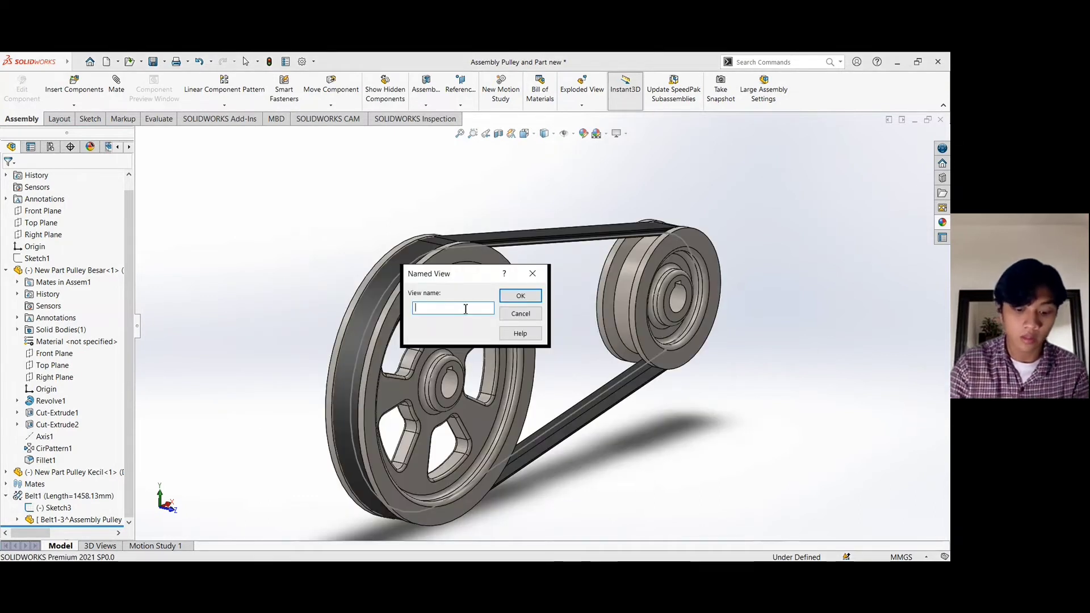
text(stom 1)
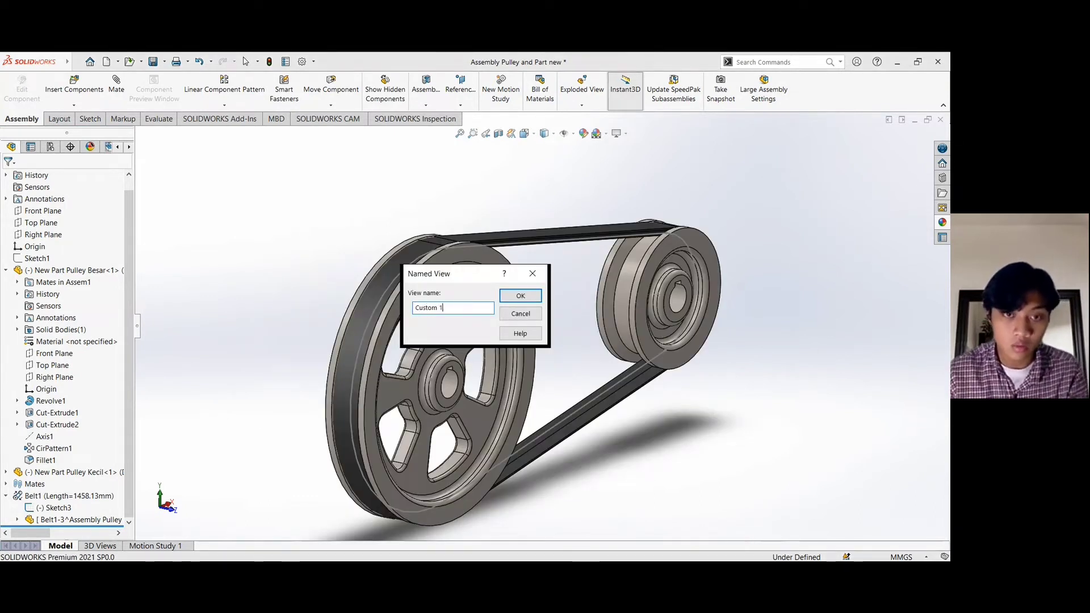
click(512, 297)
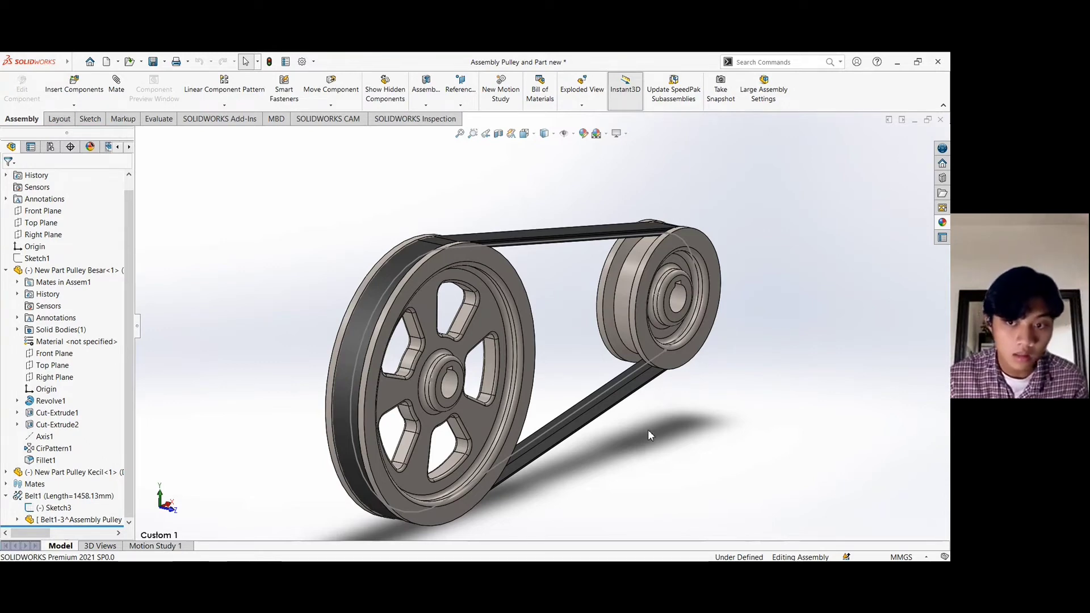
Add a constant-speed 40 RPM rotary motor to the large pulley's centre bore in Motion Study 1 and extend the animation to 10 seconds.
click(169, 545)
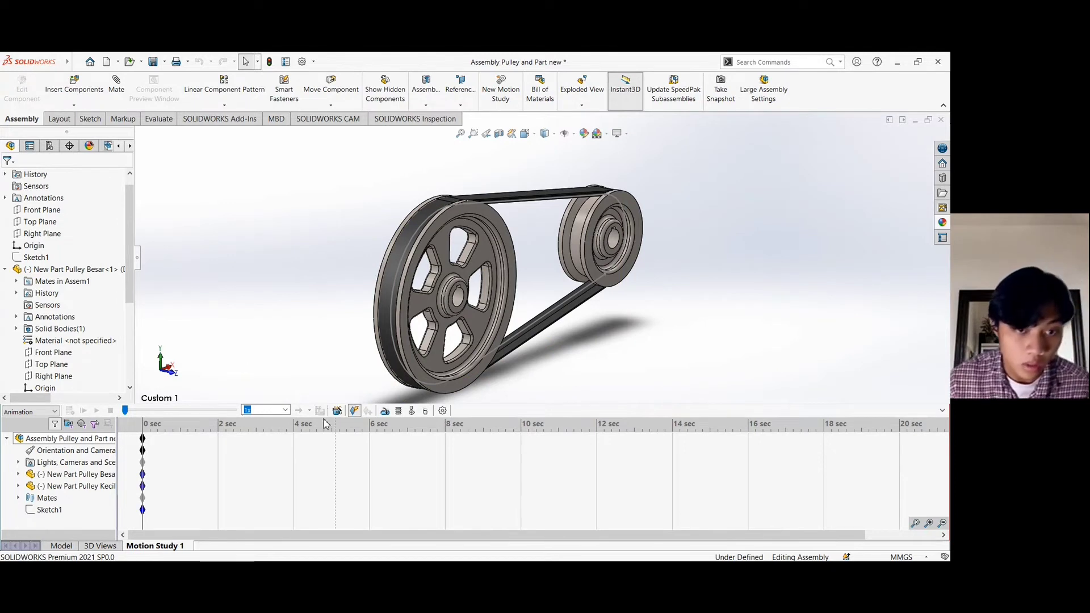
click(385, 411)
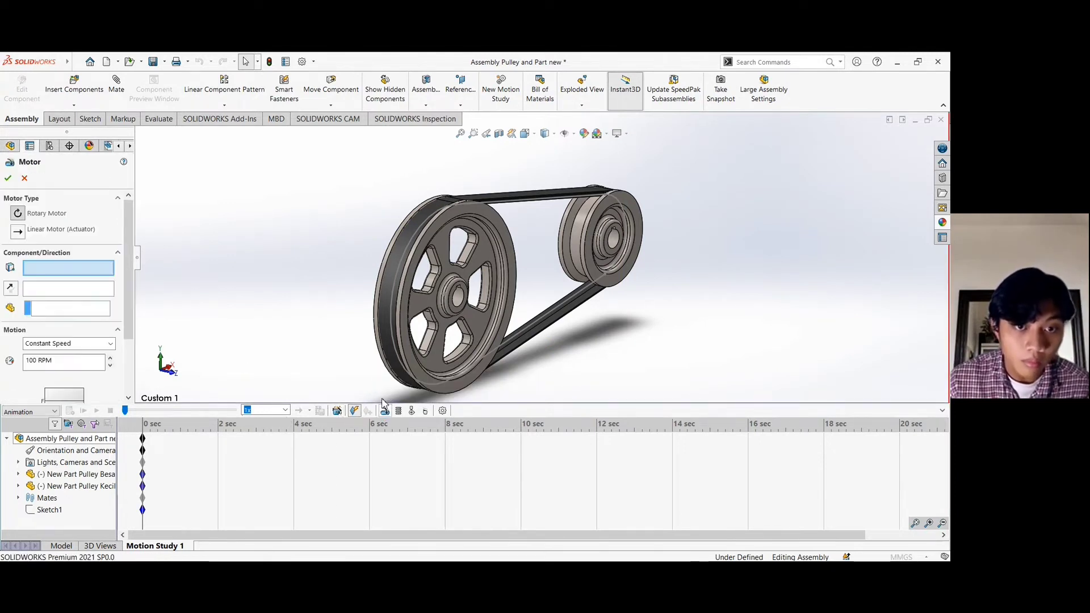
click(460, 299)
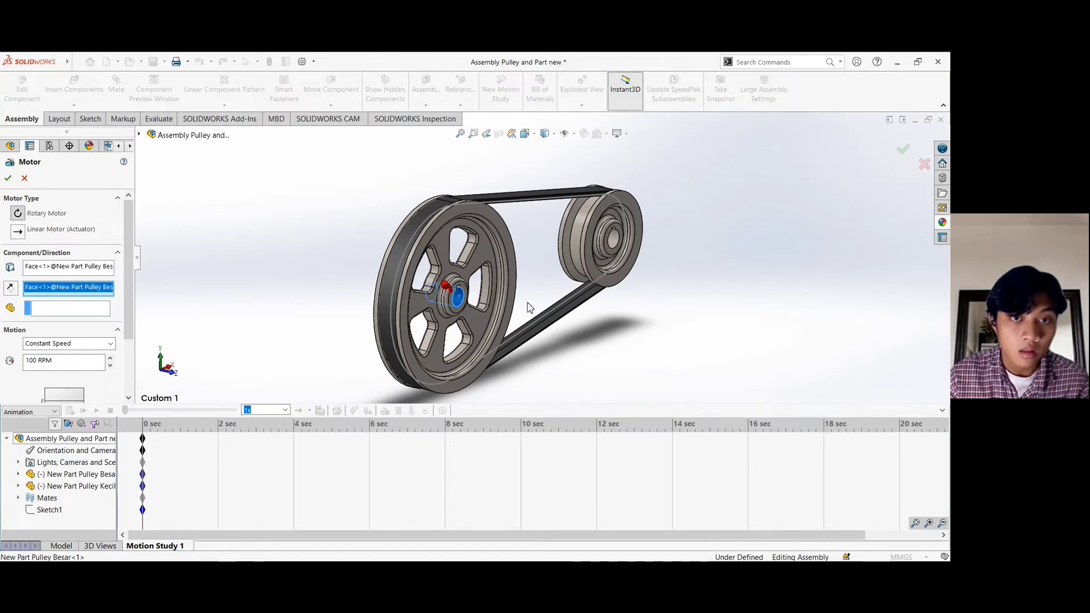
middle_drag(657, 352, 624, 346)
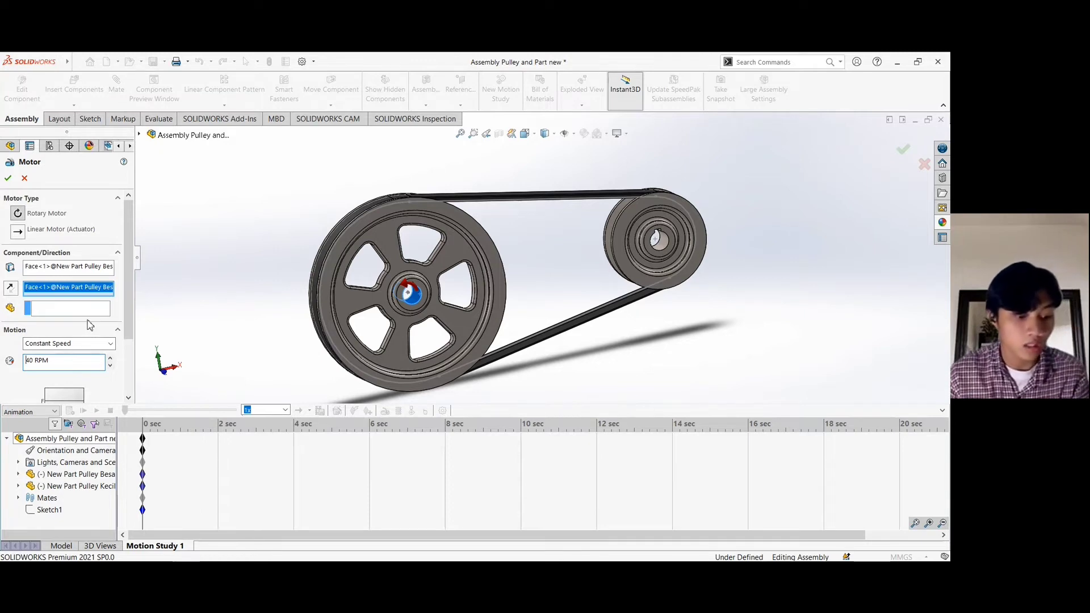
click(6, 180)
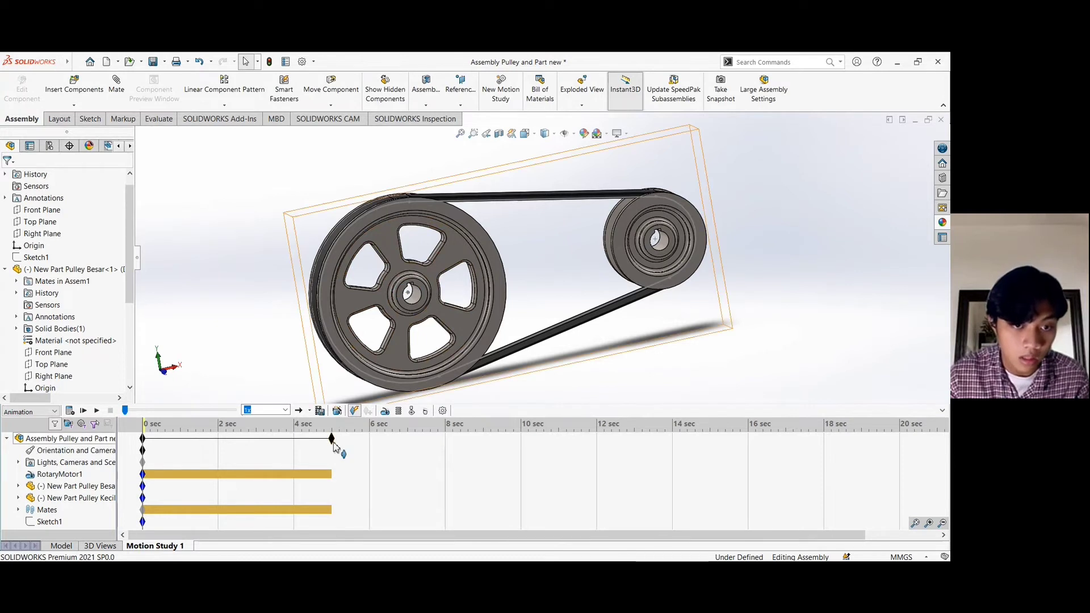
drag(332, 440, 521, 455)
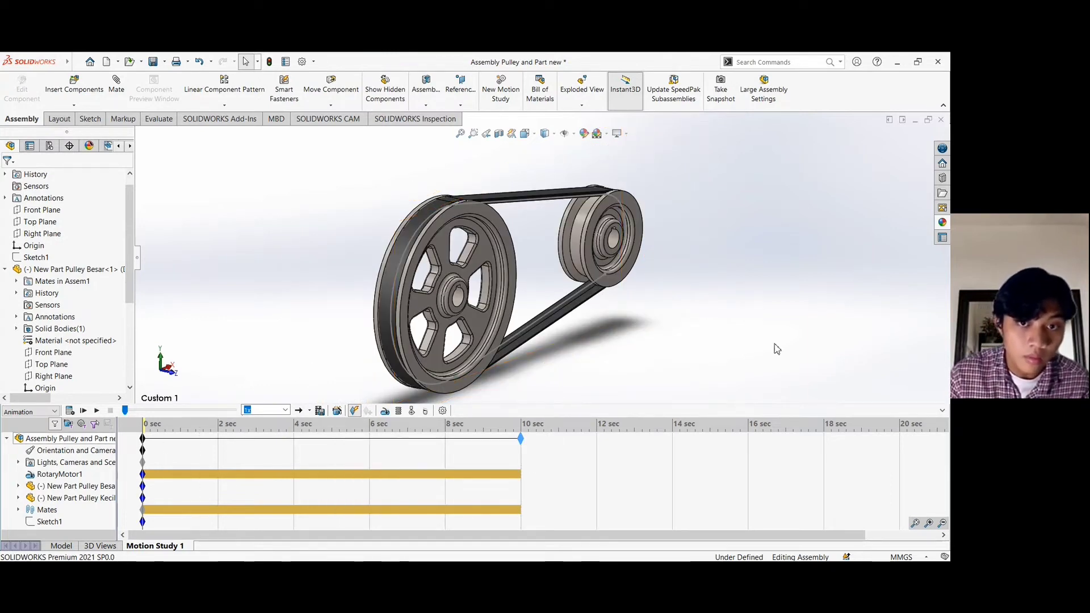
Set the animation's view orientation to the saved Custom 1 view at the 5-second mark.
middle_drag(770, 346, 755, 233)
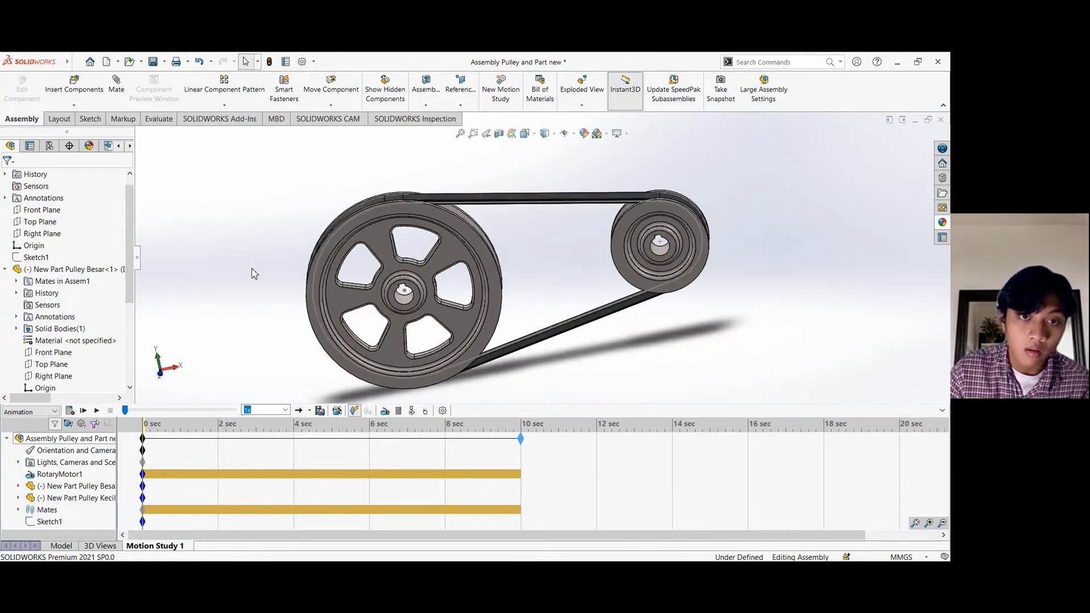
middle_drag(251, 270, 318, 261)
middle_drag(727, 310, 457, 269)
scroll(382, 231, down, 2)
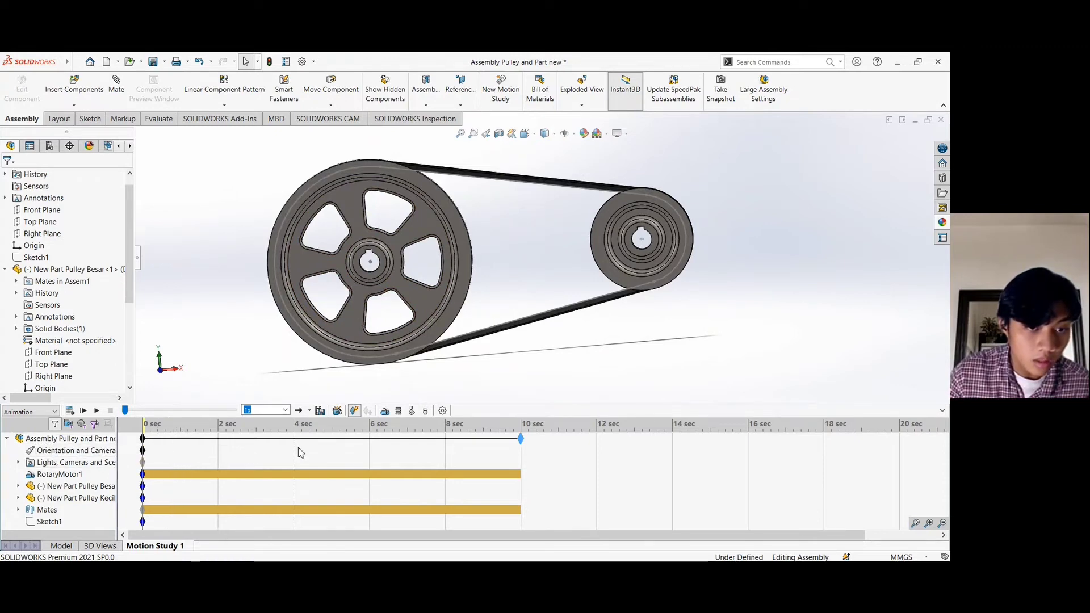
click(332, 452)
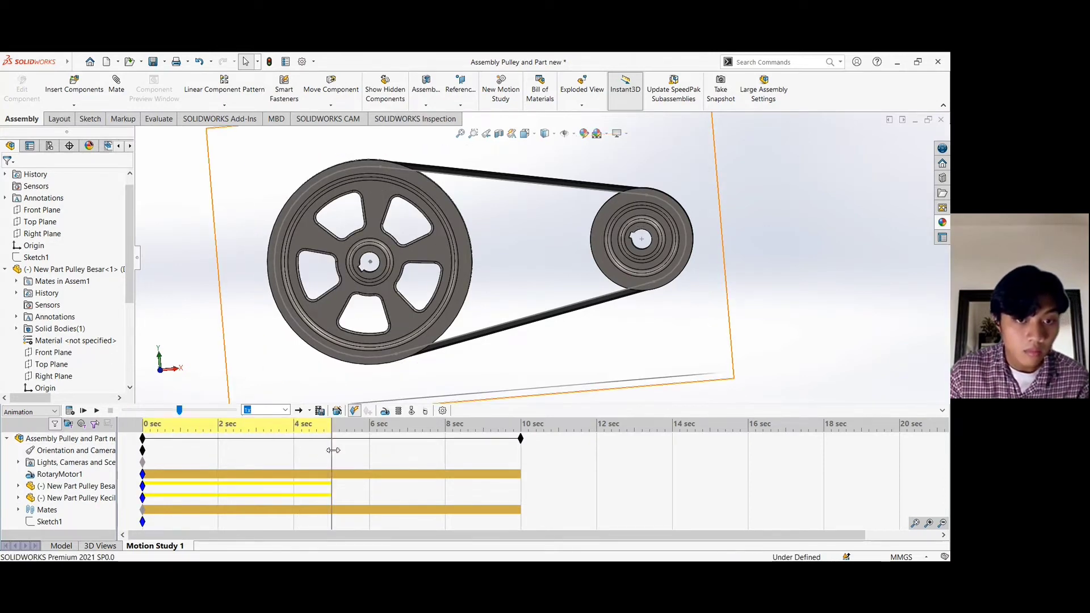
right_click(334, 454)
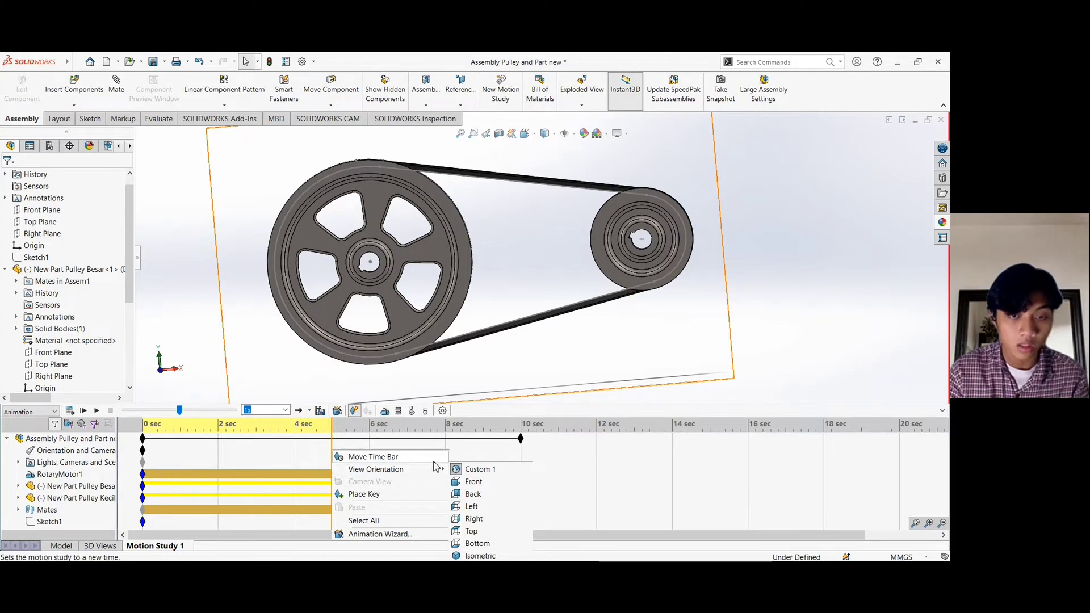
mouse_move(434, 469)
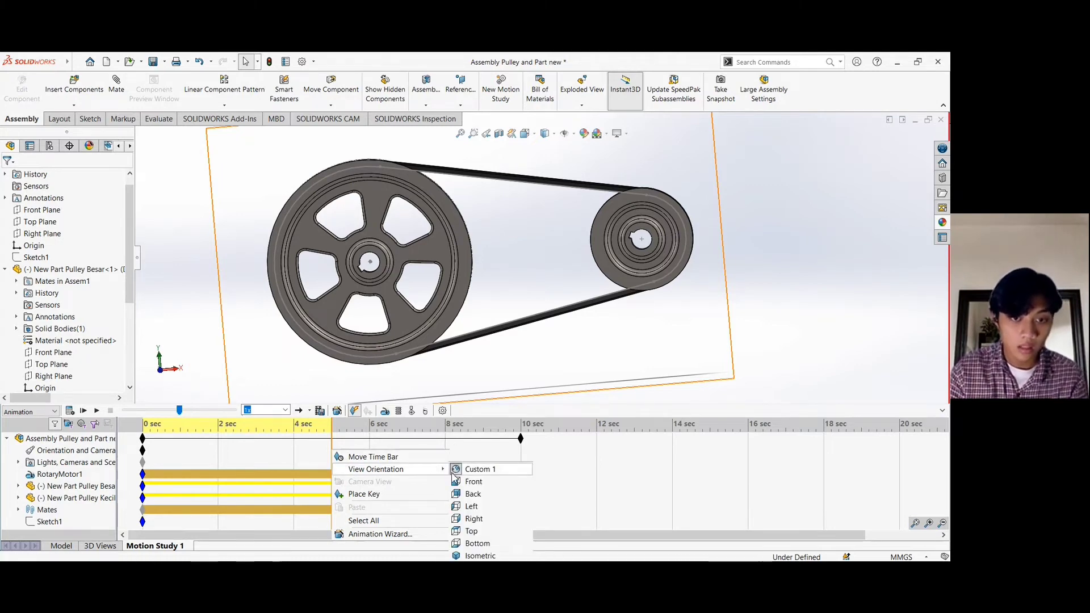
click(481, 471)
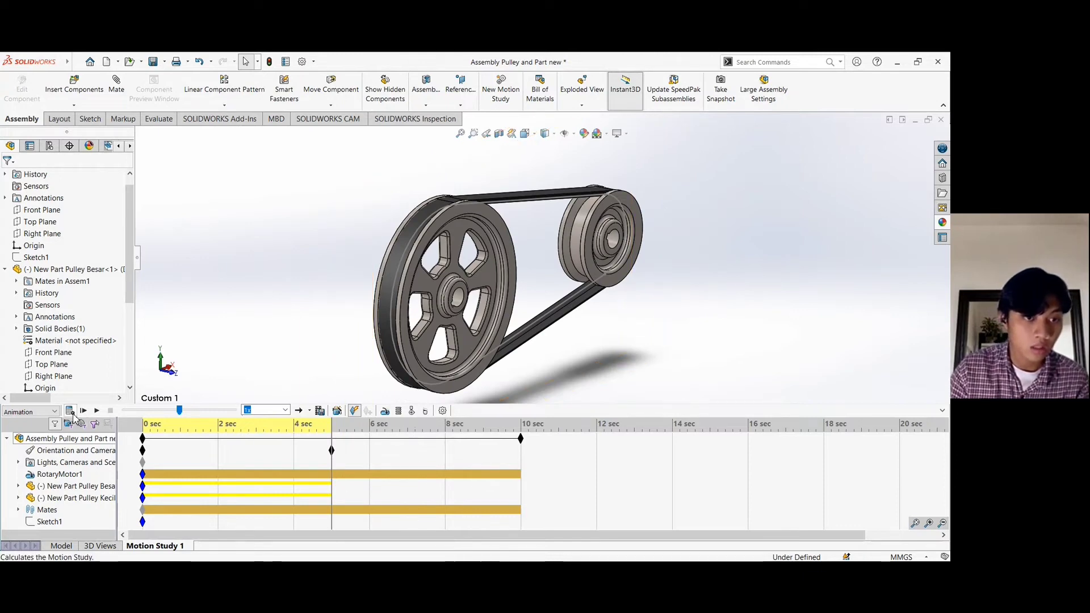
Calculate the motion study and play the animation from the start, viewing the rotating pulleys from several angles.
click(71, 412)
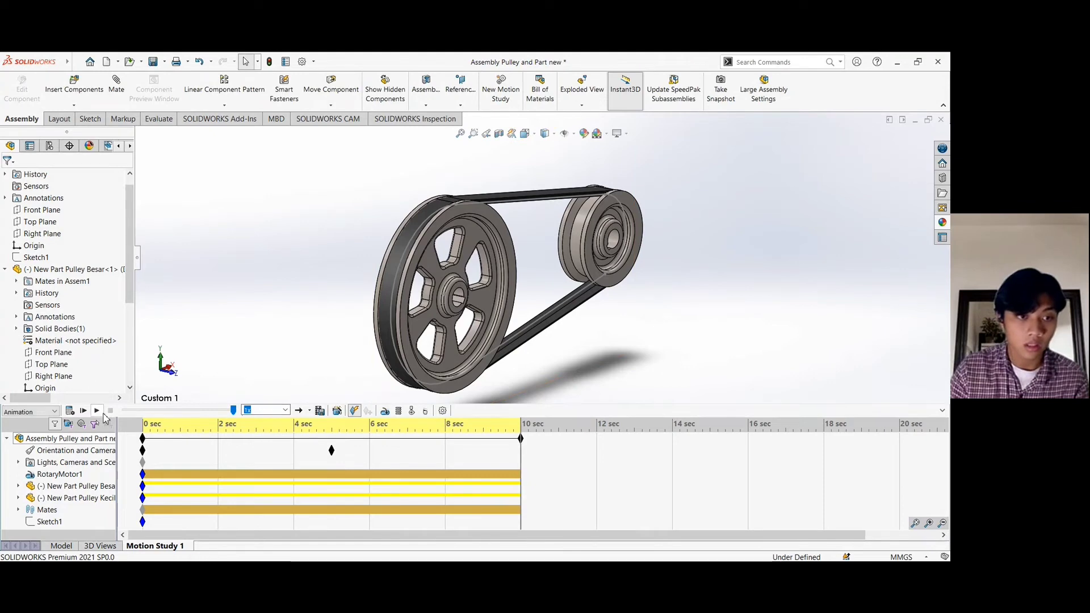
click(83, 412)
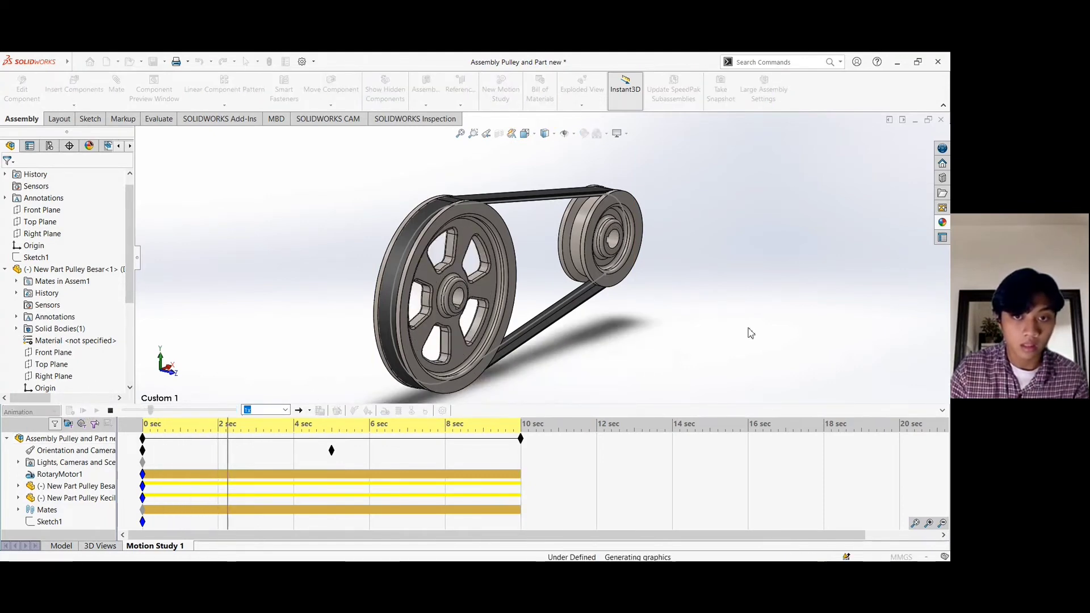
mouse_move(748, 330)
middle_down()
mouse_move(742, 339)
mouse_move(727, 328)
middle_up()
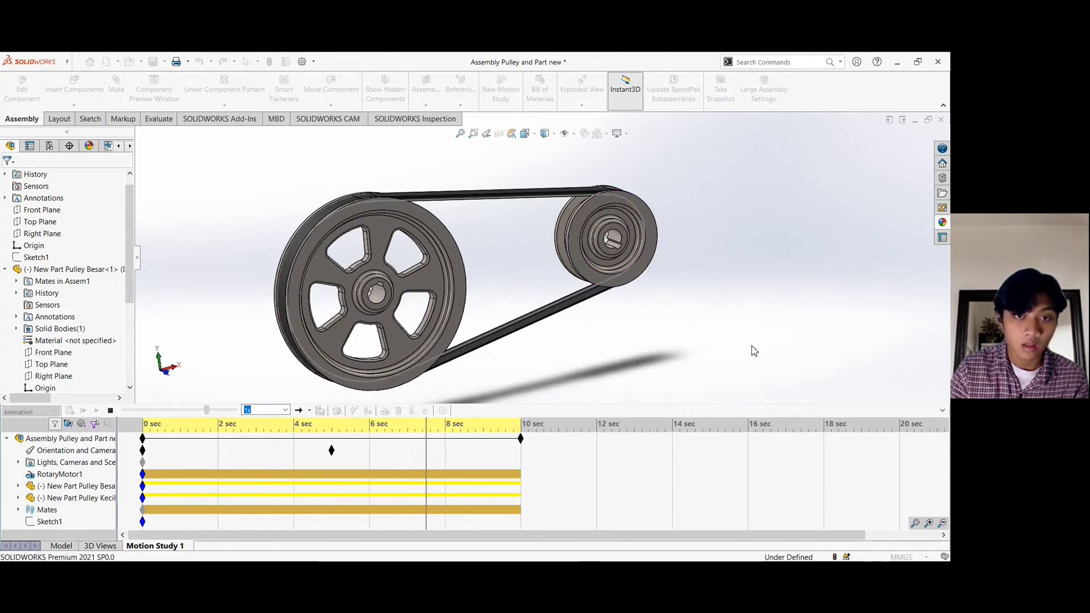
middle_drag(749, 348, 693, 356)
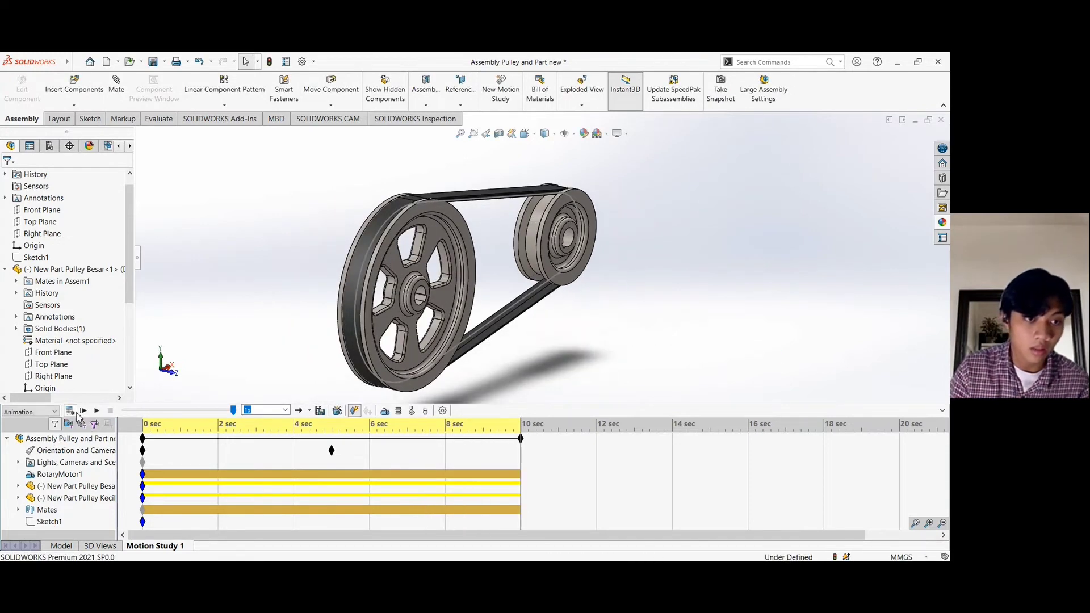
click(83, 411)
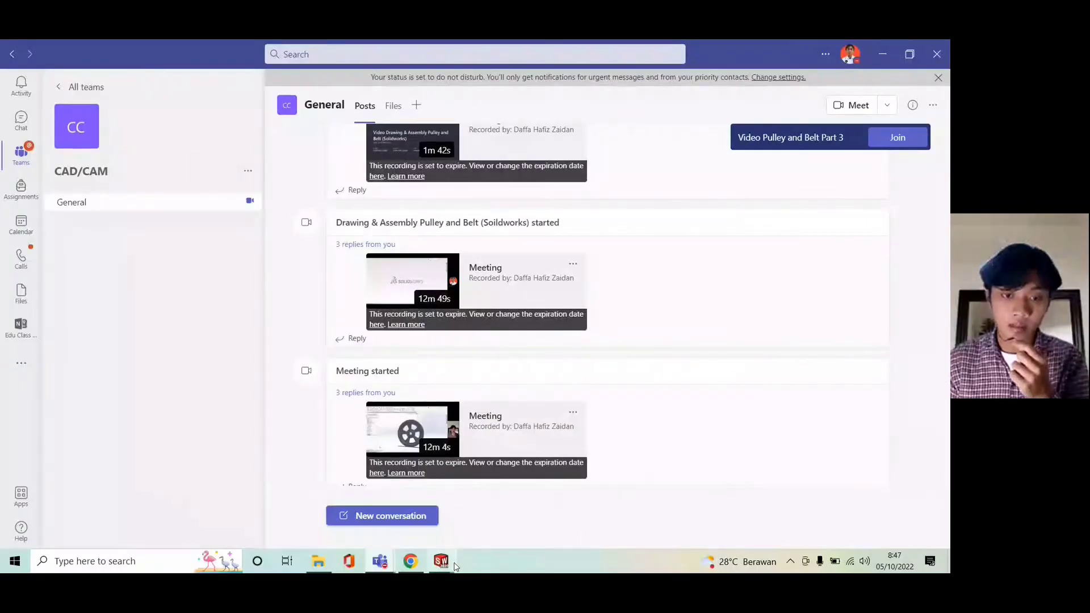
Switch to the SOLIDWORKS drawing window that holds the empty A4 sheet for the pulley assembly.
click(452, 568)
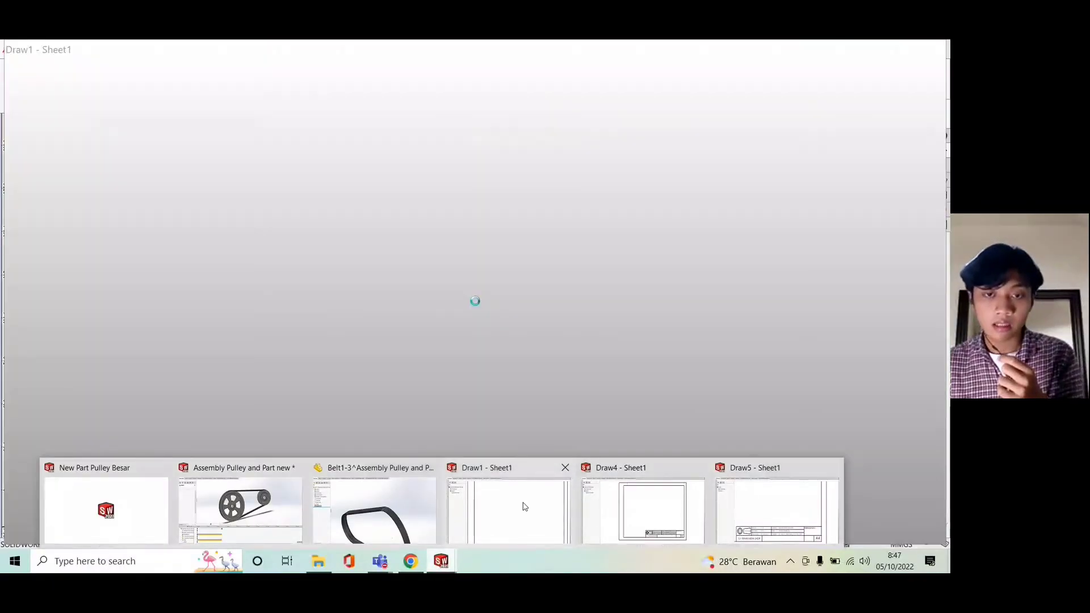
click(524, 505)
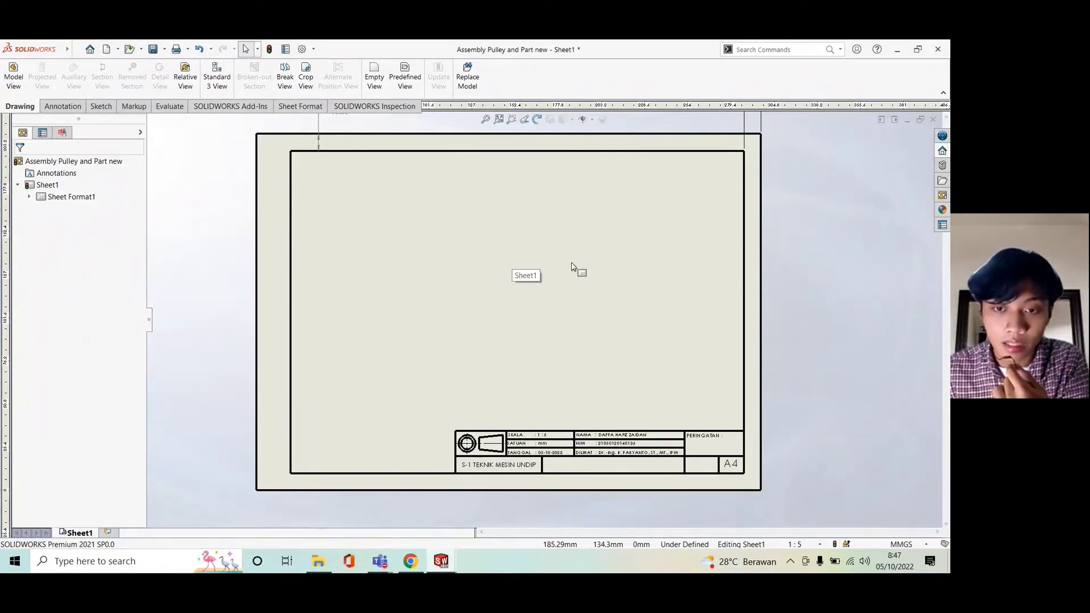
scroll(538, 274, down, 1)
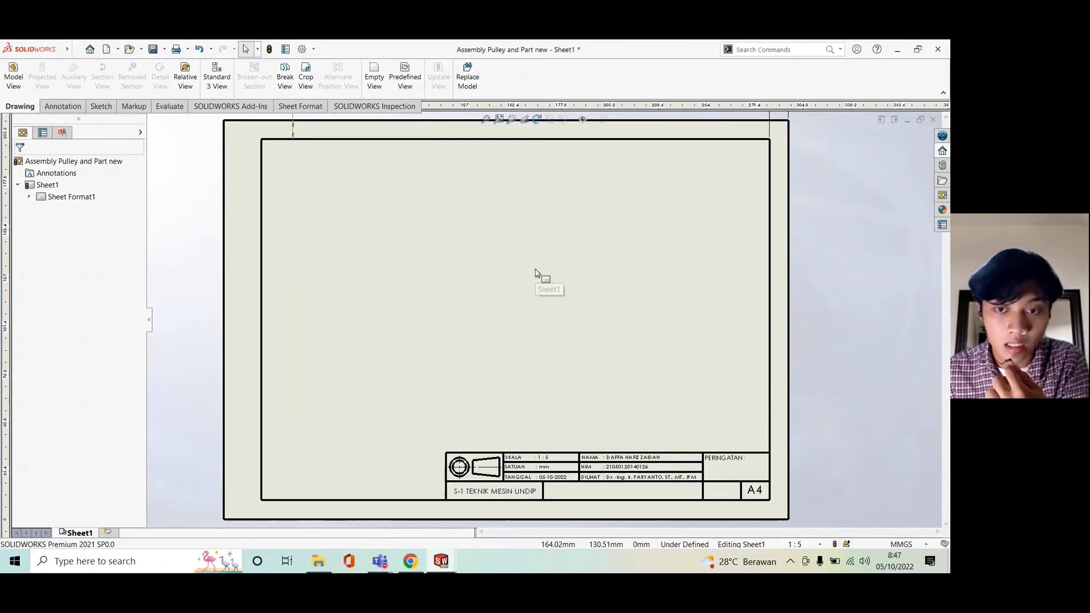
click(118, 52)
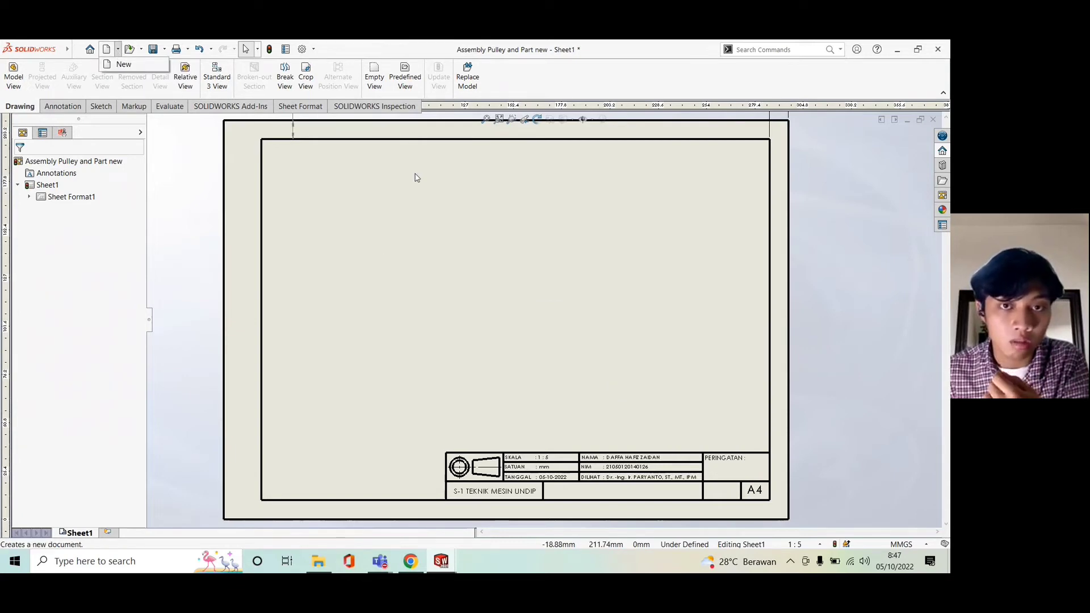
click(836, 236)
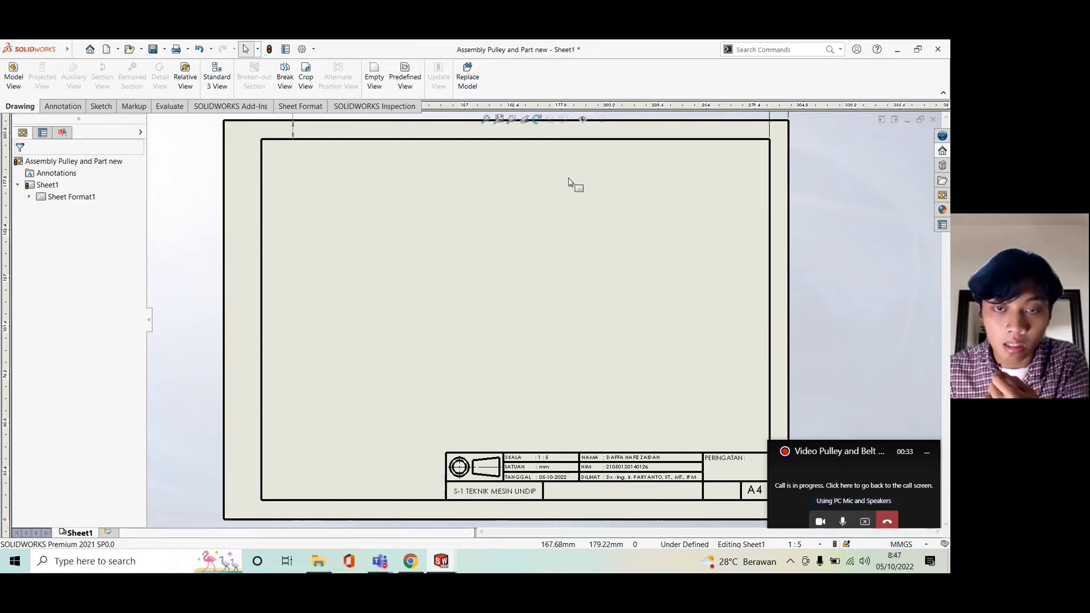
Examine the A4 drawing sheet's border and title block, including the scale, unit and date fields.
scroll(611, 264, down, 1)
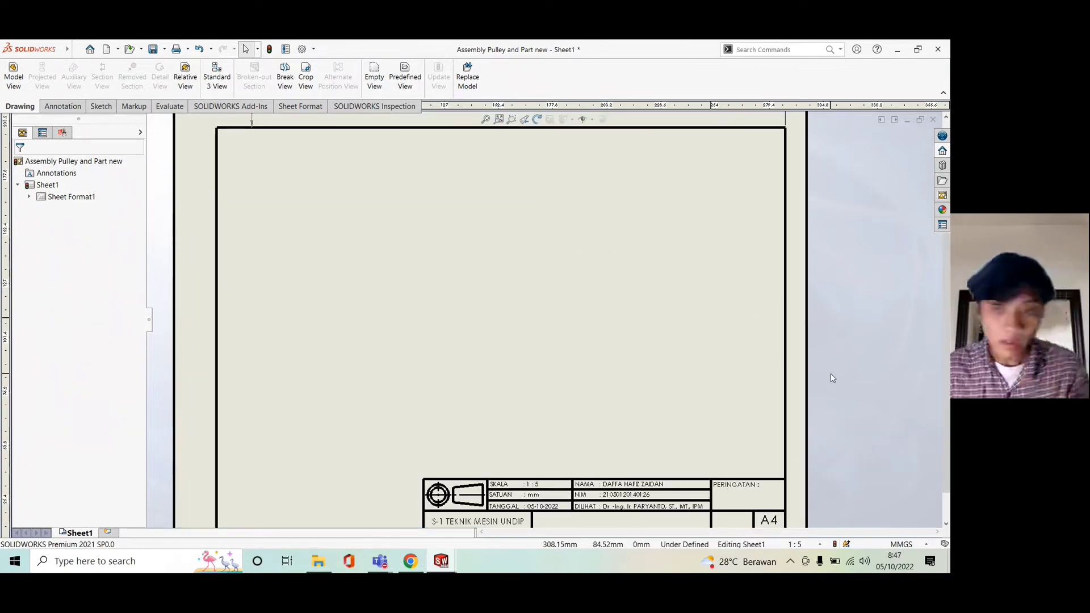
scroll(692, 378, down, 1)
scroll(653, 406, up, 2)
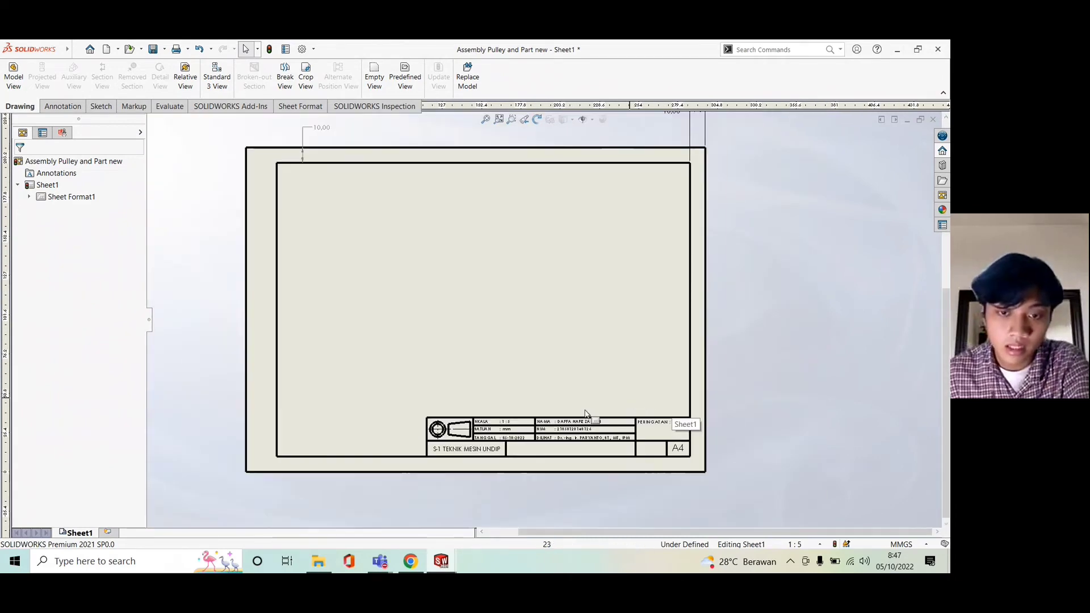
scroll(421, 396, down, 1)
scroll(422, 396, down, 1)
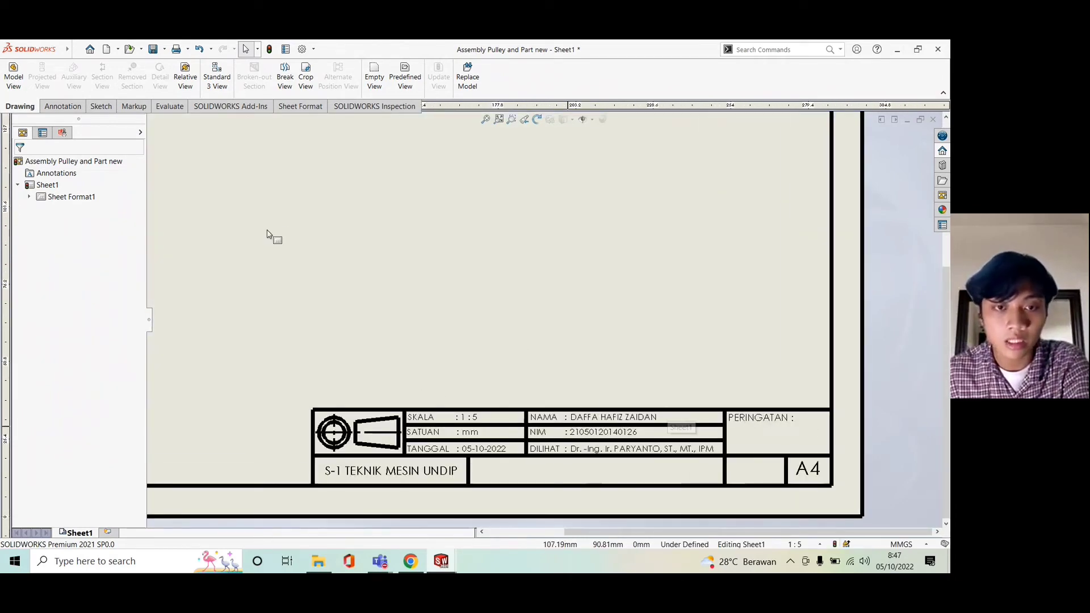
scroll(278, 230, up, 2)
scroll(421, 231, up, 1)
scroll(554, 309, down, 1)
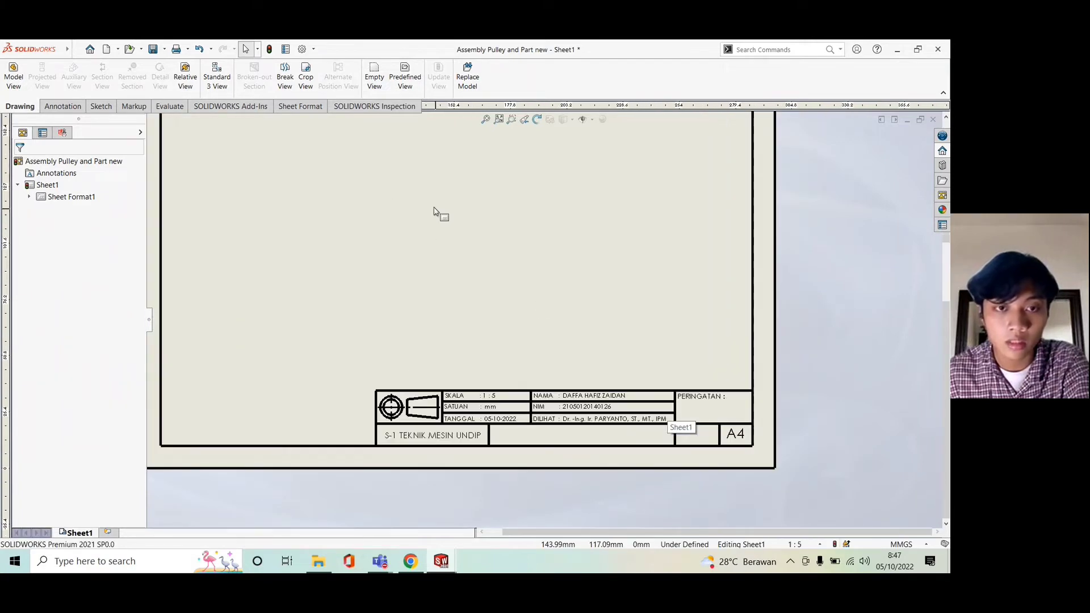
scroll(438, 211, up, 3)
scroll(430, 189, down, 2)
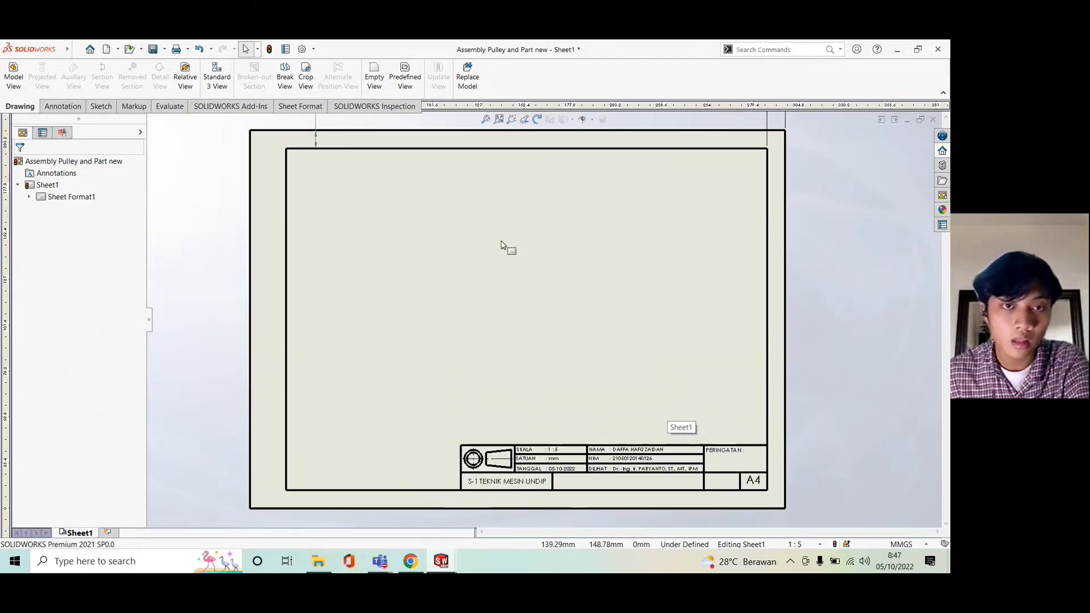
Insert a Custom 1 model view of the Assembly Pulley and Part new file in the upper-right area of the sheet.
click(14, 83)
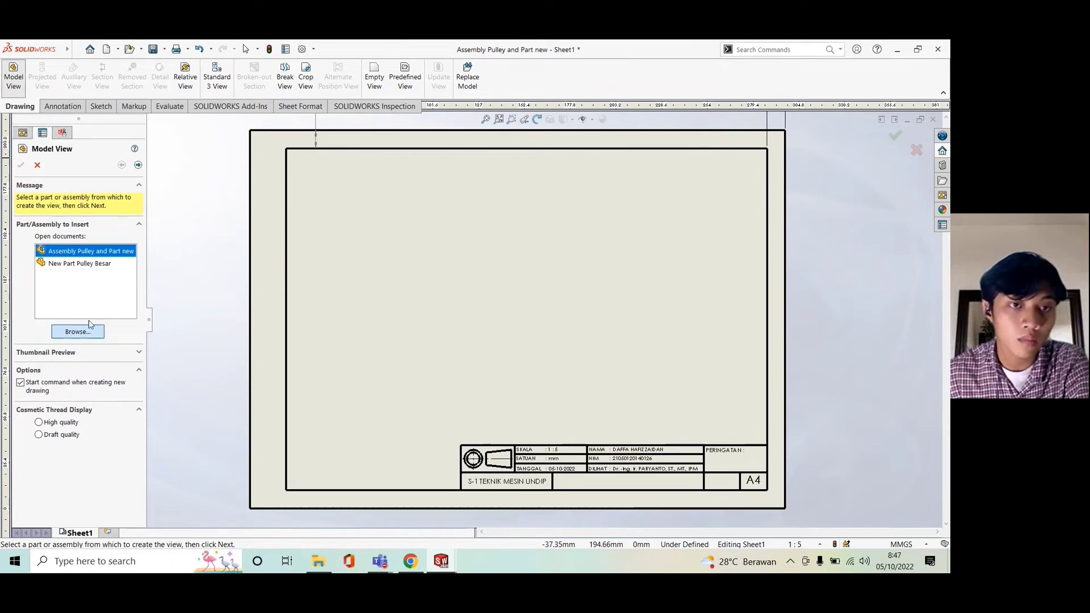
click(165, 143)
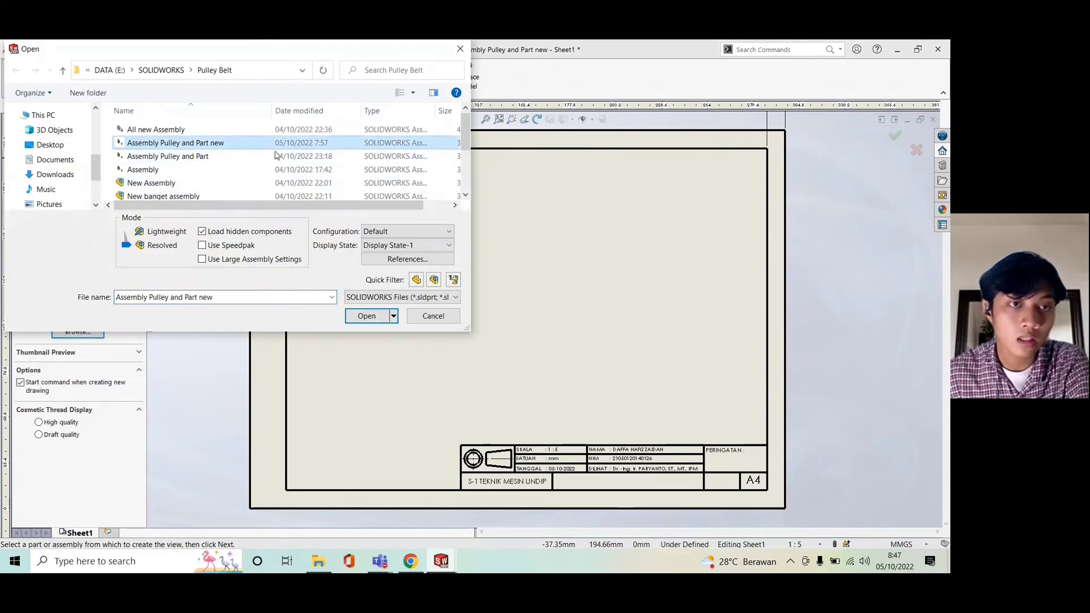
click(358, 318)
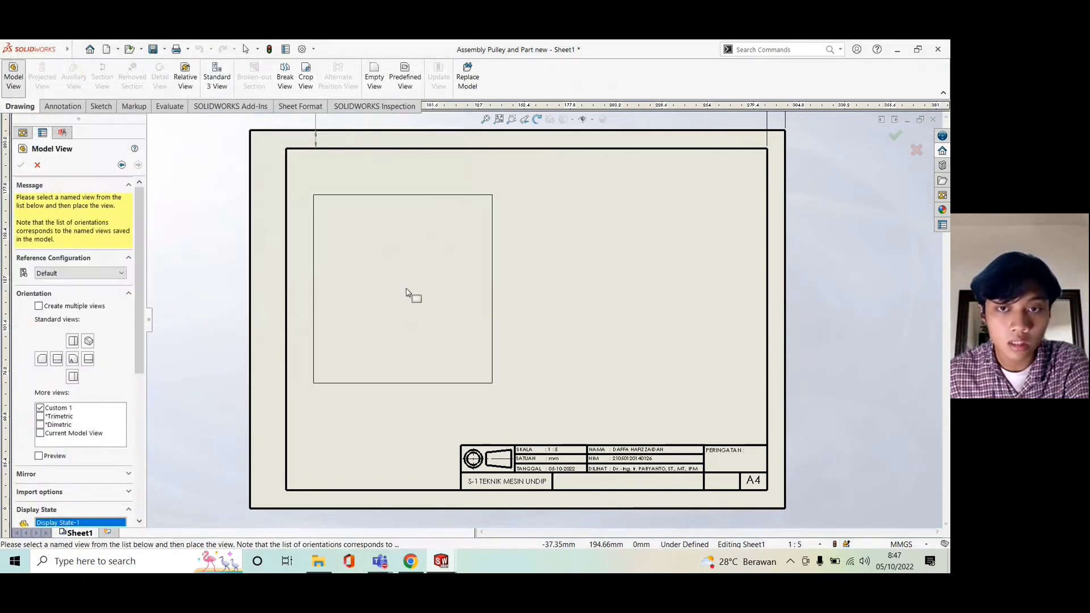
click(652, 262)
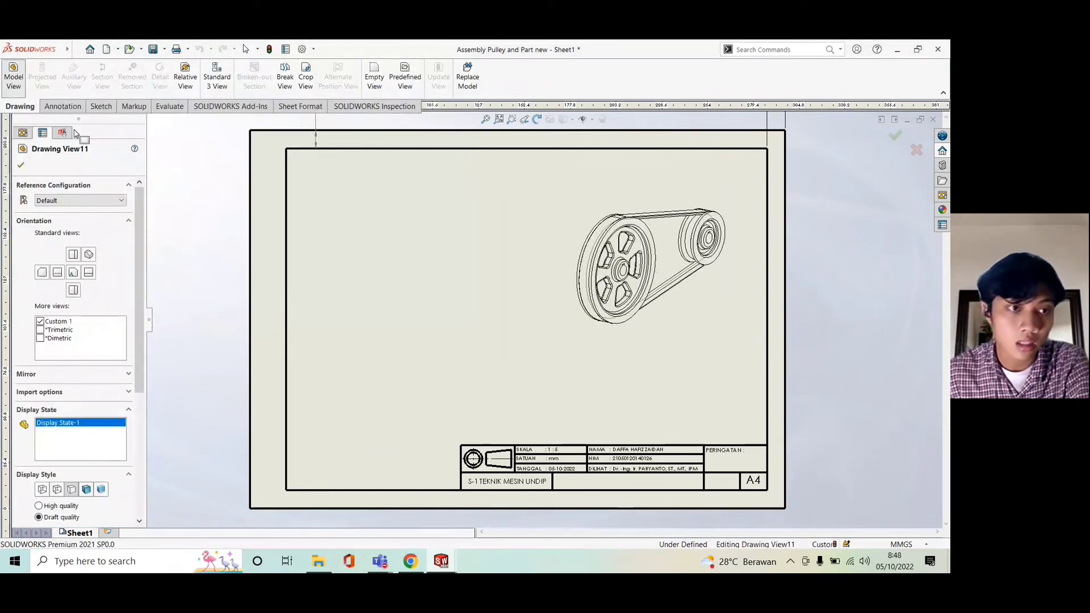
click(21, 166)
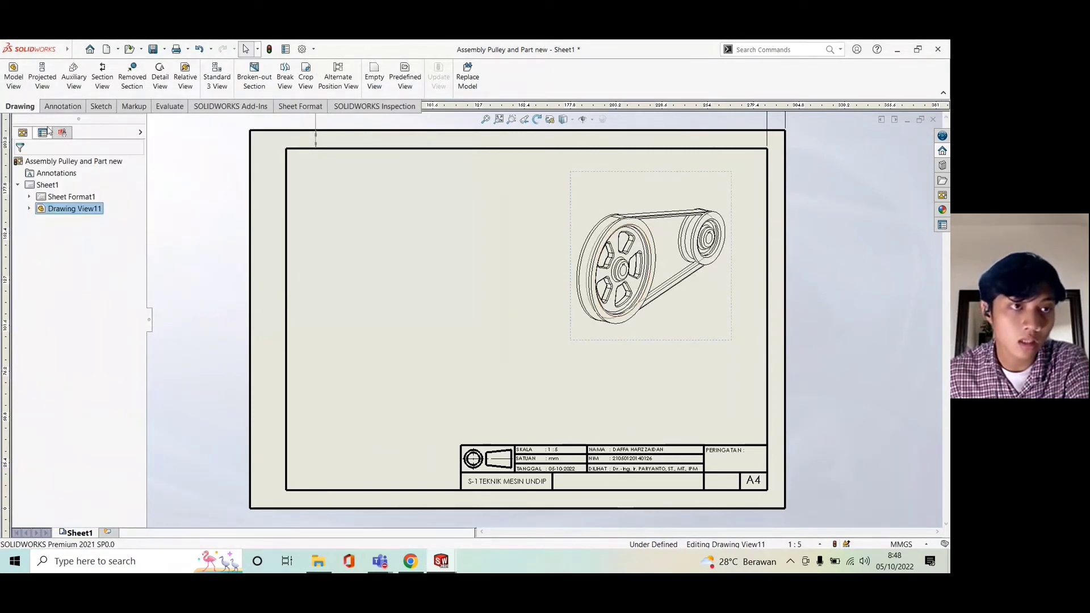
Insert a front view of the Assembly Pulley and Part new file beside the Custom 1 view, in the sheet's upper-left area.
click(13, 77)
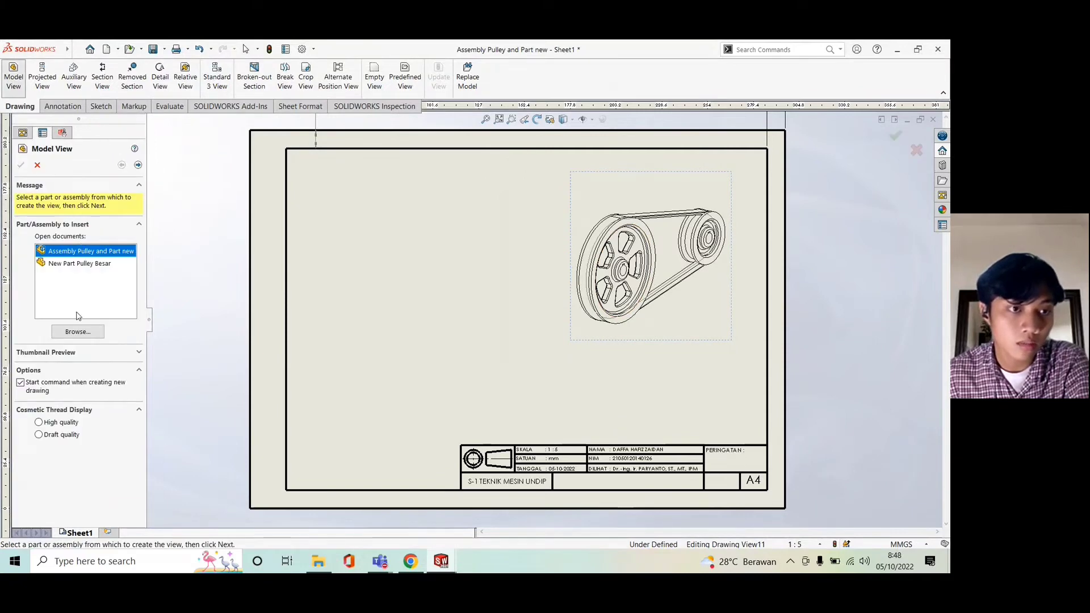
click(78, 332)
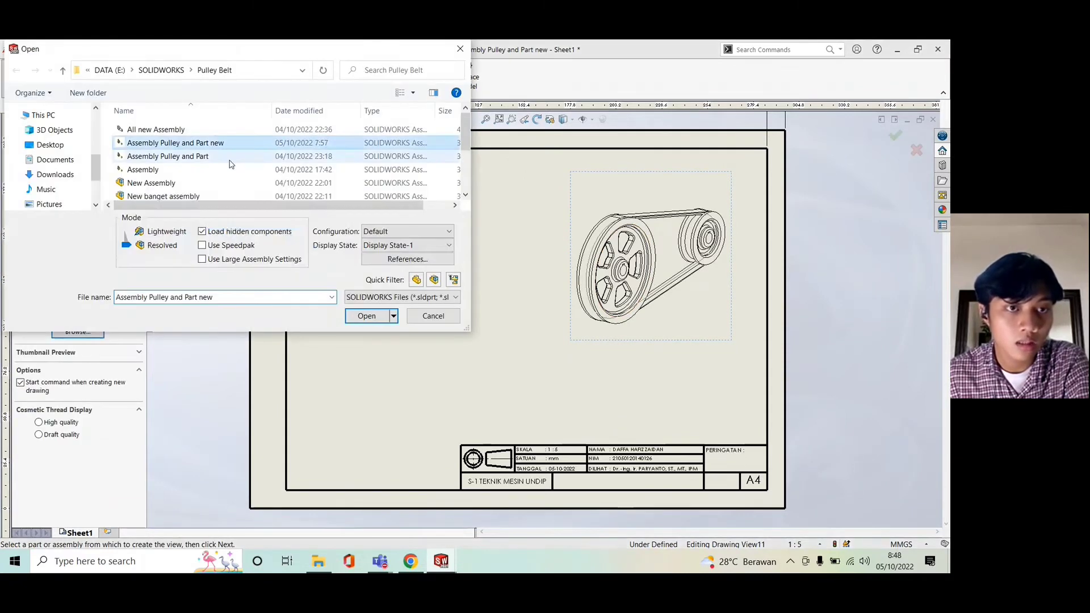
click(365, 311)
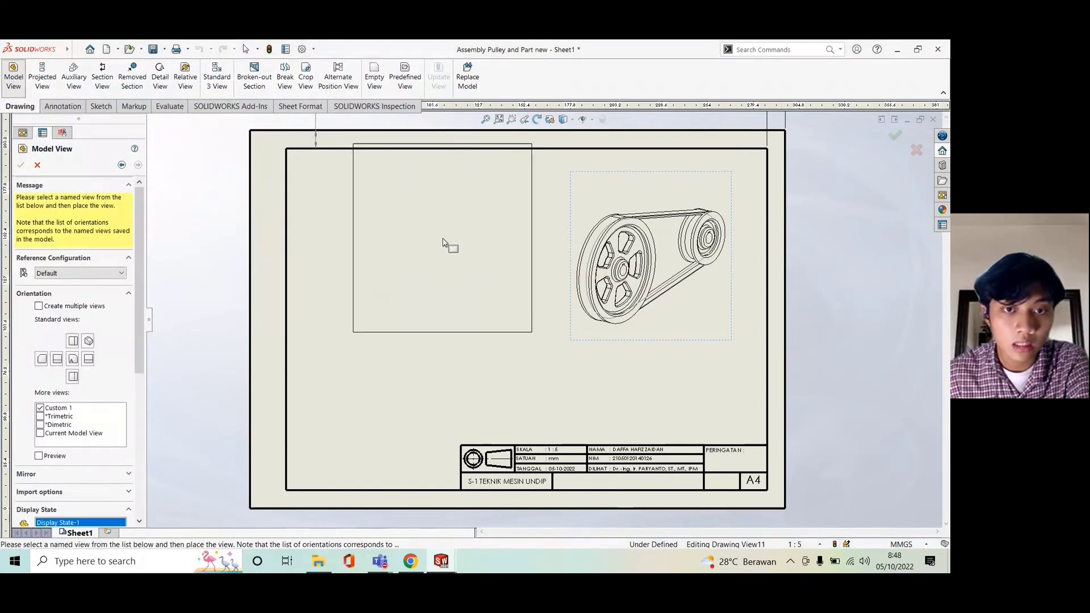
click(432, 273)
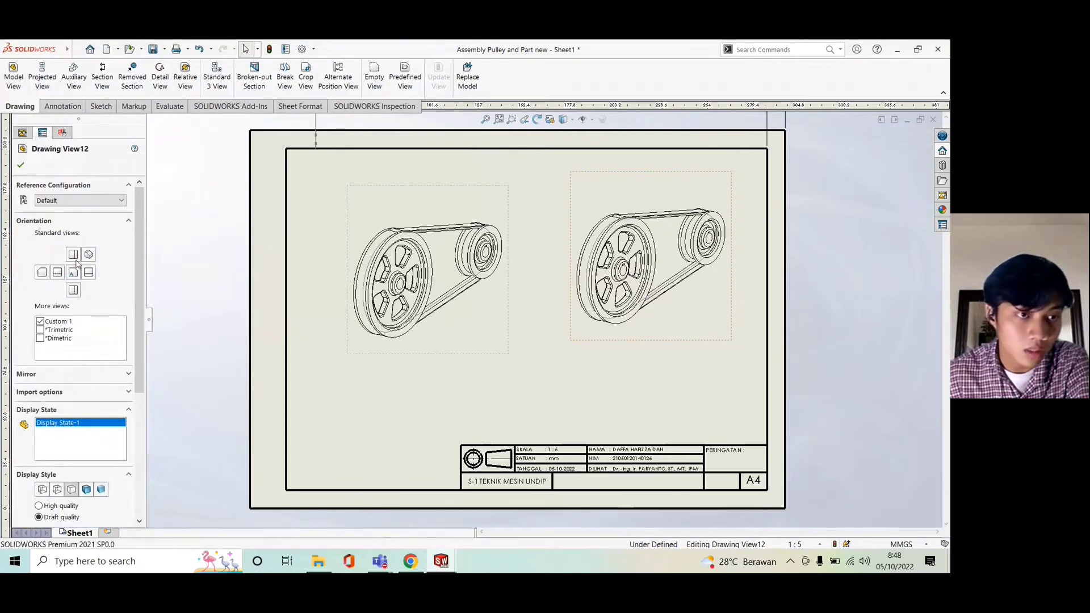
click(58, 274)
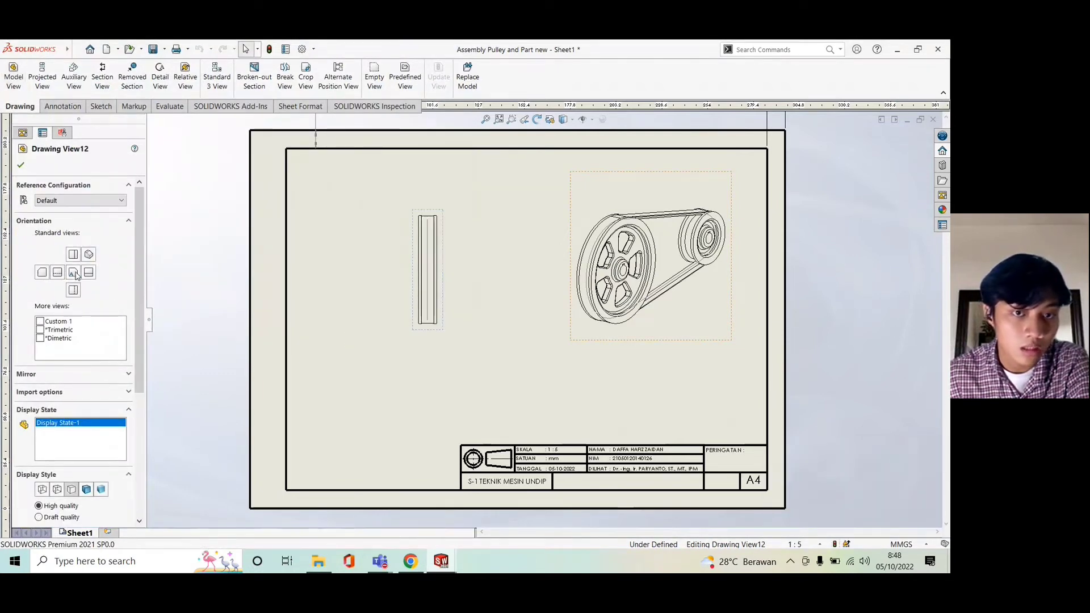
click(75, 274)
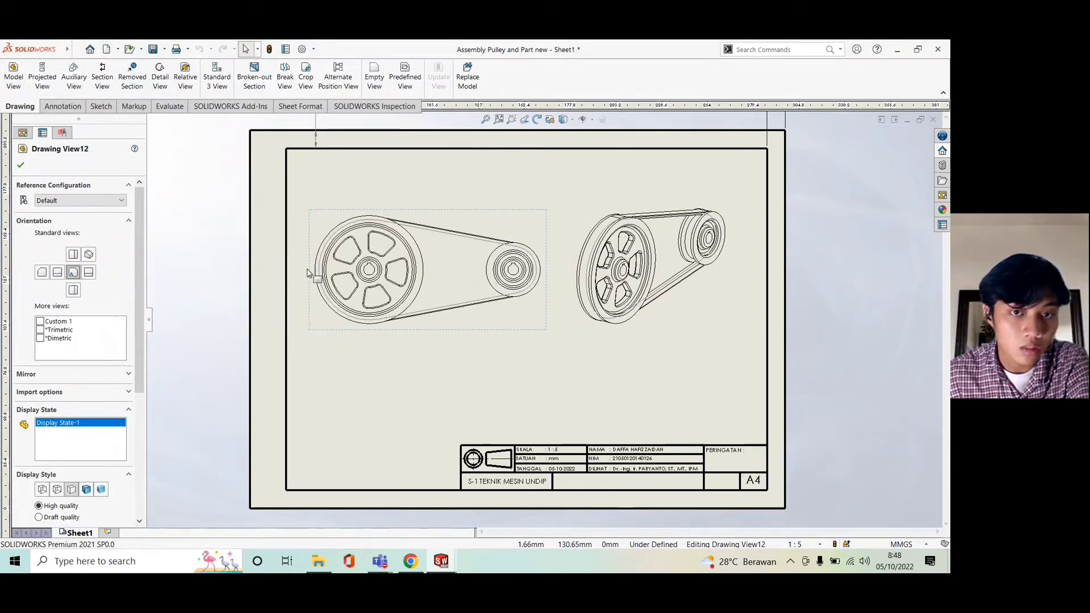
click(22, 166)
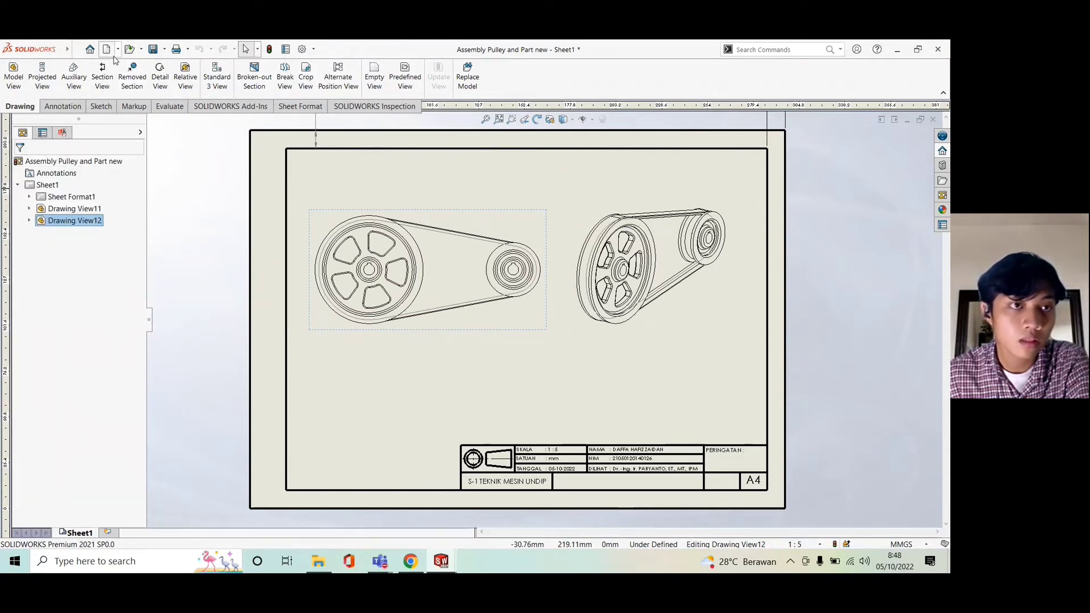
Insert another model view of Assembly Pulley and Part new below the front view and set its orientation to the bottom view.
click(14, 79)
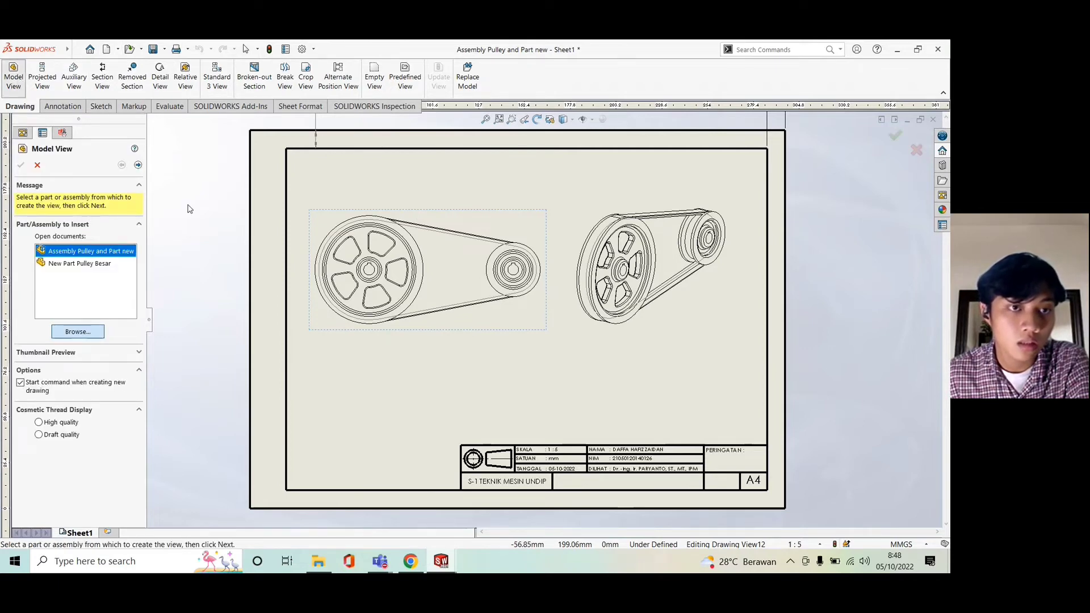
click(374, 316)
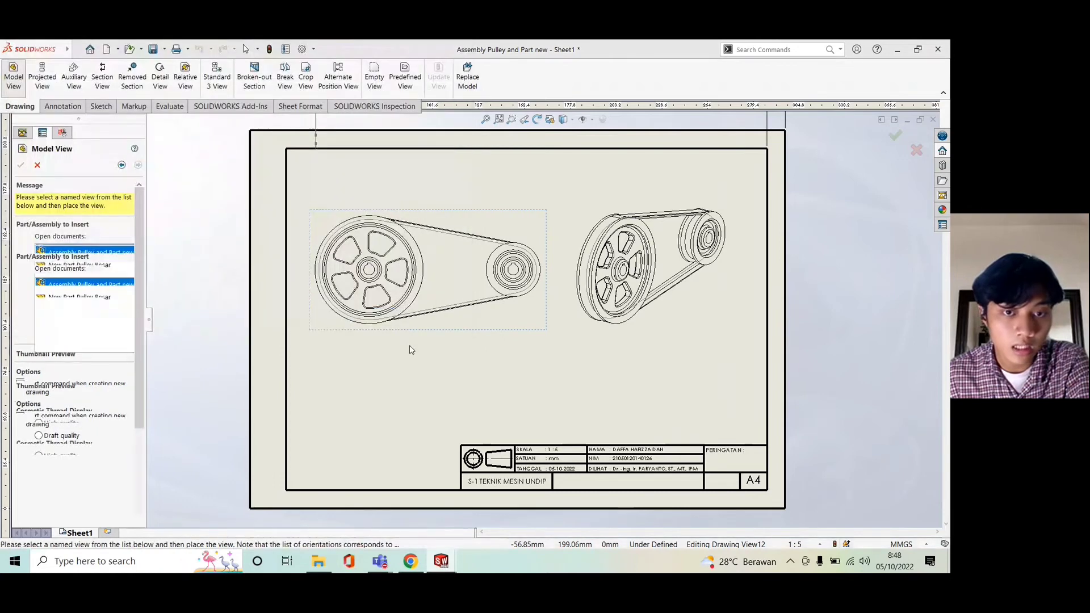
click(409, 370)
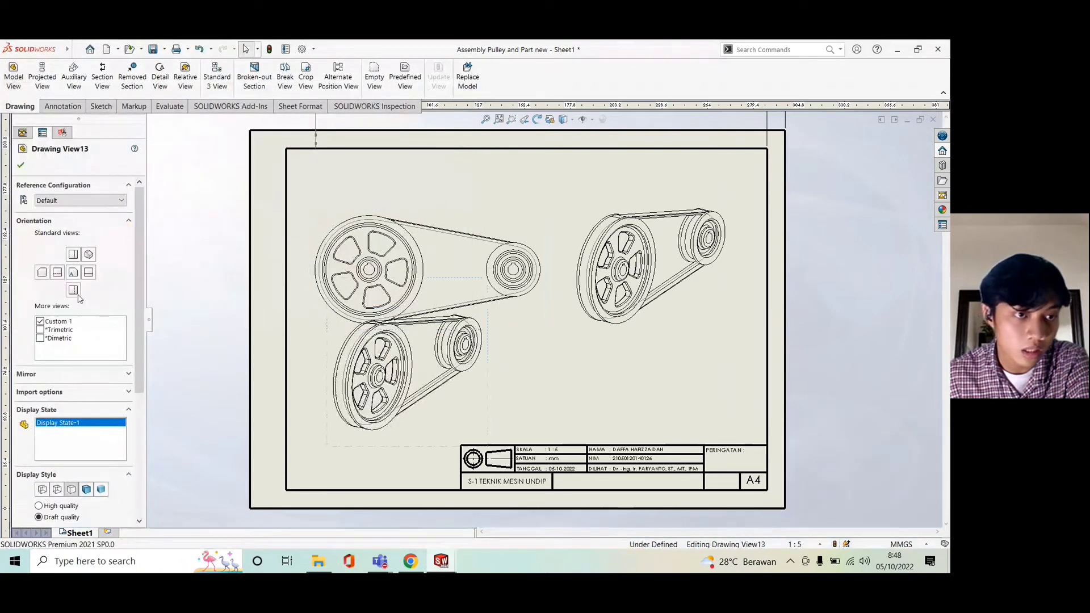
click(74, 291)
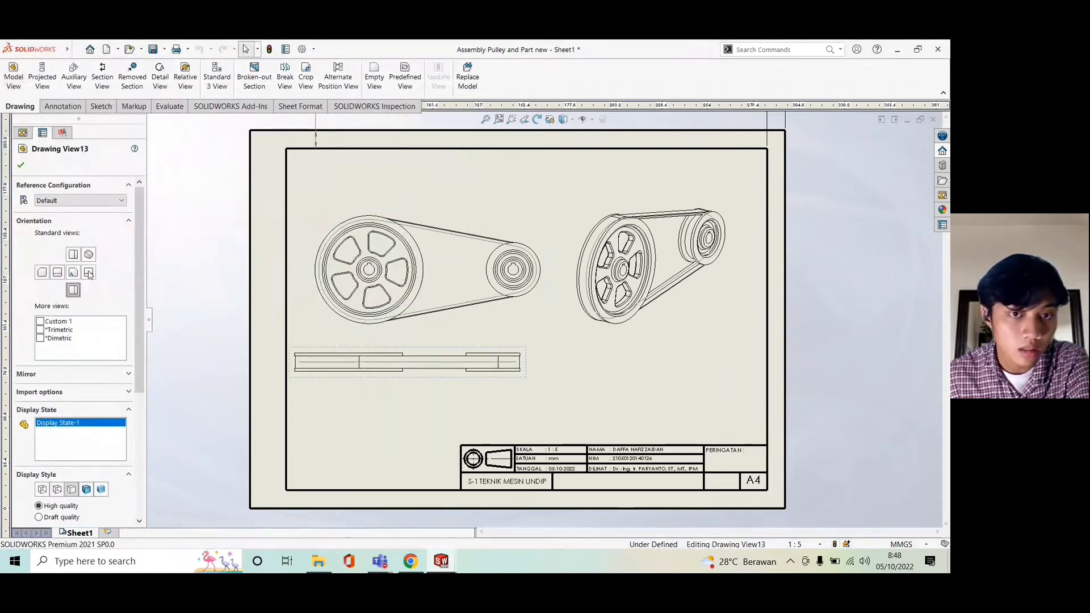
click(22, 166)
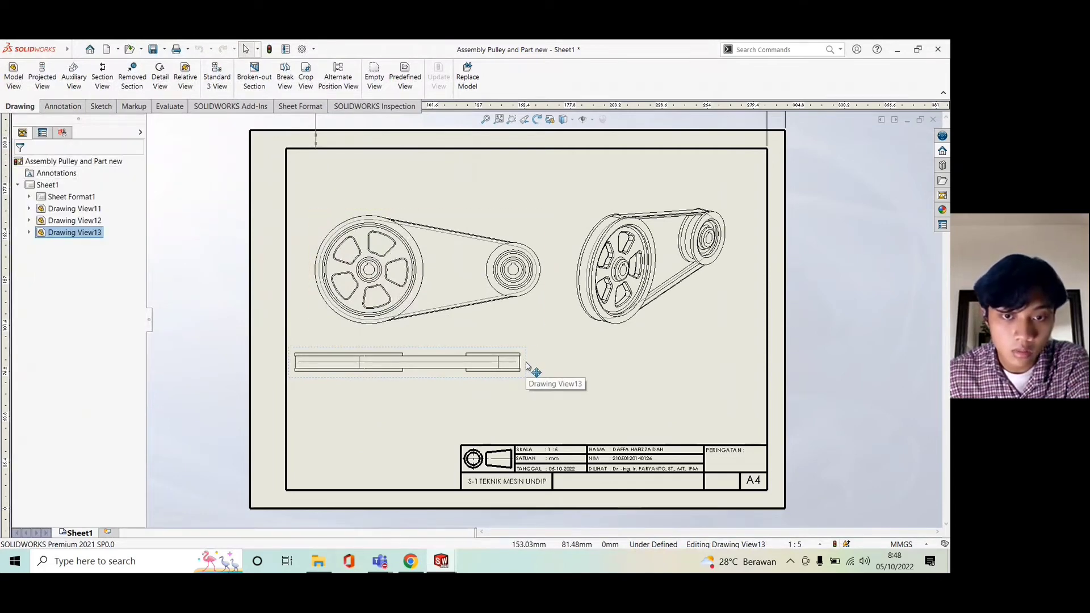
Arrange the three drawing views, lining up the bottom view under the front view and shifting the Custom 1 view toward the upper-right corner.
mouse_move(526, 364)
mouse_down()
mouse_move(653, 408)
mouse_move(547, 387)
mouse_up()
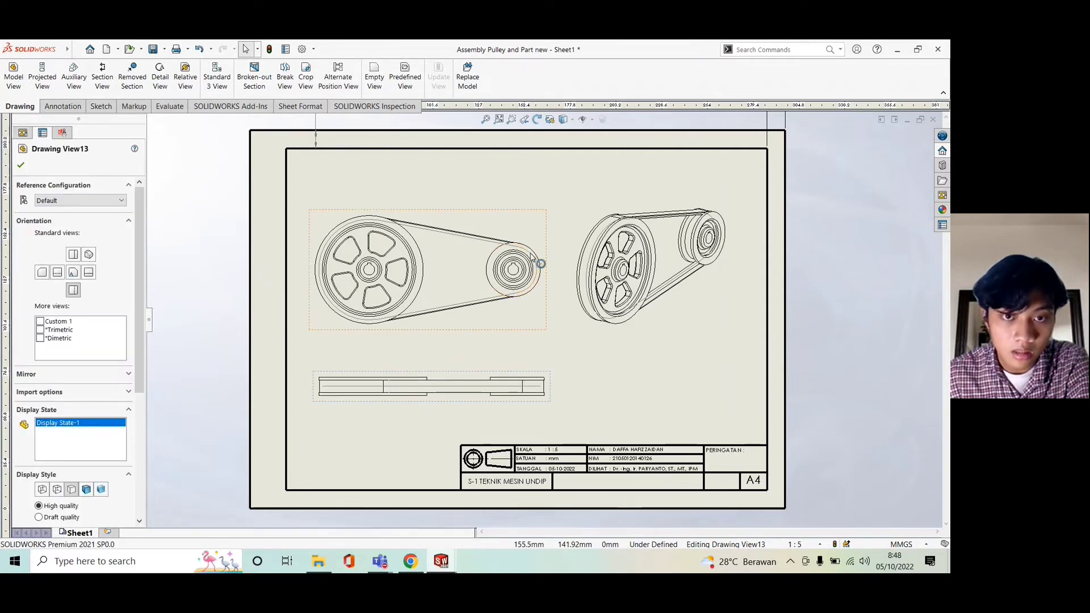
scroll(530, 253, down, 1)
drag(531, 204, 532, 183)
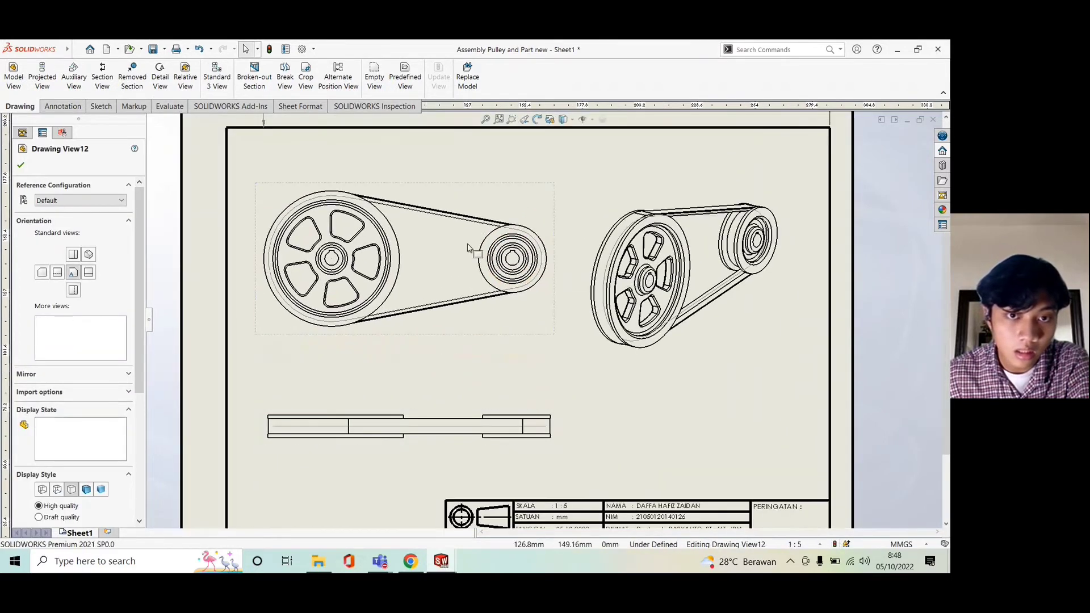
scroll(96, 372, down, 3)
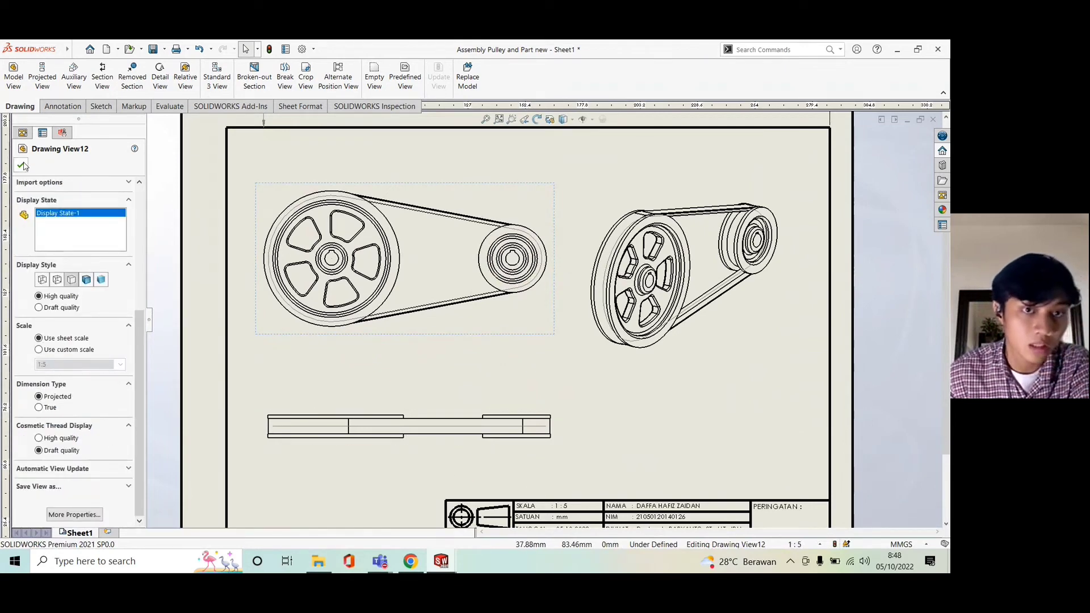
click(22, 165)
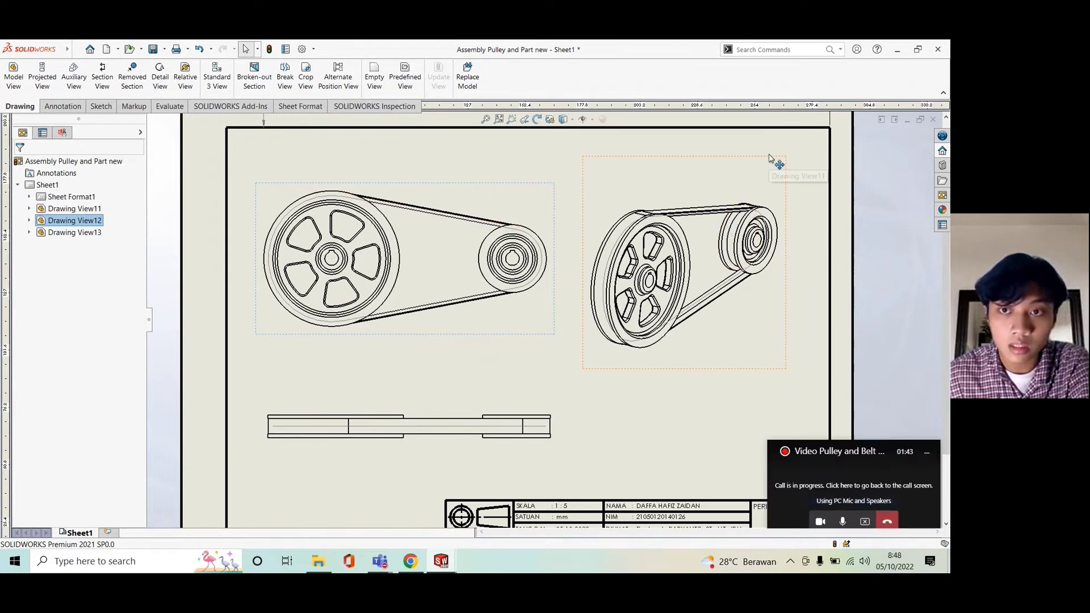
drag(771, 158, 776, 147)
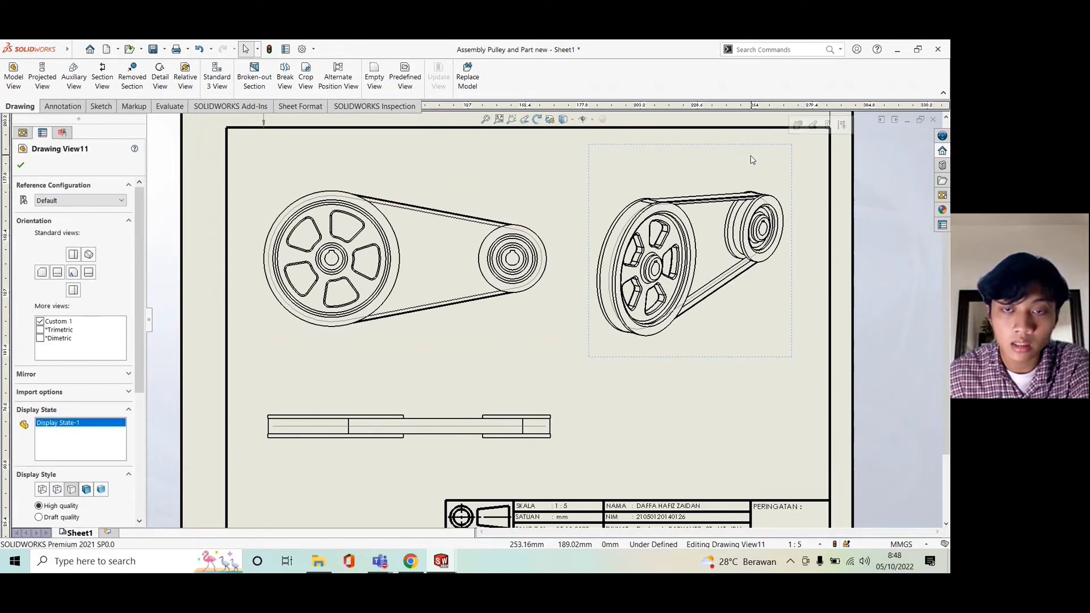
drag(765, 149, 776, 149)
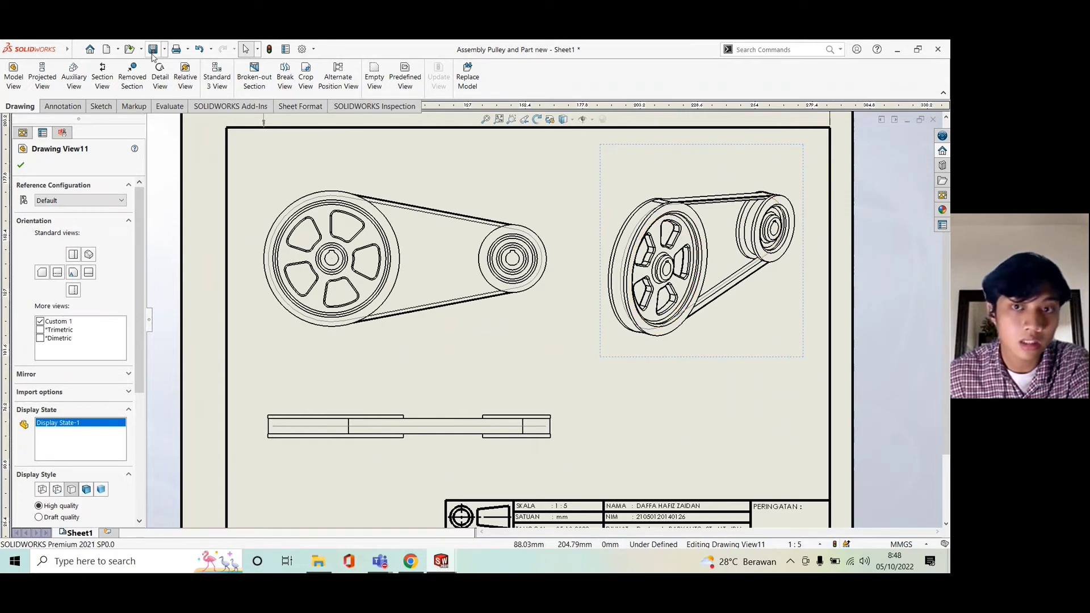
Add circular auto balloons to the Custom 1 view and place balloons 1 and 3 close beneath the large pulley.
click(62, 106)
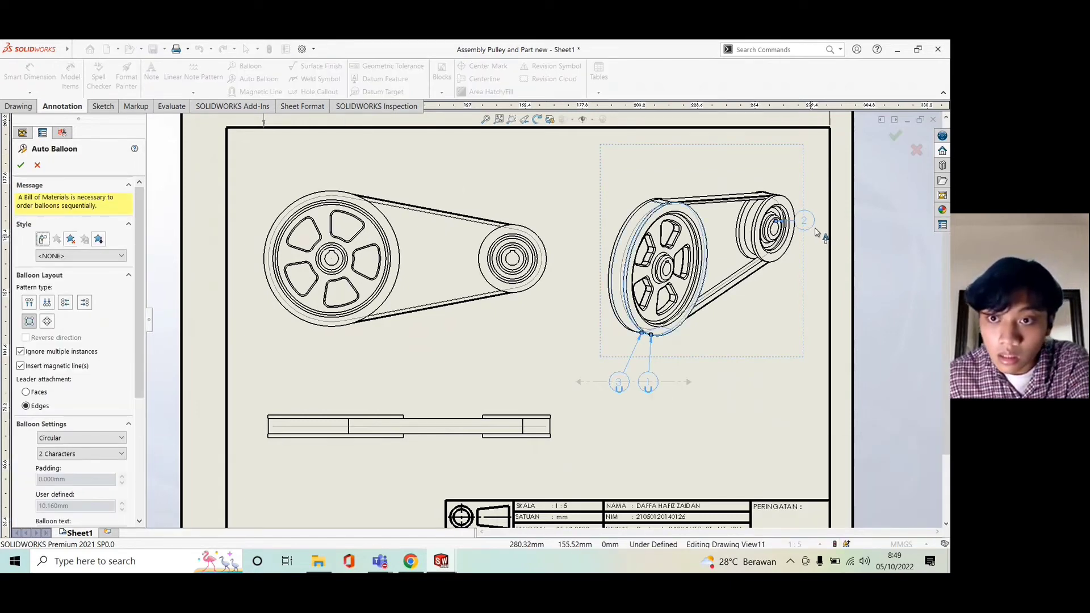
mouse_move(812, 226)
mouse_down()
mouse_move(808, 205)
mouse_move(827, 221)
mouse_move(814, 237)
mouse_up()
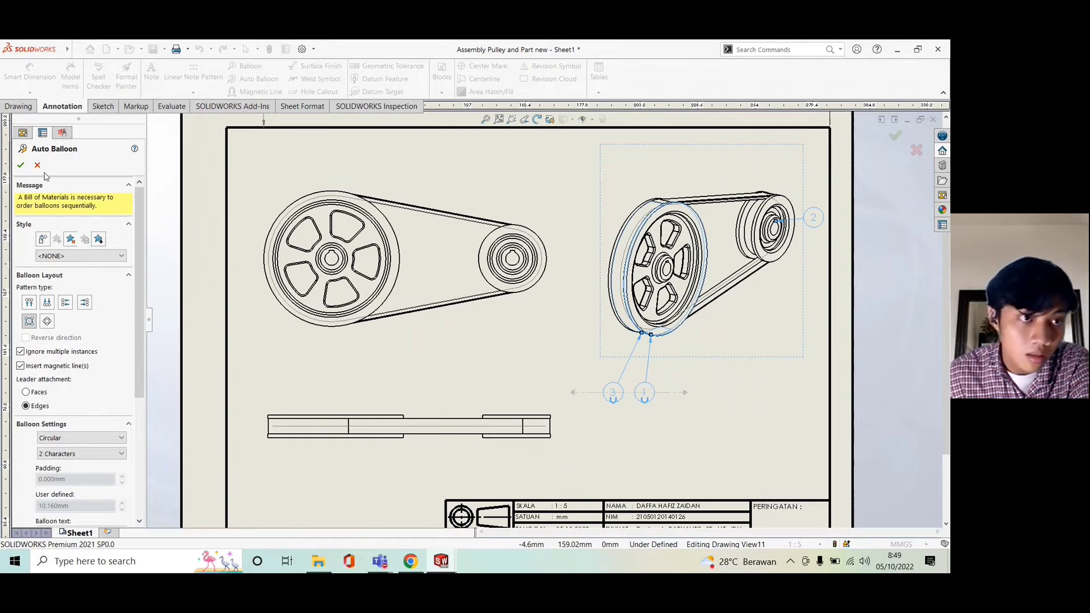
scroll(64, 203, down, 5)
scroll(65, 210, up, 5)
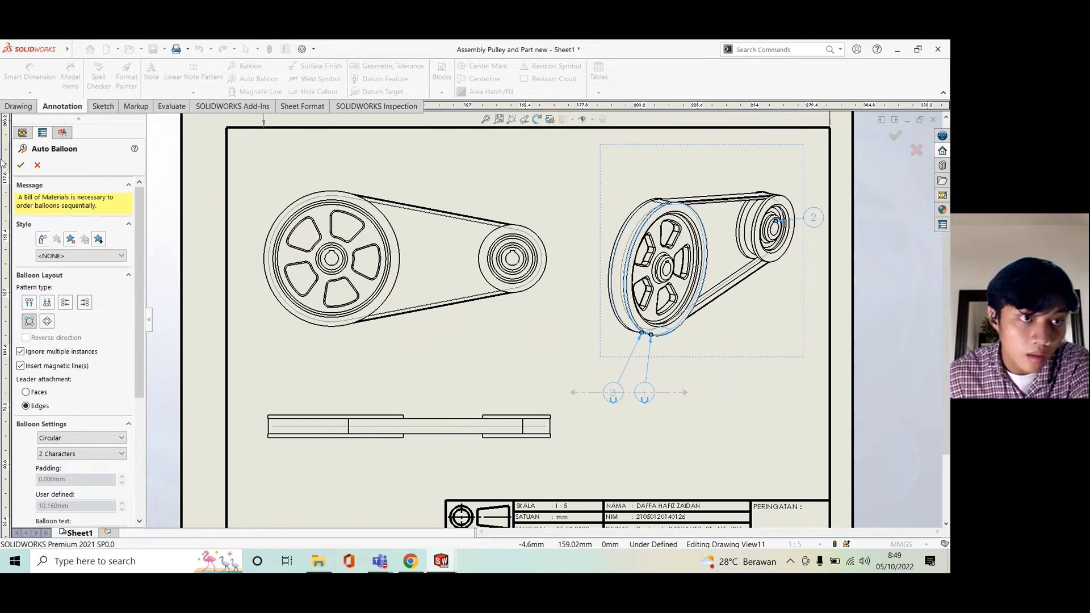
click(20, 166)
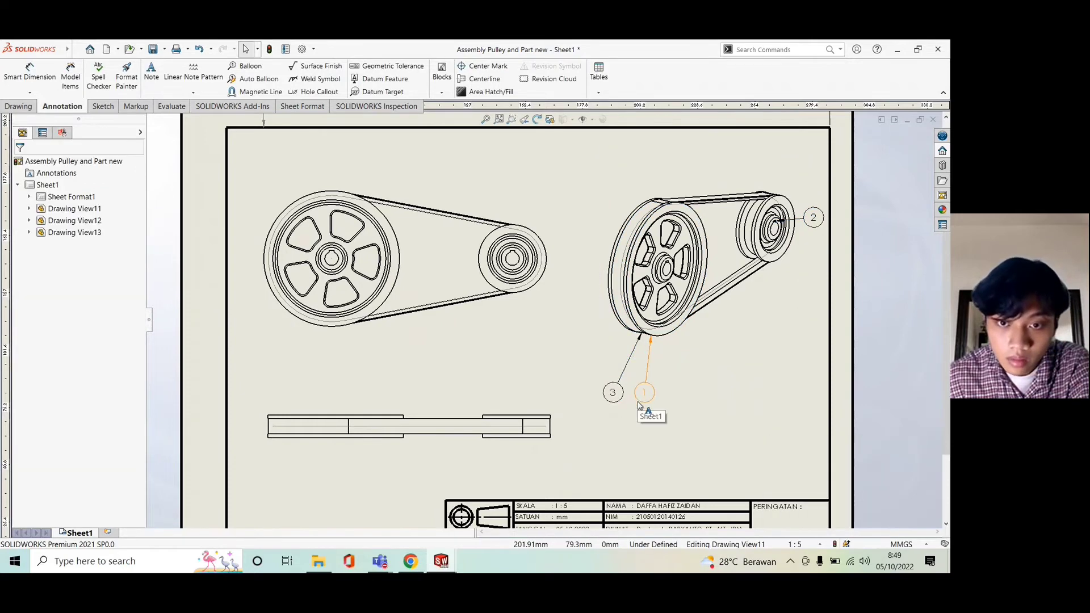
drag(642, 396, 664, 362)
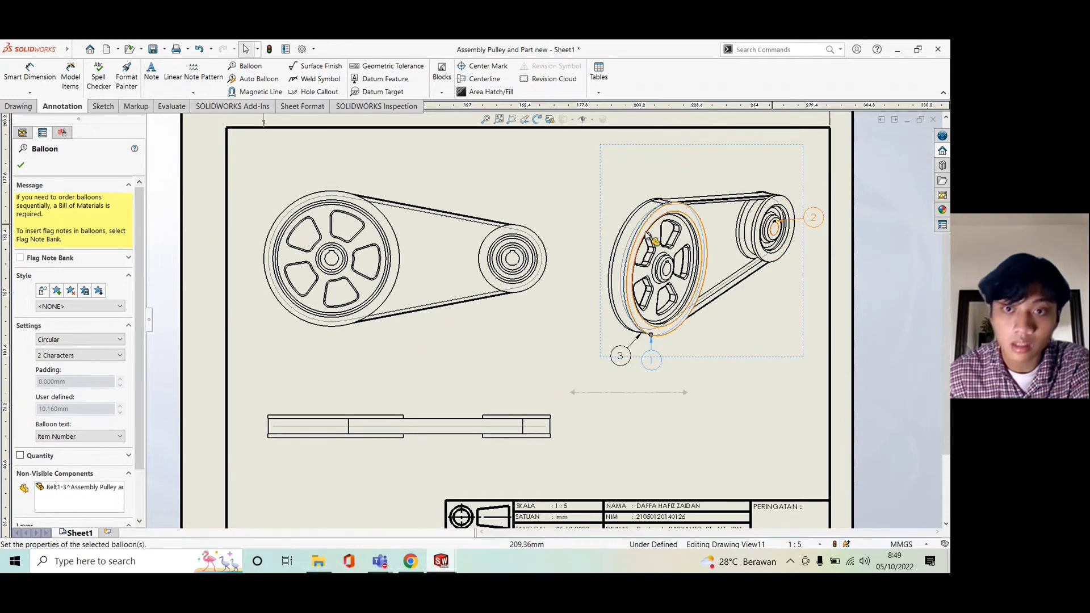
click(21, 165)
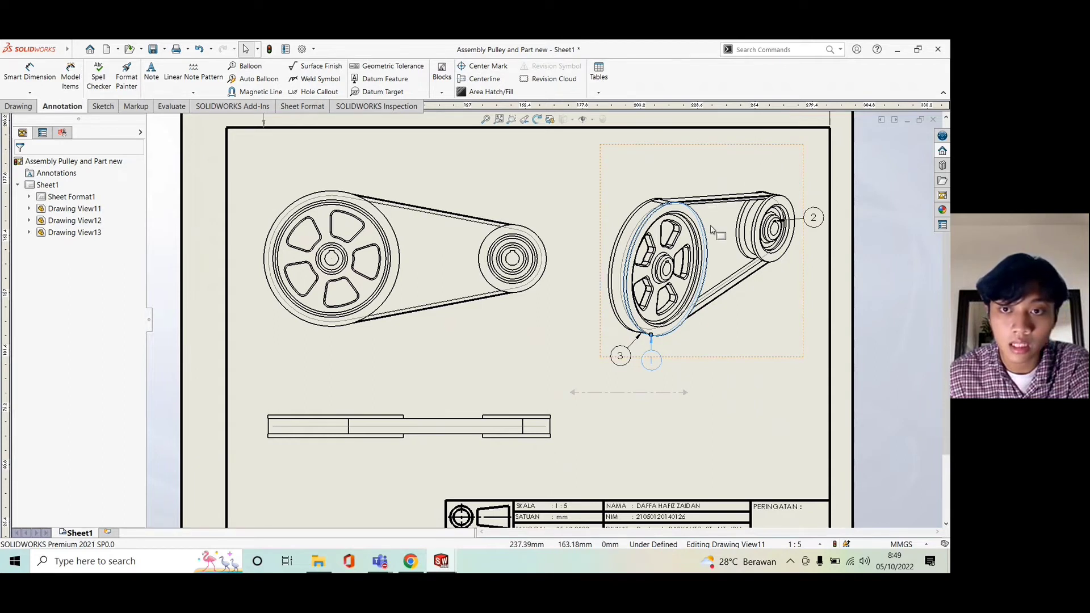
Insert a top-level bill of materials for the Custom 1 view with the bom-standard template, placed below that view.
click(603, 81)
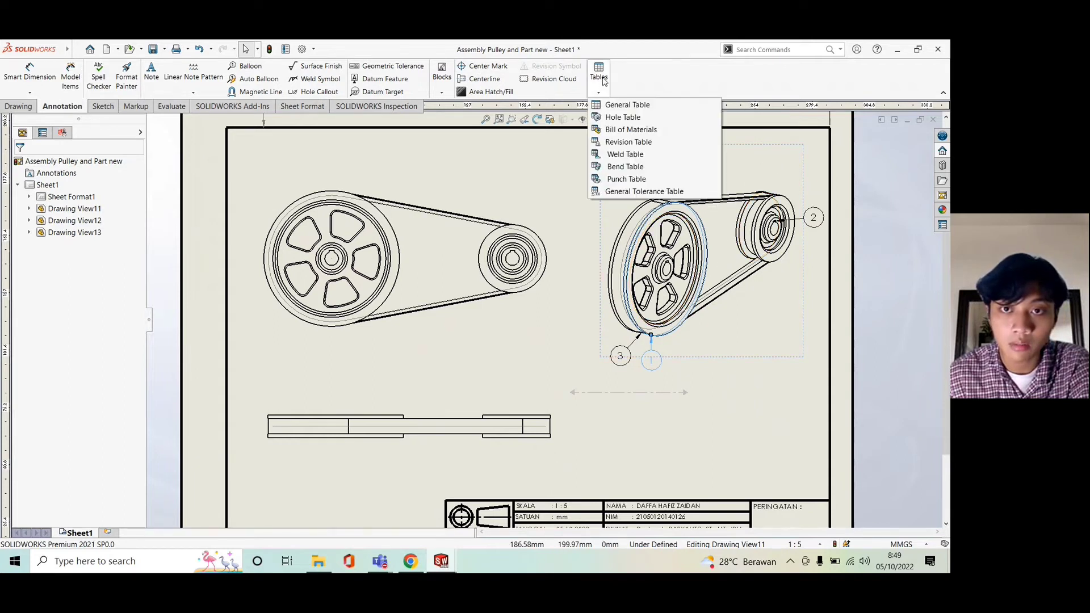
click(625, 131)
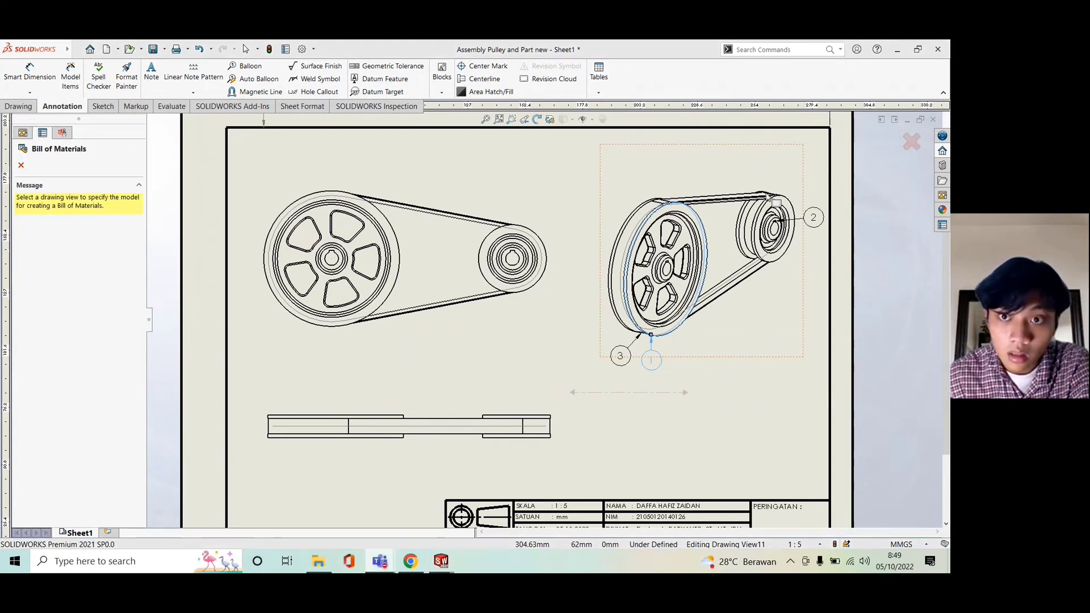
click(744, 356)
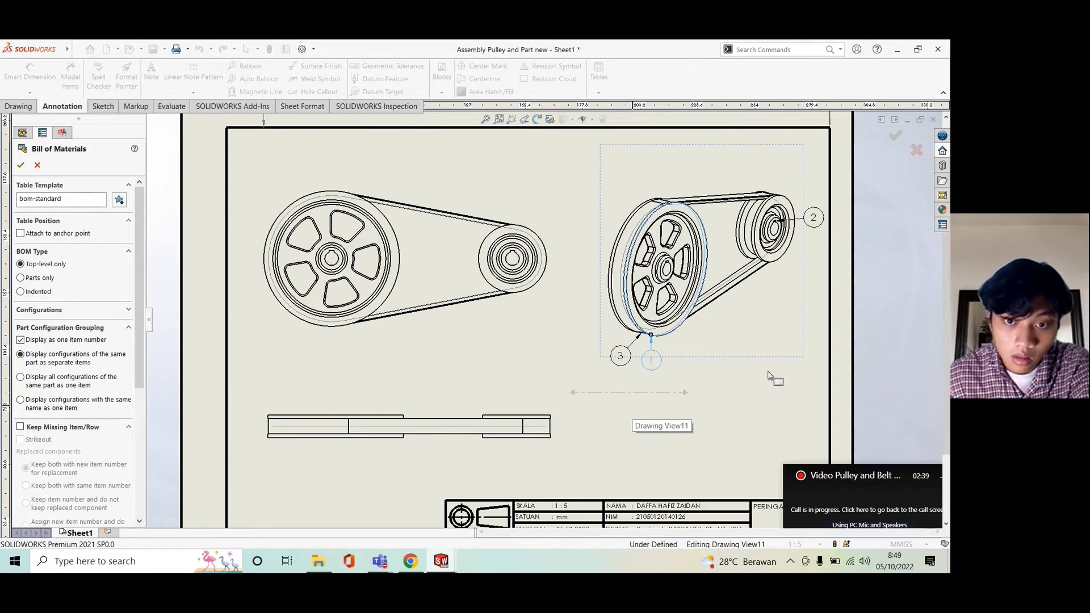
scroll(767, 376, down, 1)
scroll(761, 369, down, 2)
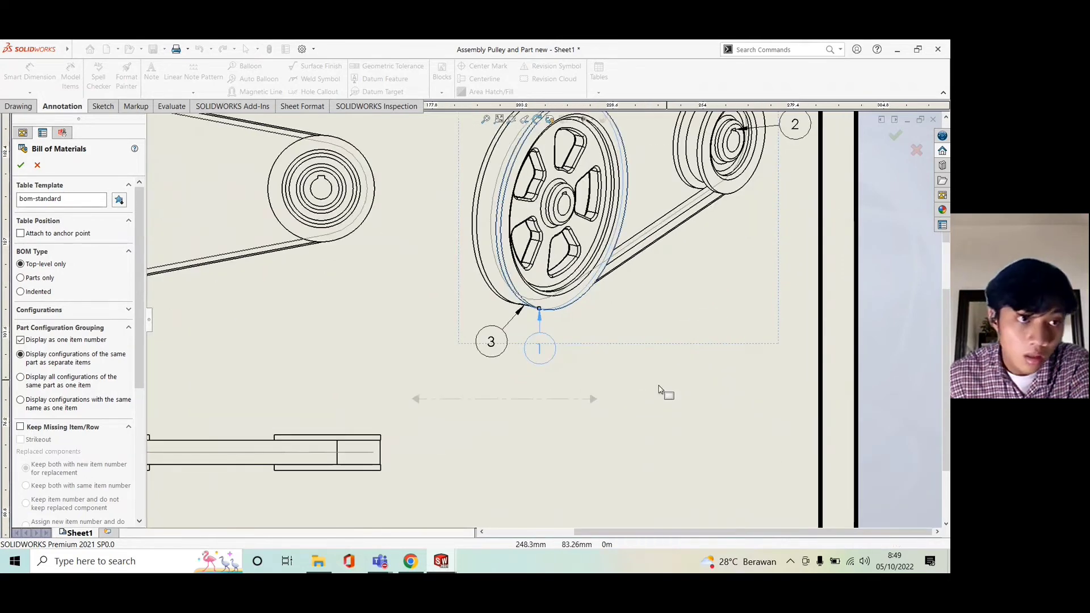
key(f)
click(21, 165)
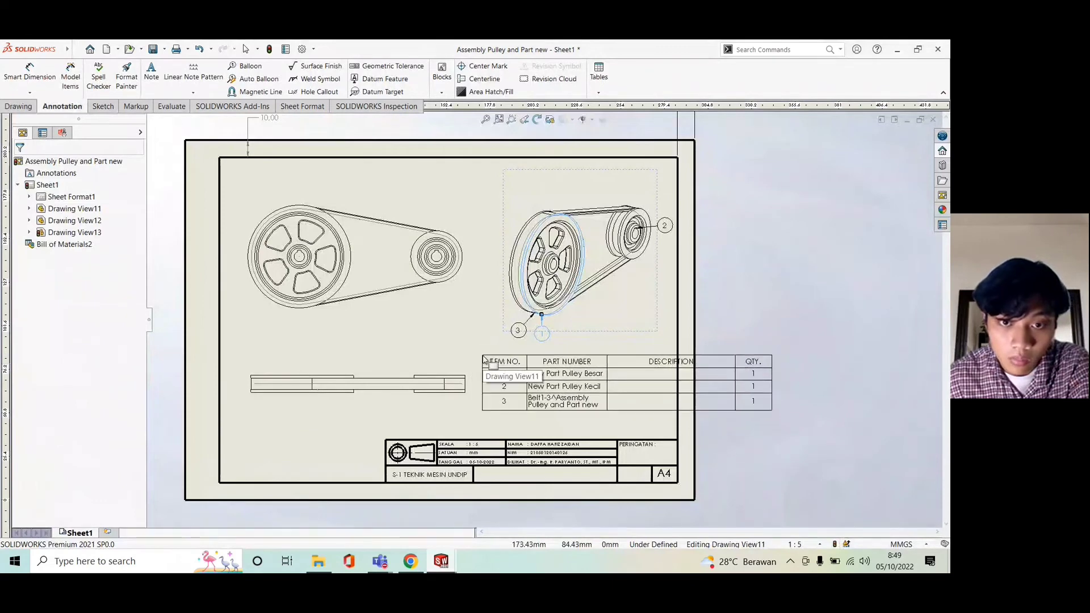
click(481, 357)
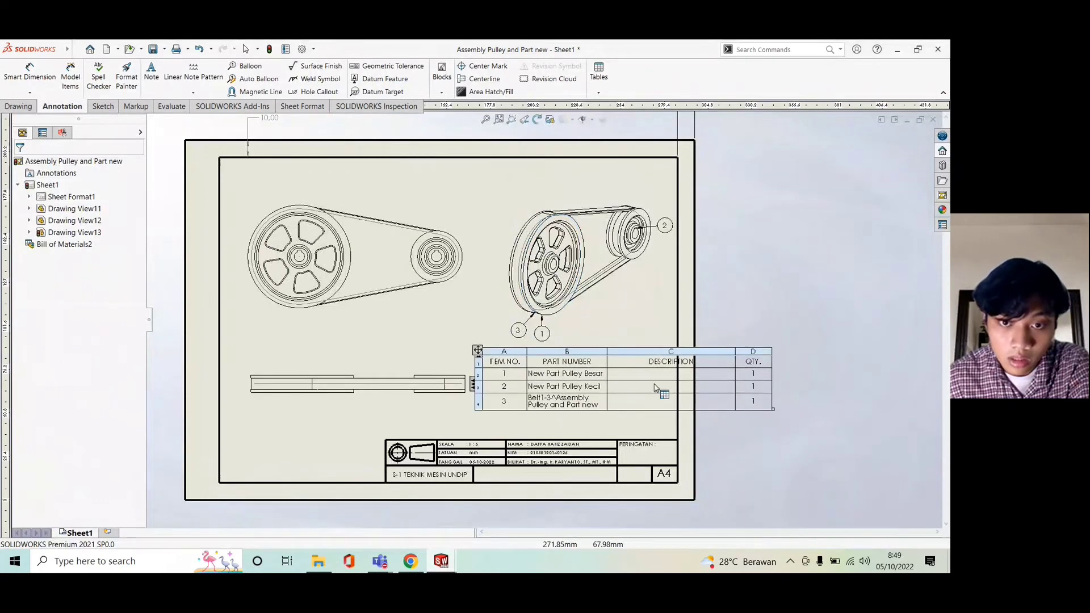
Delete the DESCRIPTION column from the bill of materials table.
click(721, 353)
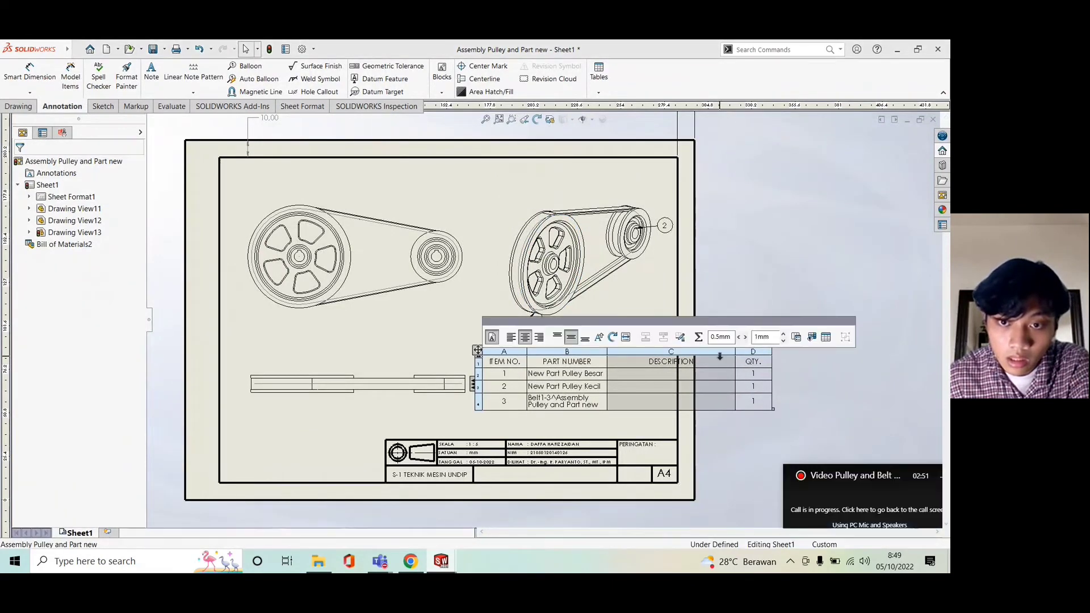
right_click(721, 353)
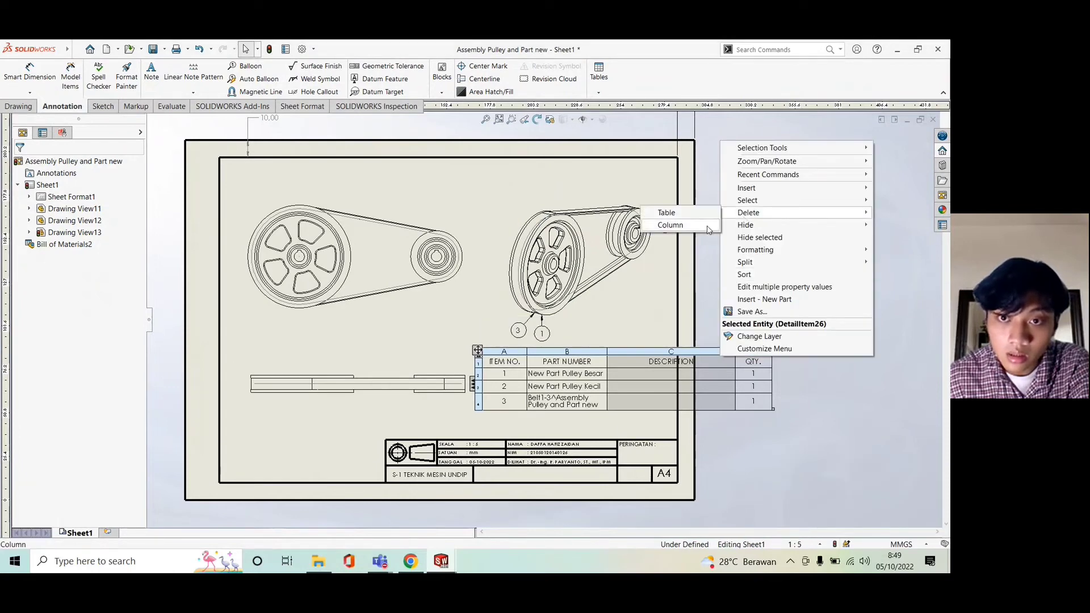
click(727, 225)
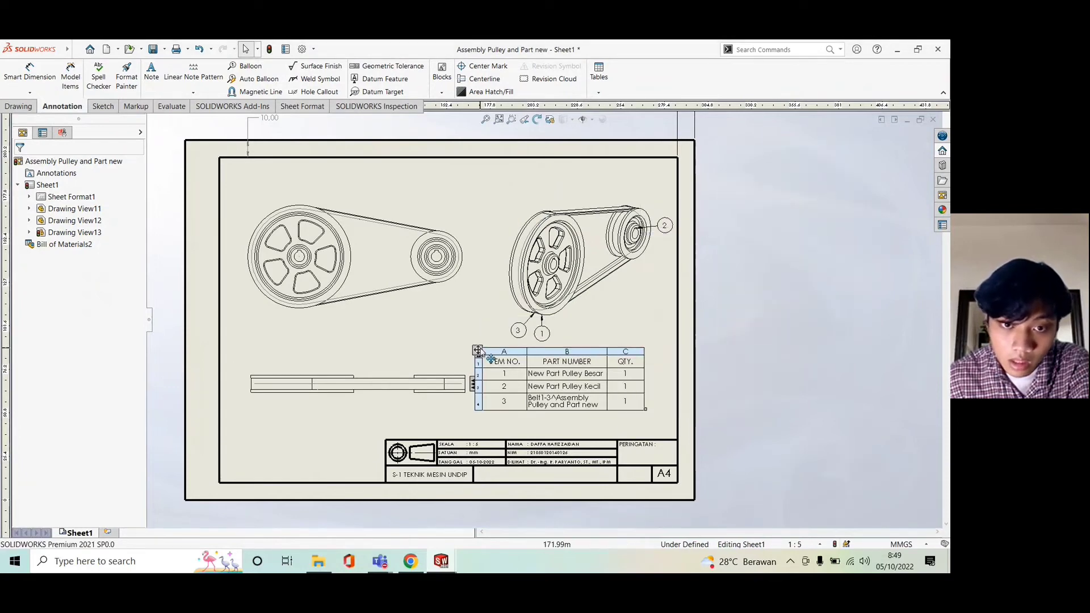
Move the bill of materials table slightly right and down in the space between the Custom 1 view and the title block.
drag(478, 350, 486, 353)
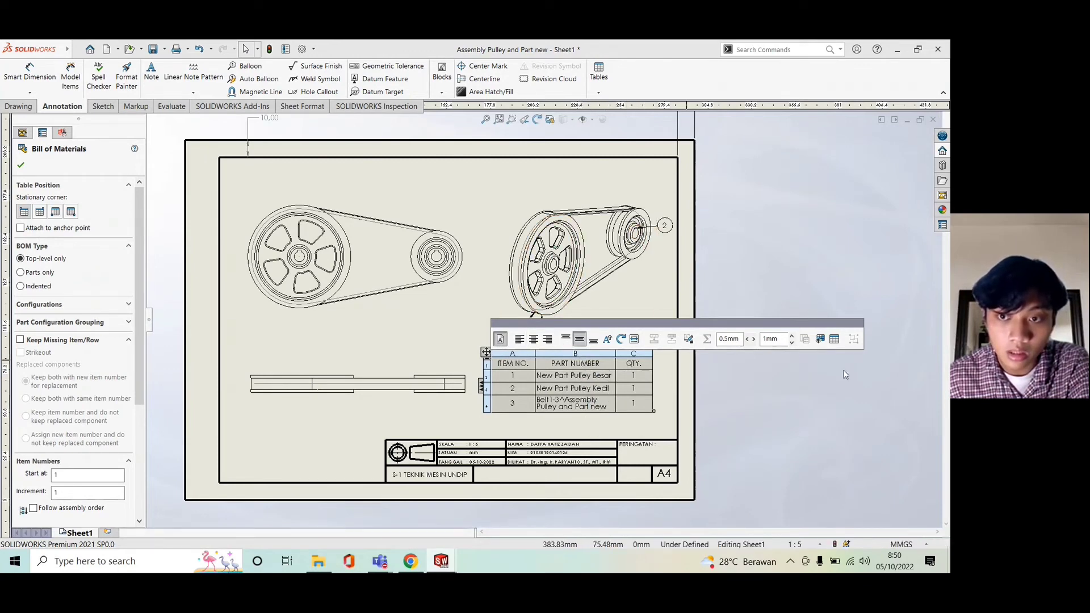
click(20, 165)
scroll(363, 281, up, 2)
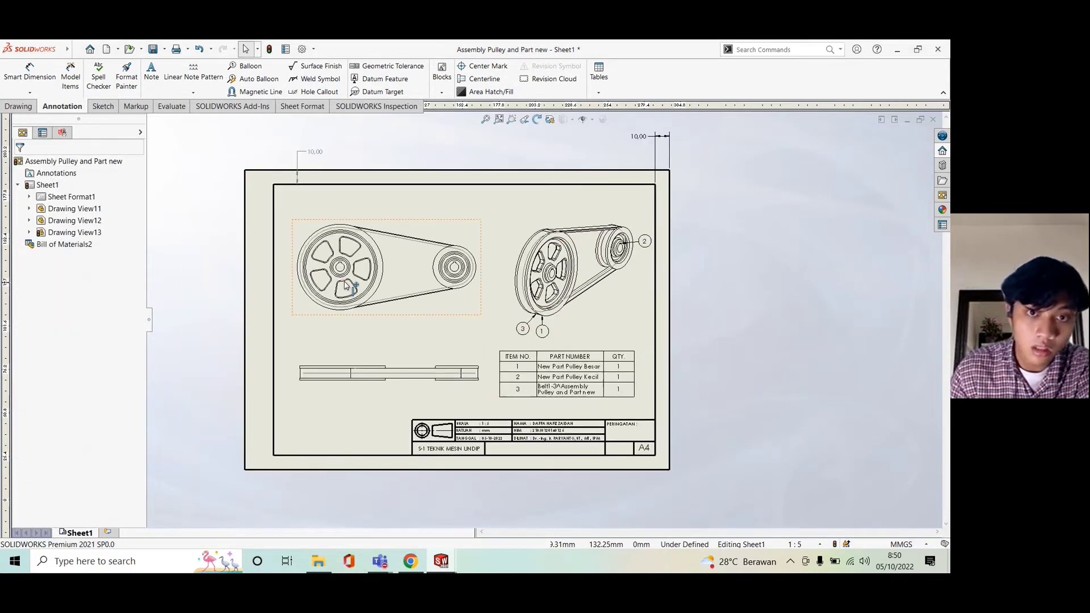
Dimension the large pulley's outer diameter in the front view, placing the dimension just above the pulley.
scroll(344, 273, down, 2)
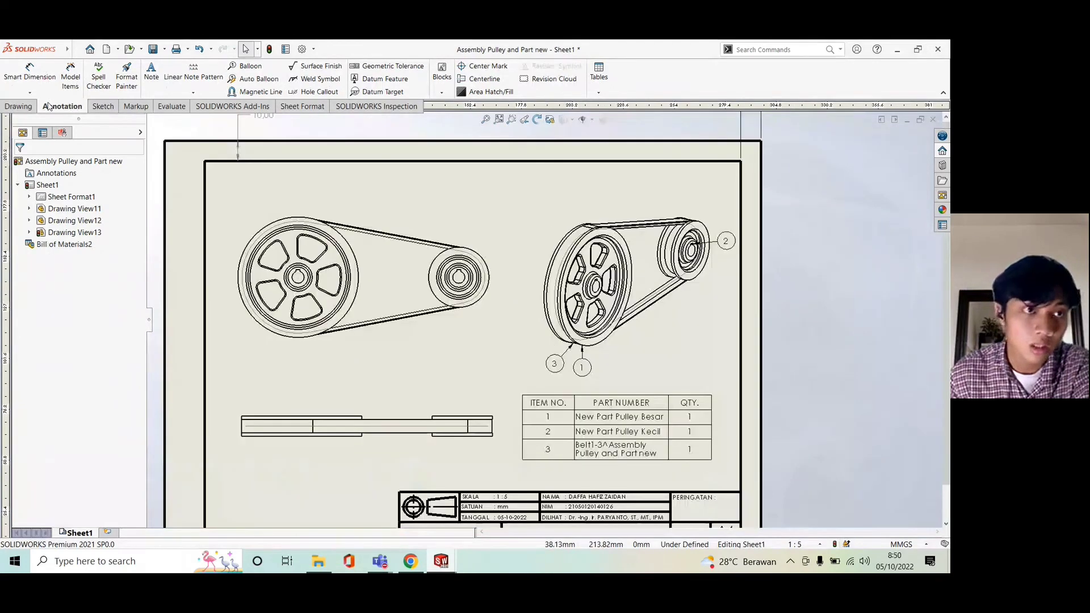
click(47, 84)
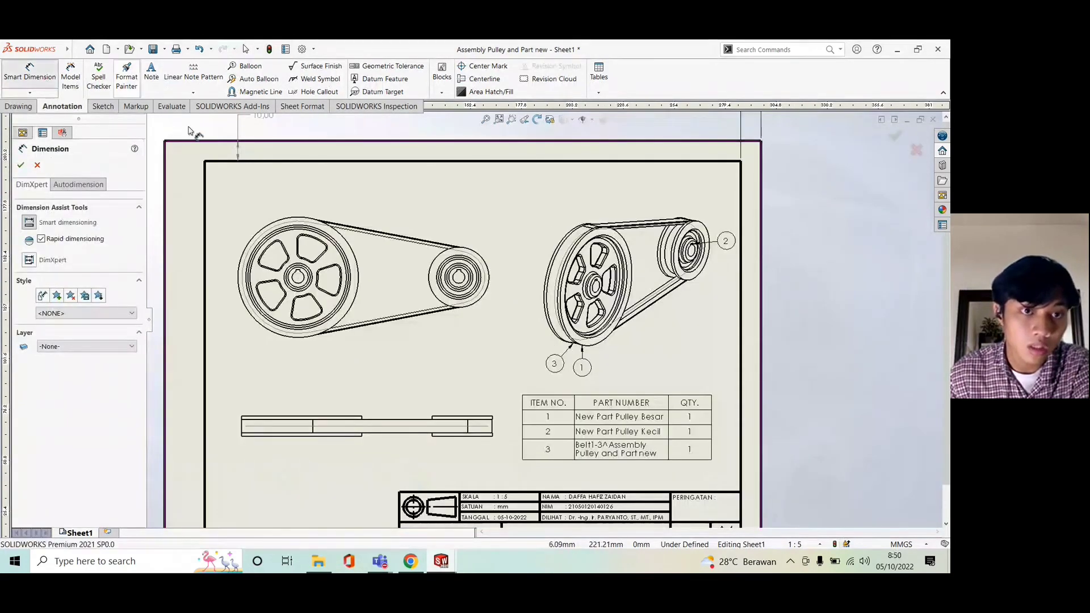
scroll(238, 169, down, 1)
click(334, 228)
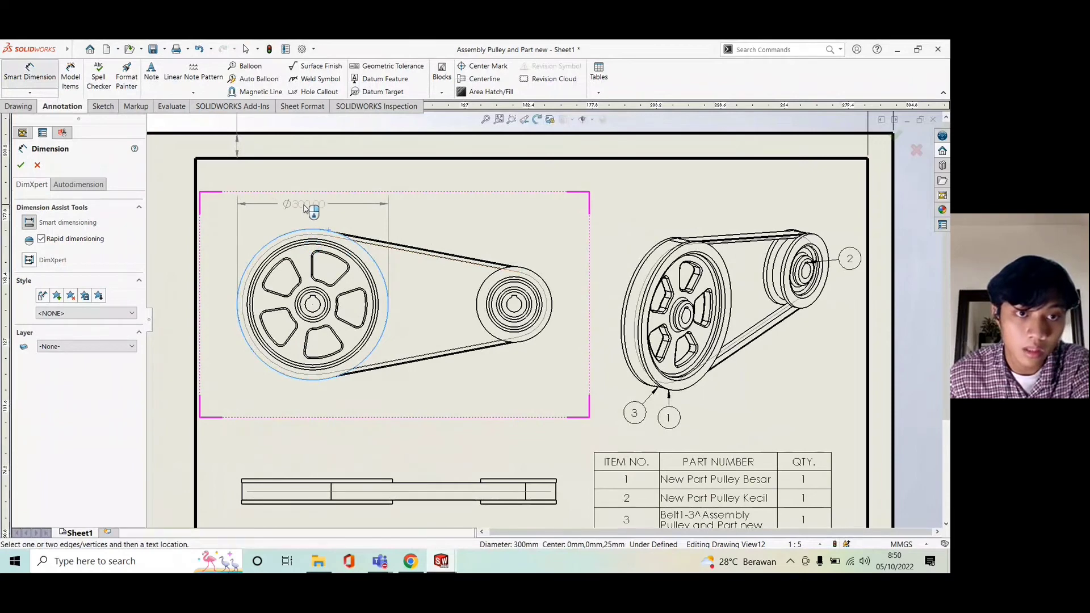
click(306, 205)
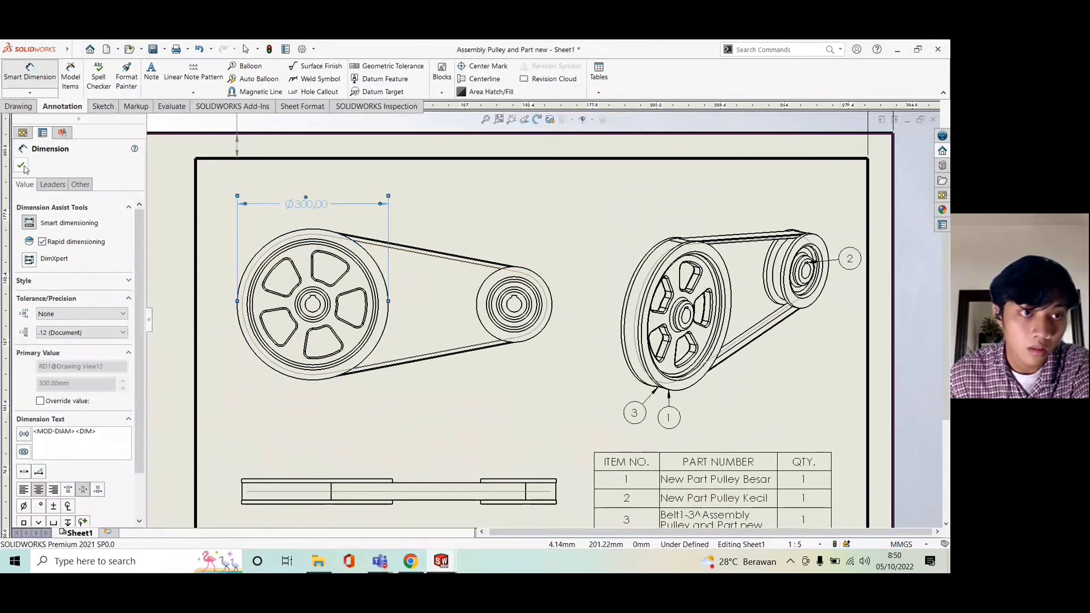
click(20, 164)
Dimension the diameter of the large pulley's inner rim circle in the front view, placing the dimension below the pulley.
click(30, 72)
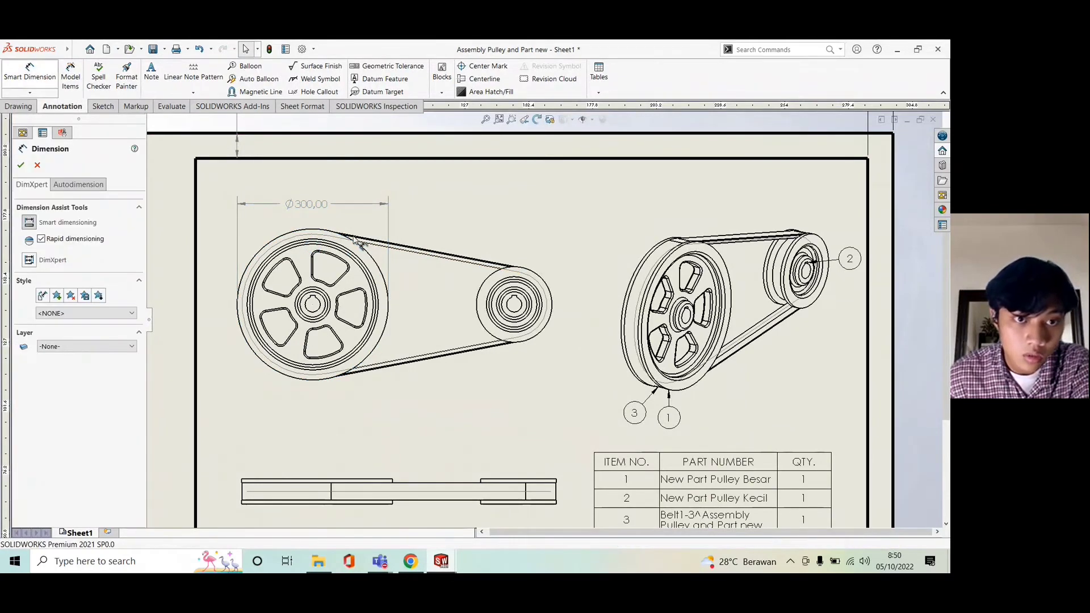
click(319, 372)
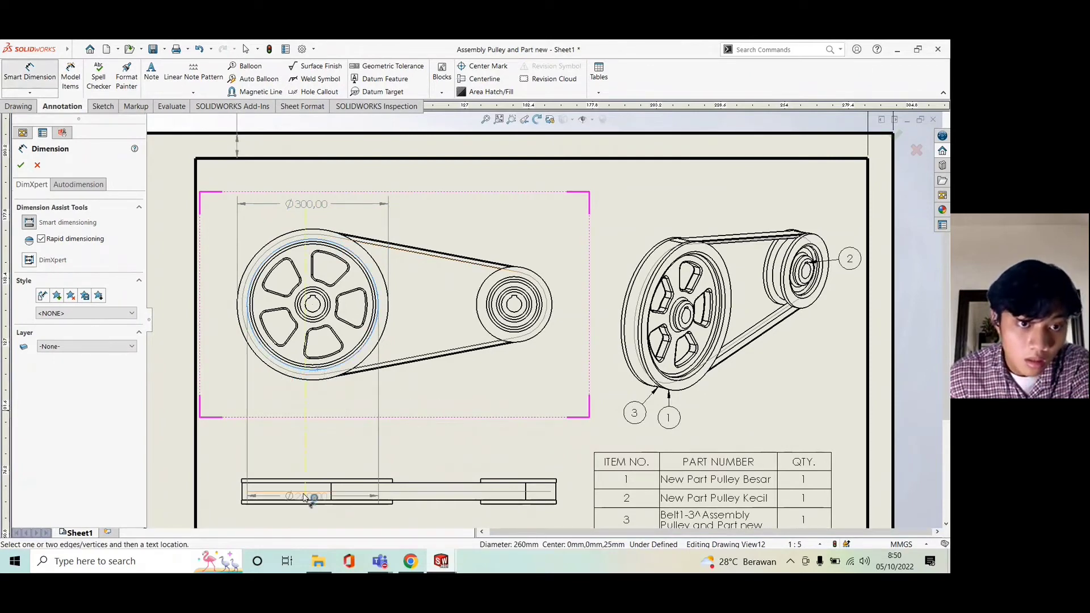
click(307, 401)
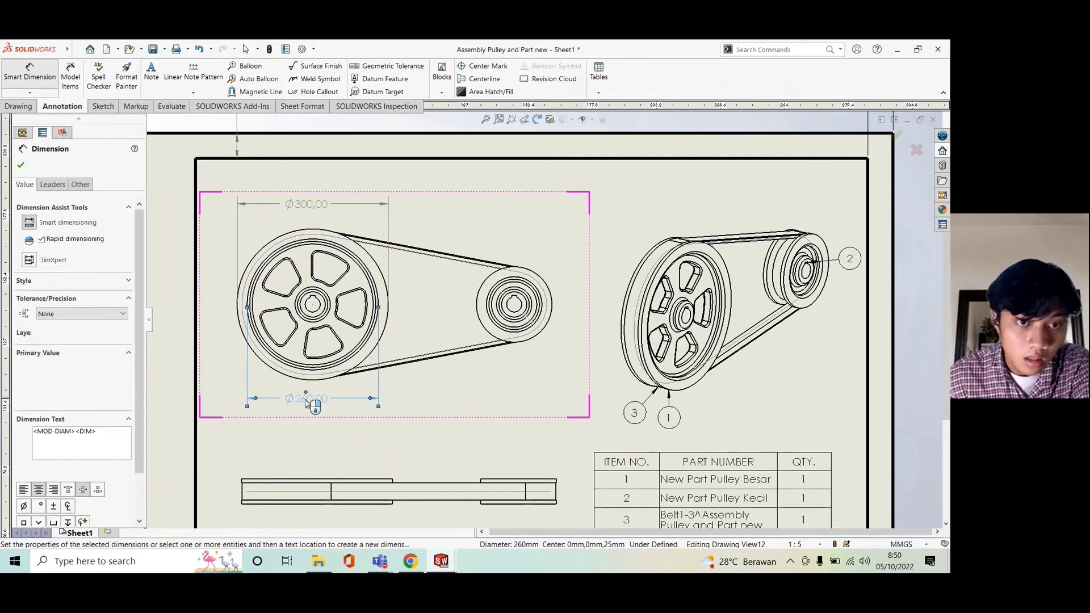
key(Escape)
key(Escape)
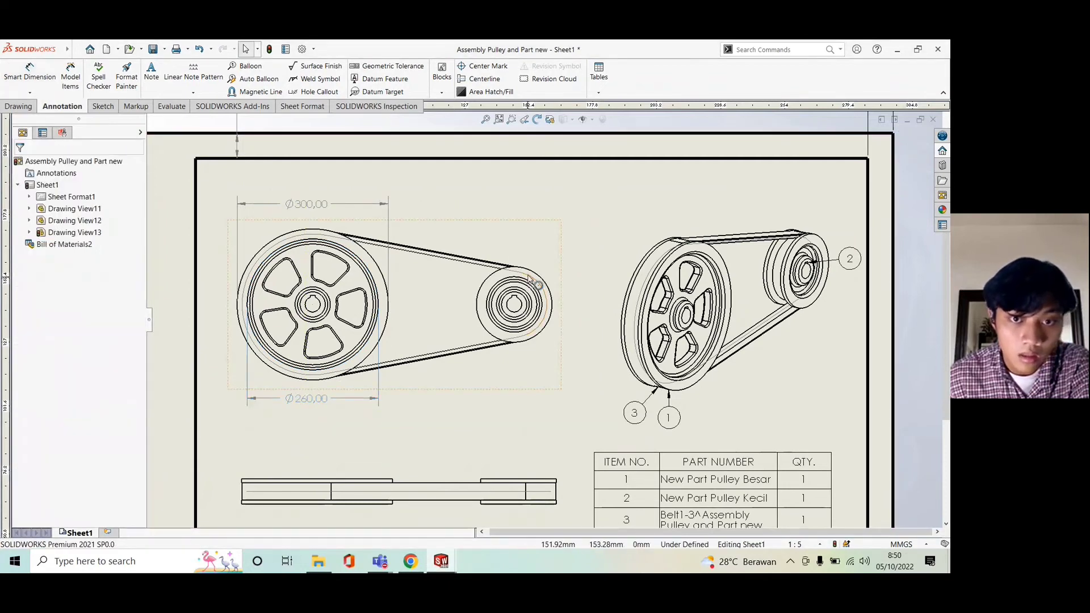
Dimension the small pulley's outer diameter in the front view, placing the dimension just above the pulley.
click(531, 281)
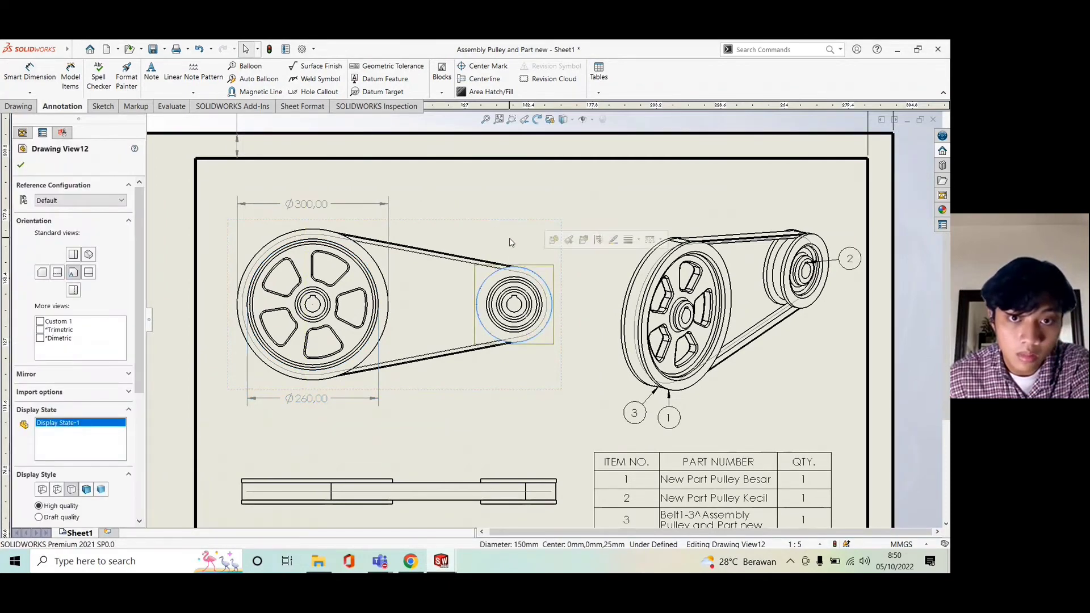
click(50, 82)
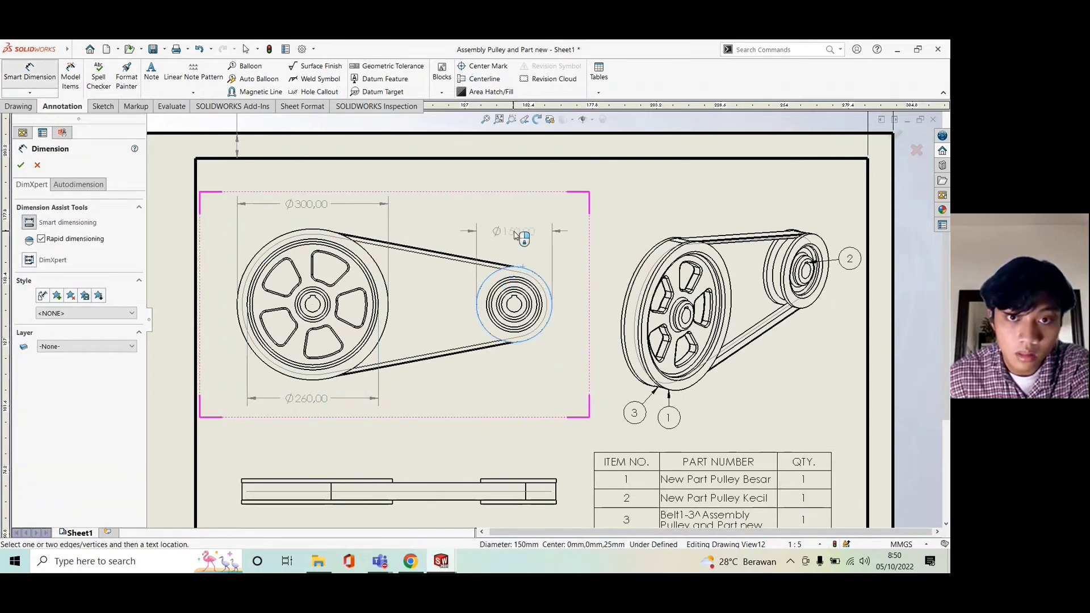
click(514, 233)
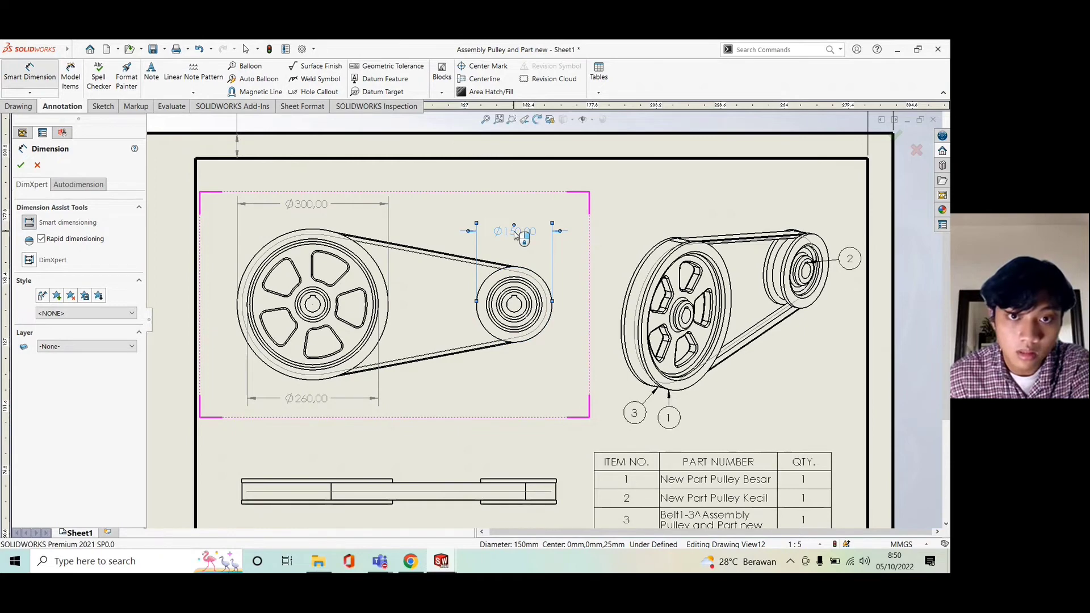
click(23, 167)
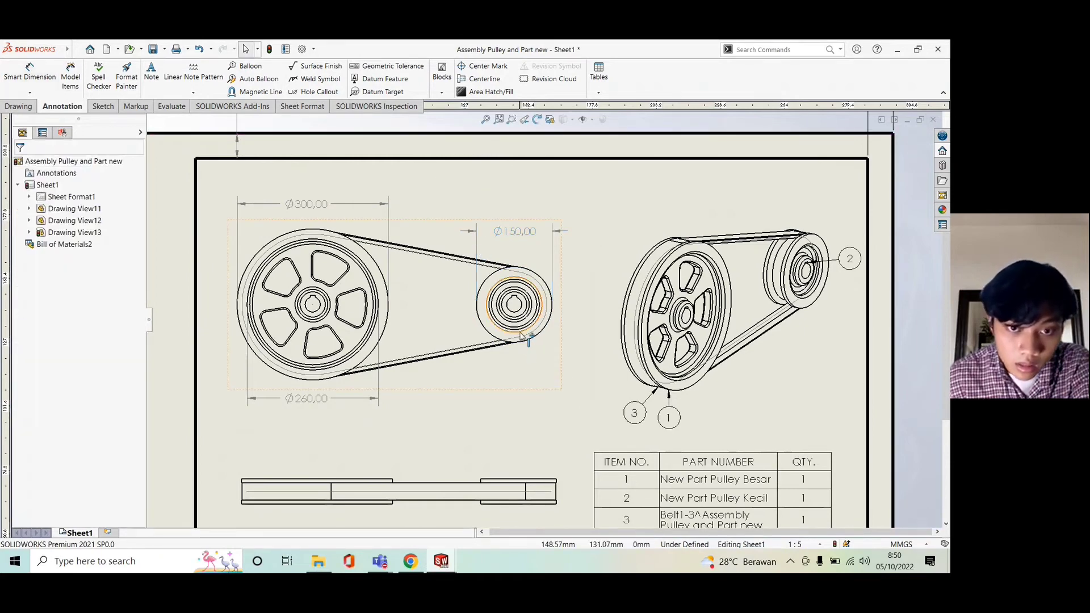
Add a radius dimension to the small pulley's keyed bore, placing its text outside the pulley at the lower right.
scroll(521, 337, down, 3)
click(534, 397)
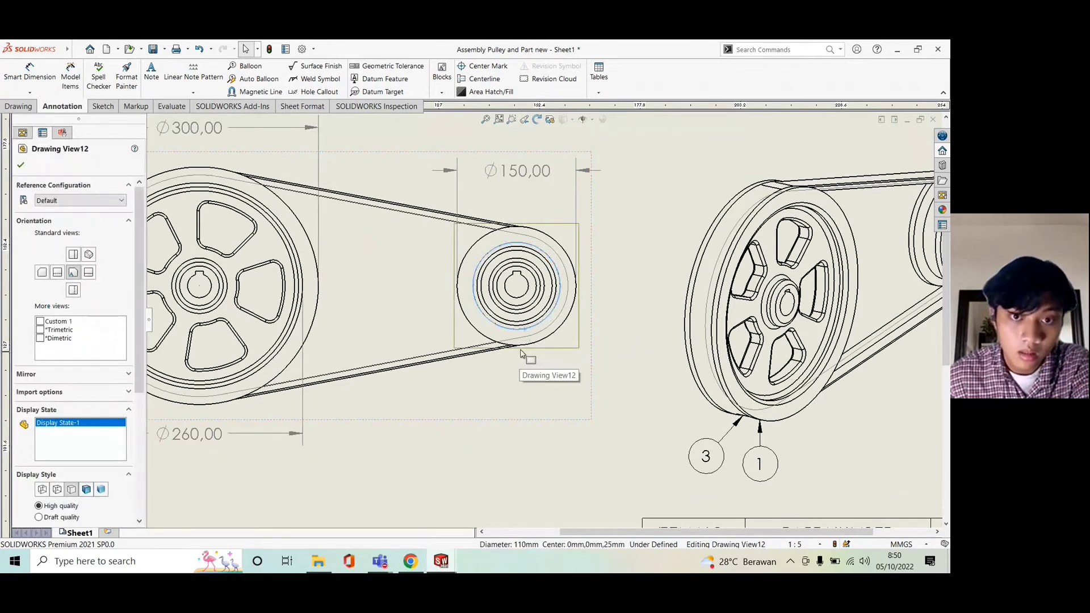
click(22, 166)
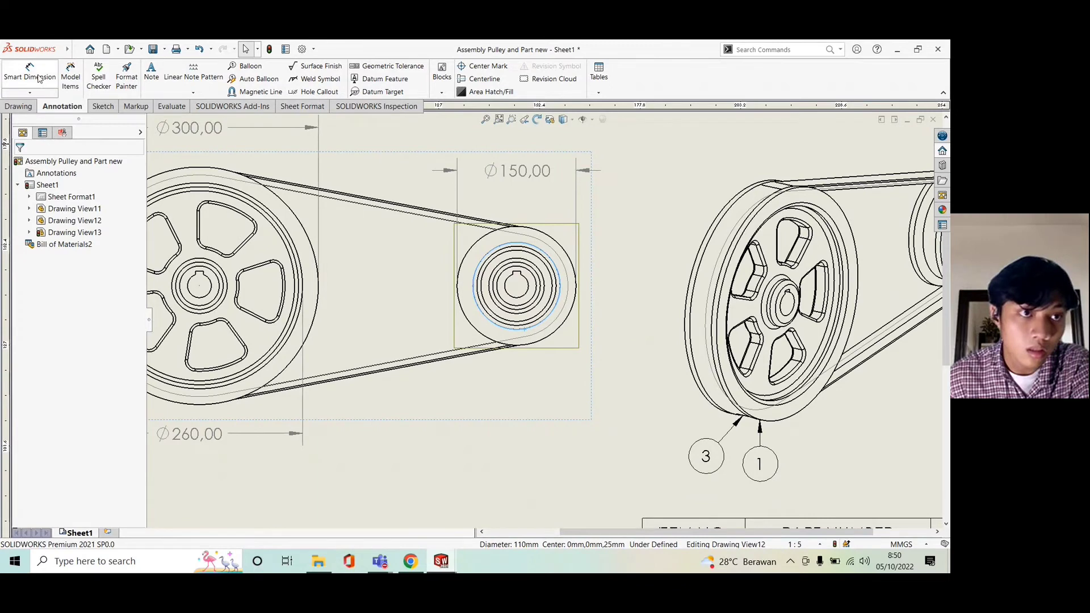
click(523, 298)
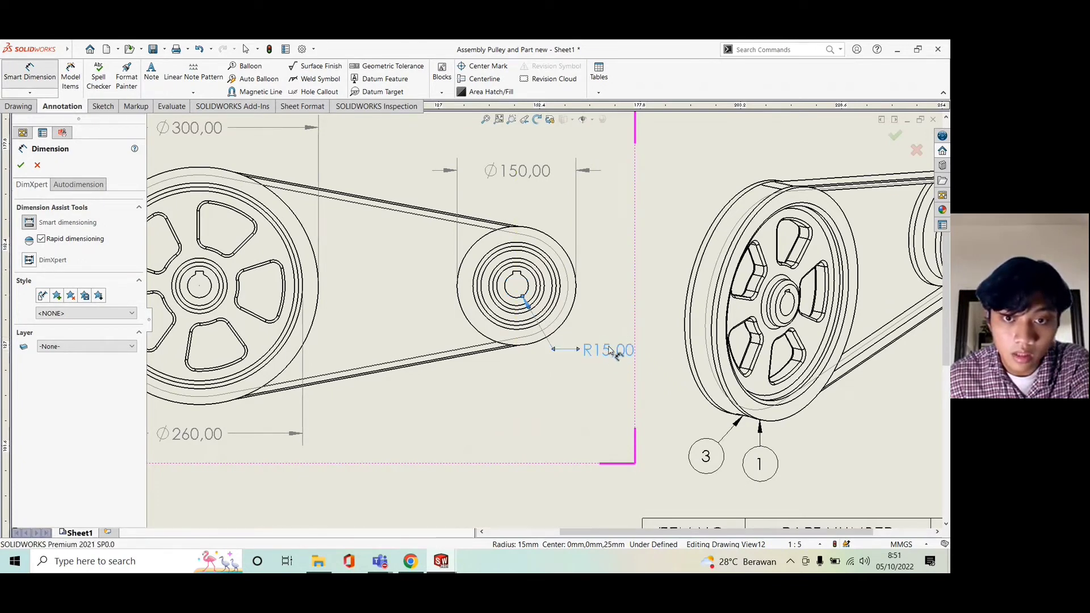
click(606, 355)
click(21, 167)
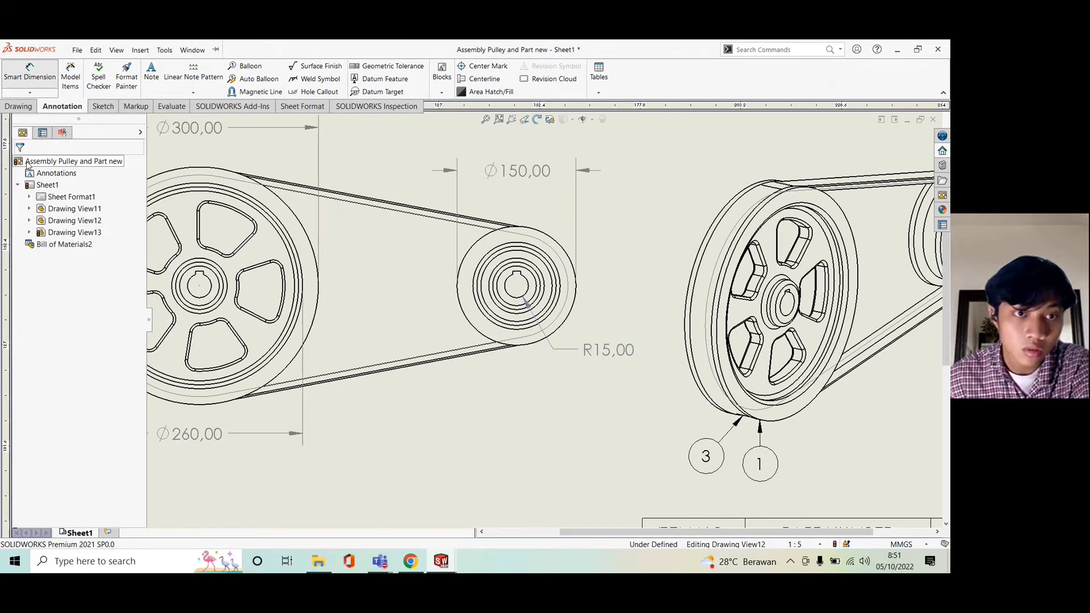
Add a radius dimension to the large pulley's keyed bore, placing its text above the belt between the two pulleys.
click(199, 286)
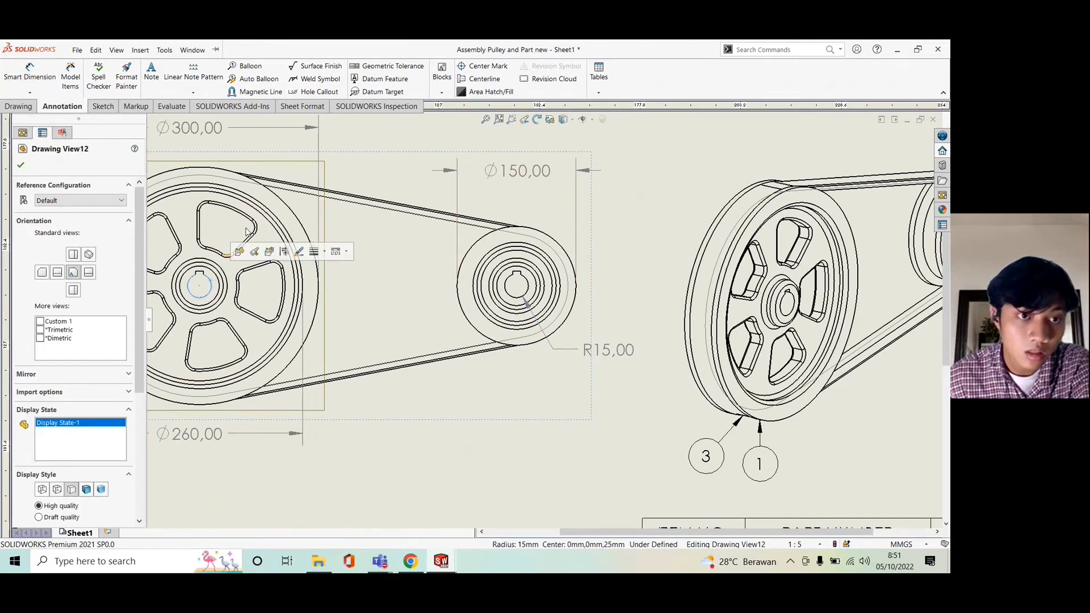
click(23, 167)
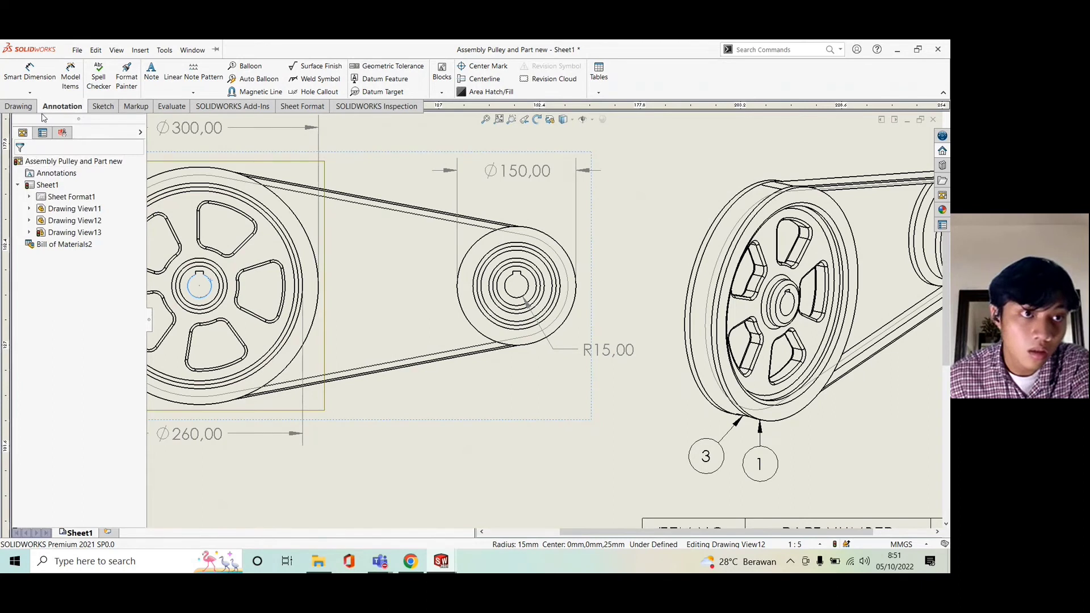
click(29, 74)
click(213, 291)
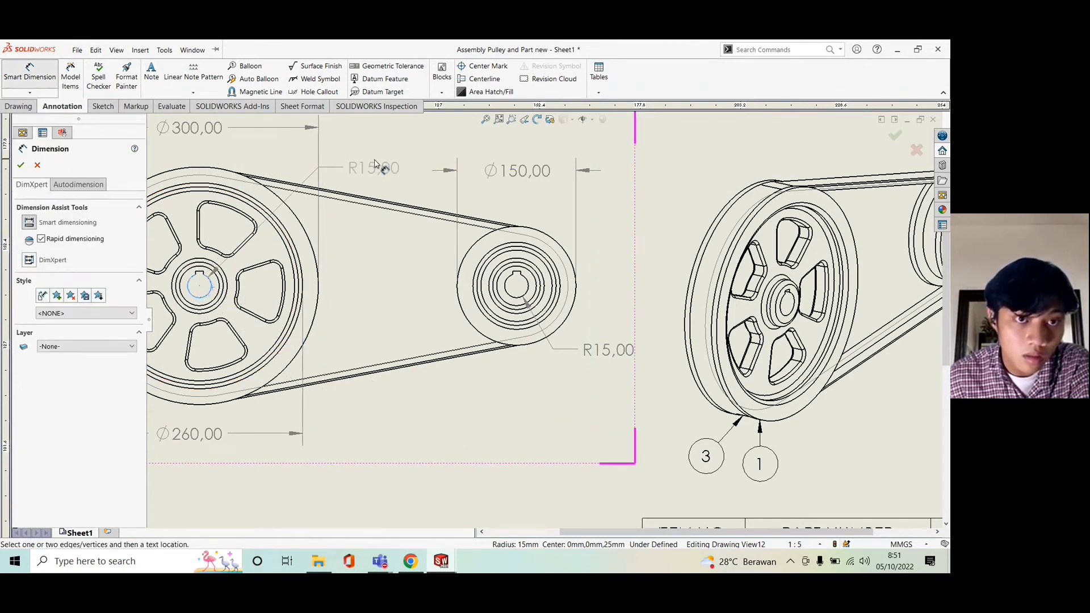
click(352, 157)
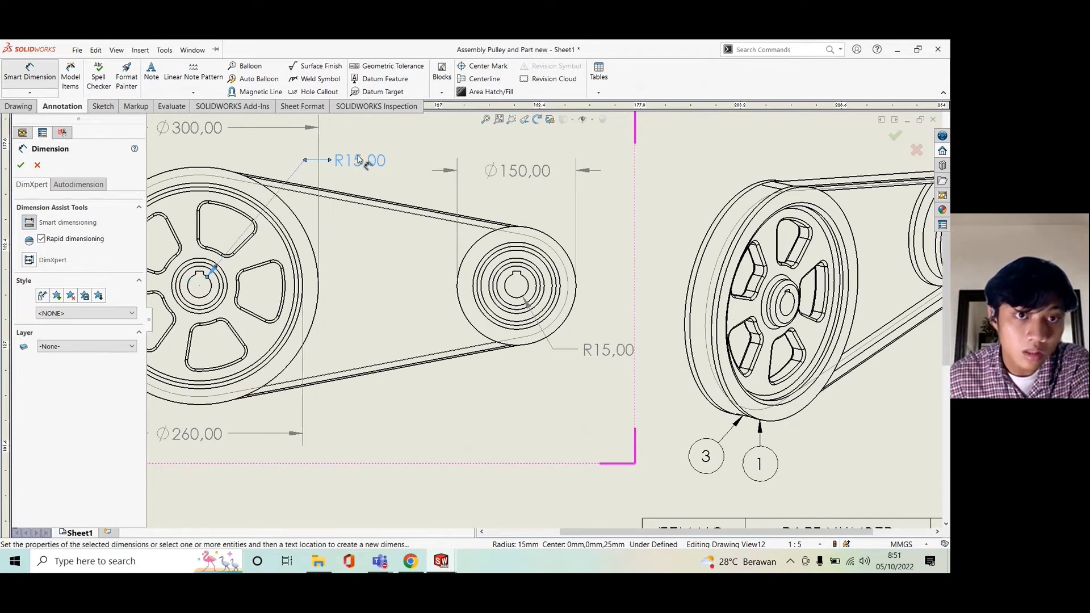
click(20, 166)
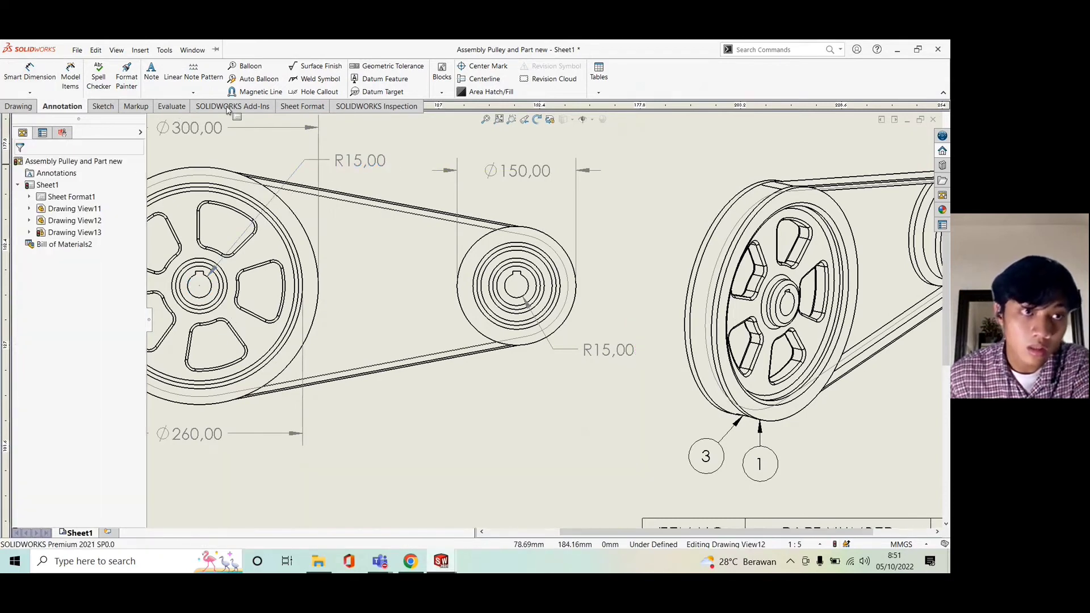
Dimension the large pulley's overall width in the projected view below the front view, placing the dimension beside its left end.
scroll(417, 219, down, 2)
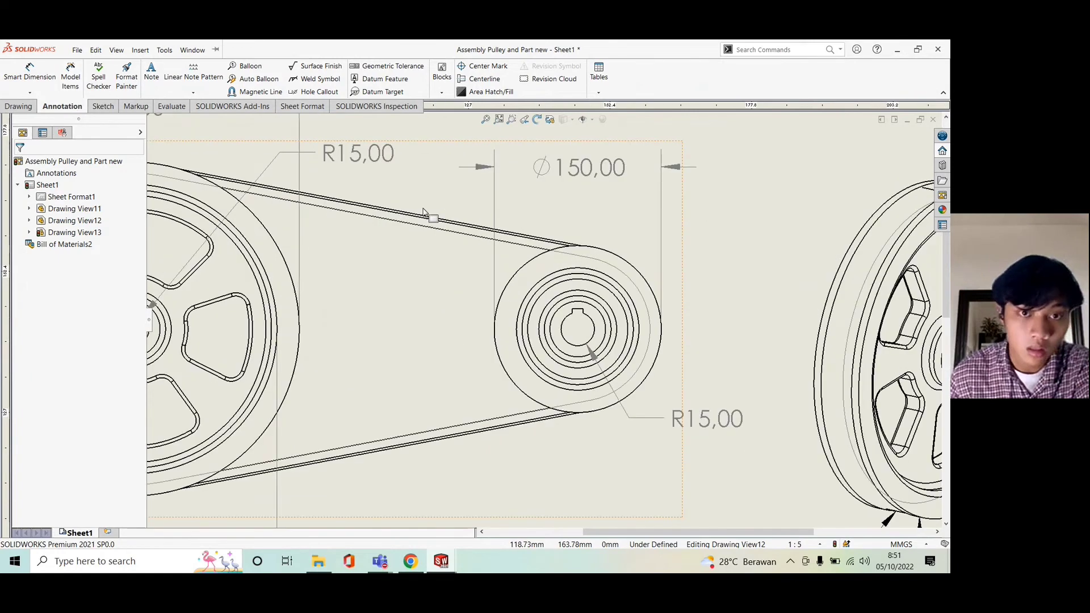
key(f)
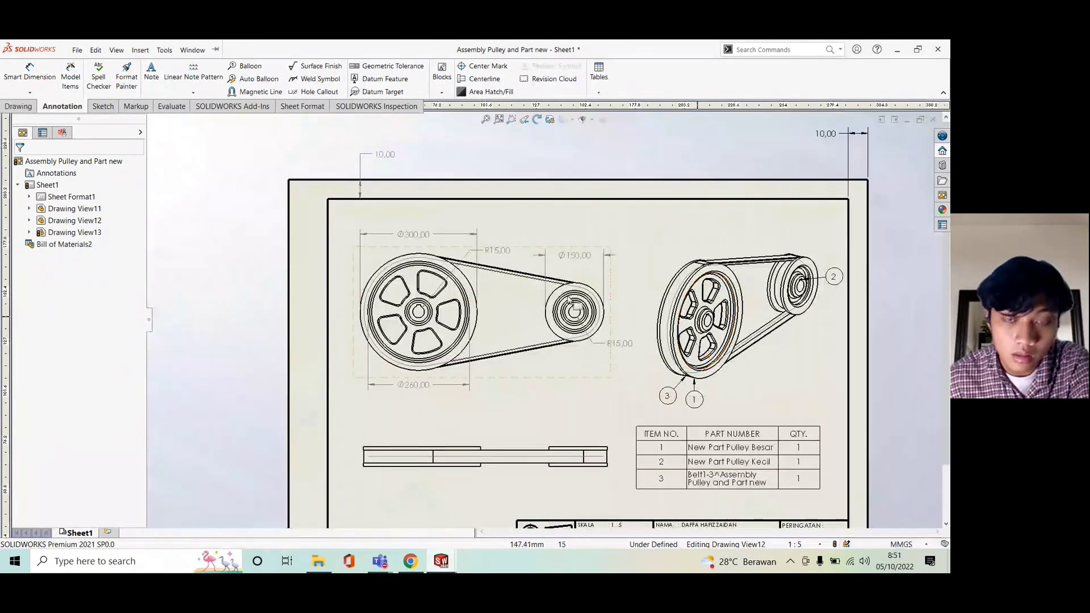
scroll(584, 336, down, 1)
scroll(662, 390, up, 2)
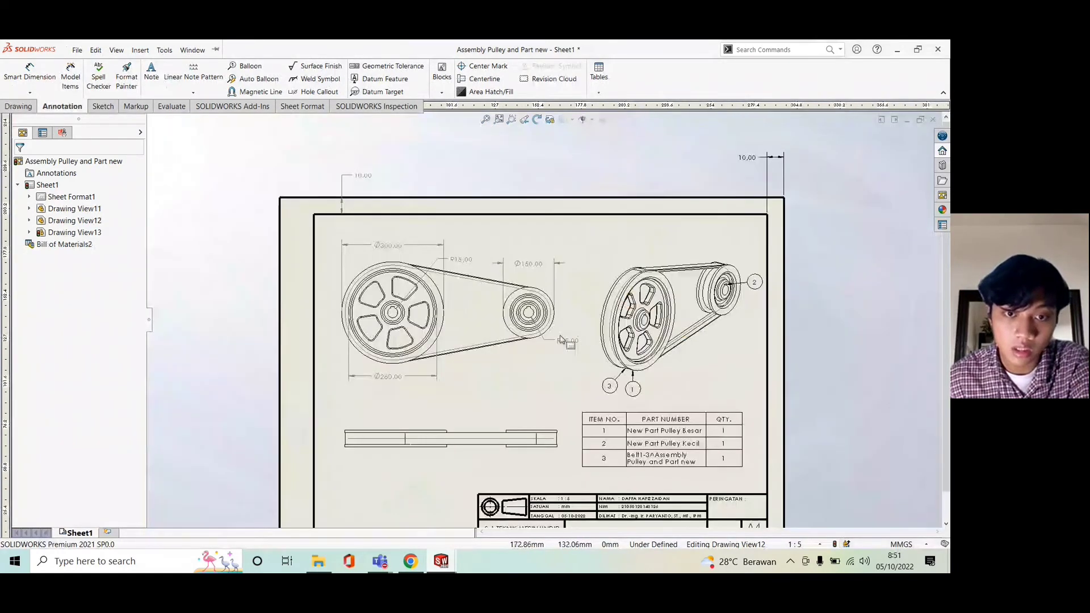
scroll(445, 428, down, 1)
scroll(375, 273, down, 4)
scroll(463, 506, down, 1)
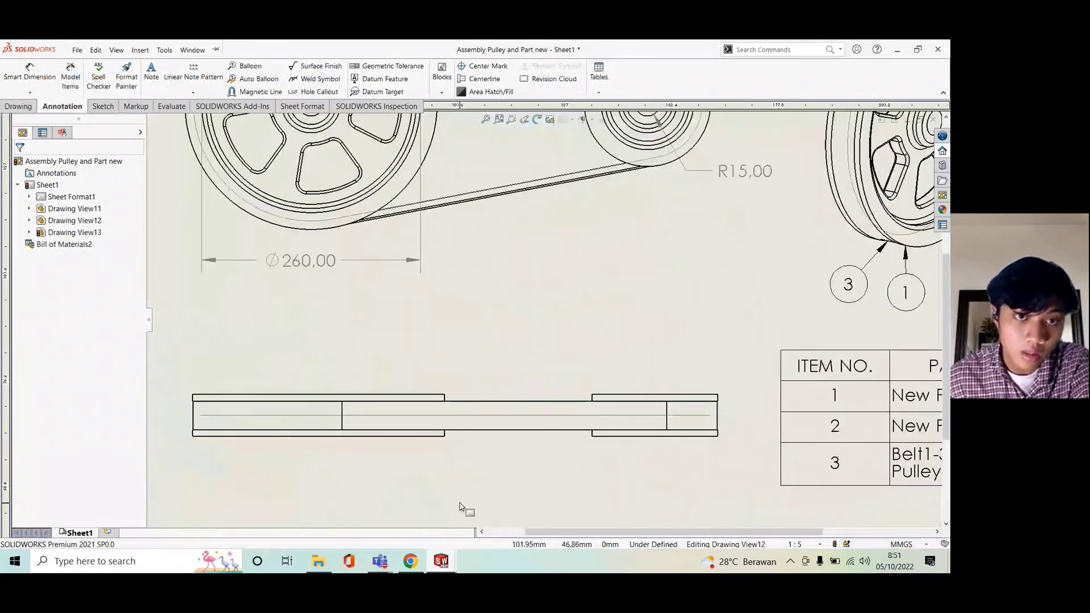
scroll(458, 499, up, 2)
scroll(458, 499, down, 2)
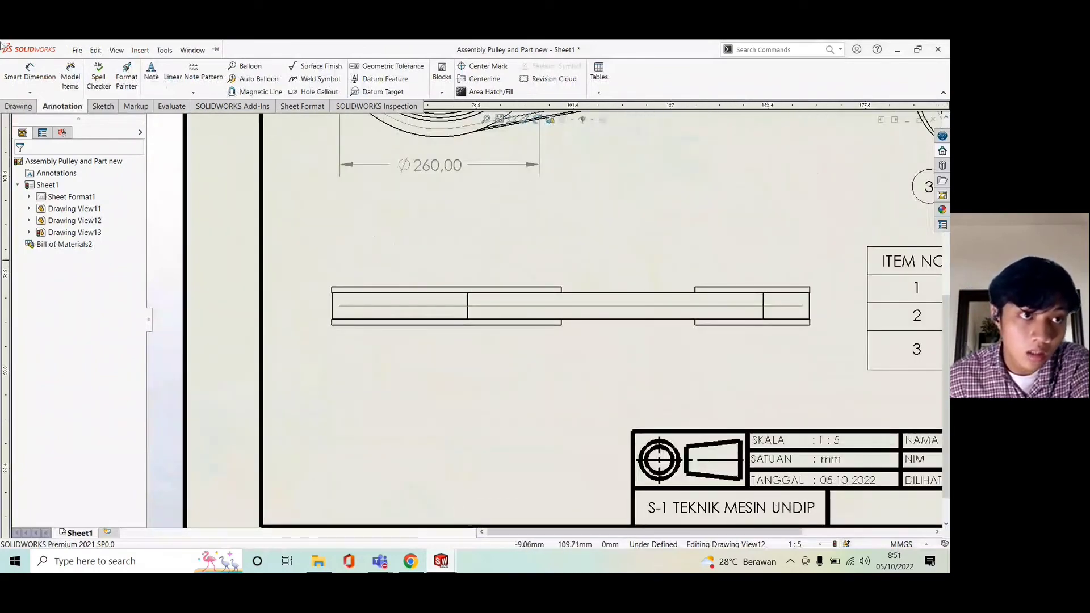
click(29, 73)
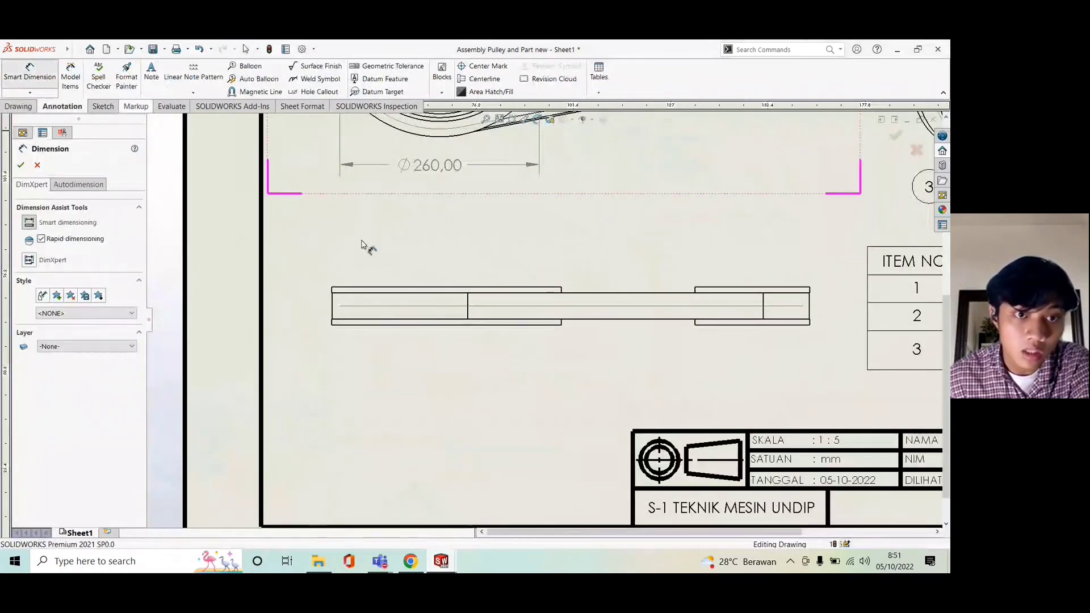
click(390, 290)
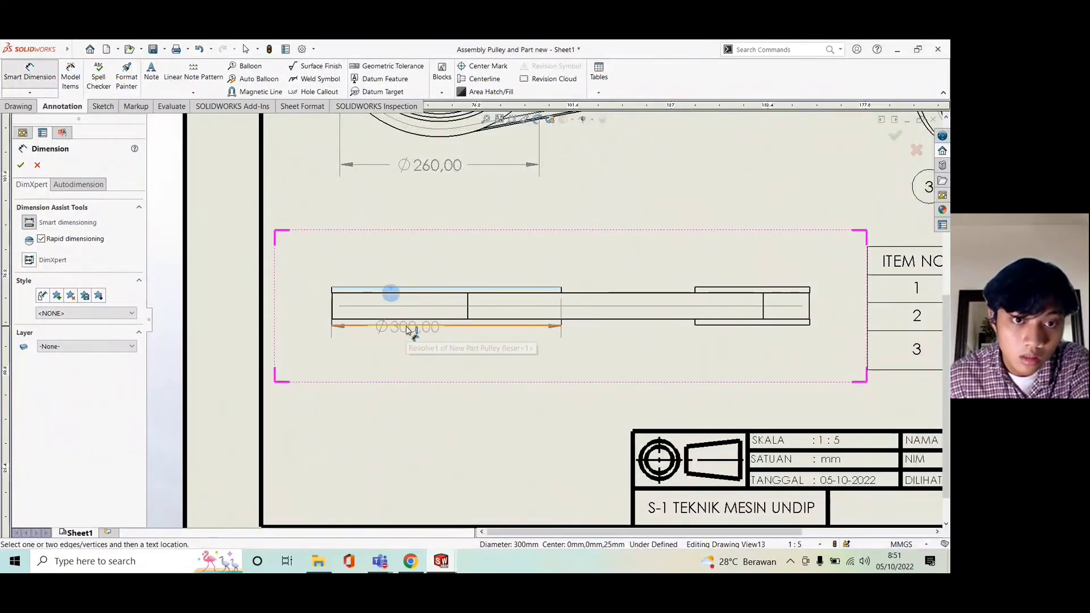
click(407, 329)
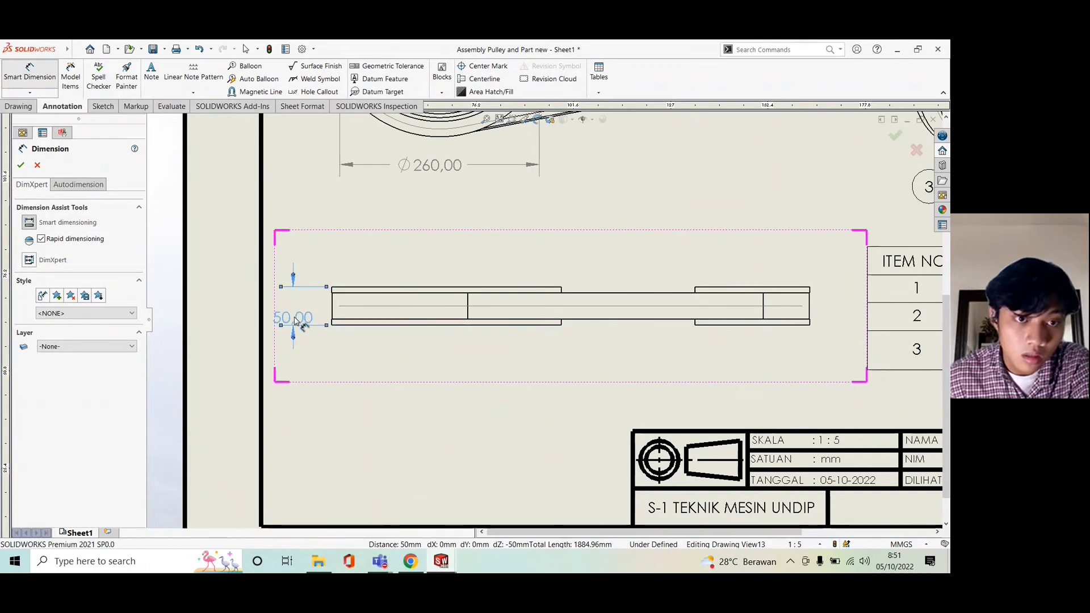
click(293, 318)
click(21, 165)
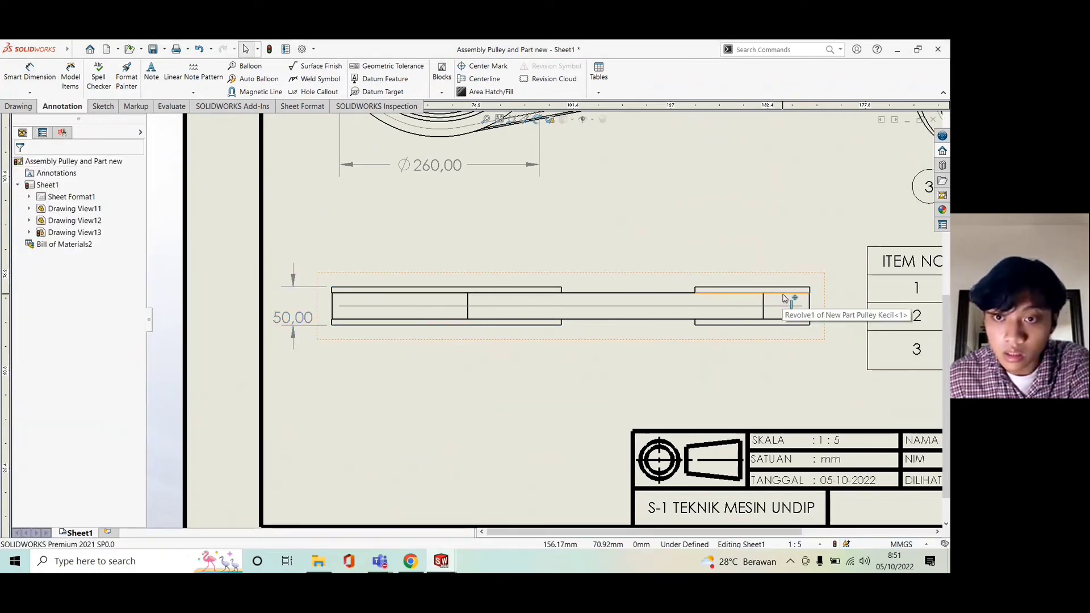
Dimension the distance between the small pulley's inner flange edges in the projected view, placing the dimension beside the view's right end.
click(789, 340)
click(792, 322)
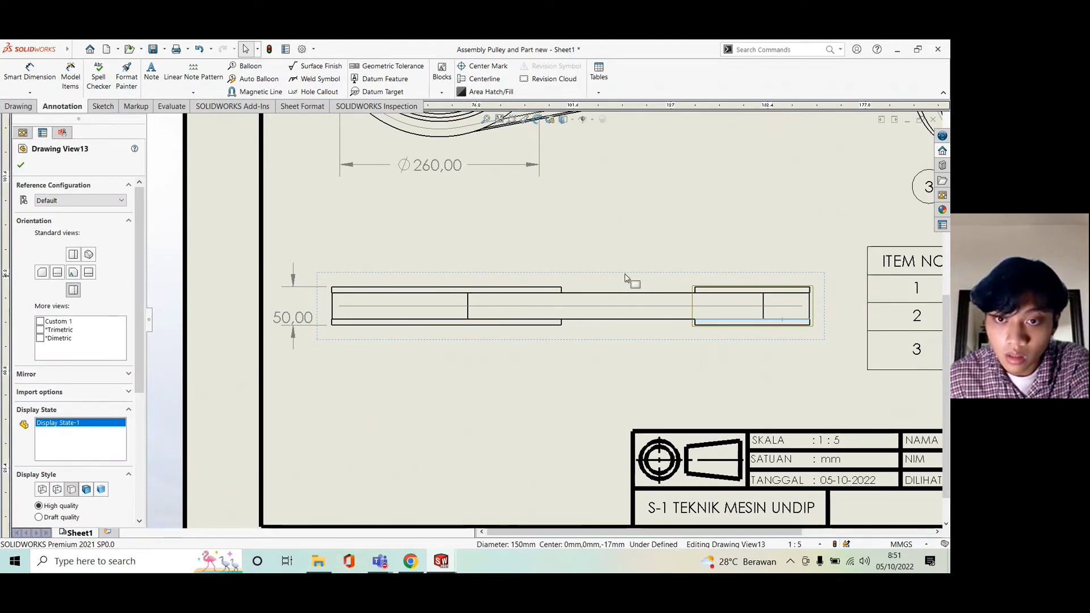
click(21, 165)
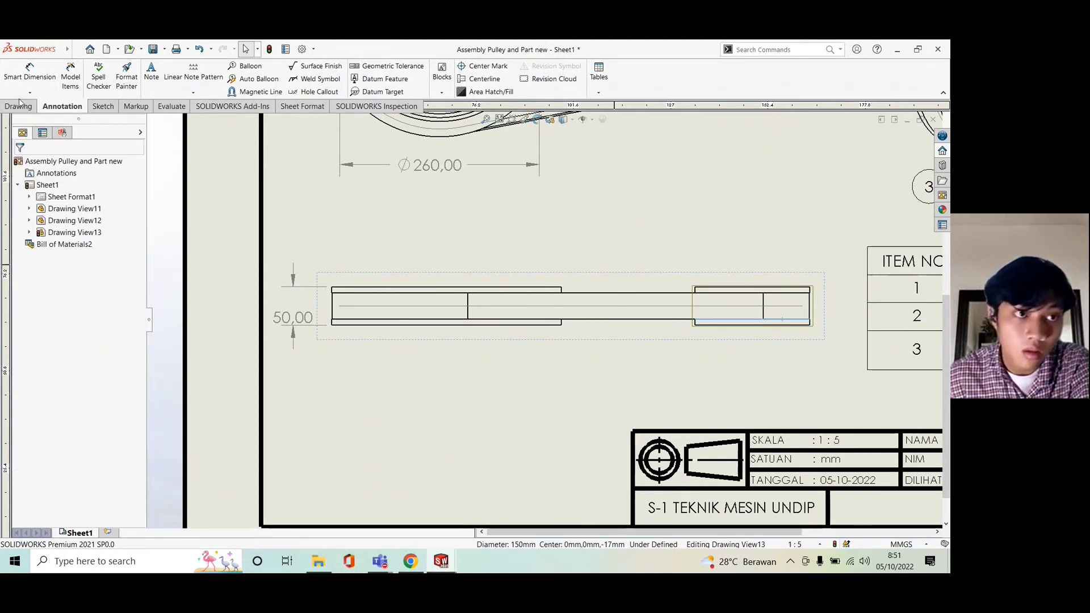
click(56, 86)
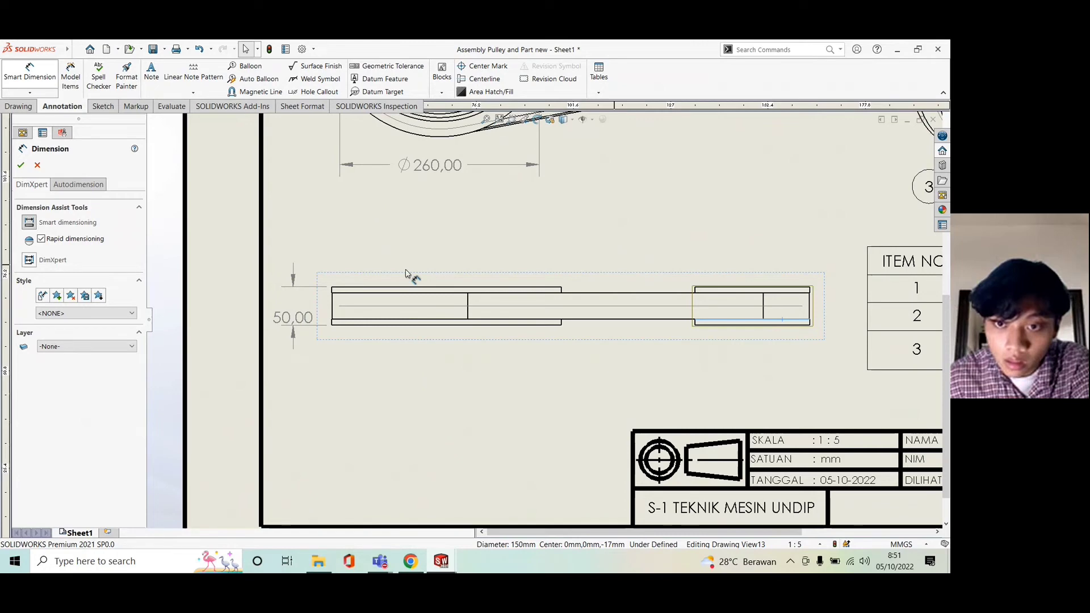
click(810, 309)
click(834, 307)
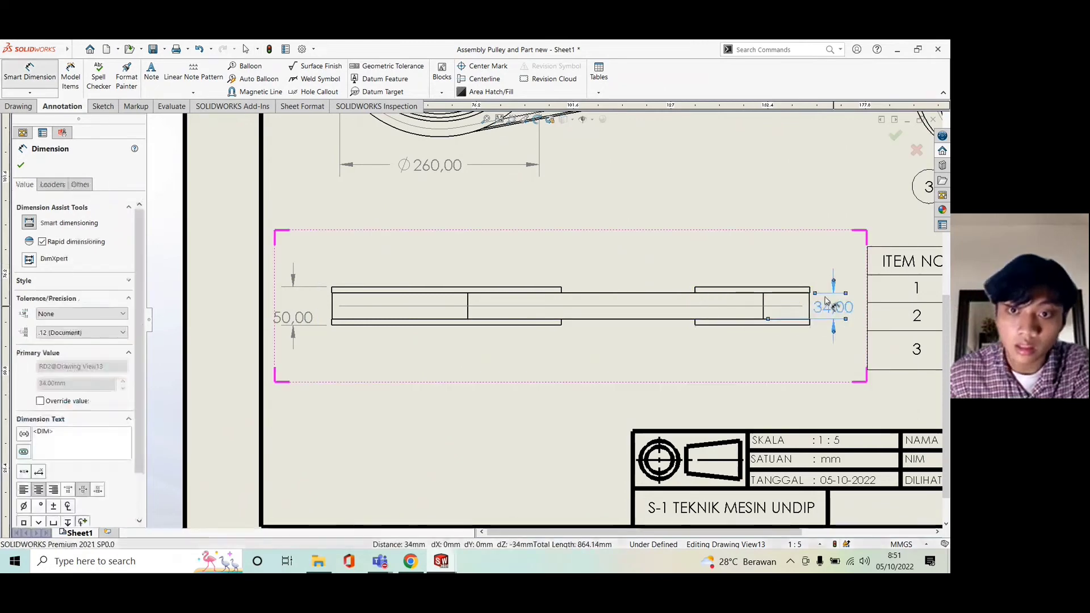
click(22, 167)
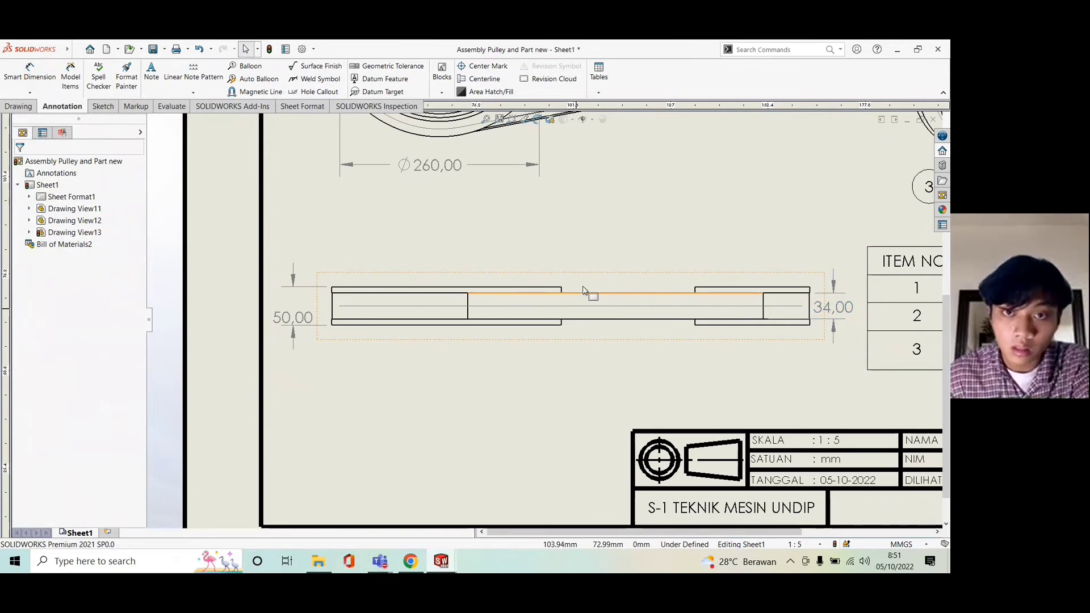
Review the completed assembly sheet, checking the views, dimensions, balloons, bill of materials and title block.
scroll(562, 267, up, 3)
scroll(547, 221, down, 1)
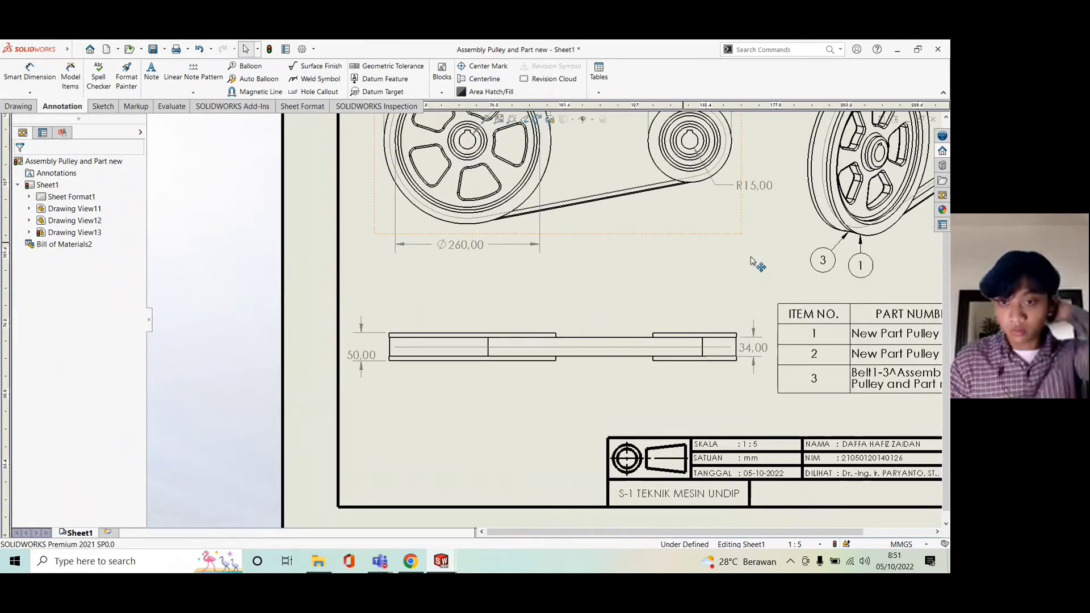
scroll(752, 262, up, 4)
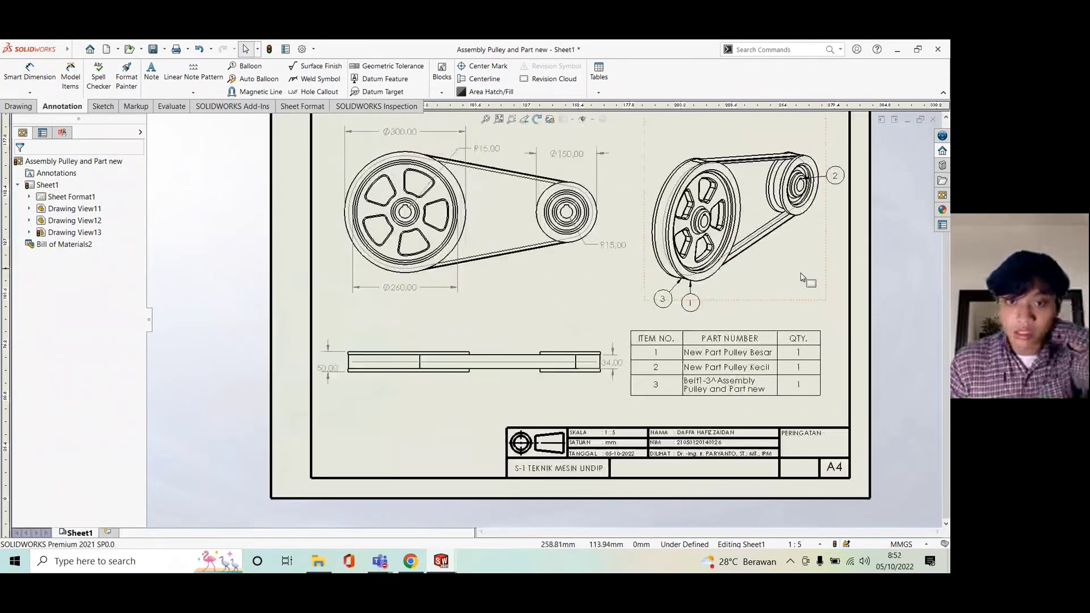
scroll(797, 278, down, 1)
scroll(574, 238, up, 2)
scroll(562, 244, down, 2)
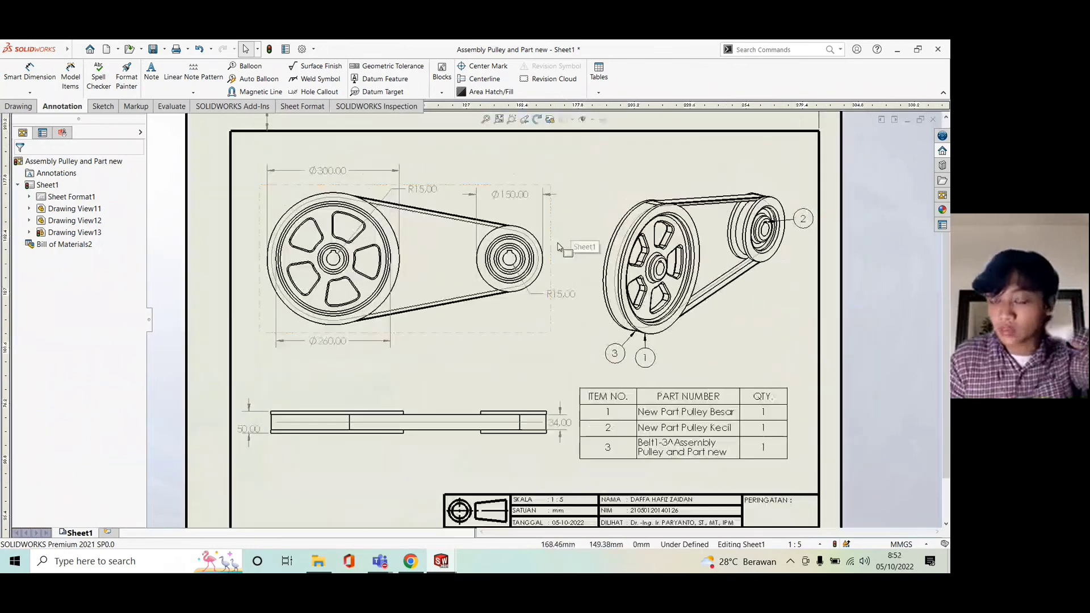
scroll(559, 247, up, 1)
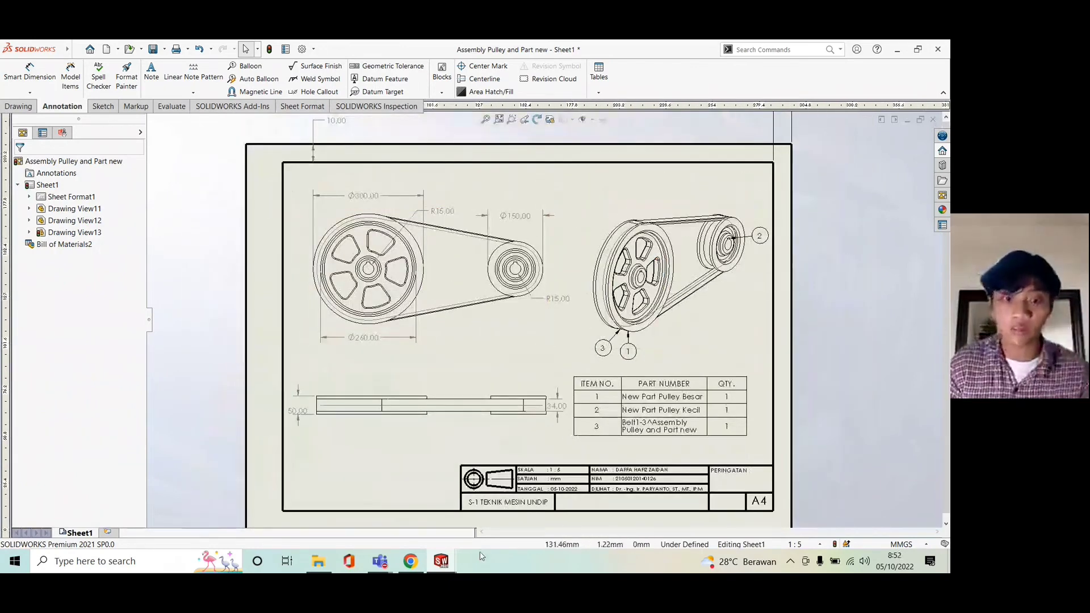
Switch to the Draw4 drawing and inspect its empty A4 sheet with the prepared border and title block.
mouse_move(441, 561)
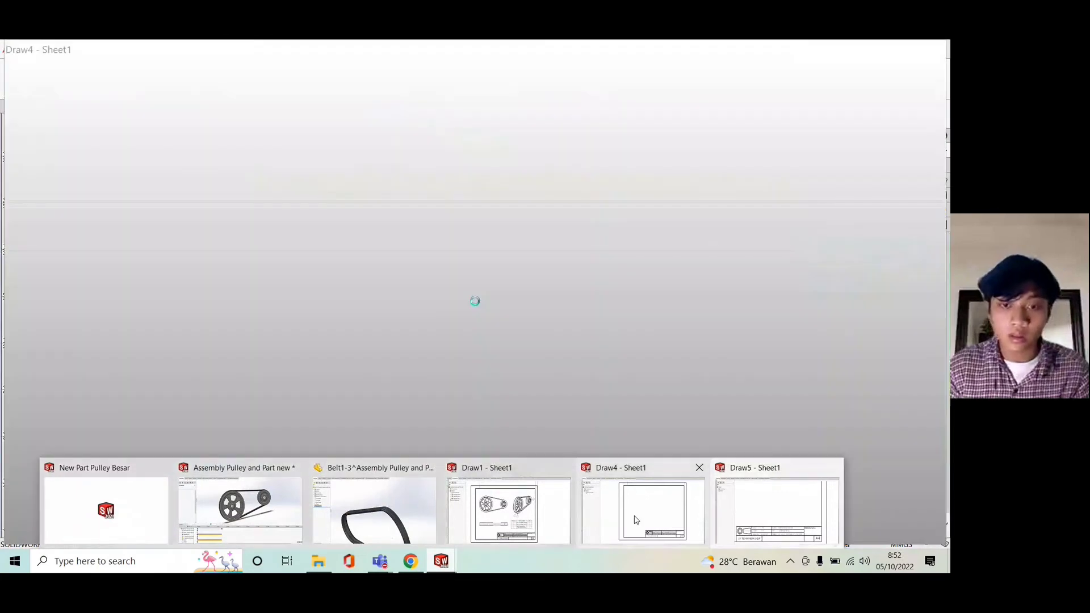
click(636, 520)
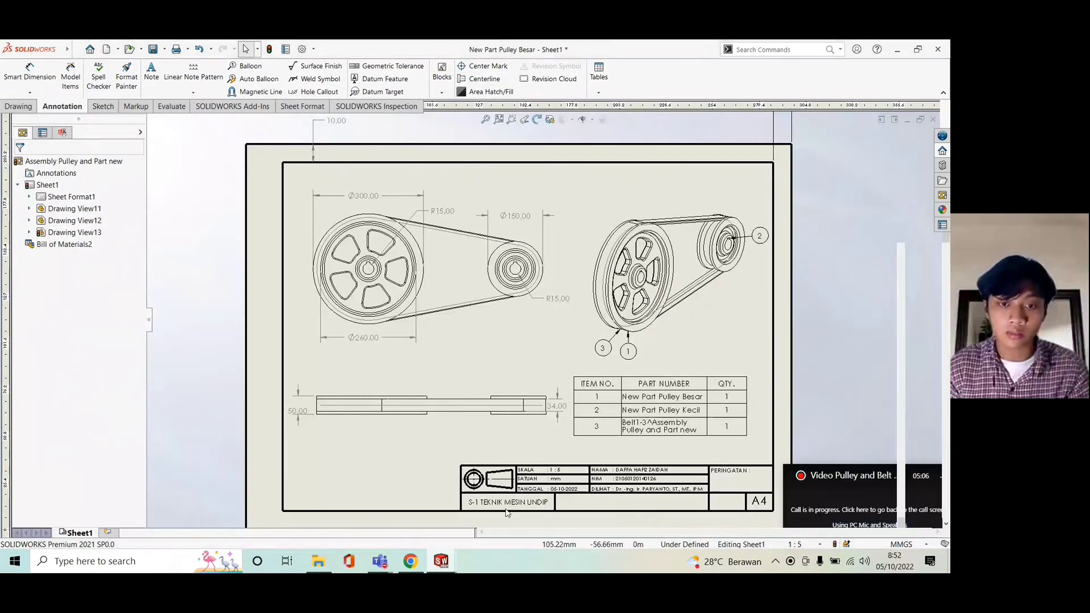
scroll(693, 302, up, 2)
scroll(684, 301, down, 1)
scroll(535, 243, down, 3)
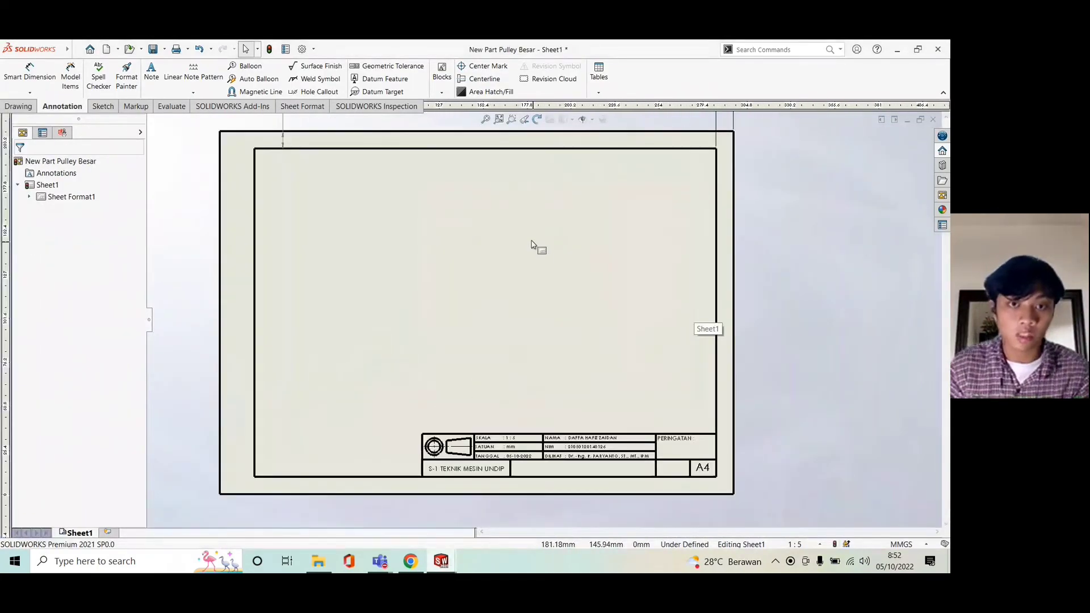
scroll(568, 377, down, 2)
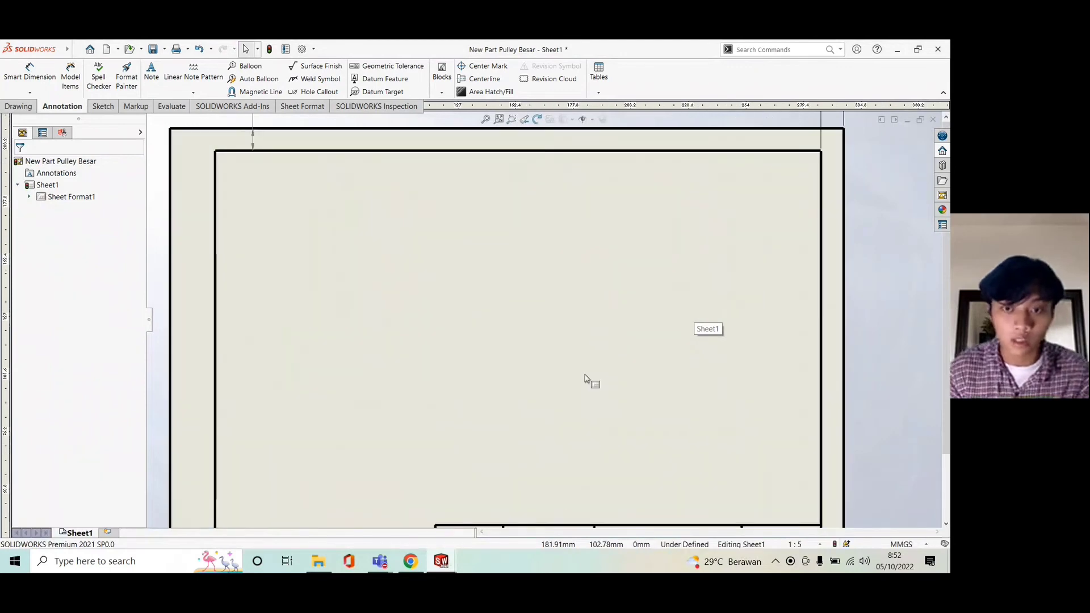
scroll(587, 379, up, 3)
scroll(621, 500, down, 2)
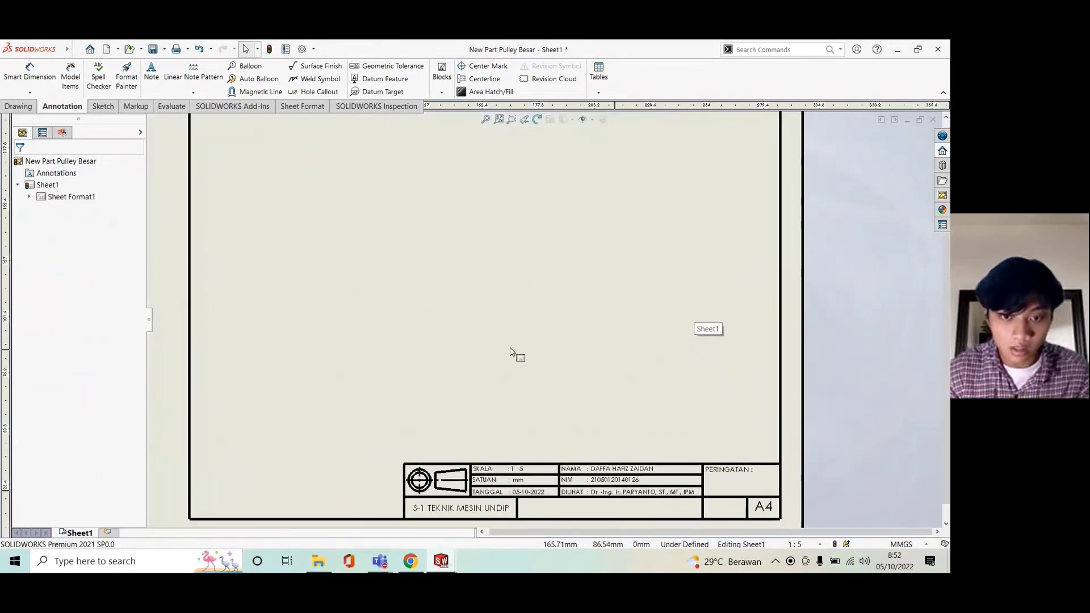
scroll(510, 352, up, 2)
scroll(486, 293, down, 1)
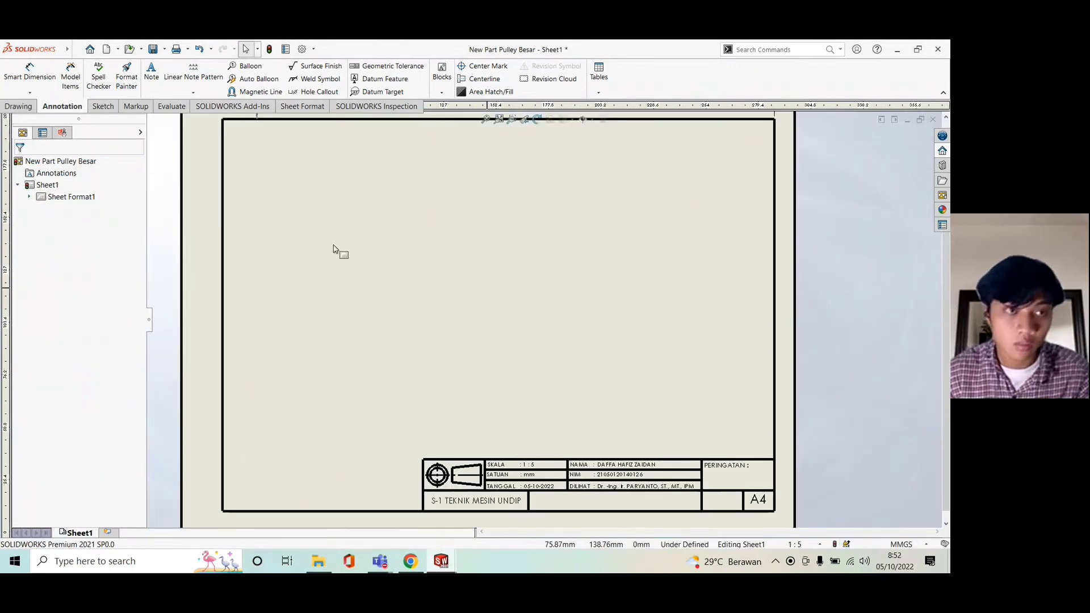
Insert a front model view of New Part Pulley Besar from the Pulley Belt folder in the sheet's left half.
click(19, 107)
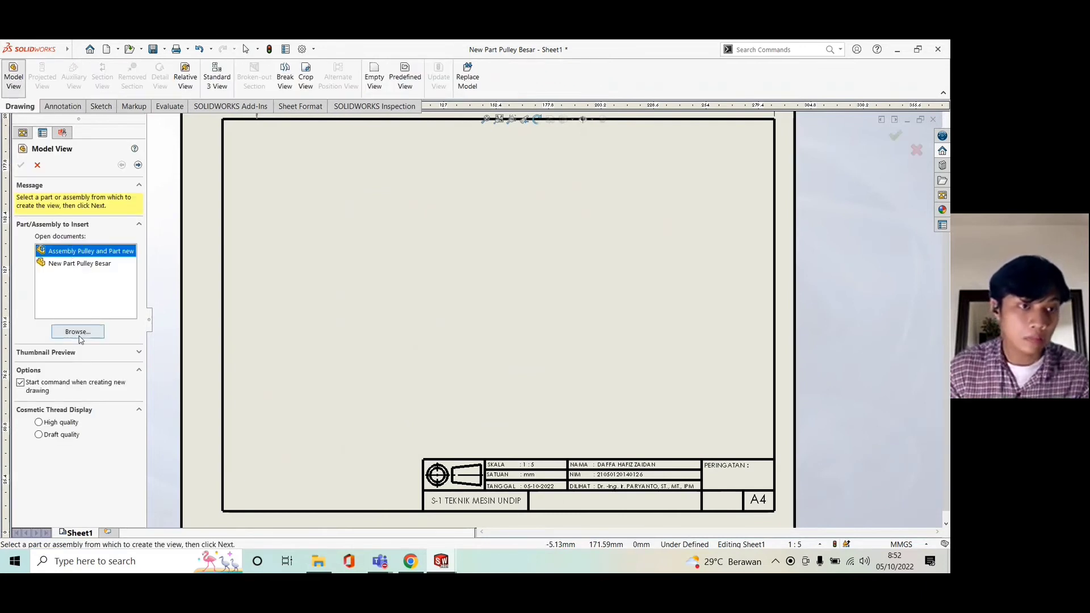
click(95, 331)
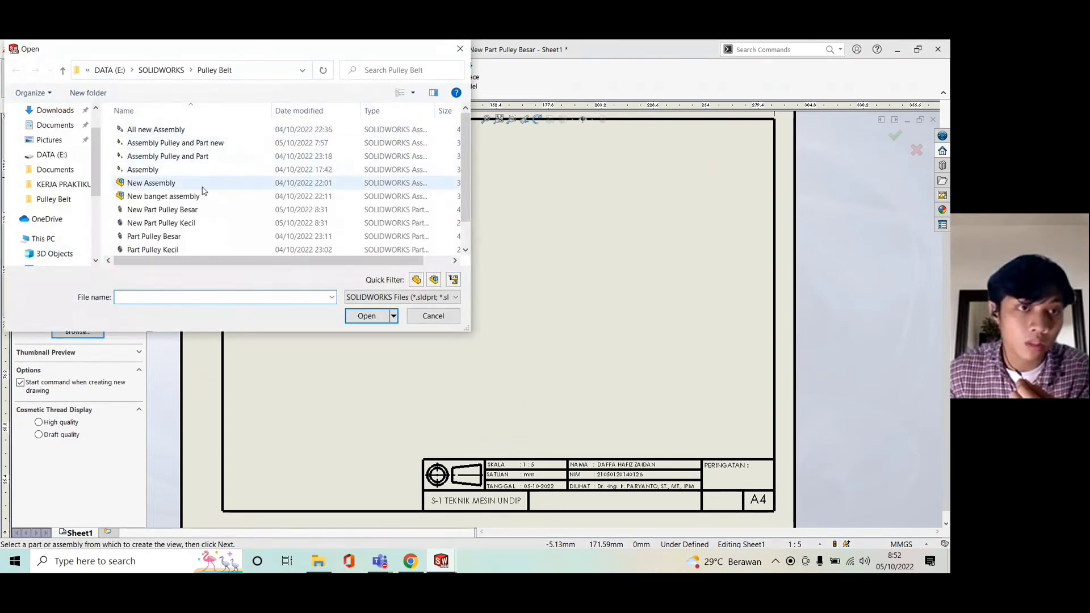
click(208, 210)
click(367, 316)
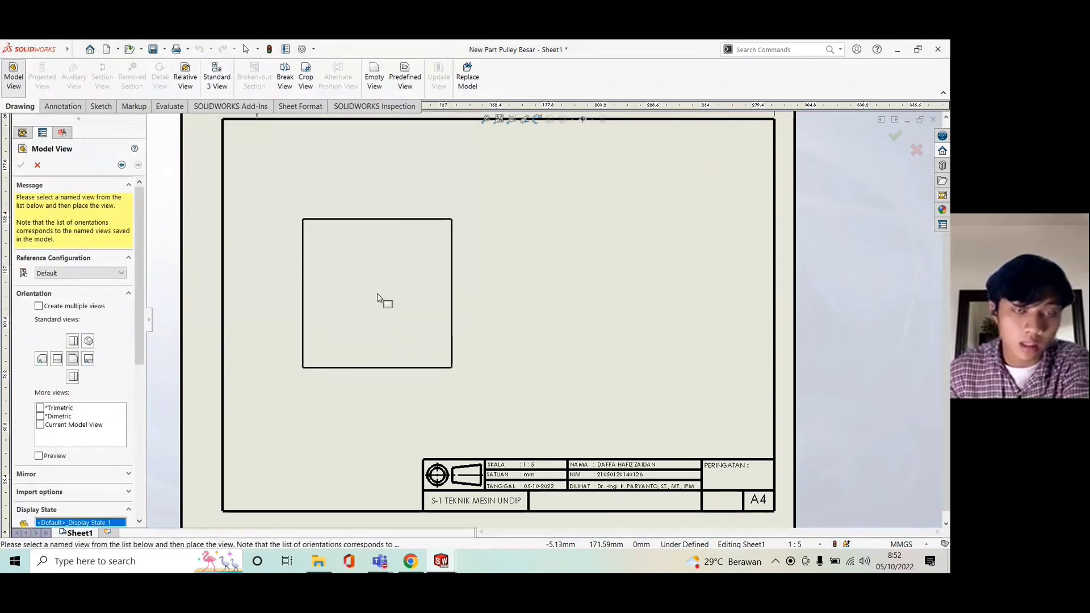
click(379, 297)
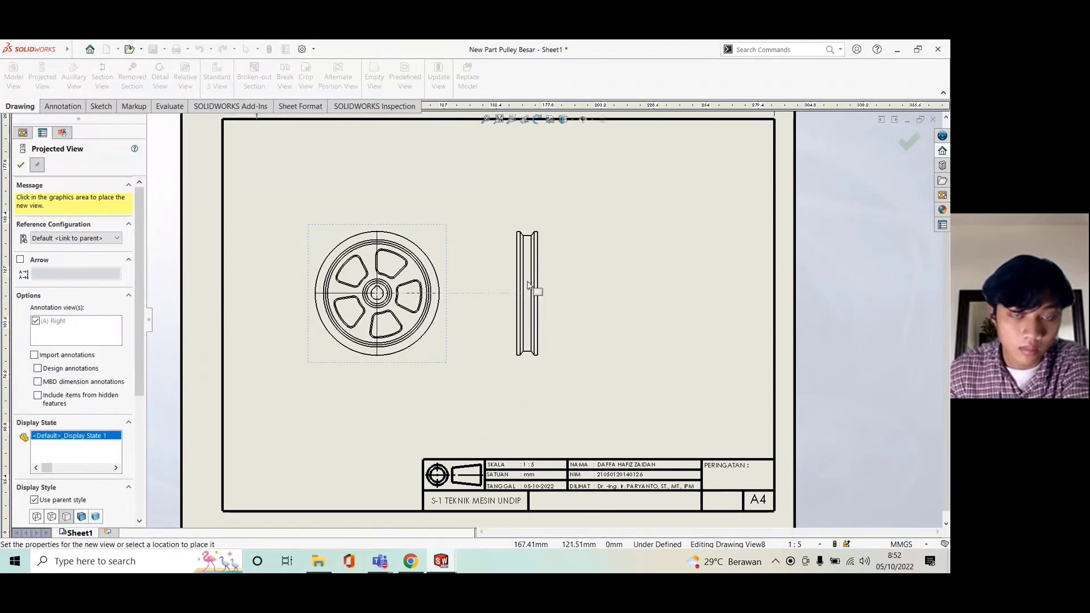
Add a projected side view beside the front view and a projected isometric view above it.
click(527, 286)
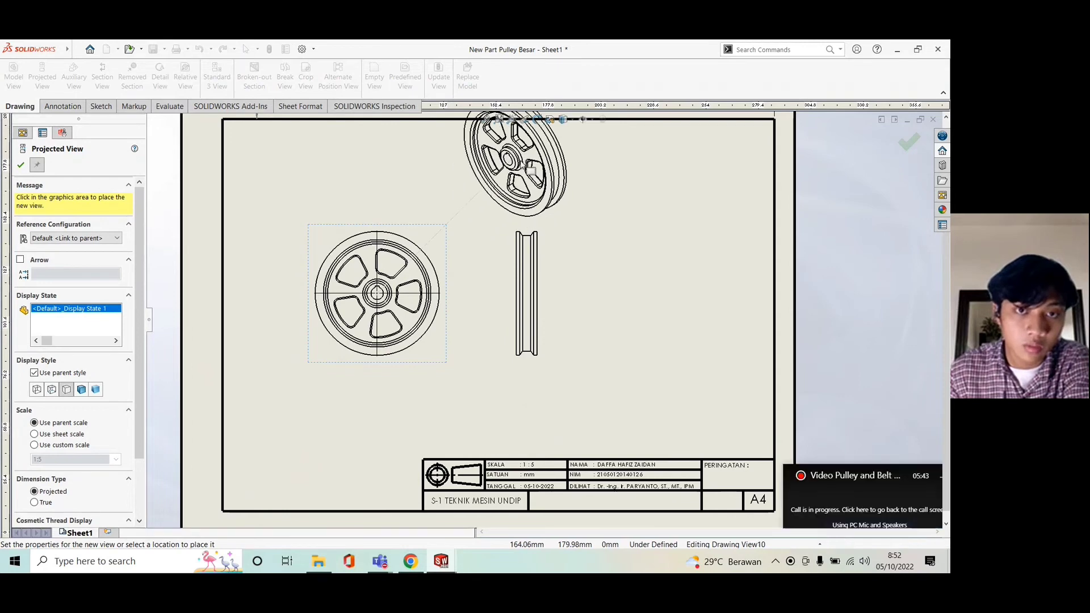
click(531, 170)
click(21, 165)
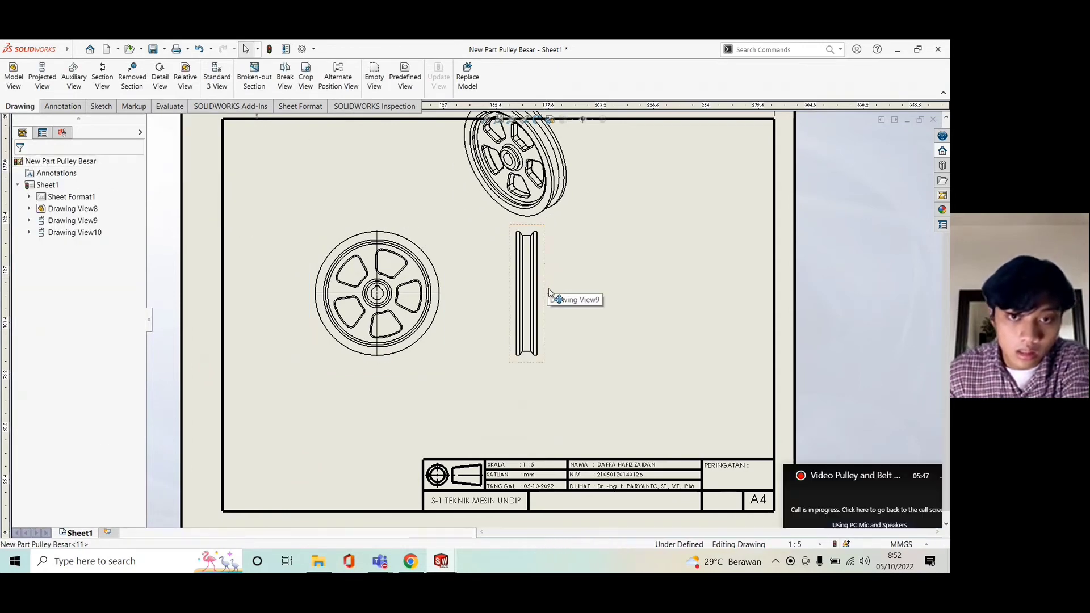
Rearrange the views with the front view at lower left, the isometric view at upper right and the side view directly beneath it.
drag(553, 292, 689, 408)
click(438, 231)
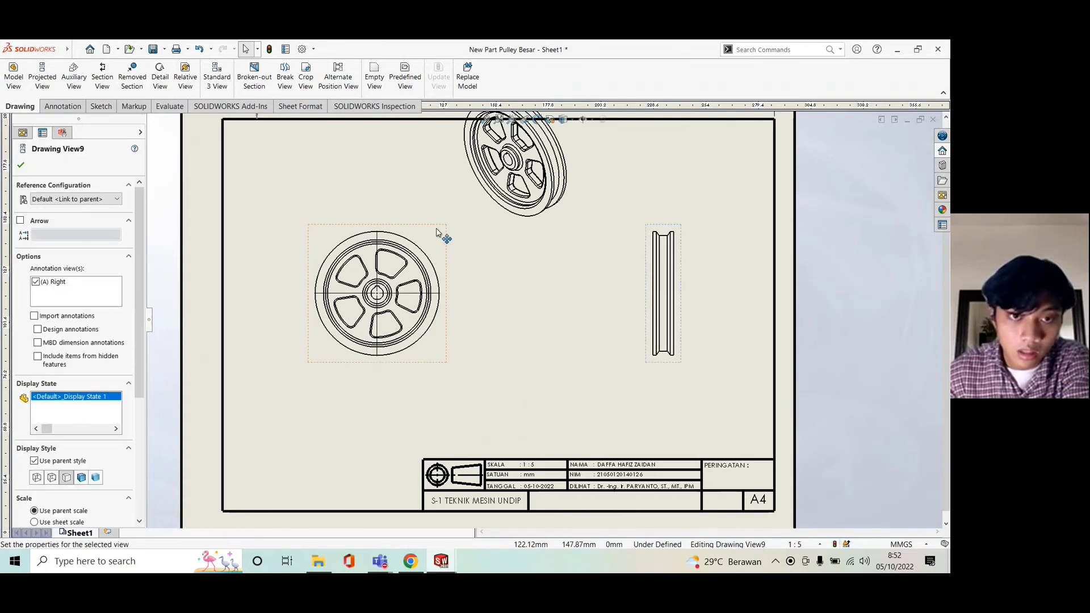
mouse_move(438, 231)
mouse_down()
mouse_move(442, 299)
mouse_move(449, 290)
mouse_up()
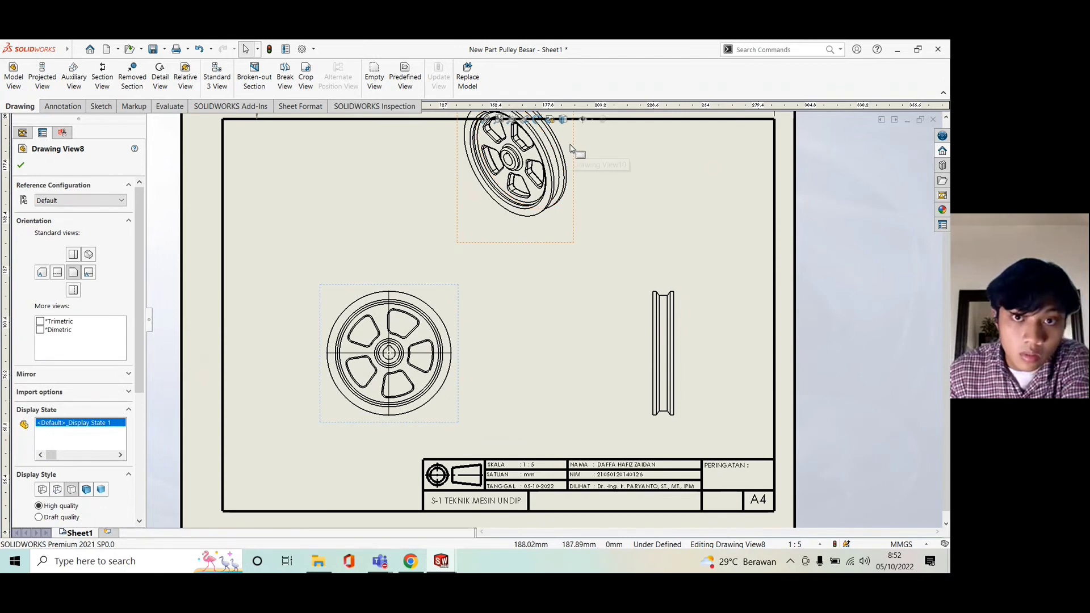
drag(573, 245, 697, 289)
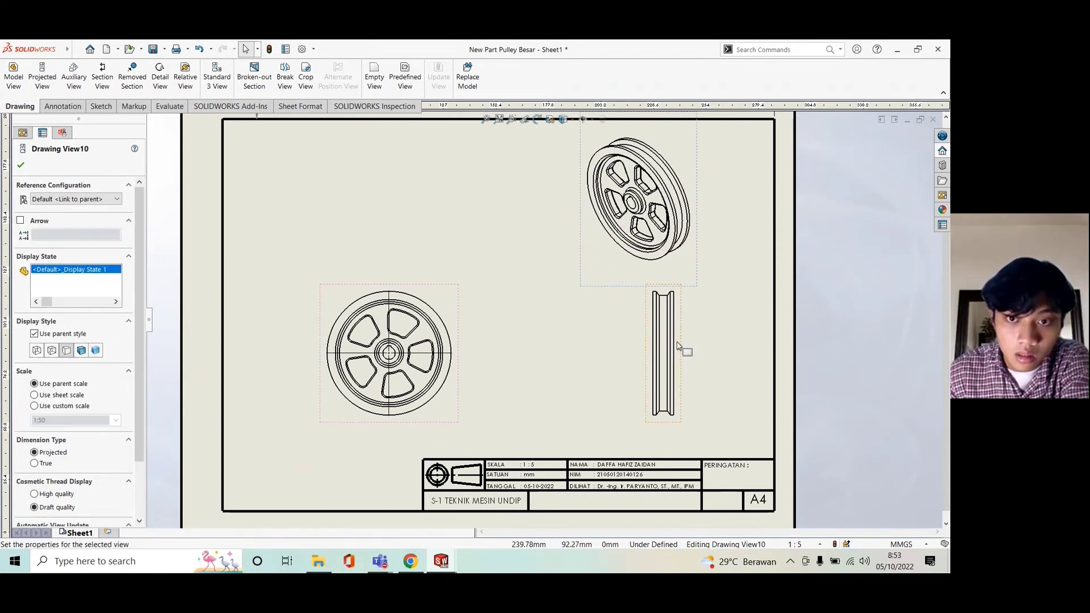
drag(681, 347, 647, 346)
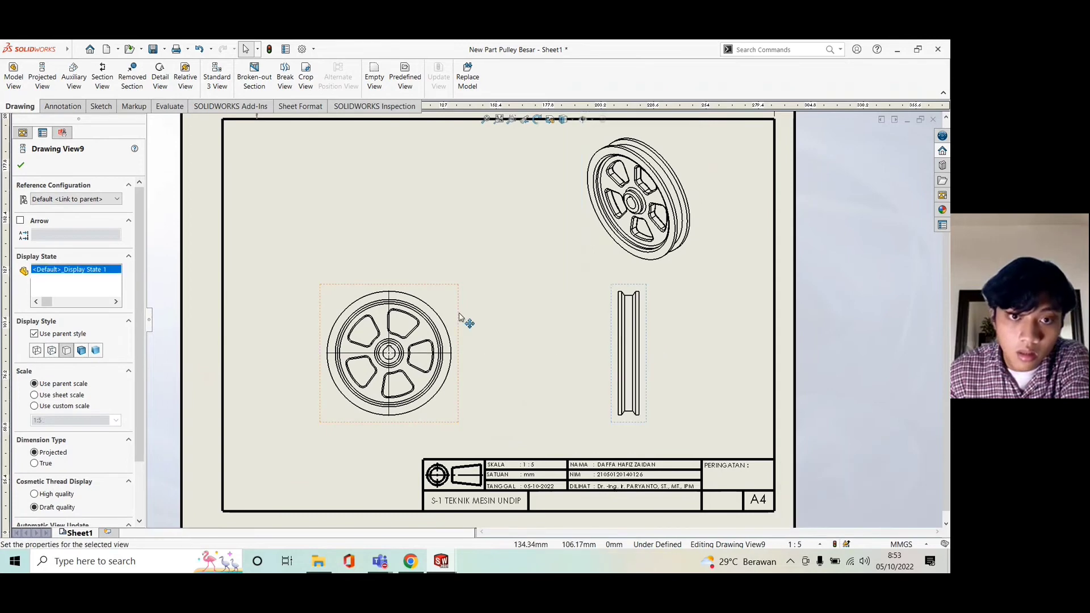
Set the isometric view's display style to Shaded With Edges.
scroll(52, 380, down, 3)
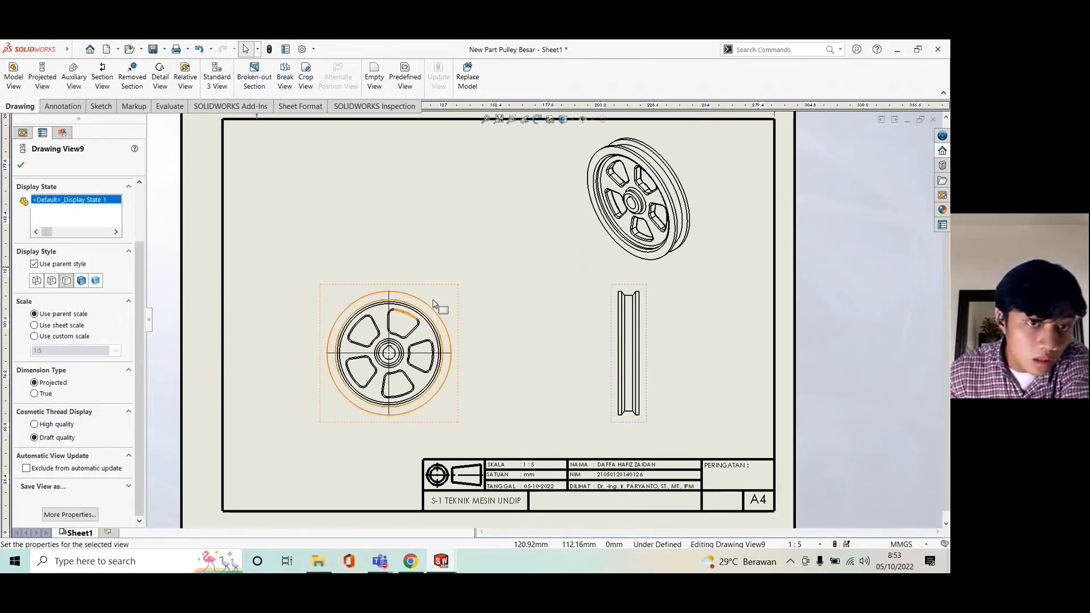
scroll(549, 302, up, 2)
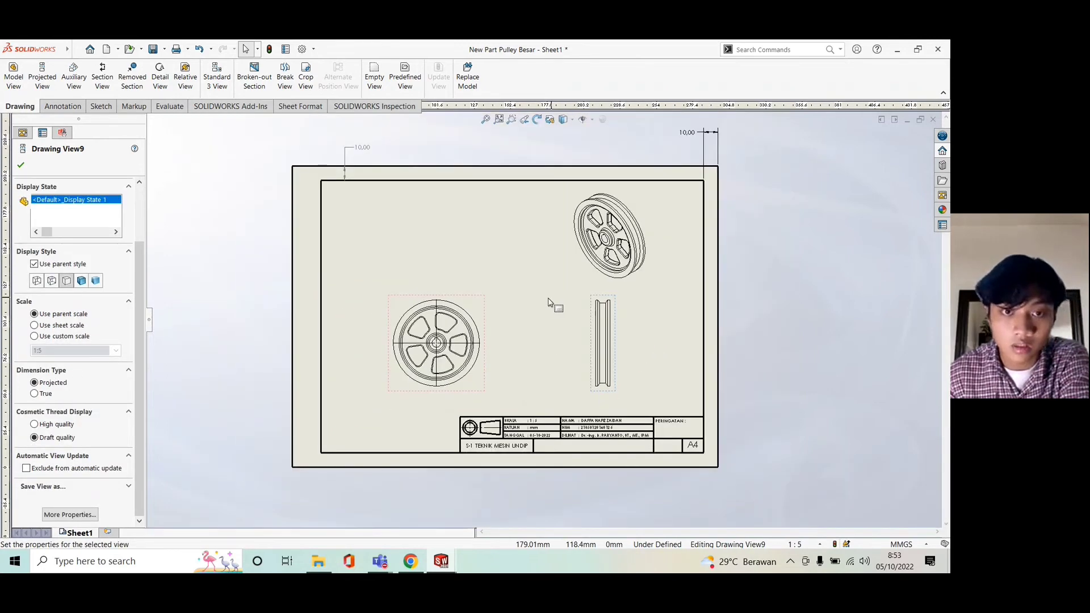
scroll(553, 292, down, 3)
click(706, 206)
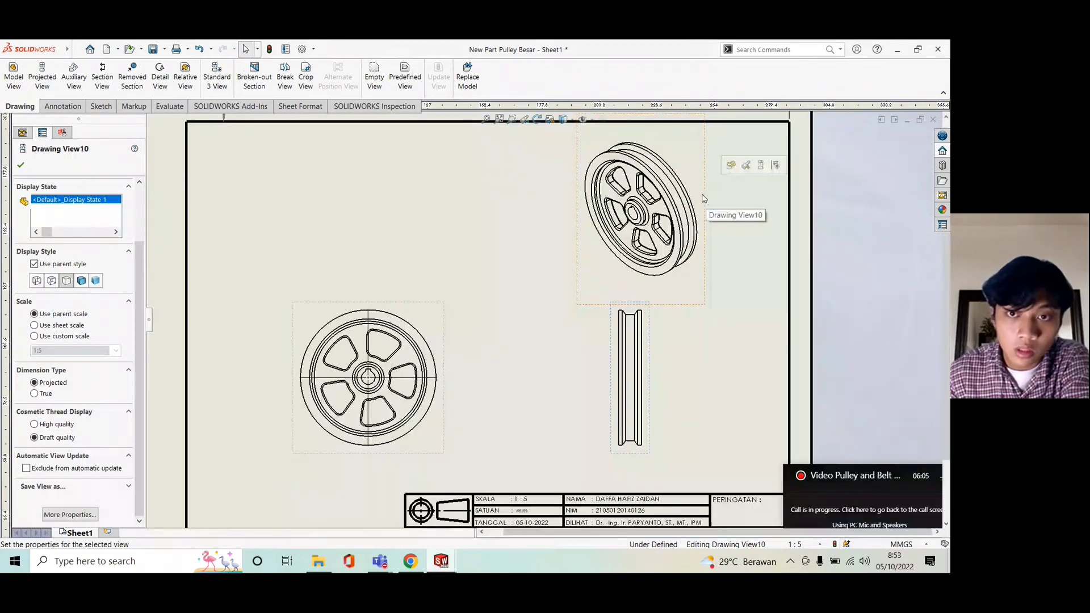
click(84, 282)
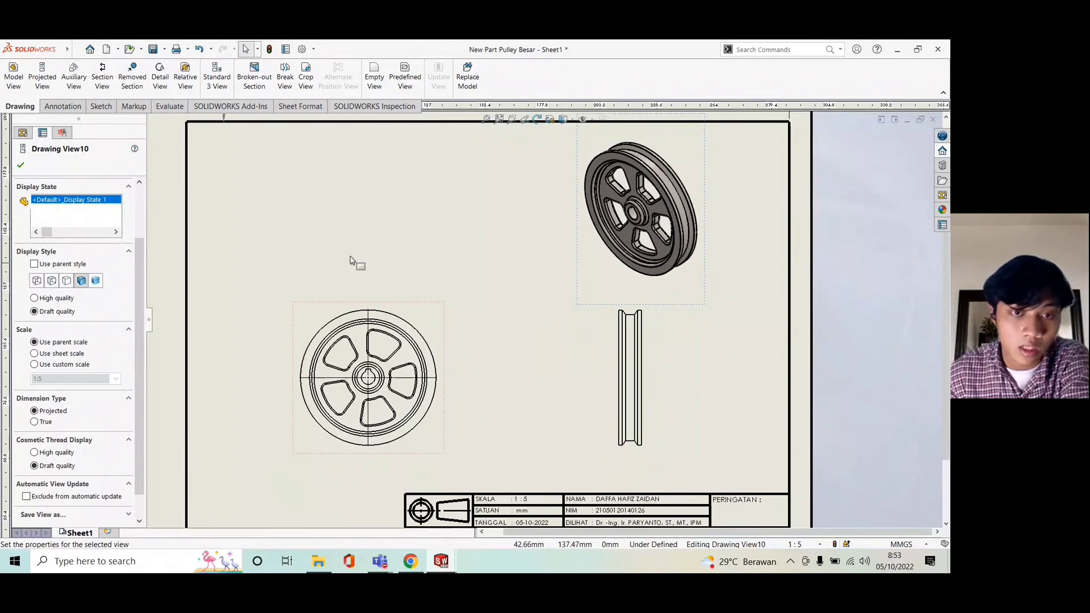
click(22, 165)
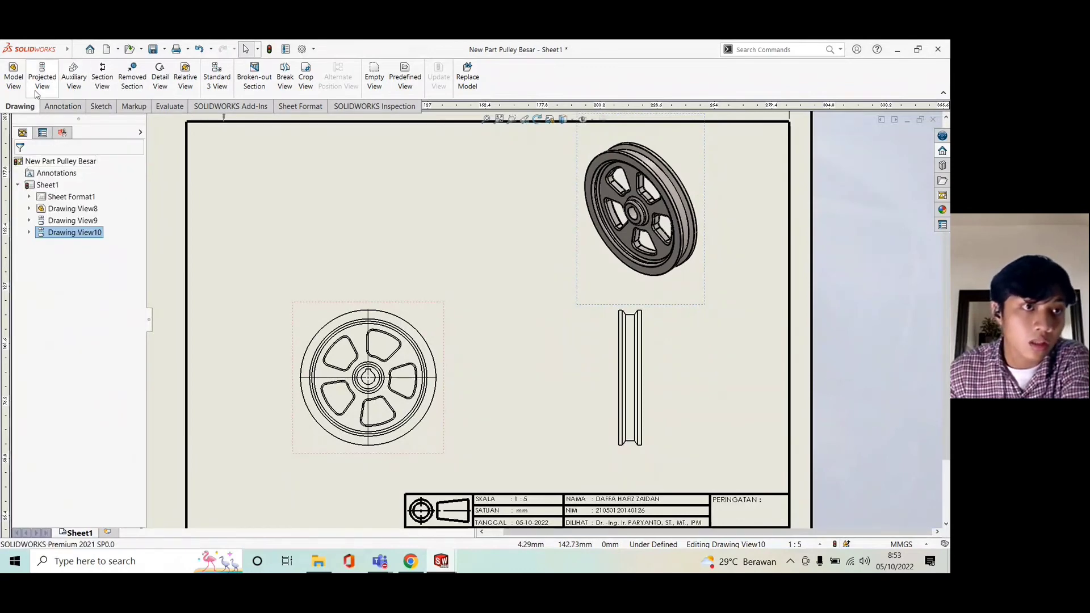
Dimension the pulley's outer diameter in the front view, placing the dimension above the view.
click(69, 109)
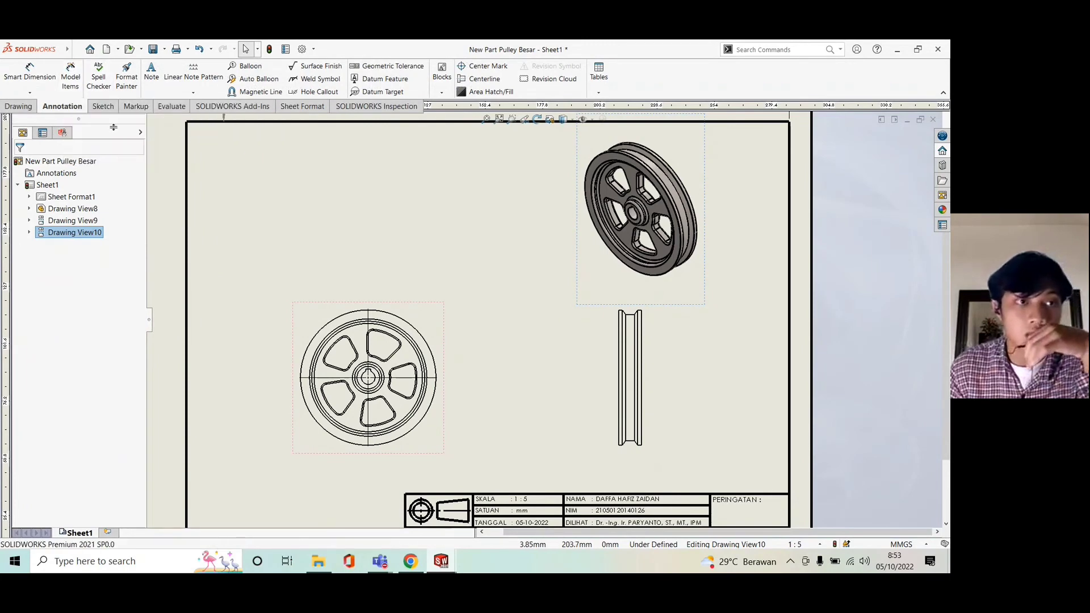
click(42, 79)
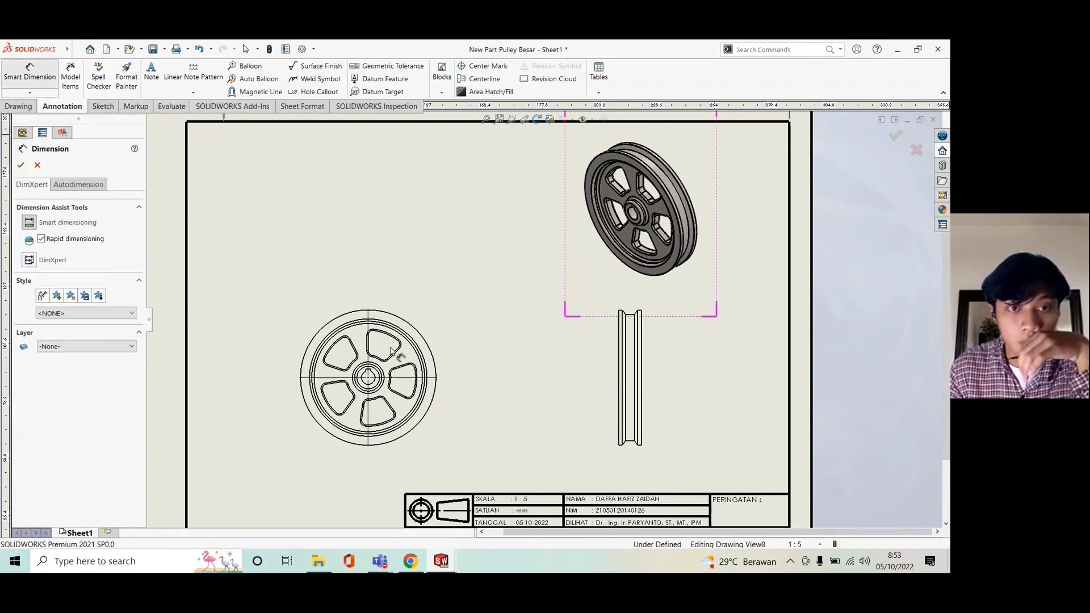
scroll(335, 336, down, 3)
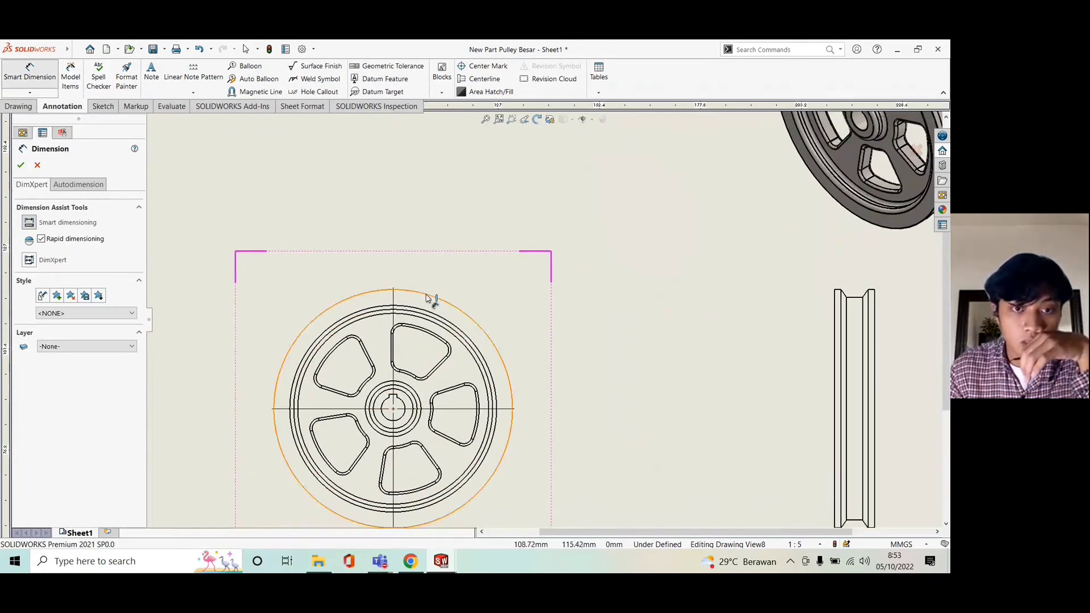
click(429, 295)
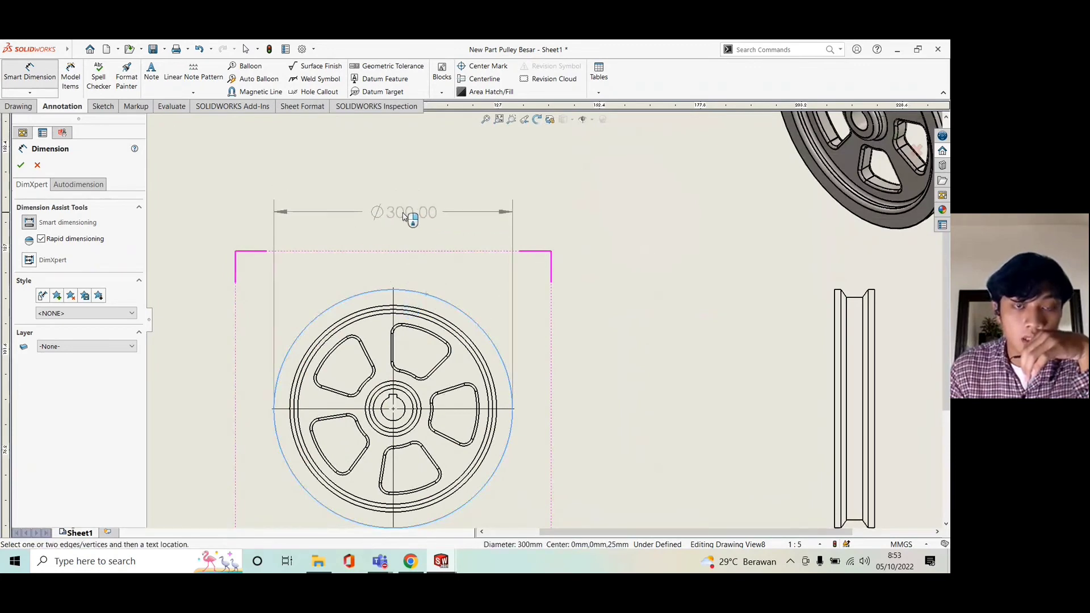
click(407, 233)
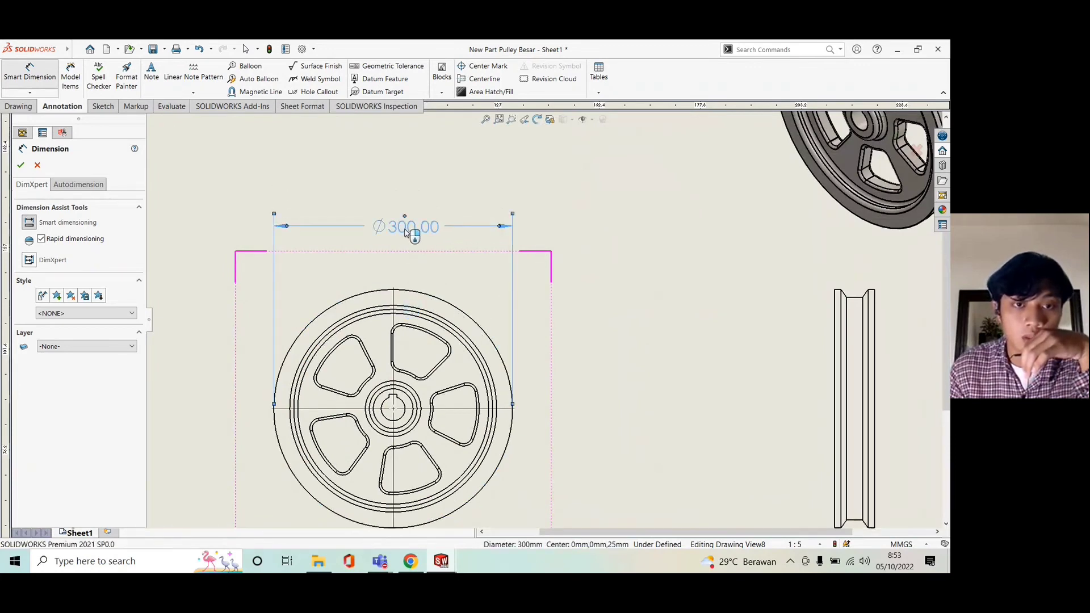
click(21, 167)
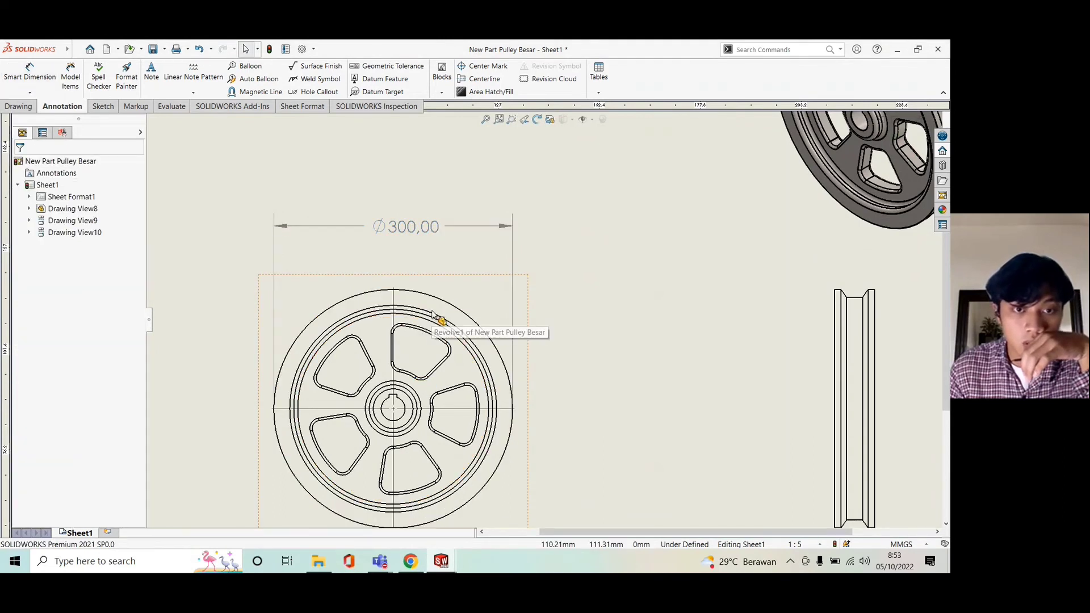
Dimension the diameter of the rim's inner edge circle in the front view, placing the dimension just below the pulley.
click(432, 316)
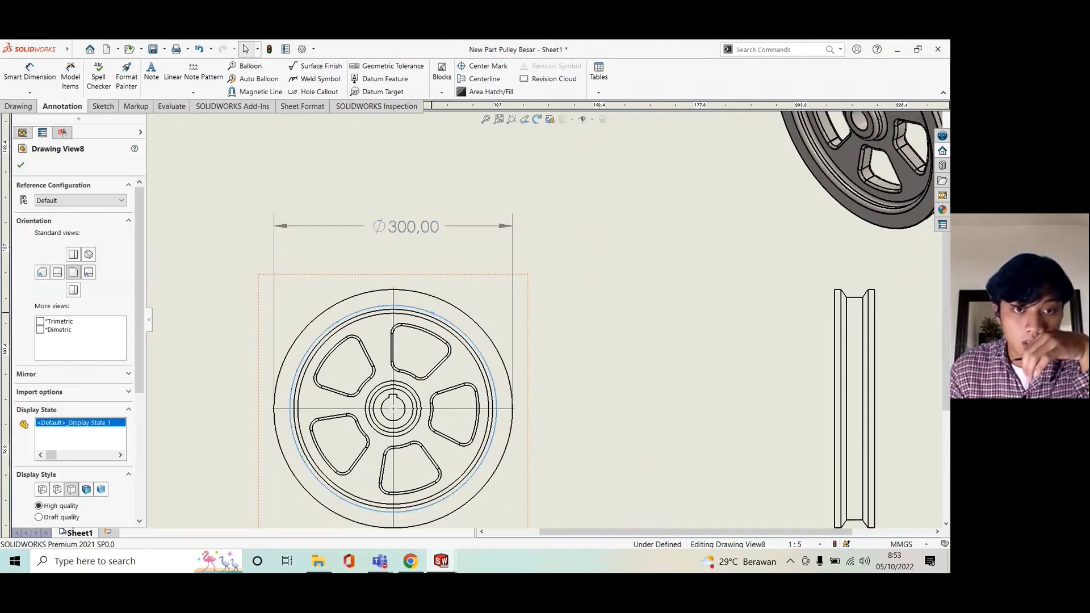
scroll(486, 476, down, 3)
scroll(480, 486, up, 3)
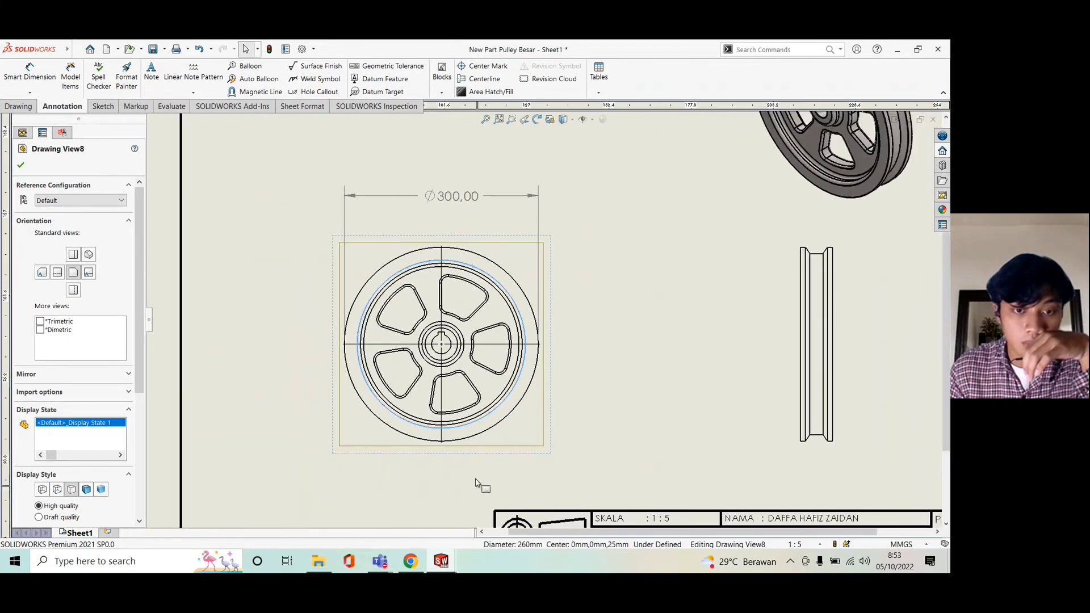
click(40, 77)
click(479, 424)
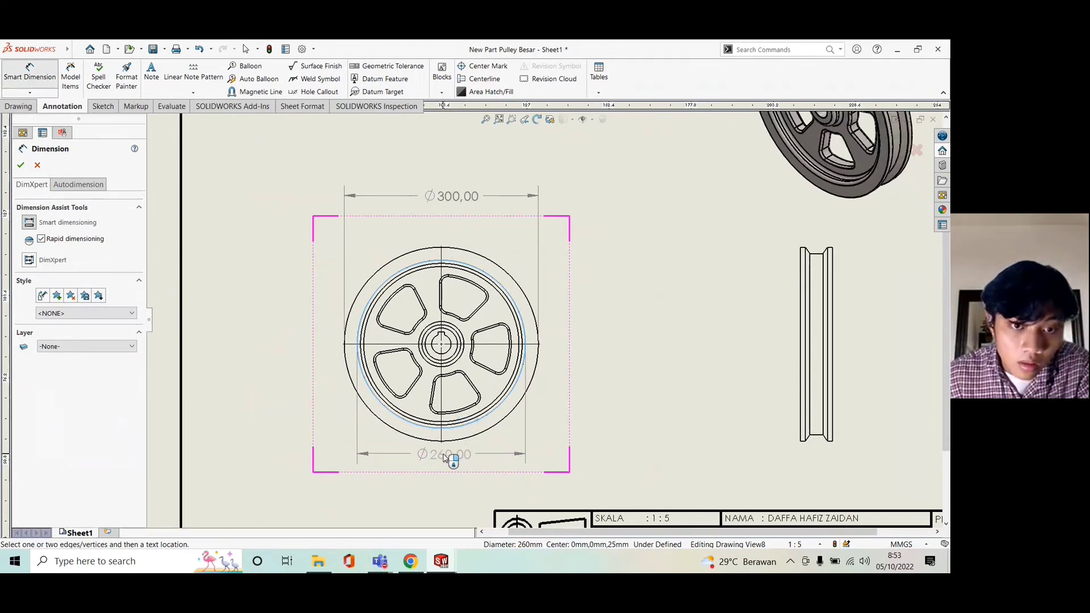
click(445, 454)
click(20, 164)
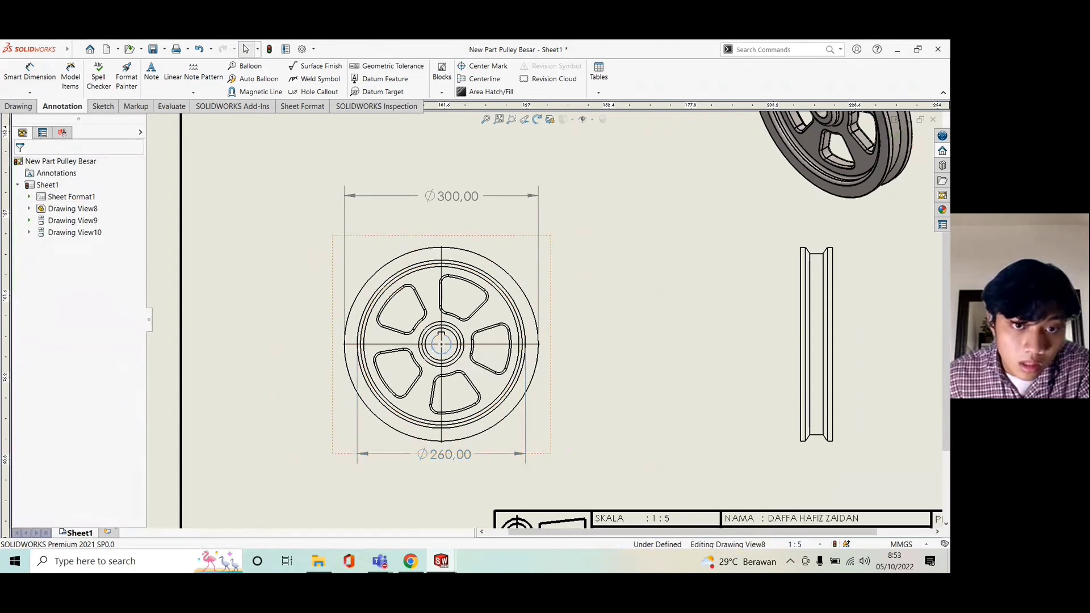
Dimension the radius of the pulley's central shaft bore in the front view, placing the dimension outside the rim at upper left.
click(434, 352)
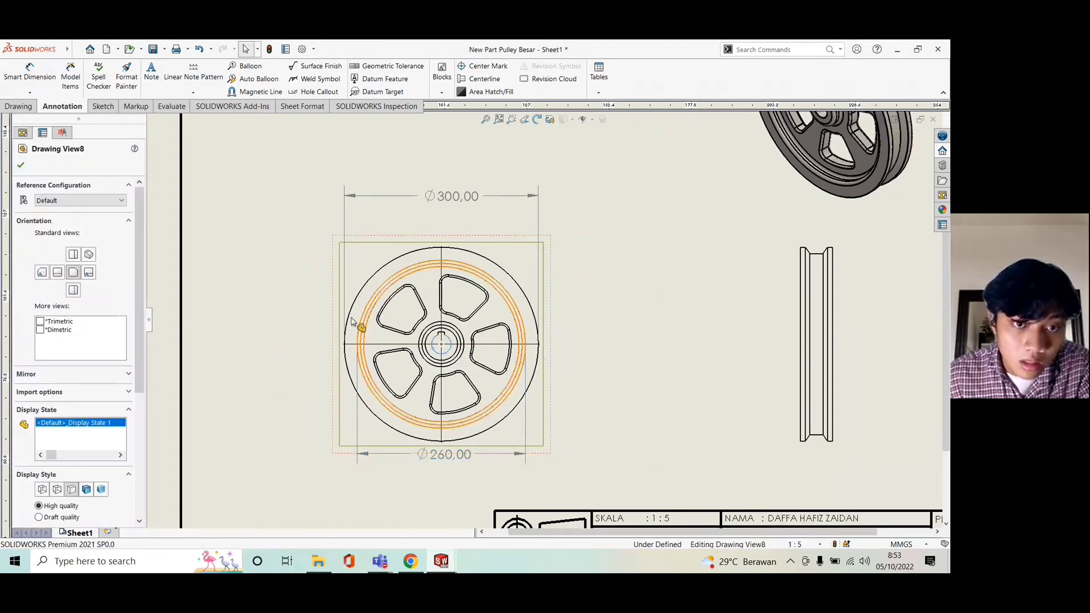
click(45, 84)
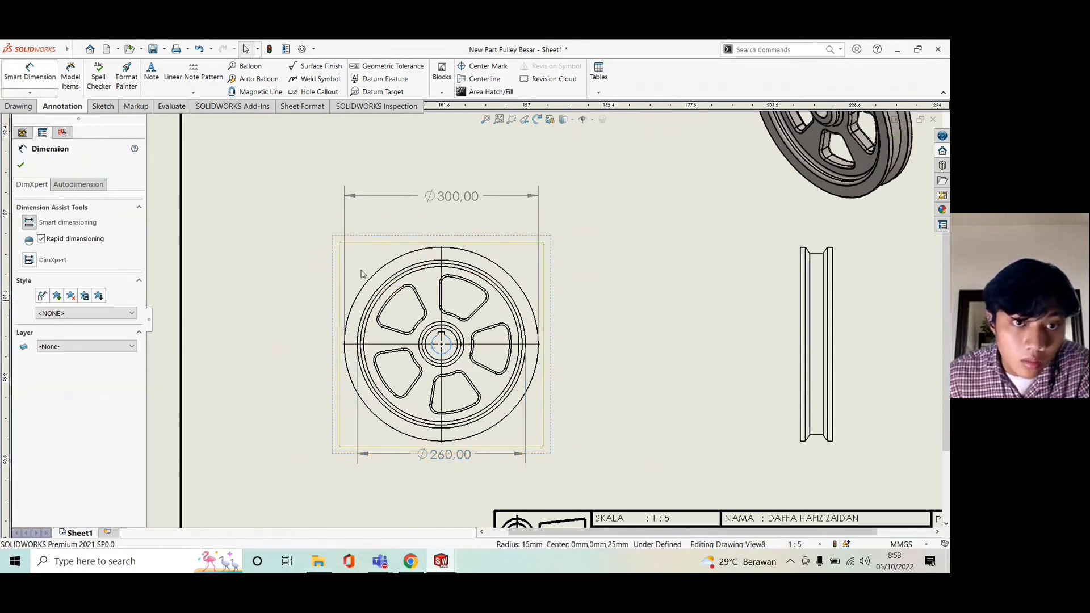
click(436, 344)
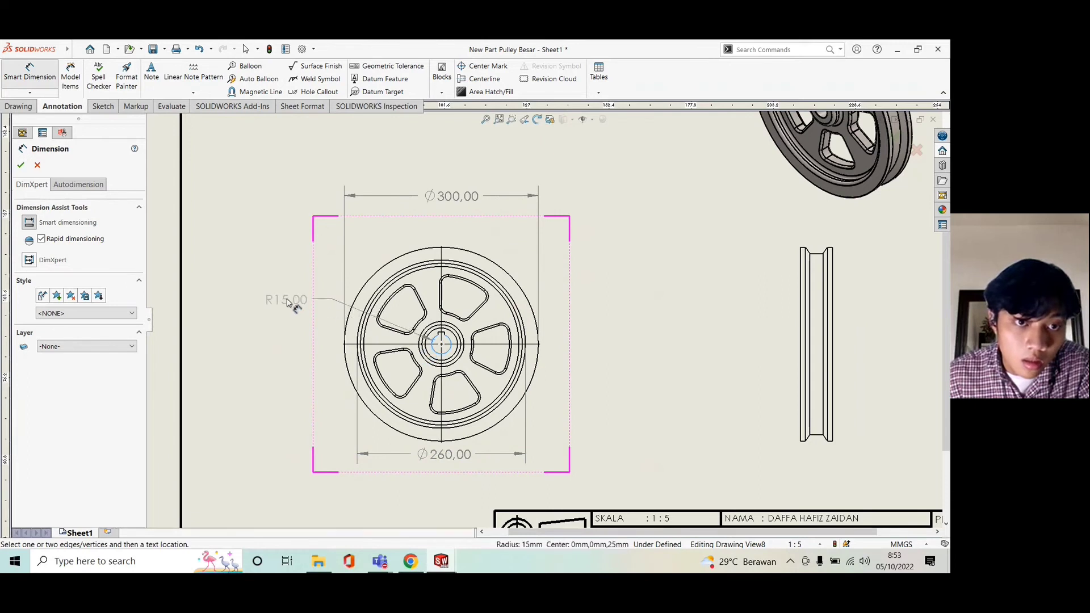
click(305, 293)
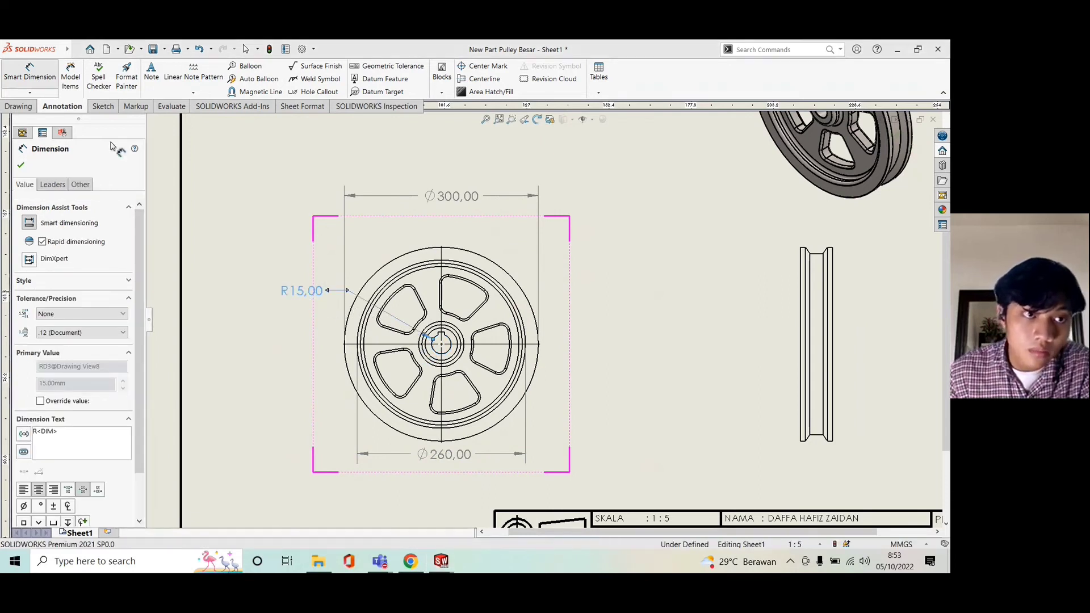
click(22, 166)
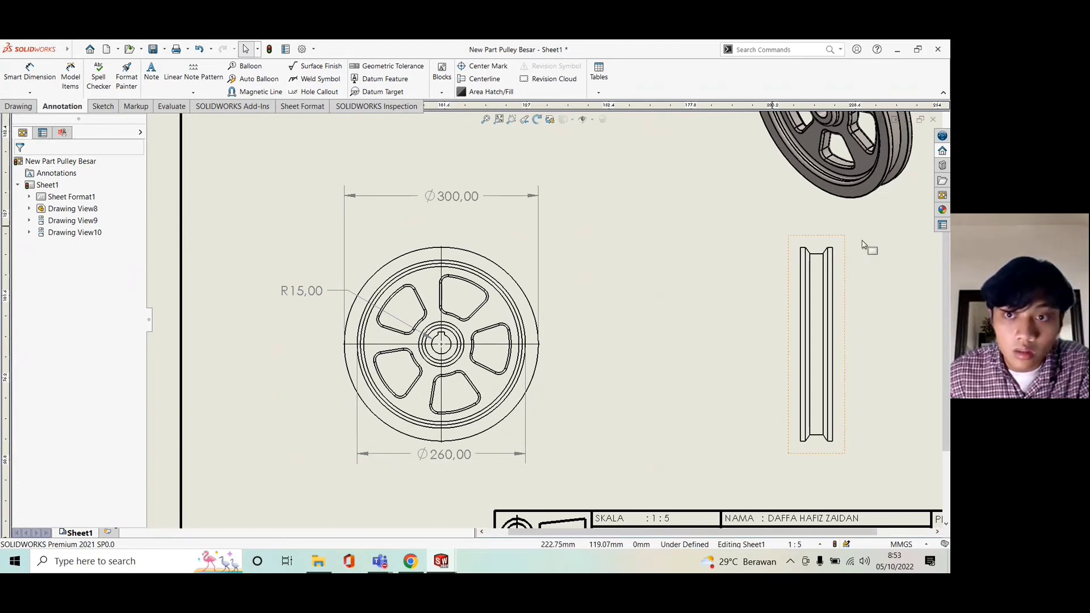
Dimension the pulley's outer diameter in the side view, placing the dimension to the left near the view's upper end.
scroll(920, 262, down, 2)
click(29, 74)
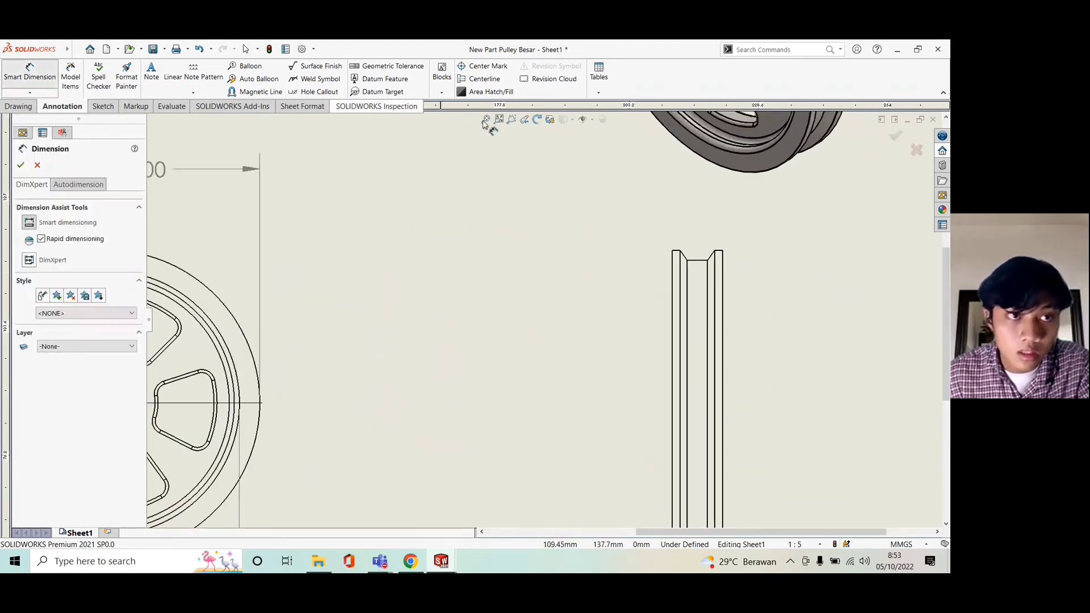
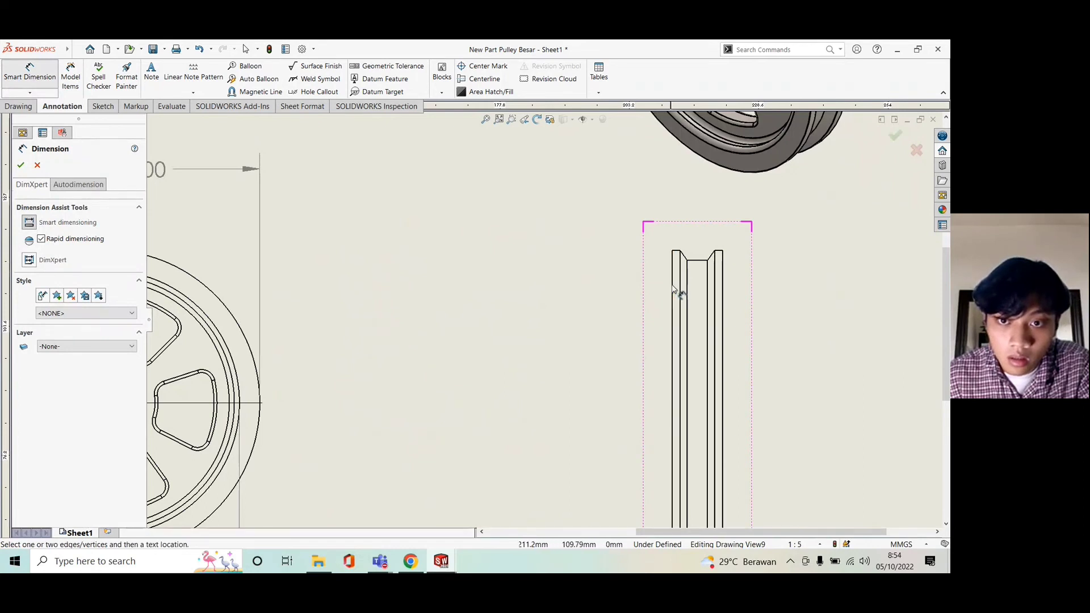
click(673, 288)
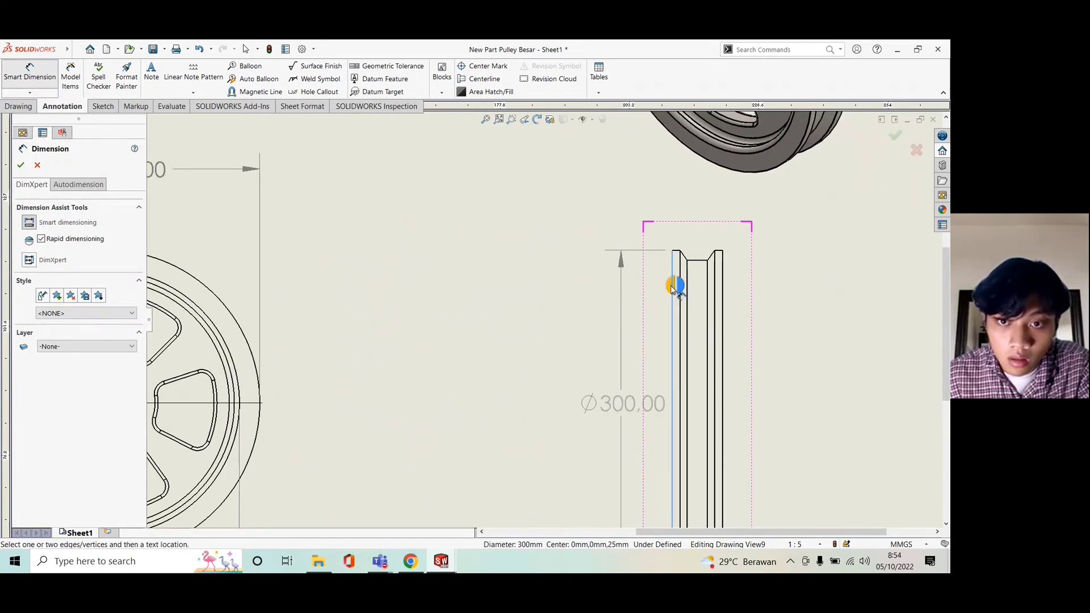
click(608, 289)
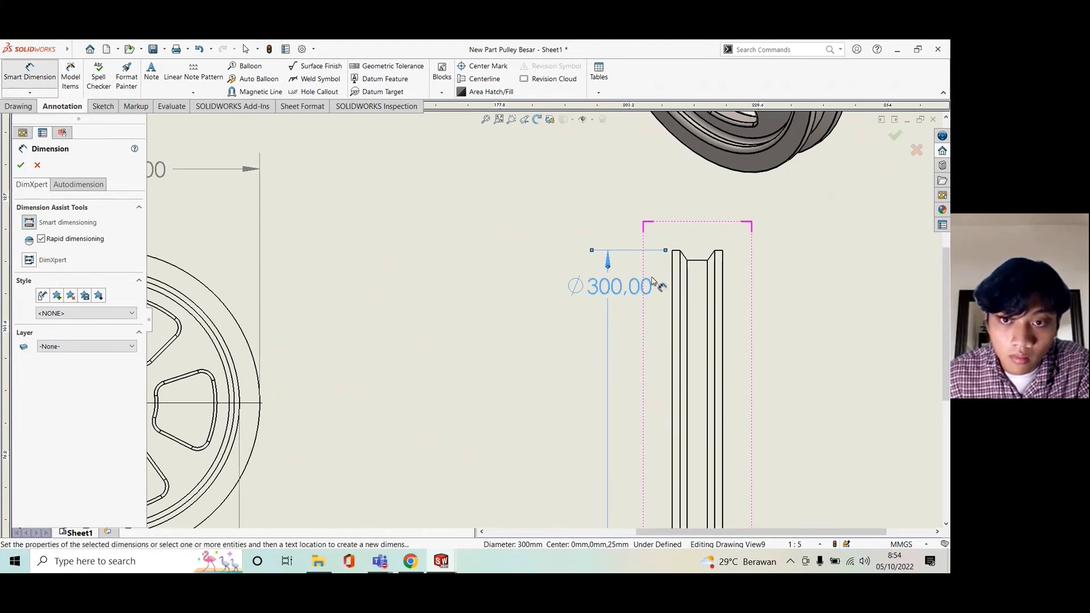
Dimension the width of the belt groove's floor in the side view, placing the dimension above the pulley.
scroll(718, 279, down, 2)
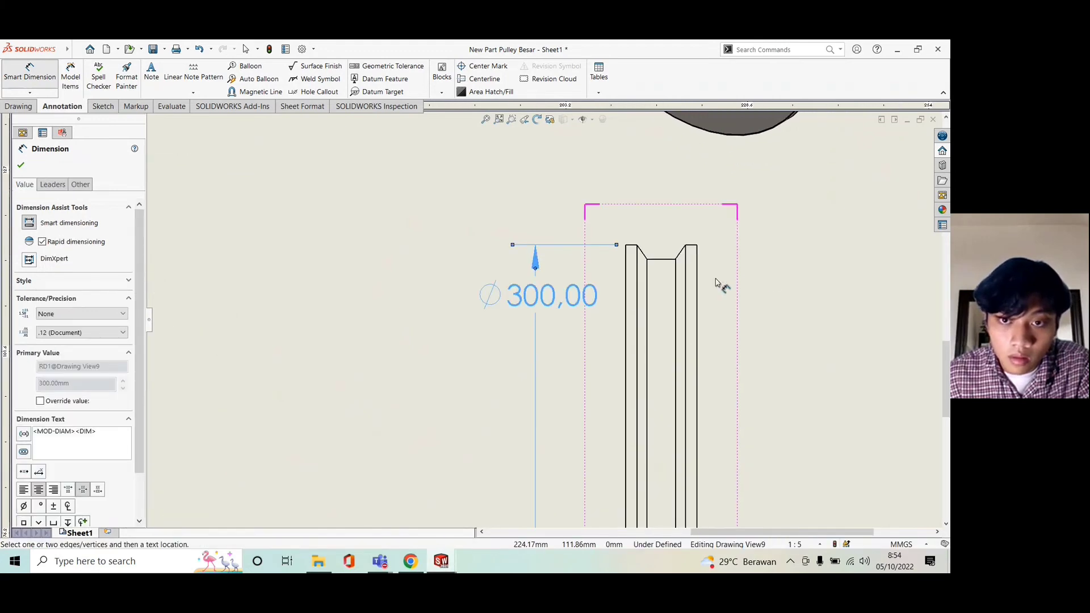
scroll(716, 289, up, 3)
scroll(596, 411, down, 1)
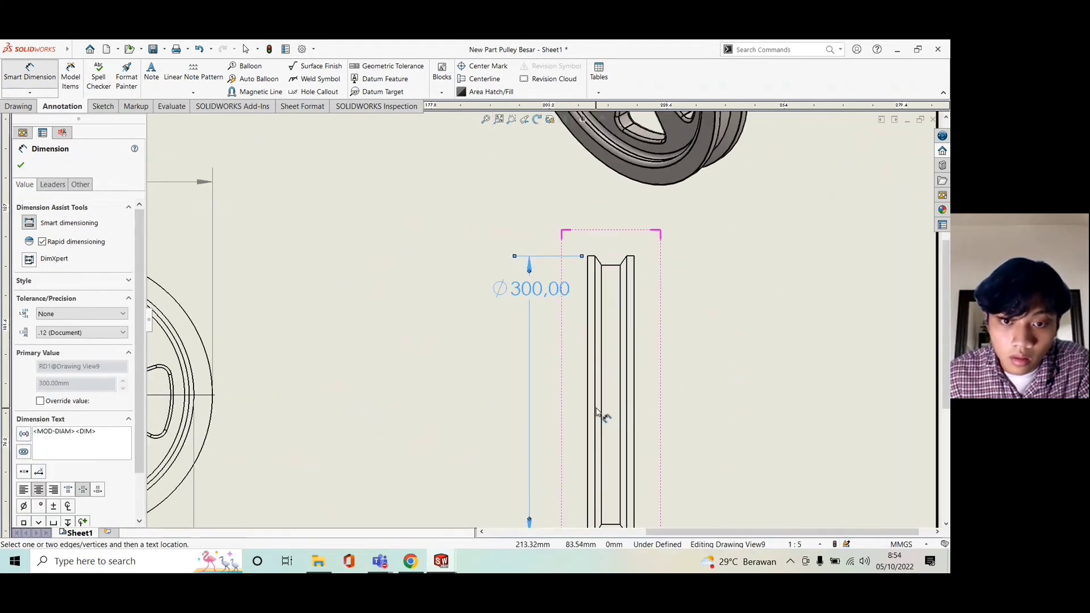
click(613, 268)
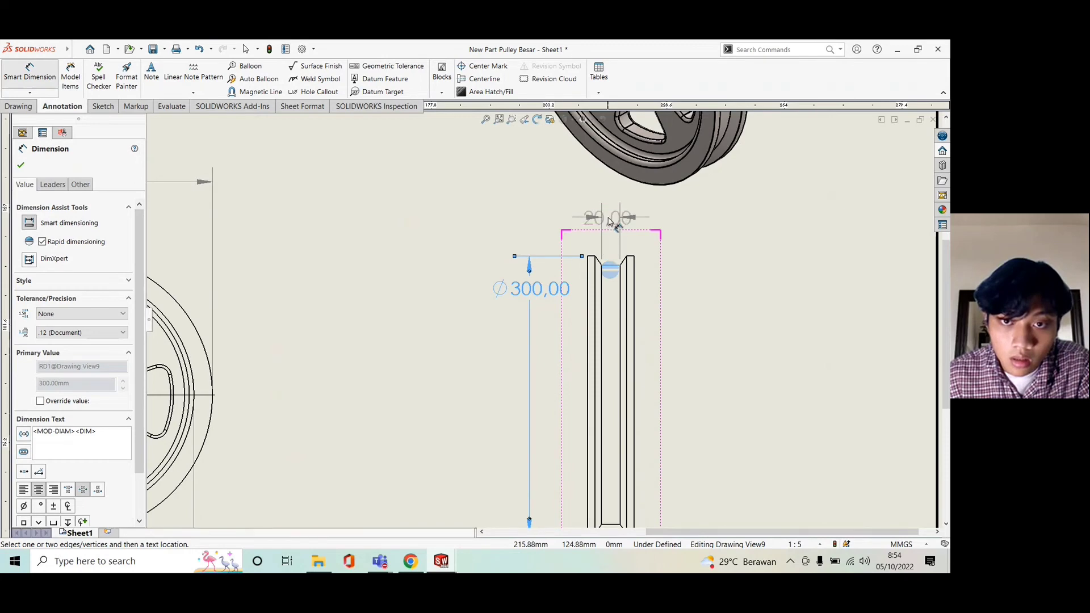
click(613, 228)
Dimension the length of the groove's slanted right flank at the lower end of the side view, placing the dimension below it.
scroll(696, 289, down, 2)
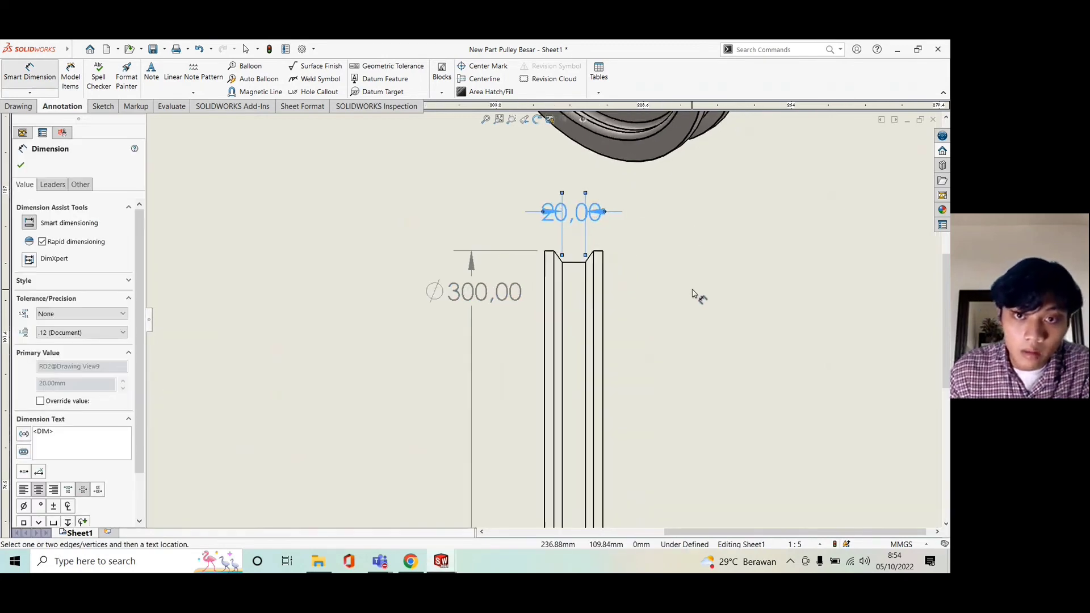
scroll(693, 291, up, 3)
scroll(691, 290, down, 1)
scroll(591, 368, up, 1)
scroll(540, 448, down, 3)
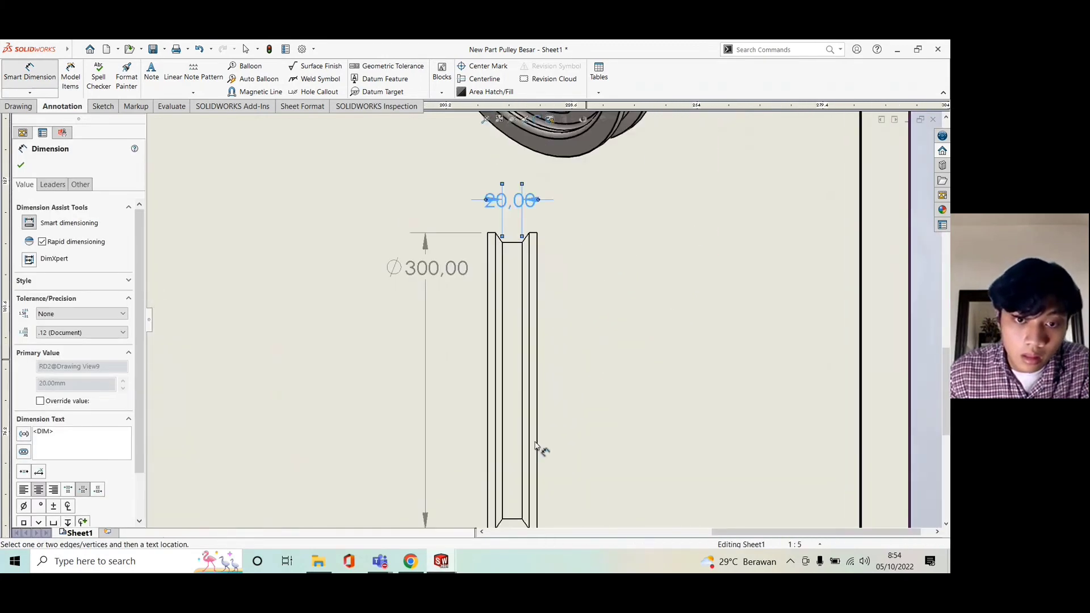
scroll(503, 494, up, 4)
scroll(562, 433, down, 2)
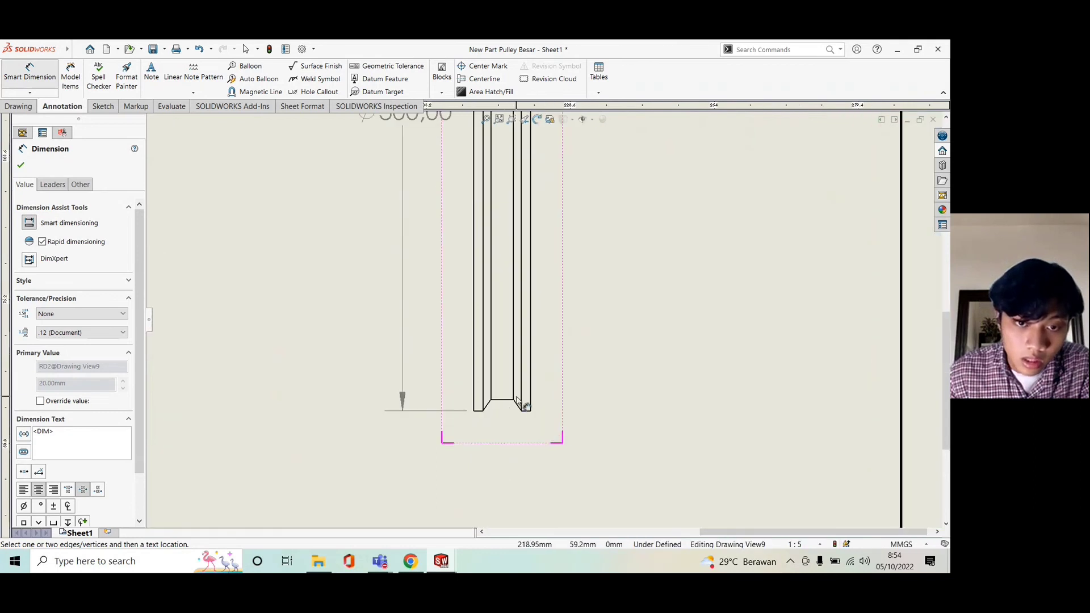
scroll(514, 403, down, 2)
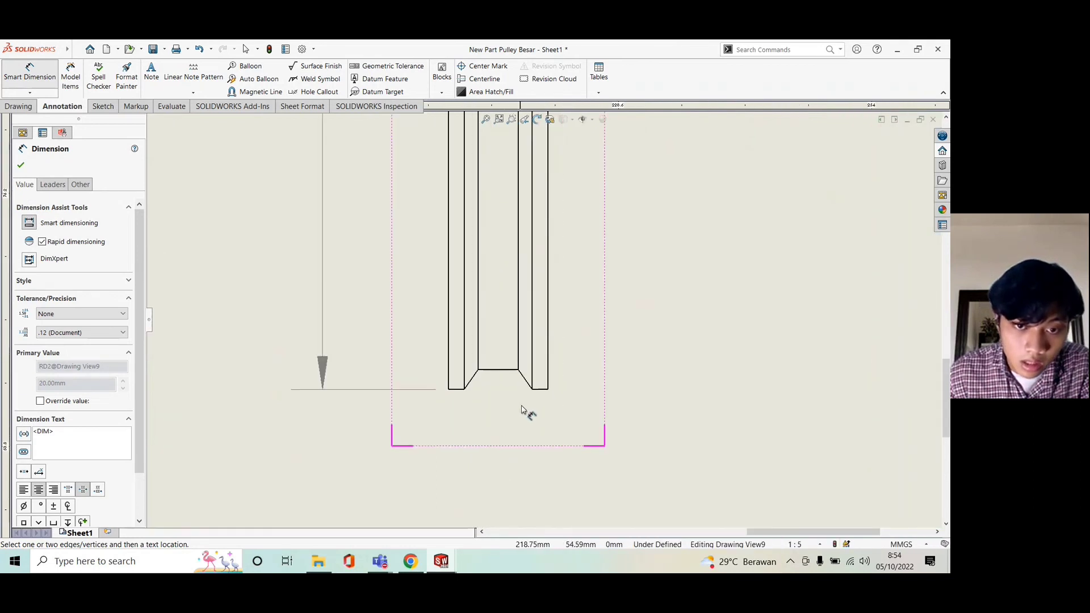
click(522, 374)
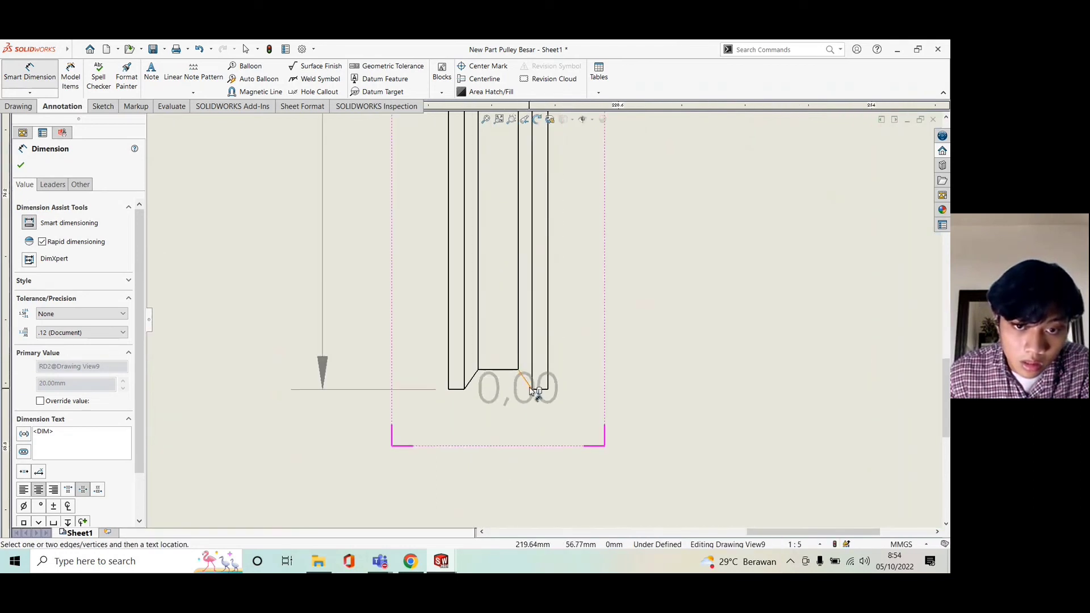
click(532, 391)
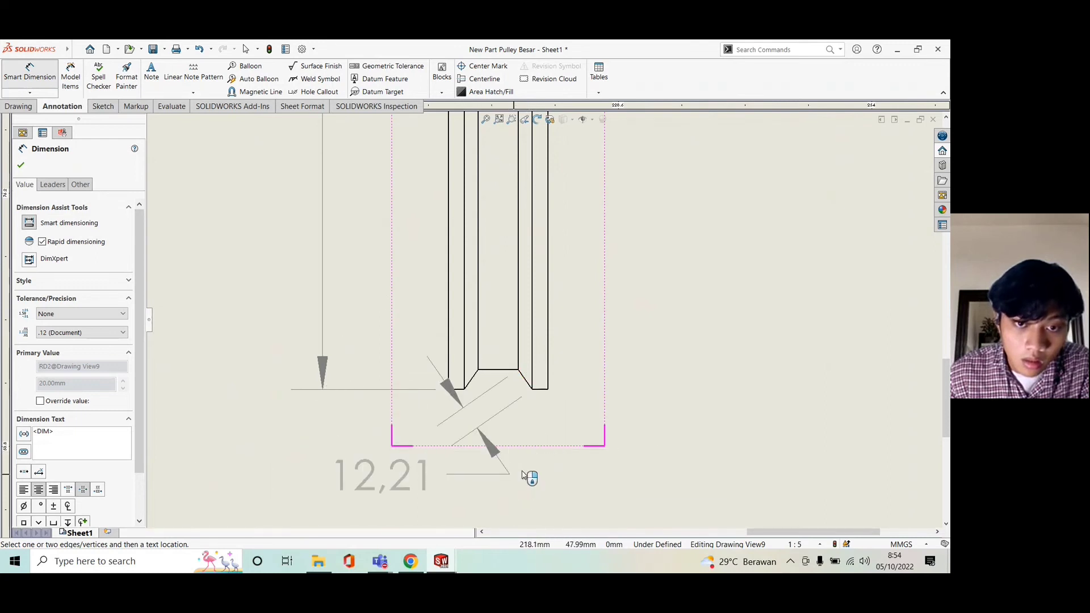
click(553, 464)
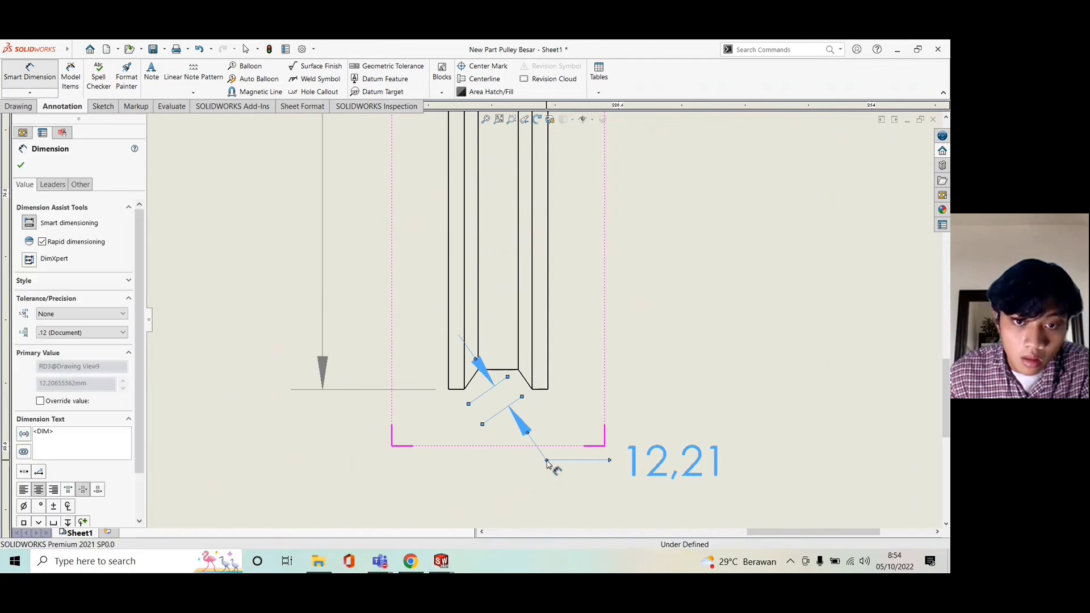
click(21, 165)
scroll(492, 353, up, 6)
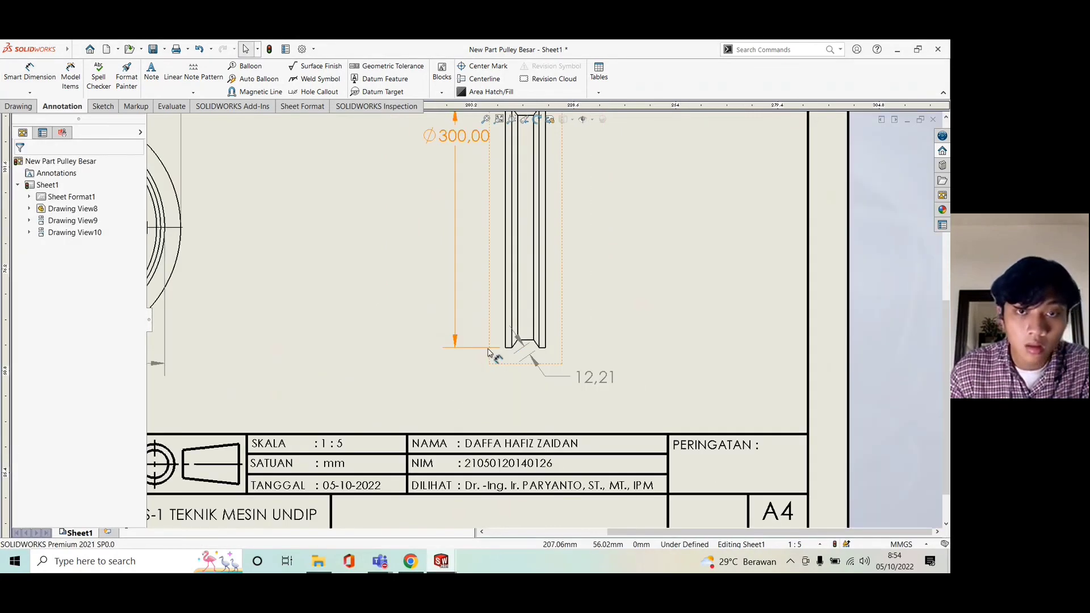
scroll(538, 309, up, 3)
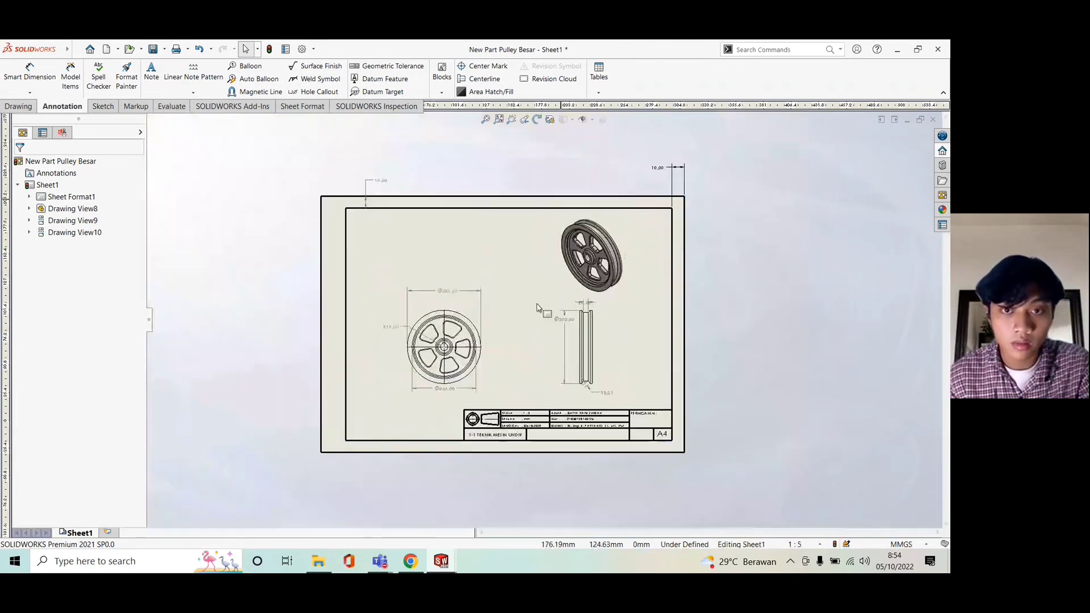
scroll(515, 319, down, 2)
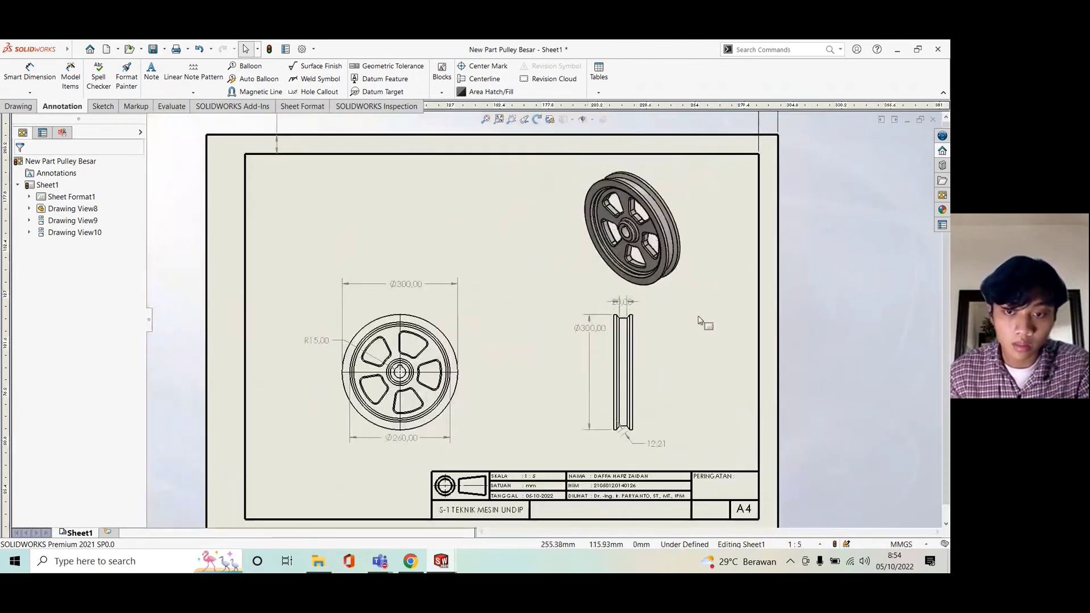
Switch to the blank A4 drawing Draw5.
mouse_move(446, 565)
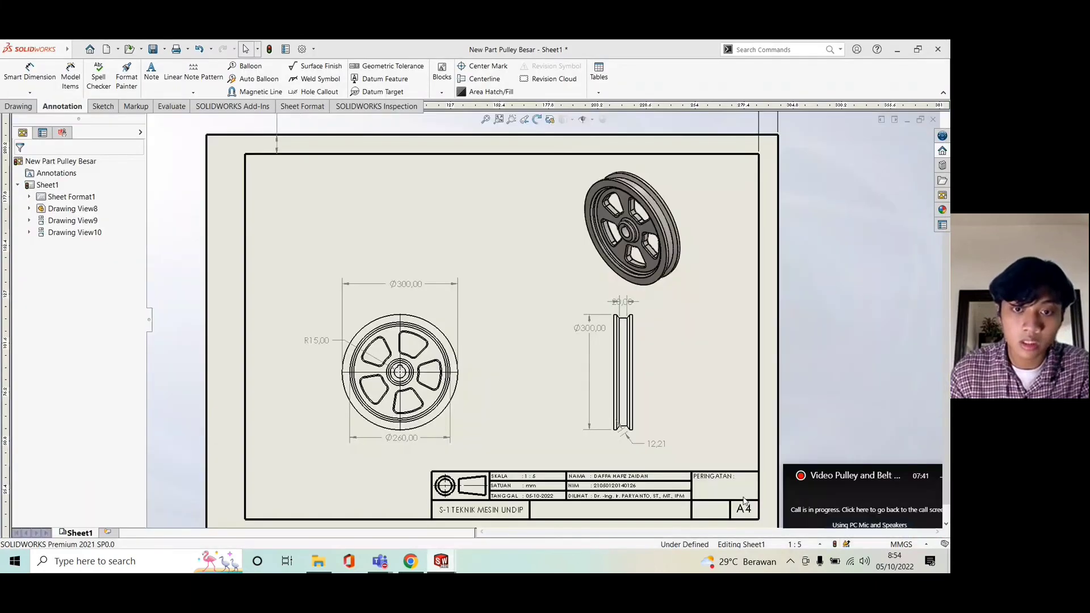
scroll(503, 253, down, 3)
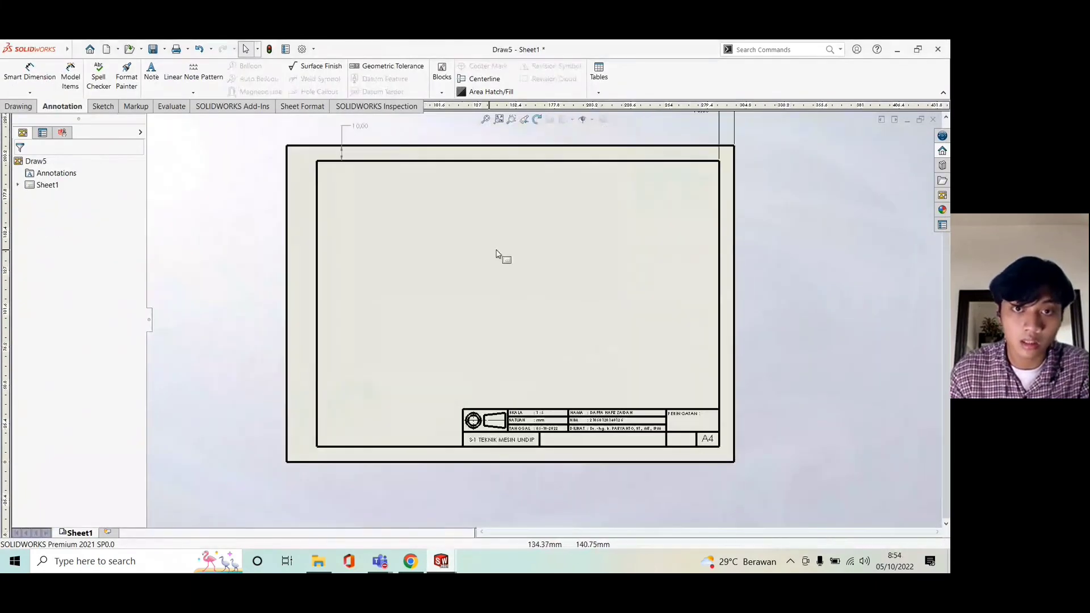
scroll(739, 307, down, 2)
scroll(410, 252, down, 1)
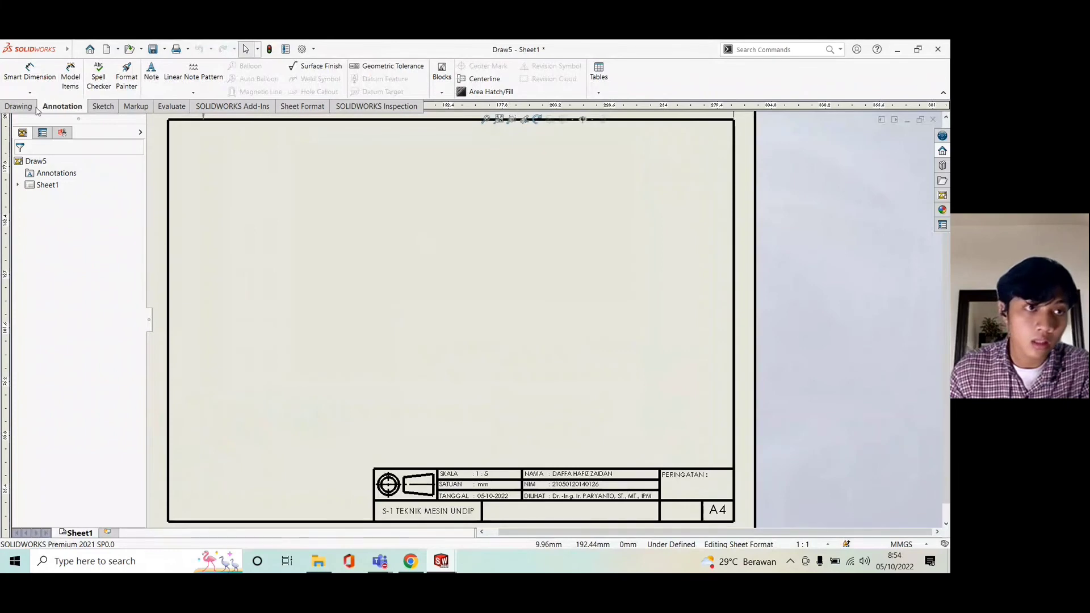
Finish editing Draw5's sheet format, leaving the title block as it is, and return to the drawing sheet.
click(19, 106)
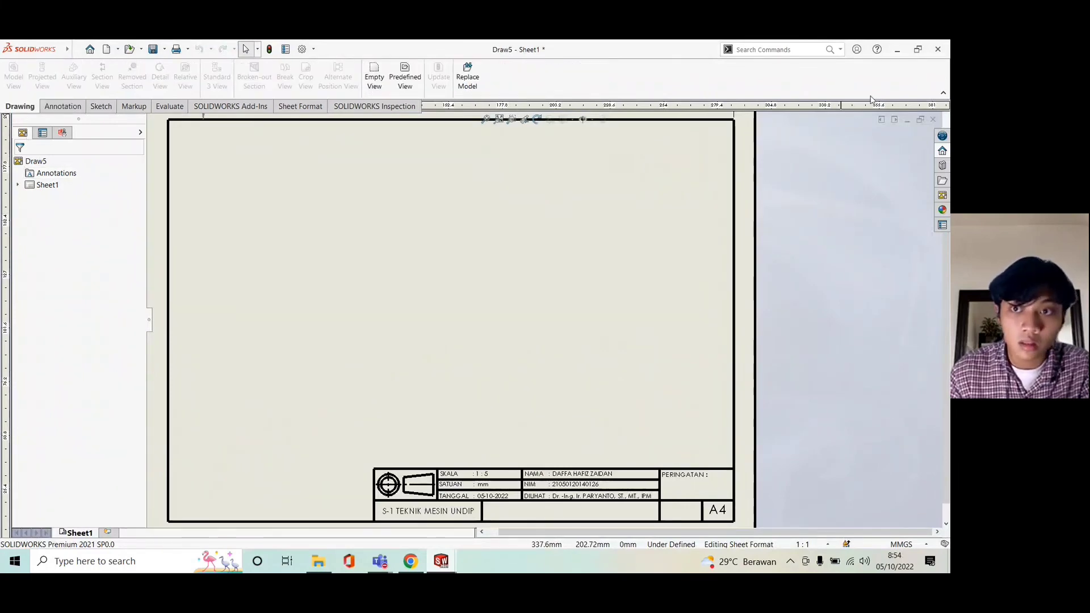
scroll(786, 207, up, 2)
scroll(785, 207, down, 2)
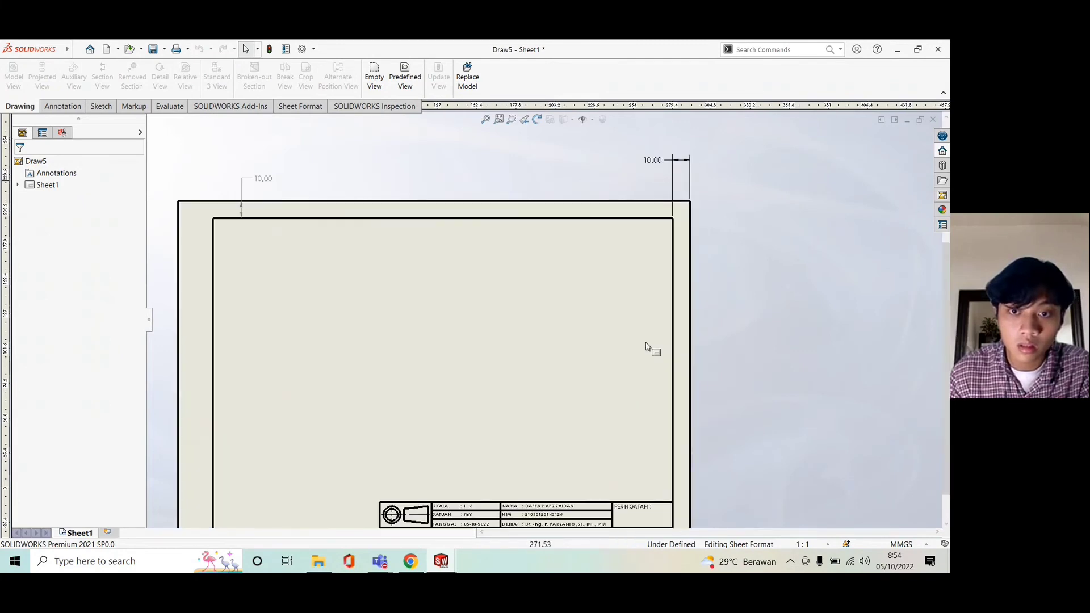
scroll(645, 345, down, 1)
scroll(626, 365, up, 3)
scroll(585, 352, down, 1)
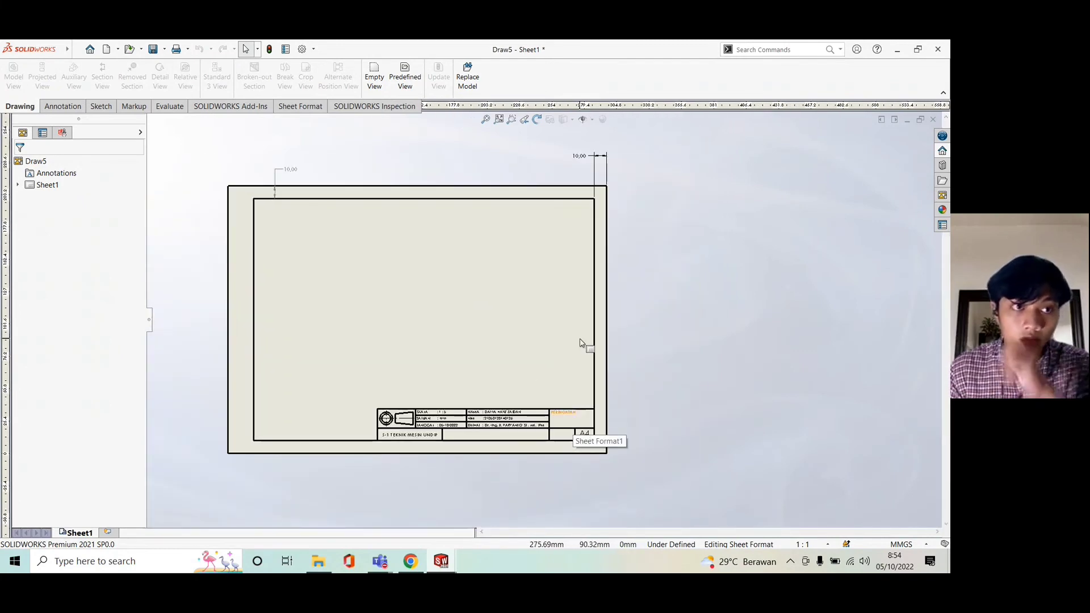
right_click(554, 368)
double_click(505, 419)
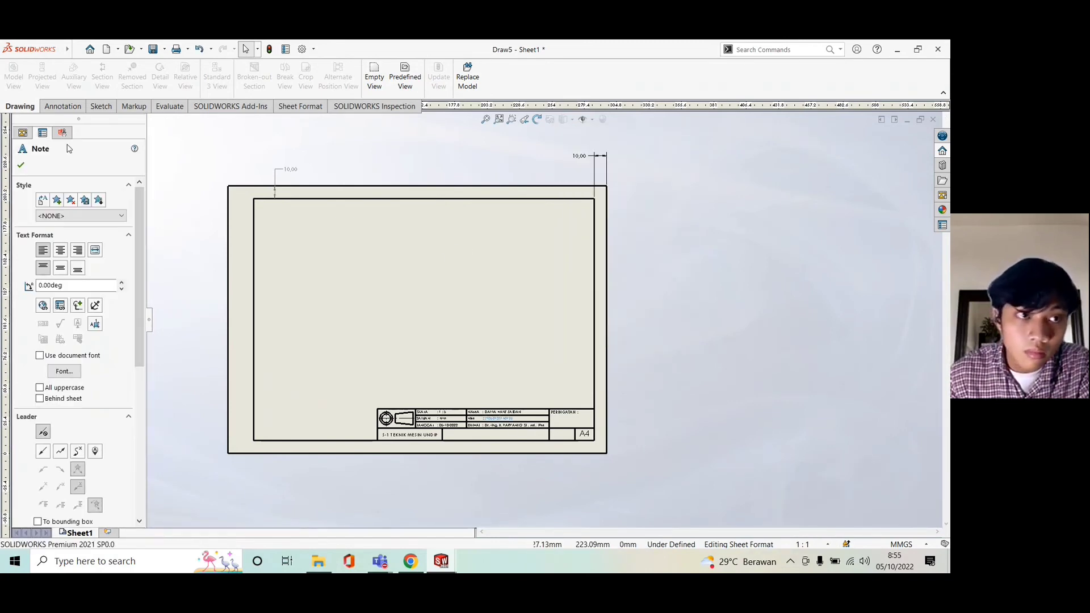
click(21, 165)
scroll(514, 434, down, 4)
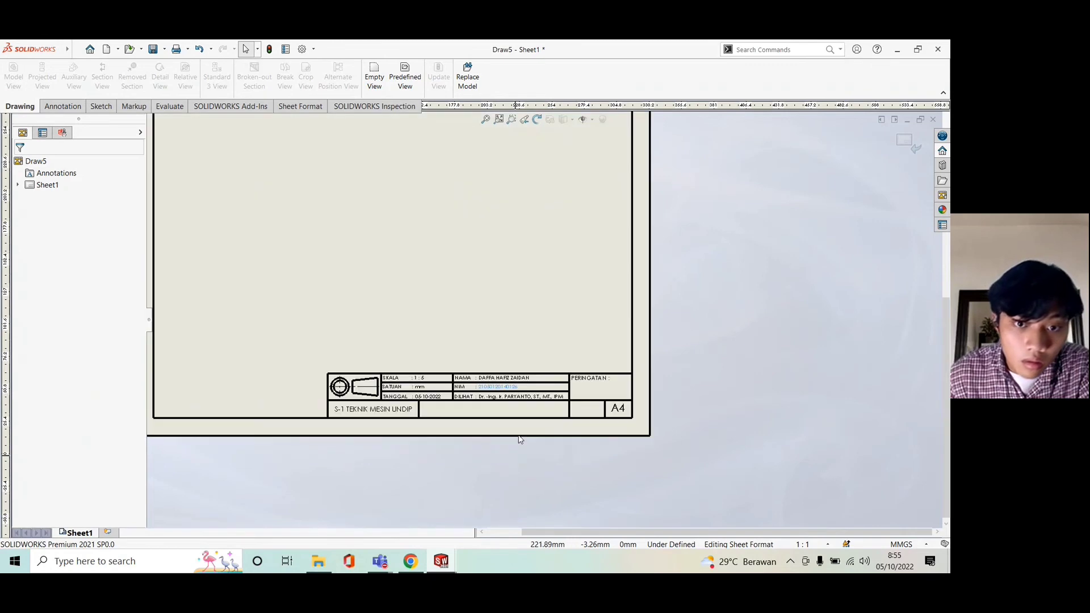
scroll(547, 416, up, 3)
click(910, 141)
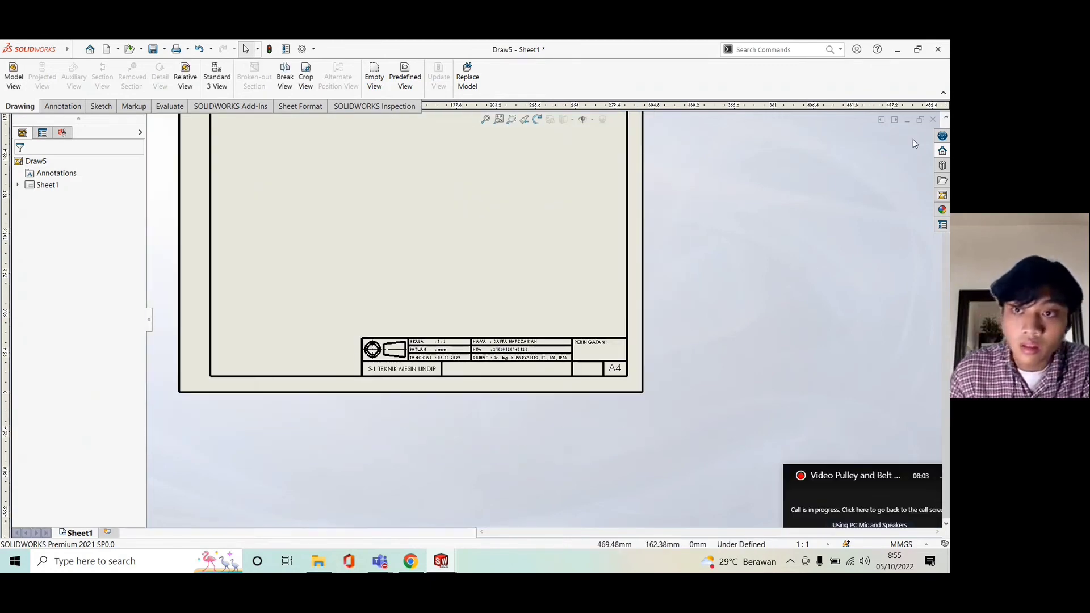
Insert the front view of New Part Pulley Kecil in the lower left area of the A4 sheet.
scroll(380, 214, up, 4)
scroll(499, 213, down, 2)
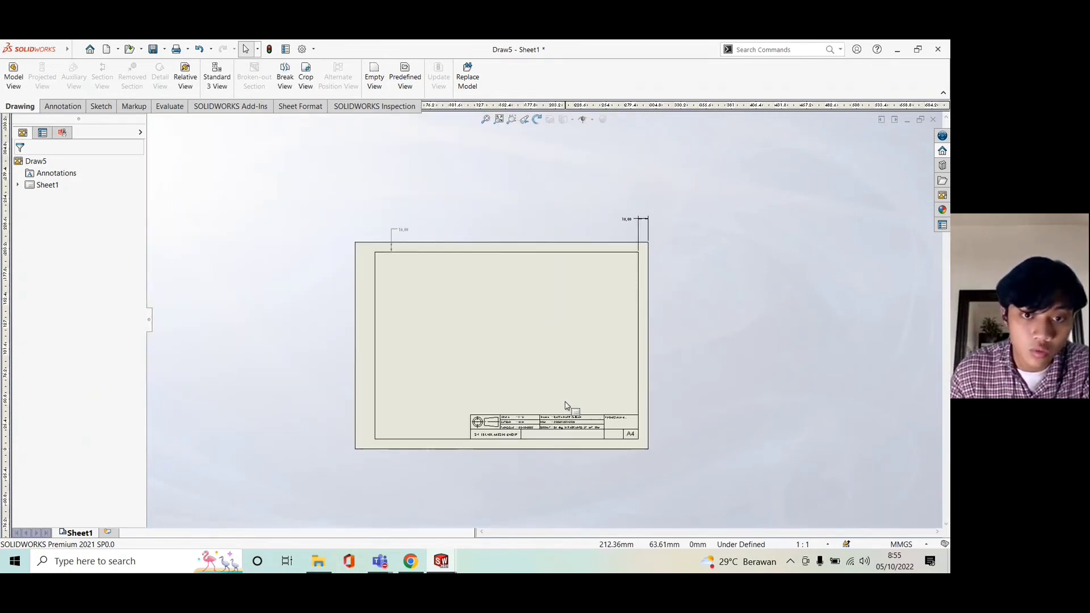
scroll(543, 451, down, 2)
click(13, 74)
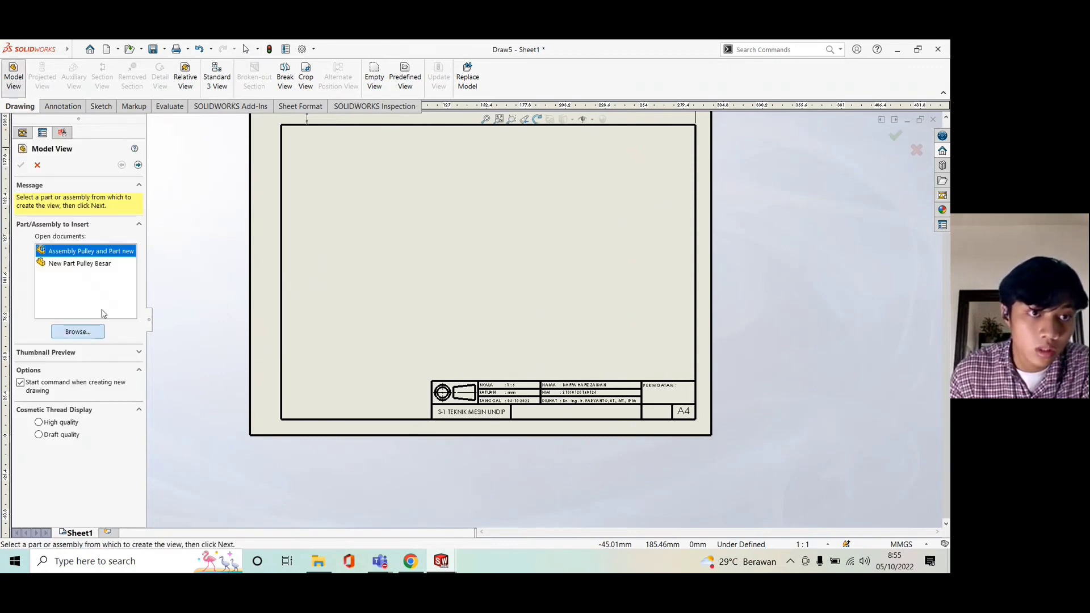
click(78, 332)
click(184, 222)
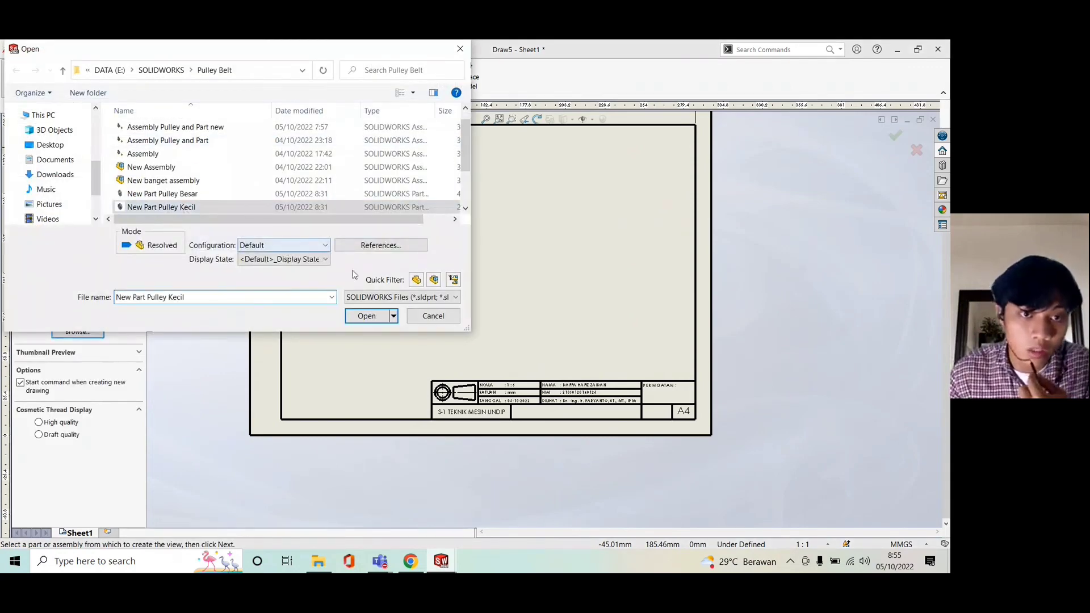
click(368, 317)
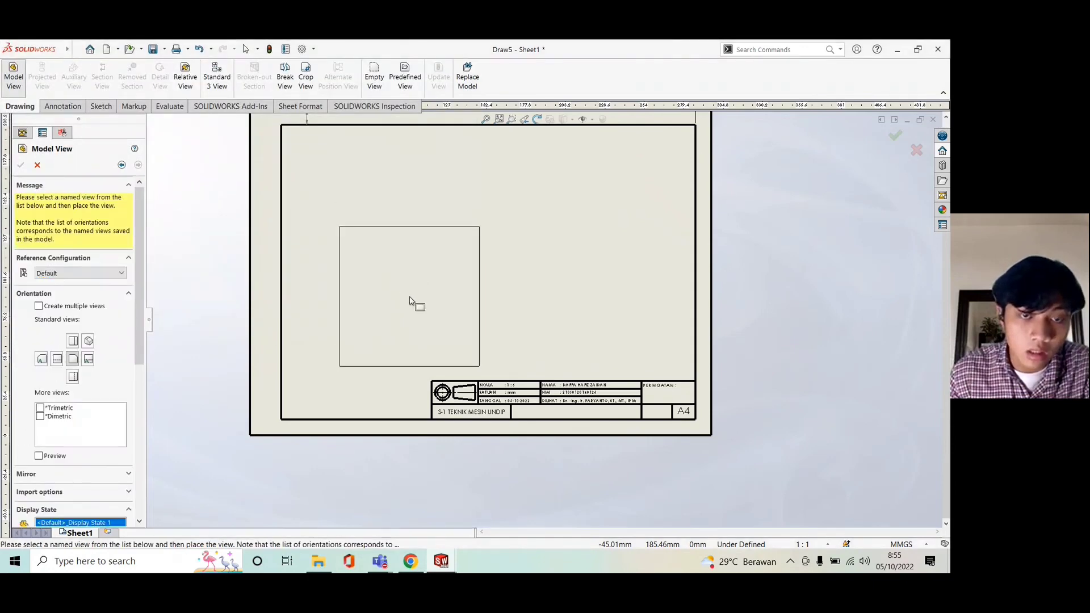
click(409, 291)
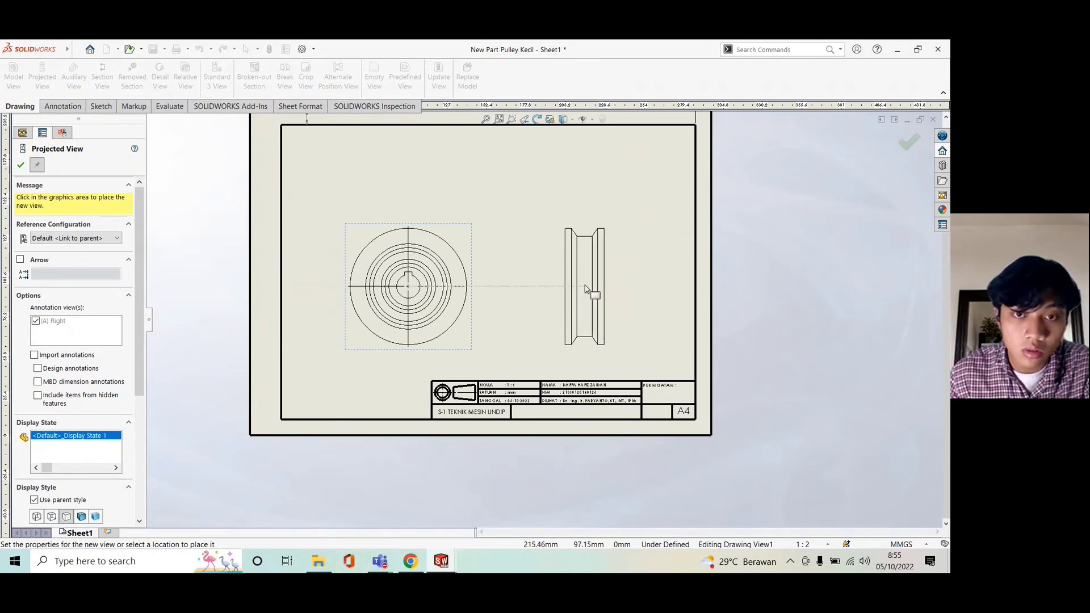
Project a side view to the right of the front view and an isometric view above and between them.
click(586, 290)
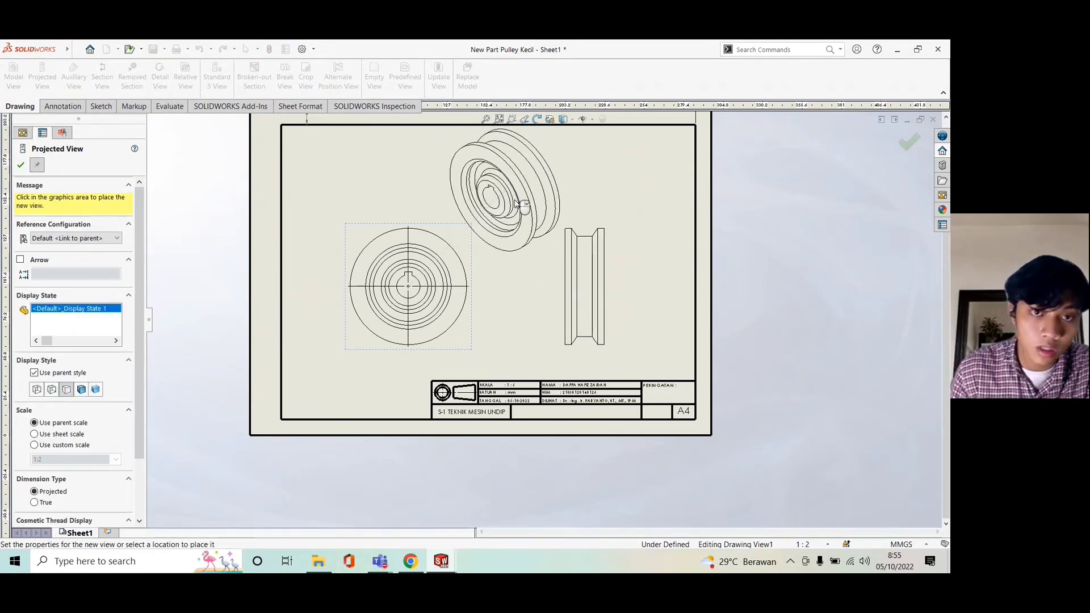
click(514, 204)
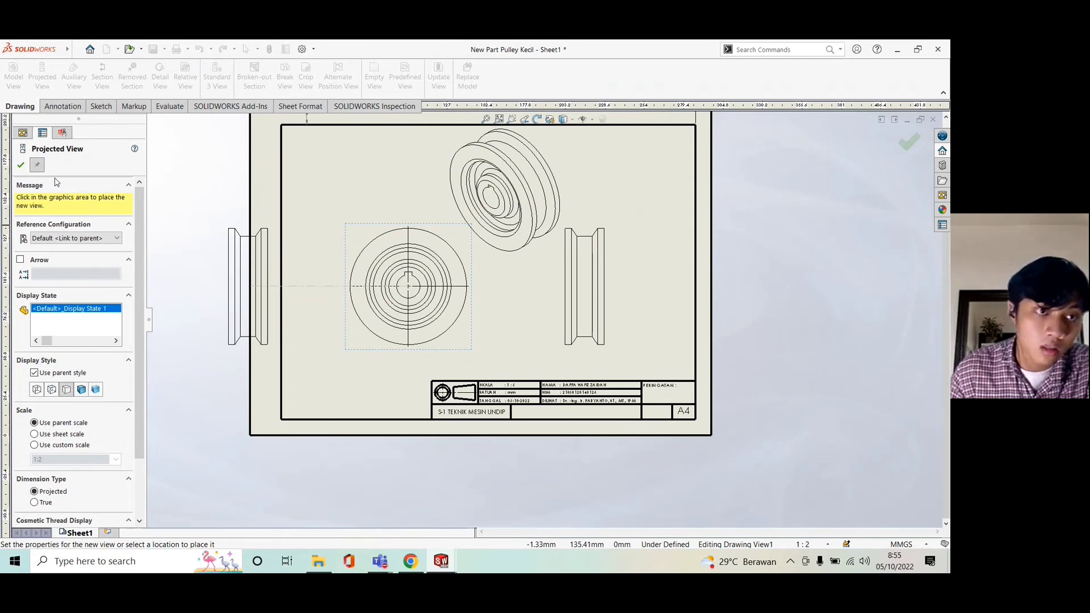
click(23, 167)
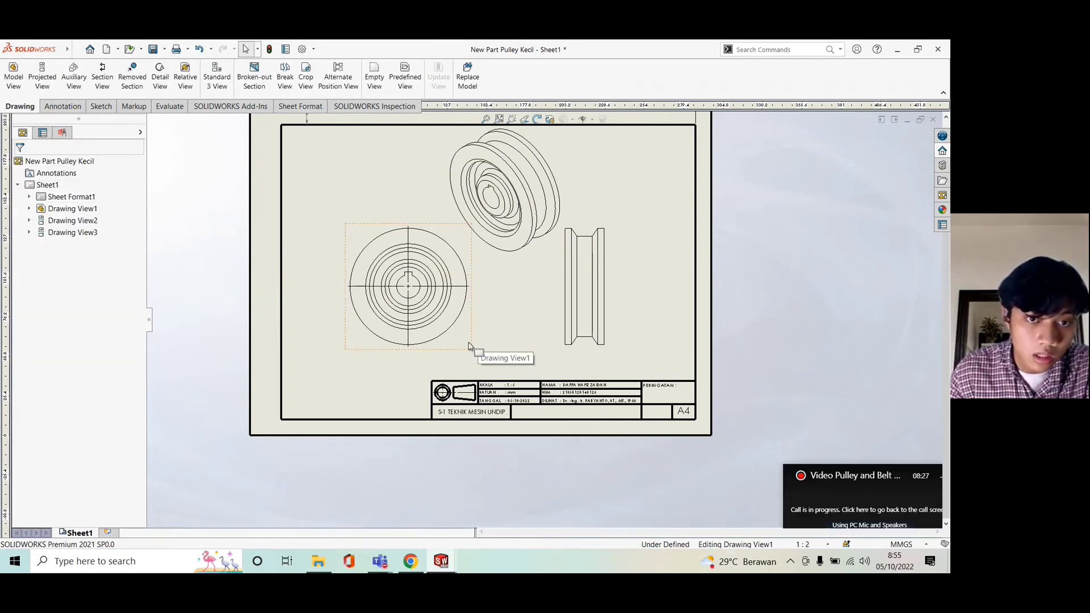
Try a custom scale of 1:5 for the pulley's front view and return it to 1:2.
click(471, 347)
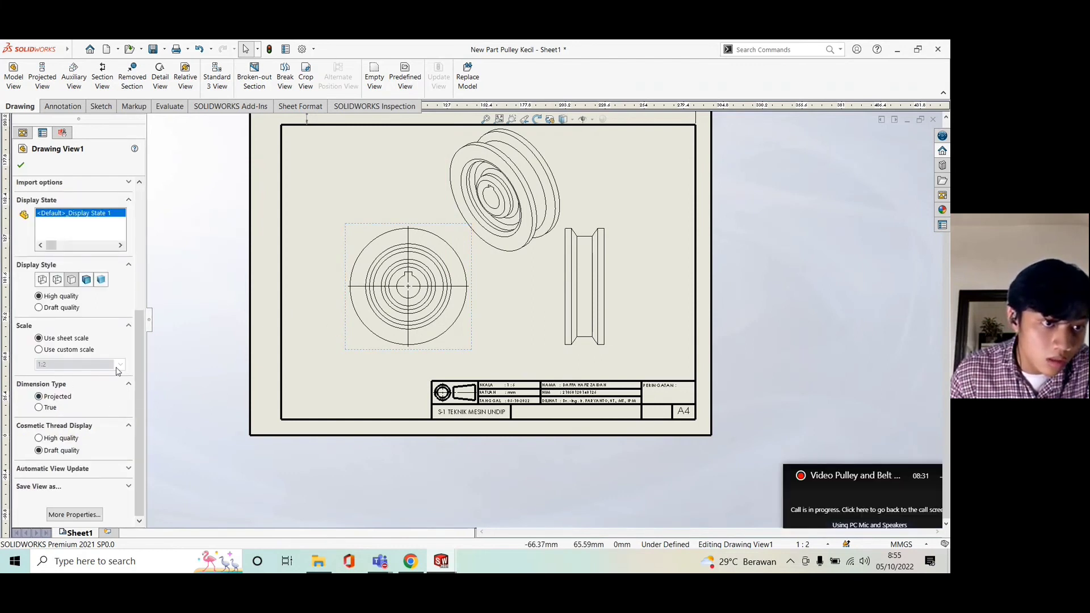
click(50, 350)
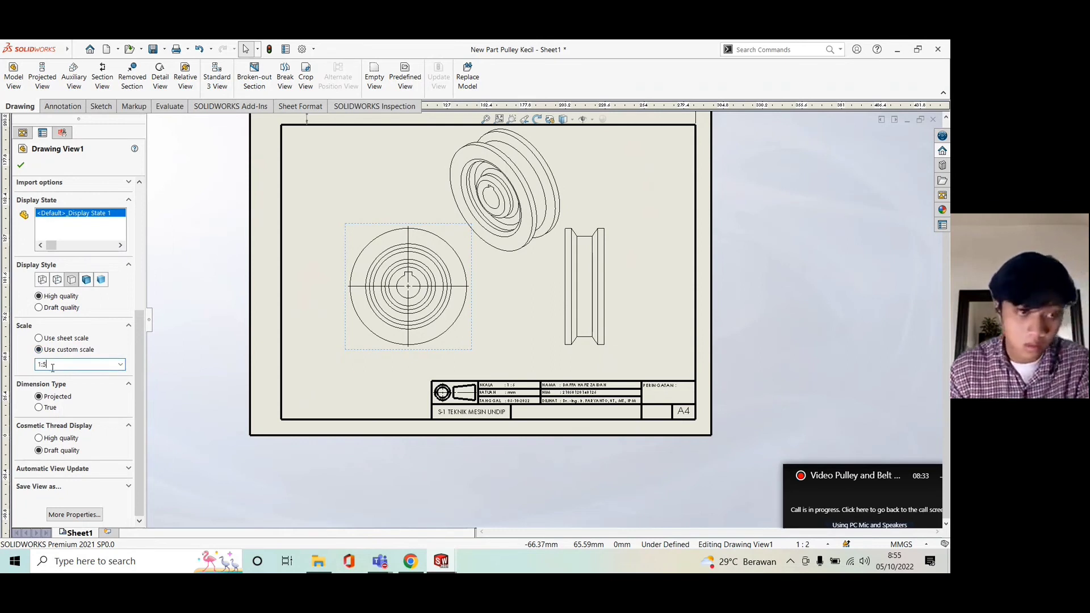
text(1:5)
key(Return)
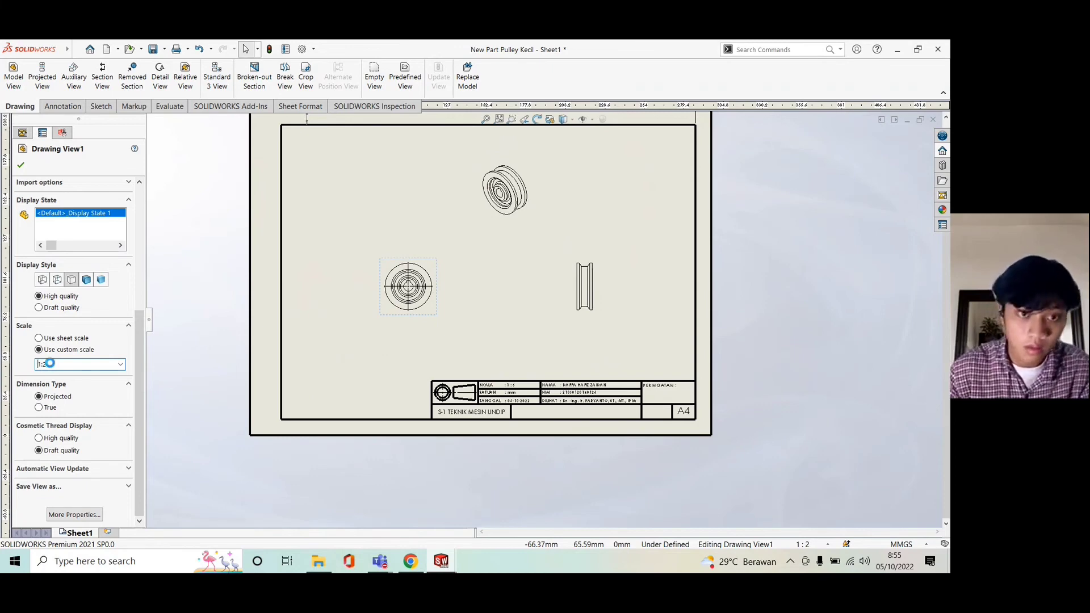
Move the side view closer to the front view and shift both down to just above the title block.
scroll(539, 272, up, 3)
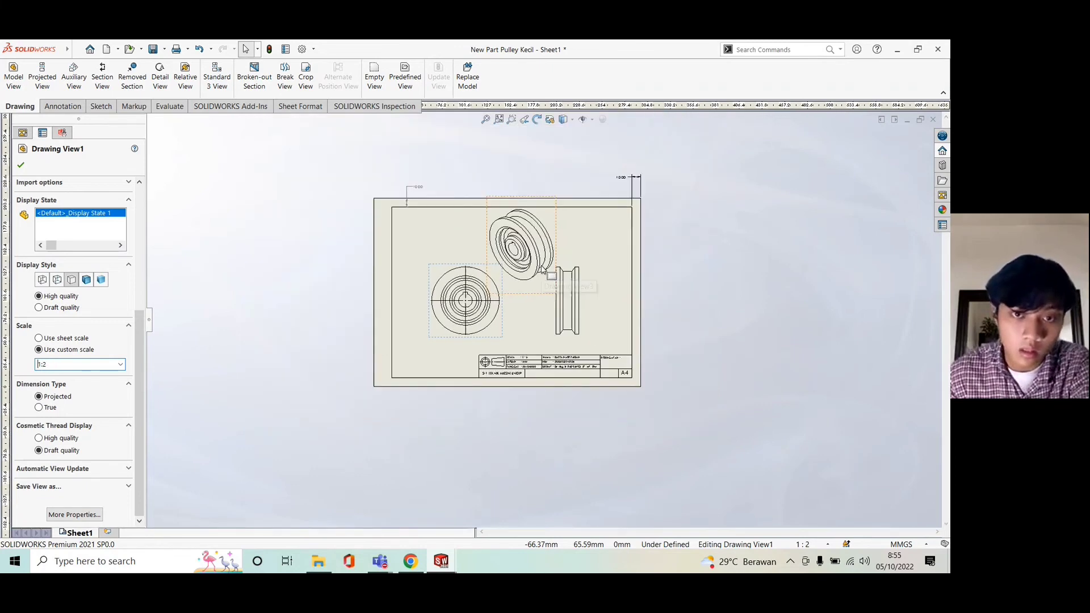
scroll(542, 271, down, 3)
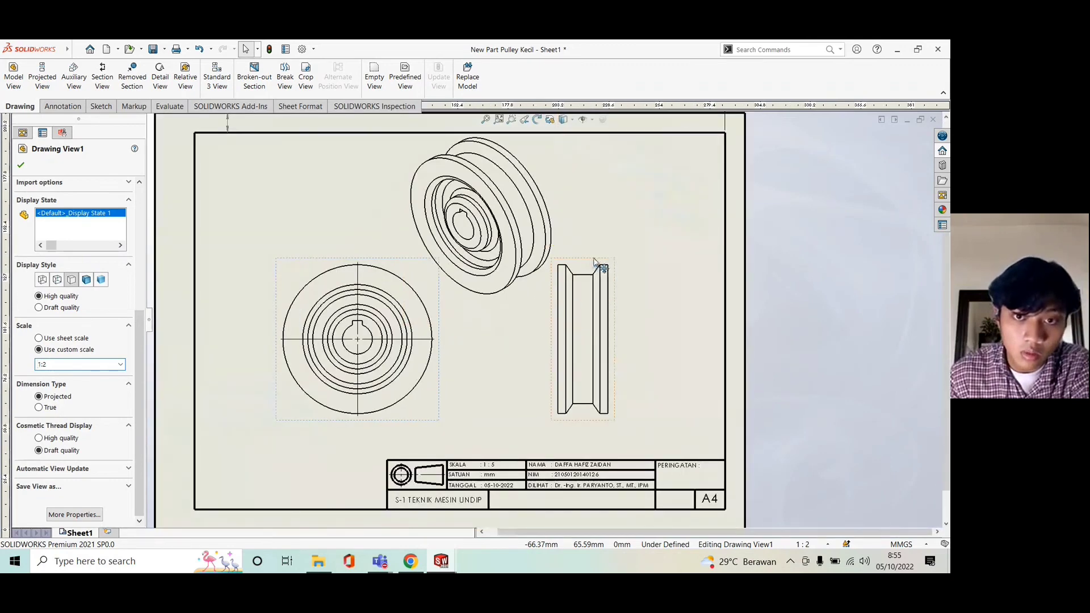
mouse_move(597, 273)
mouse_down()
mouse_move(600, 291)
mouse_move(583, 287)
mouse_up()
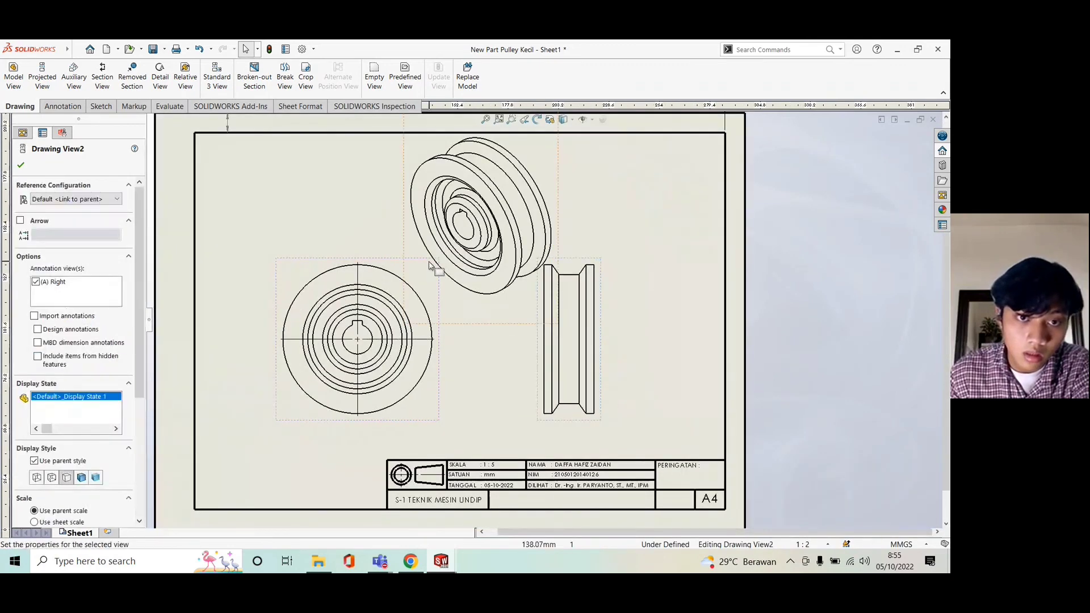
drag(386, 263, 392, 284)
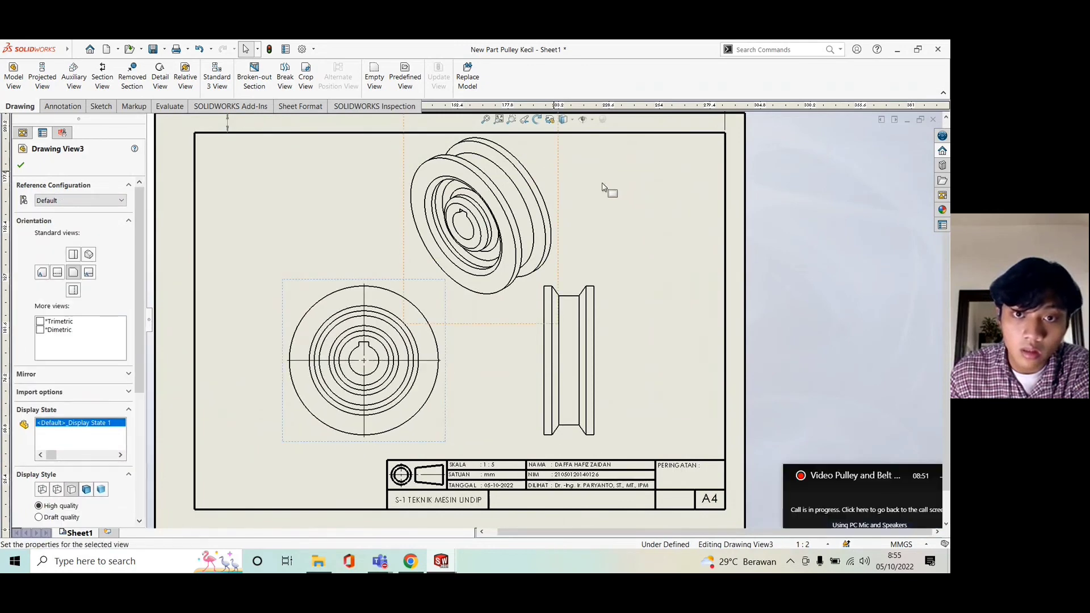
Move the isometric view into the sheet's upper right corner, clear of the border, and bring the side view nearer the front view.
click(577, 197)
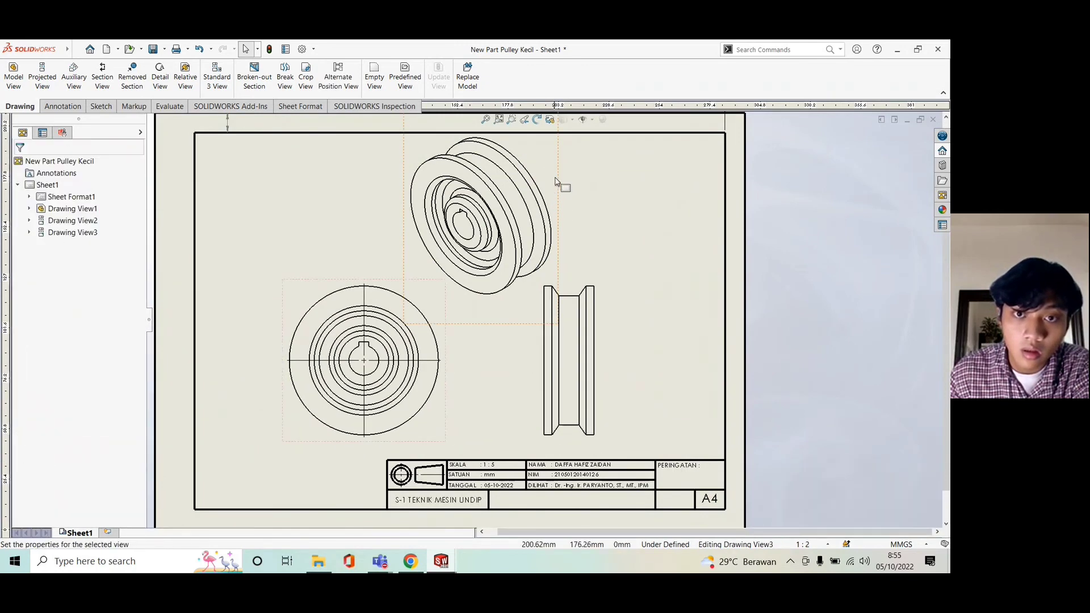
mouse_move(556, 178)
mouse_down()
mouse_move(627, 191)
mouse_move(699, 173)
mouse_up()
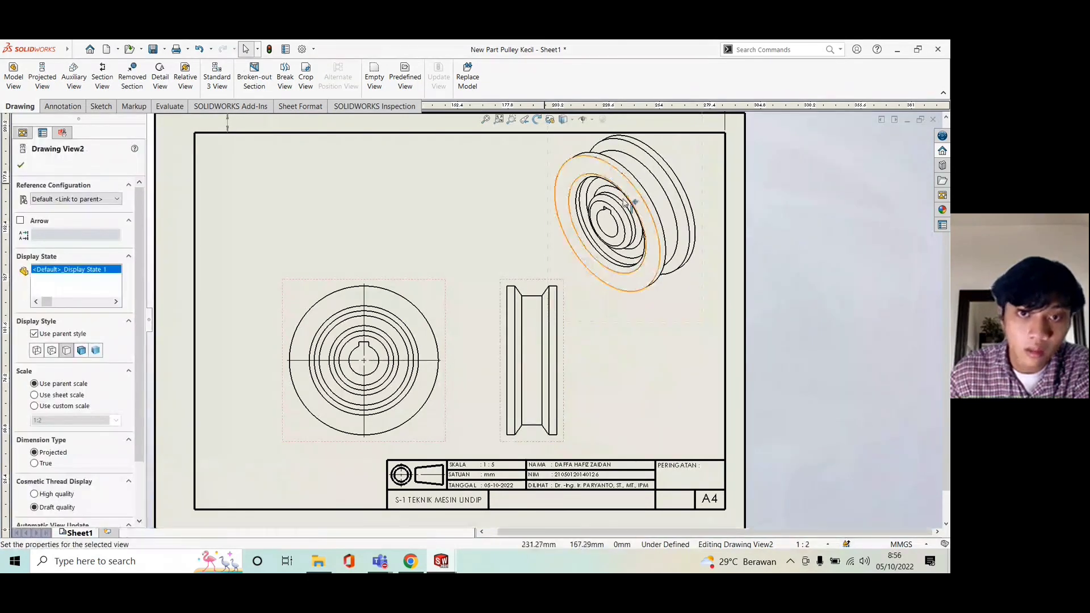
click(714, 291)
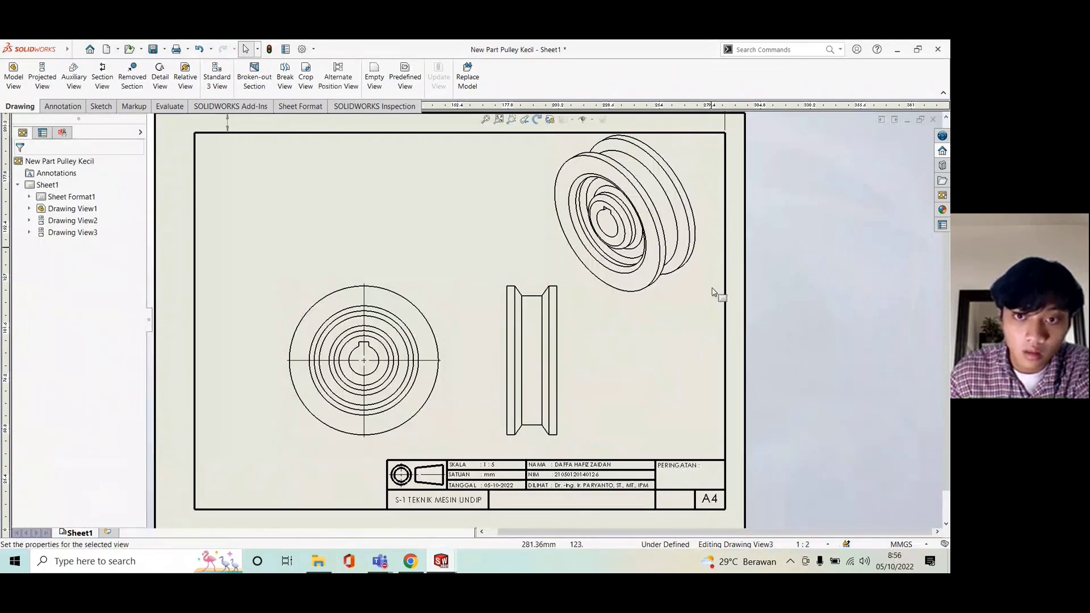
click(684, 316)
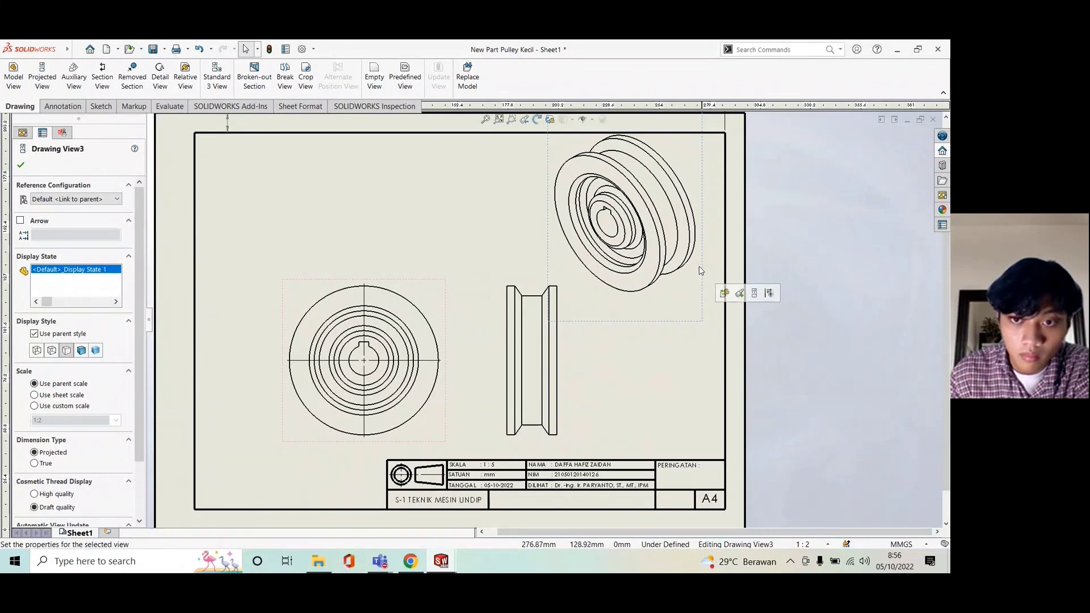
drag(702, 143, 706, 156)
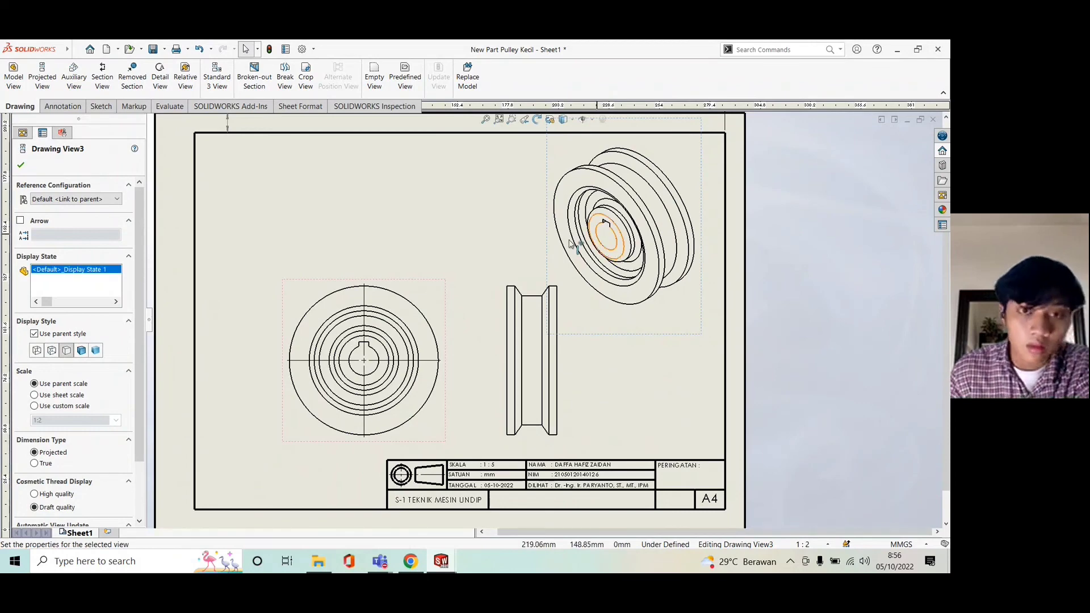
Set the isometric view's display style to Shaded With Edges.
scroll(88, 337, down, 2)
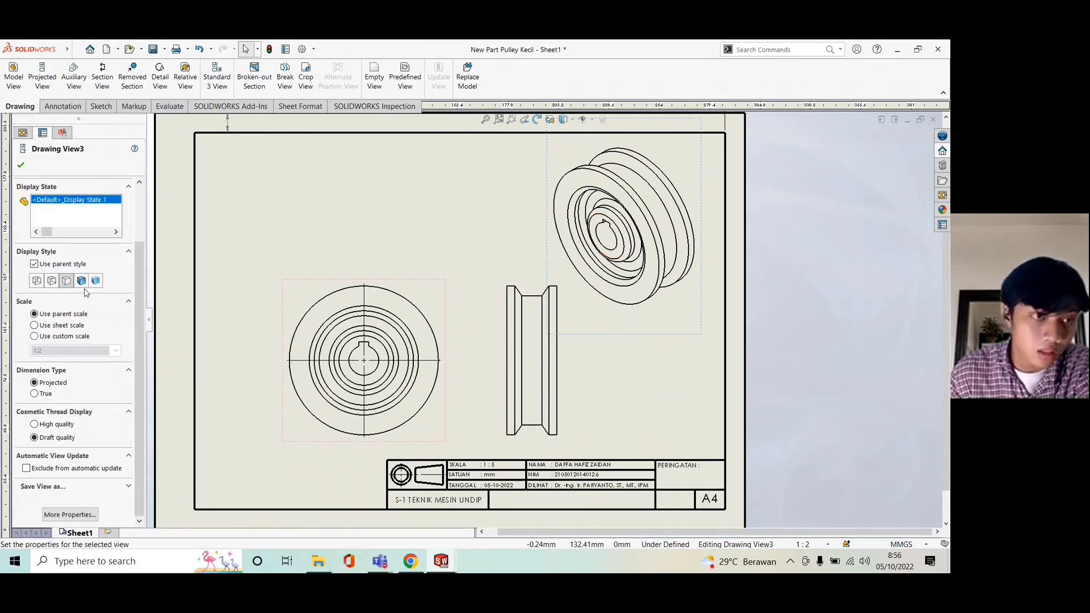
click(82, 284)
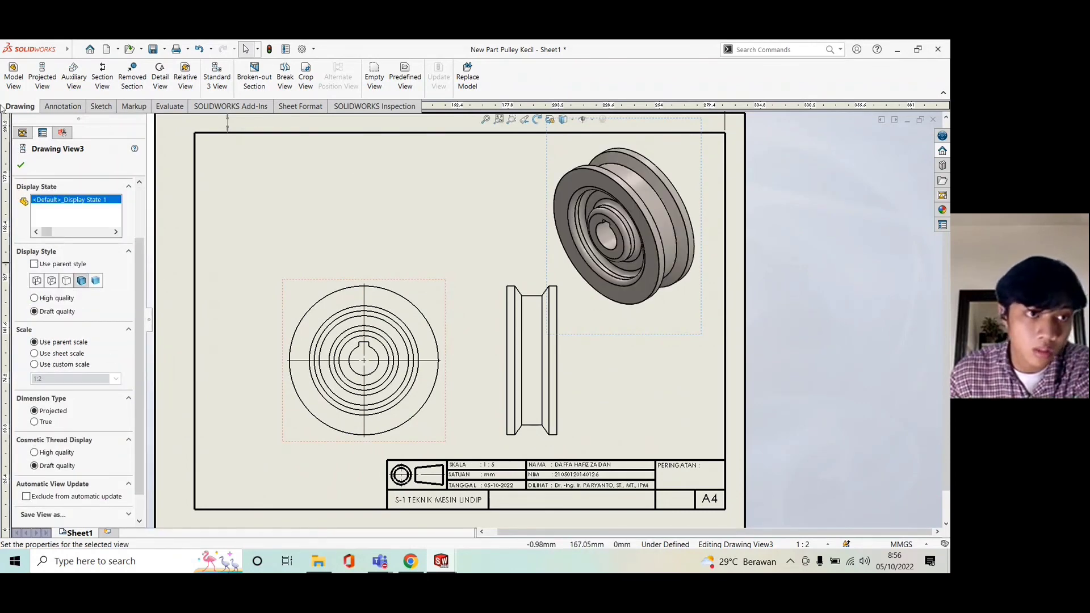
click(22, 166)
Dimension the pulley's outer diameter in the front view, placing the dimension above the view.
click(62, 106)
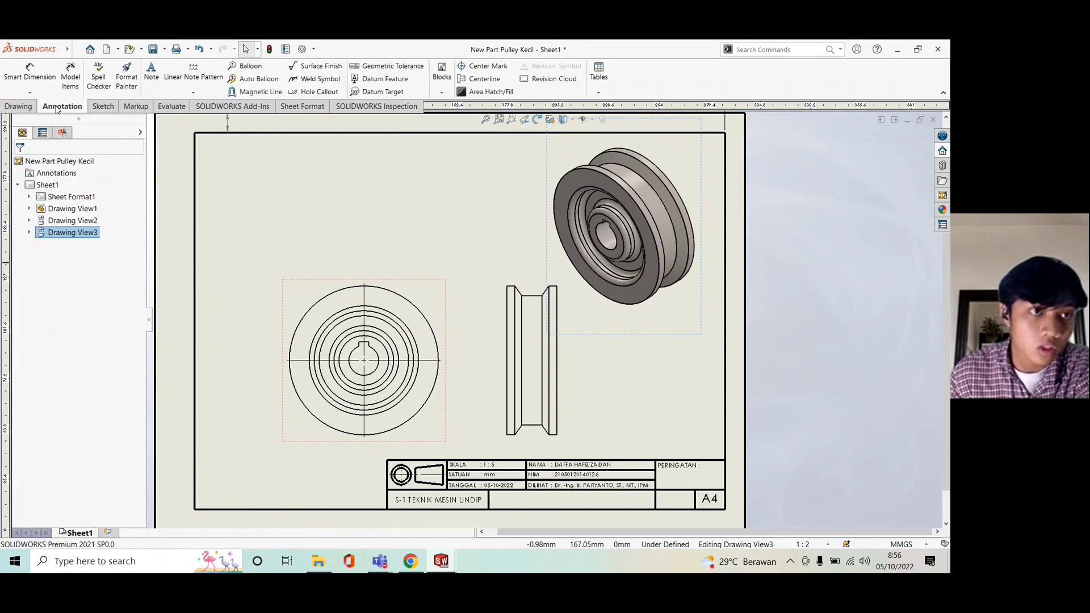
click(29, 74)
click(397, 290)
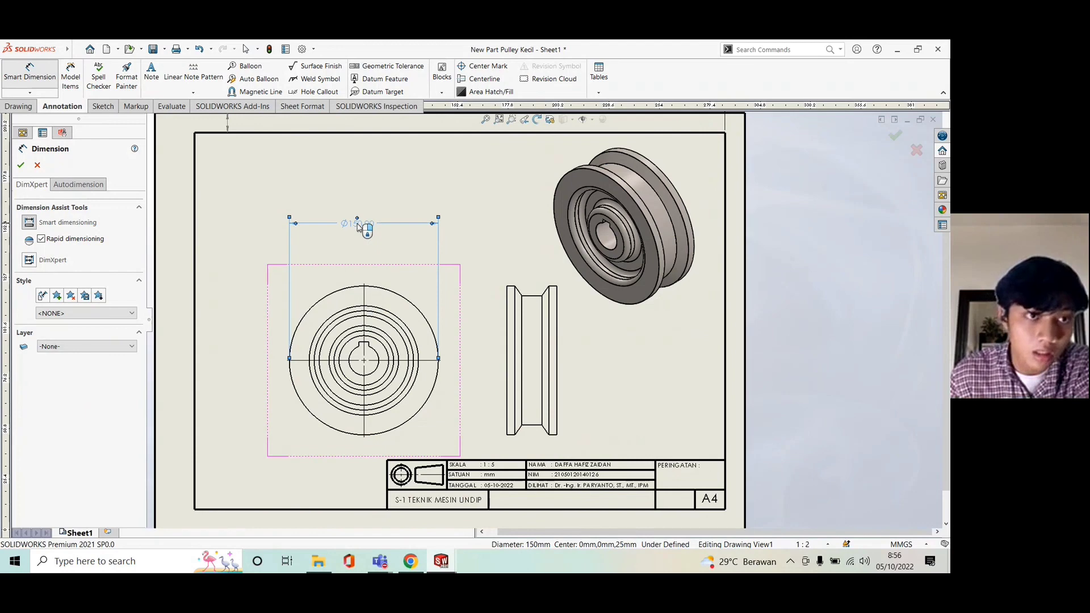
click(358, 226)
click(23, 166)
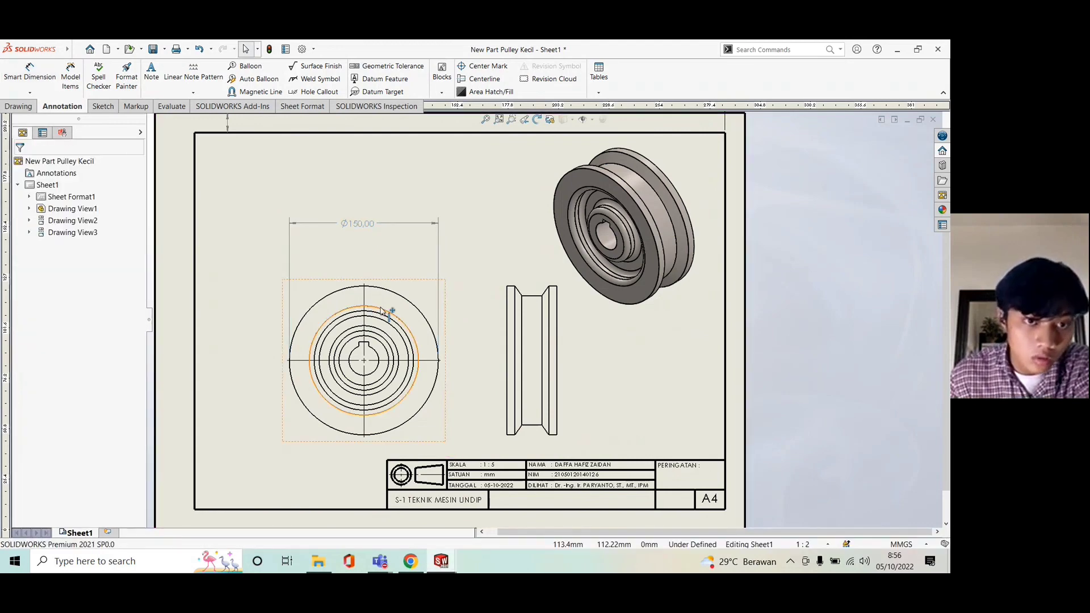
Dimension the diameter of the largest inner circle in the front view, placing the dimension just below the pulley.
click(388, 414)
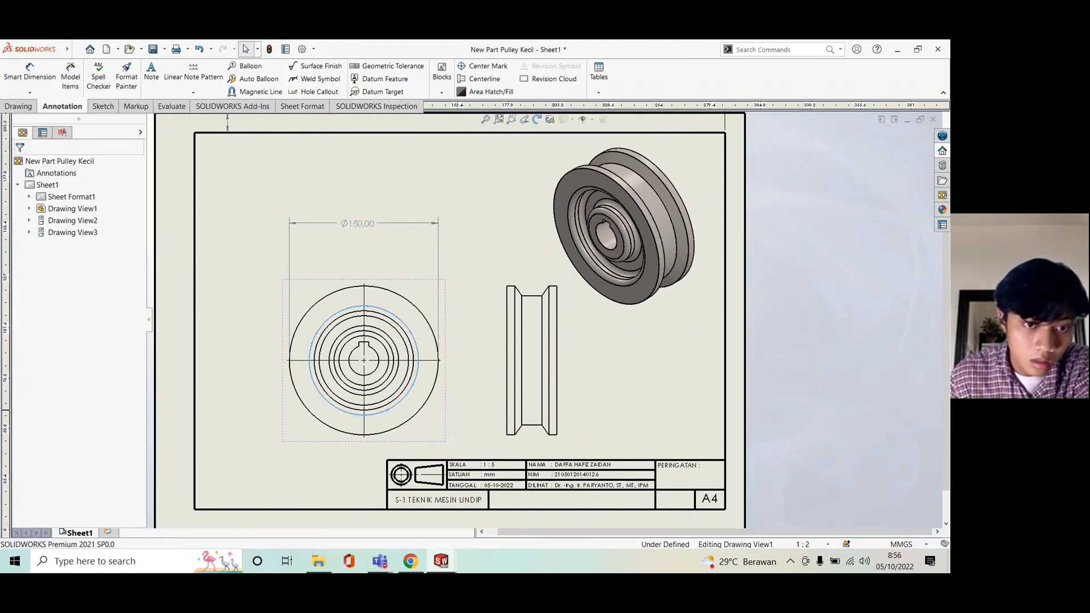
click(32, 88)
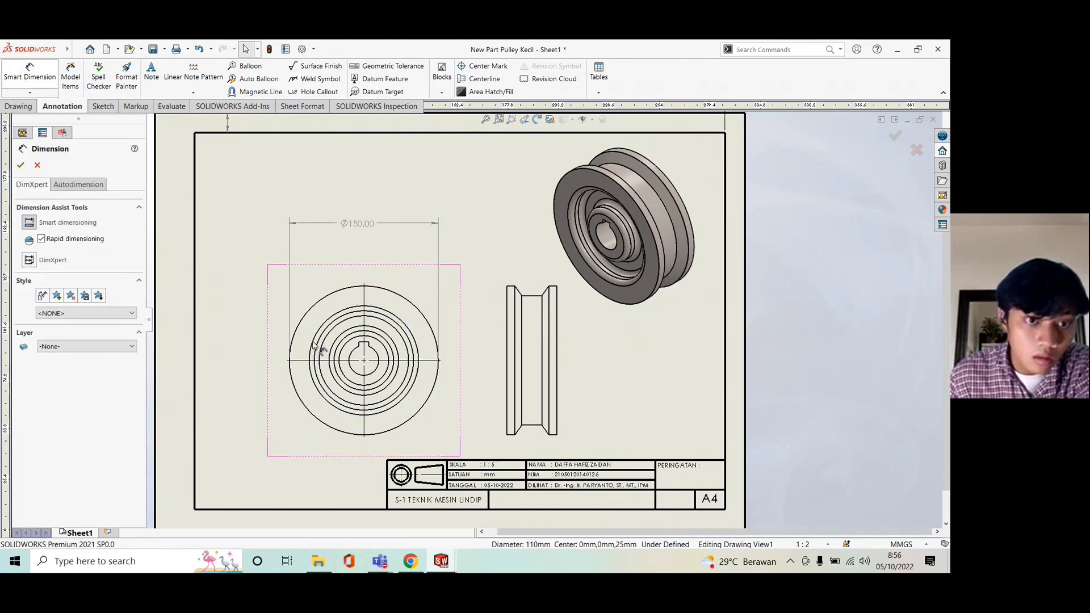
click(366, 417)
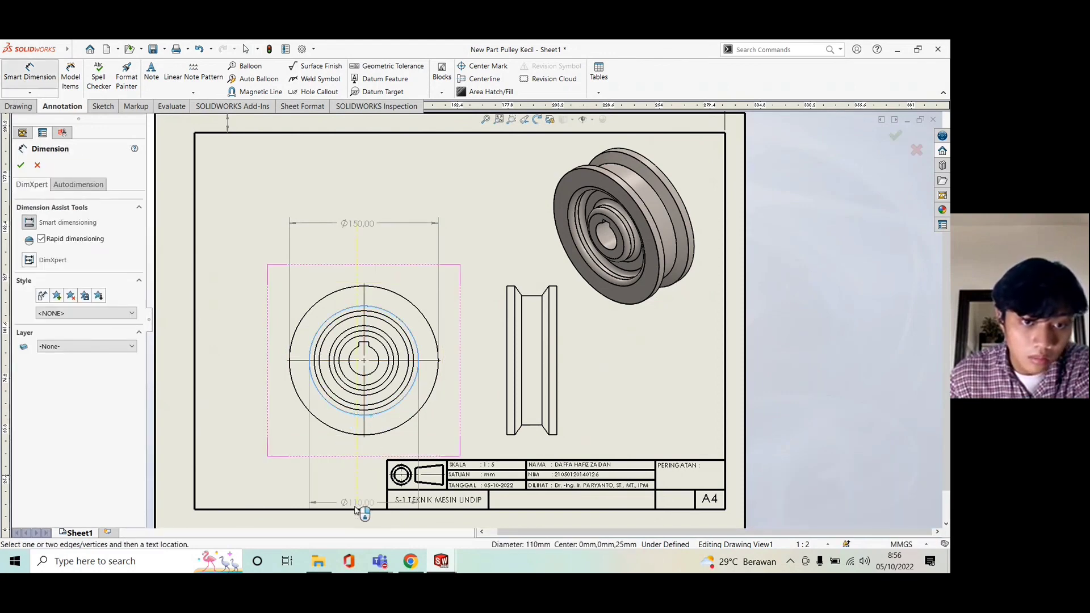
click(360, 449)
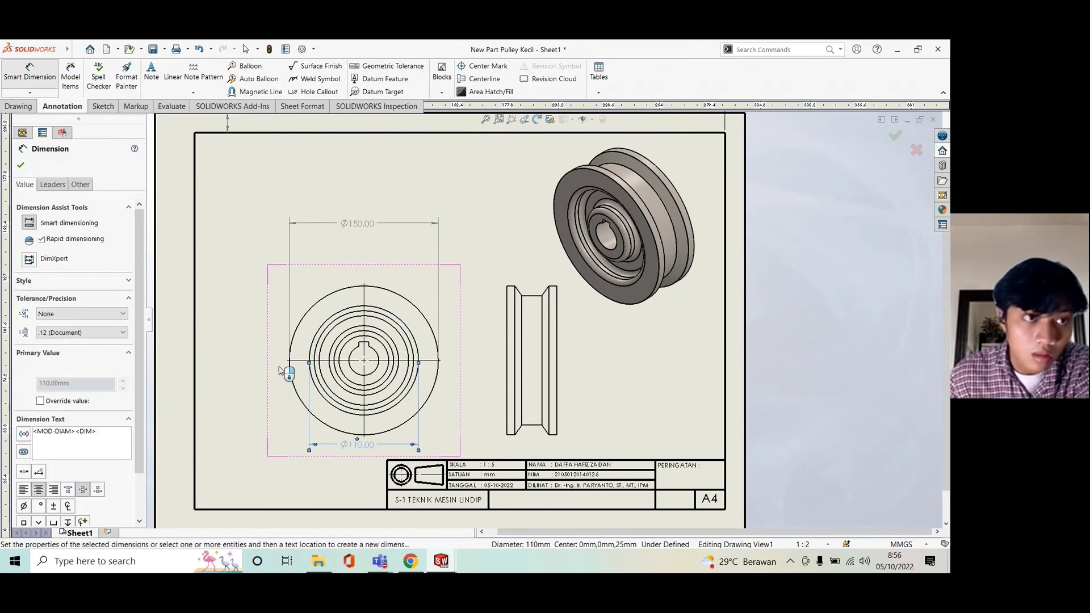
key(Escape)
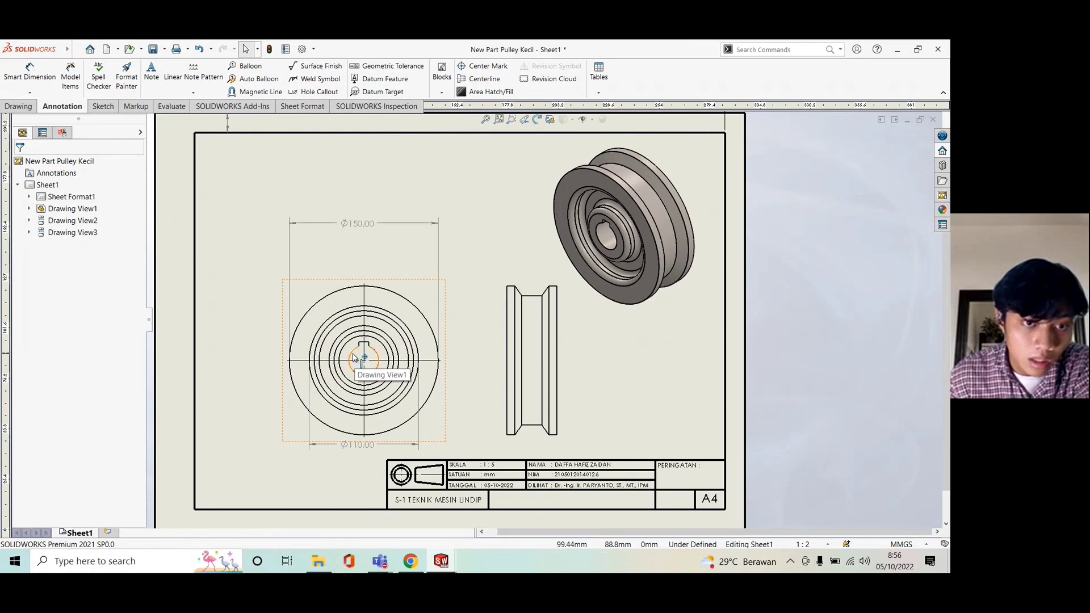
Dimension the radius of the central keyed bore in the front view, placing the dimension to the upper left of the pulley.
click(289, 338)
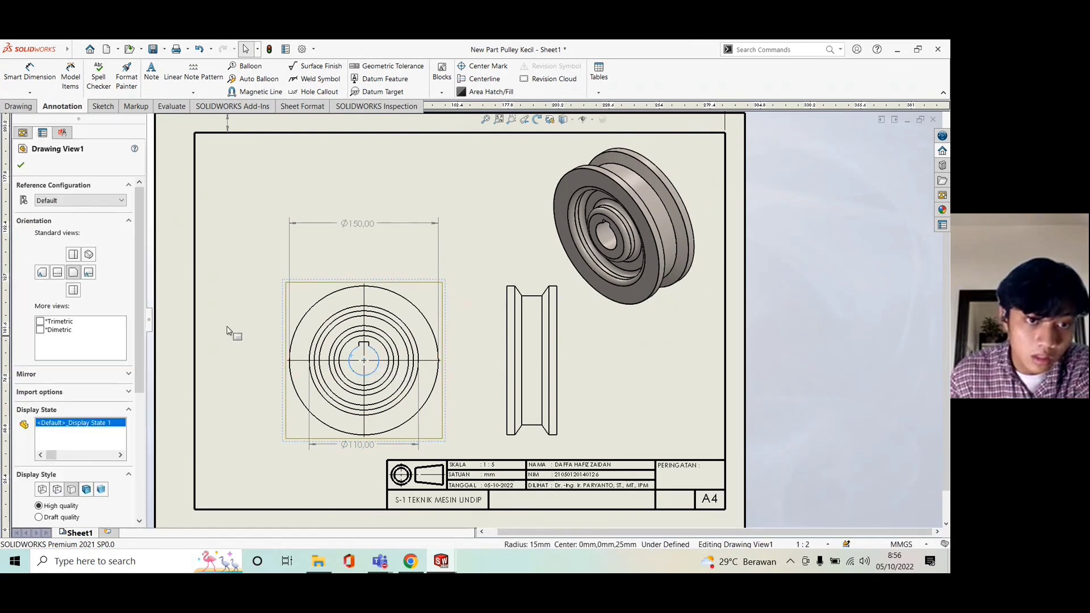
click(45, 73)
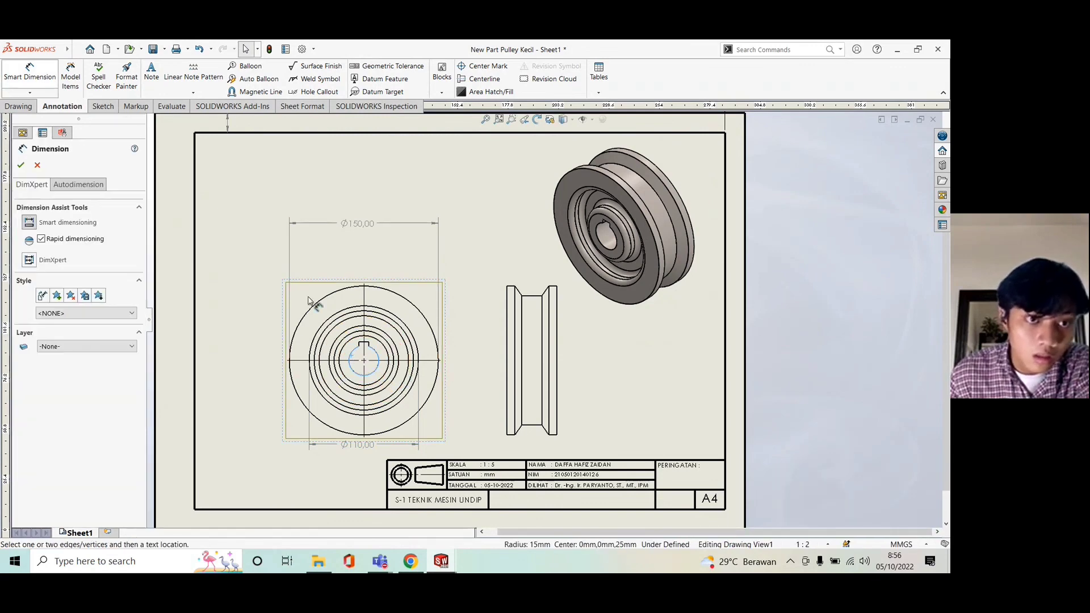
click(356, 355)
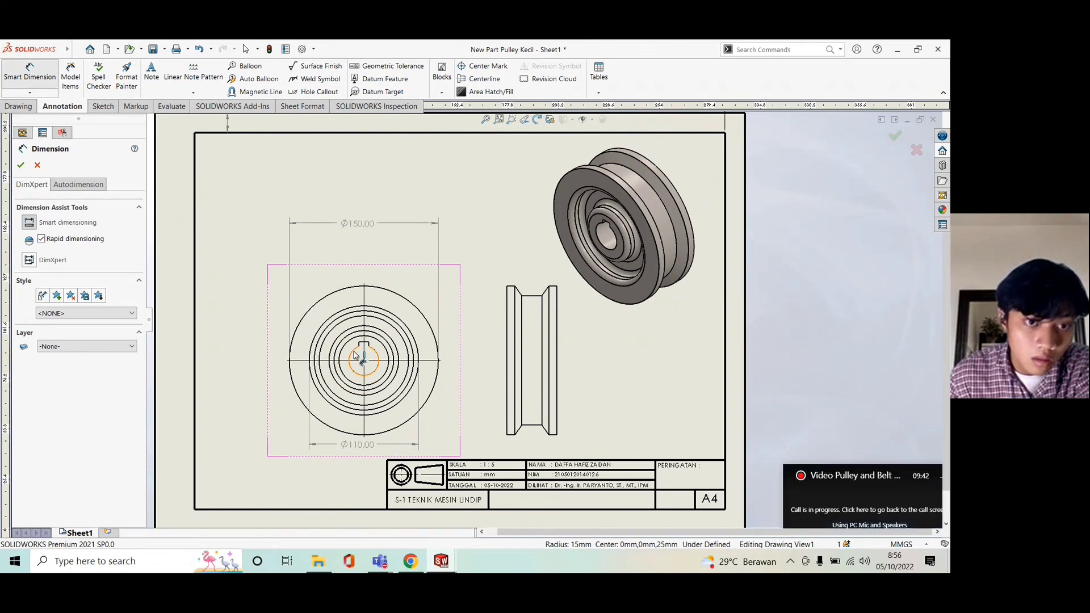
click(266, 314)
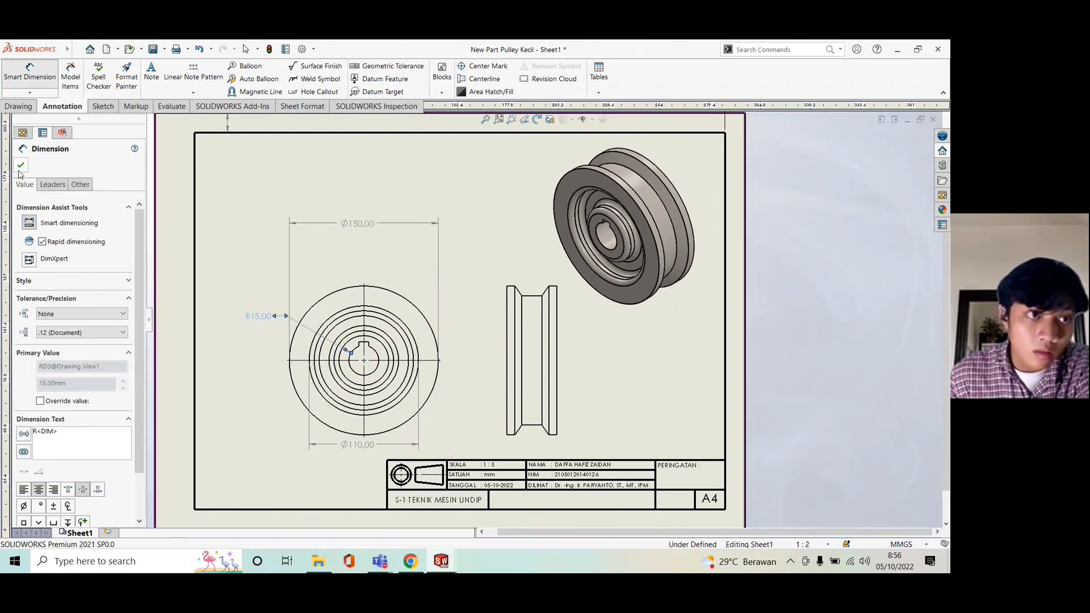
key(Escape)
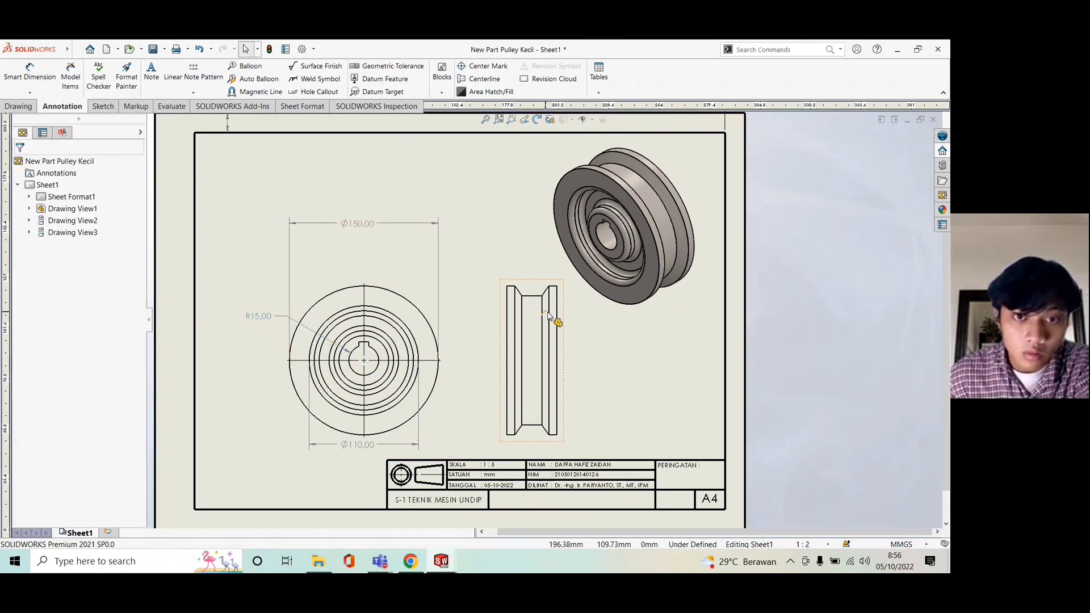
Dimension the pulley's outer diameter in the side view, placing the dimension to the left of the view.
scroll(548, 316, down, 3)
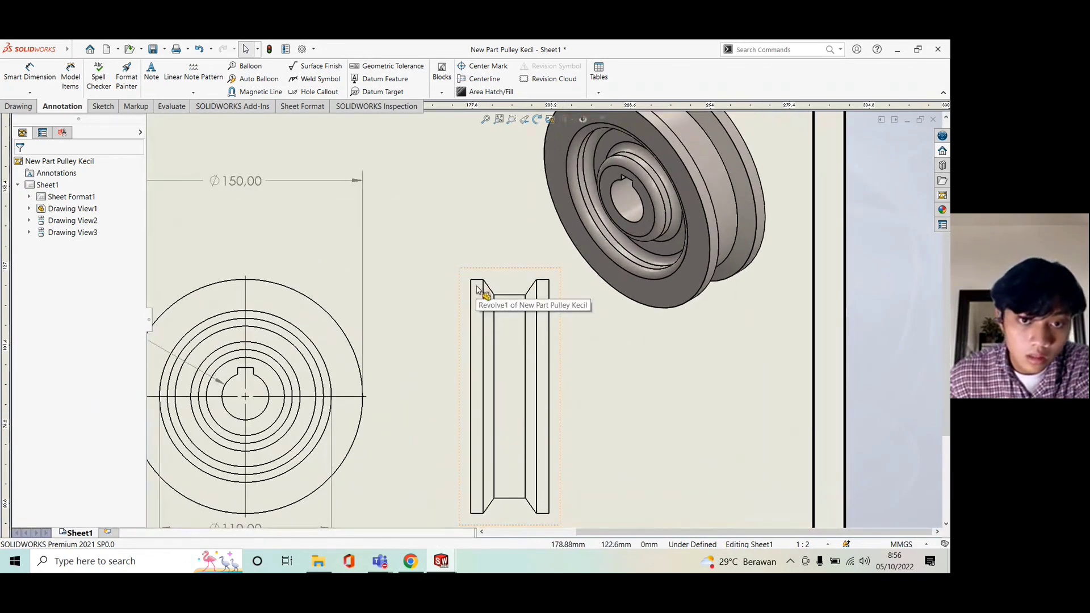
click(55, 85)
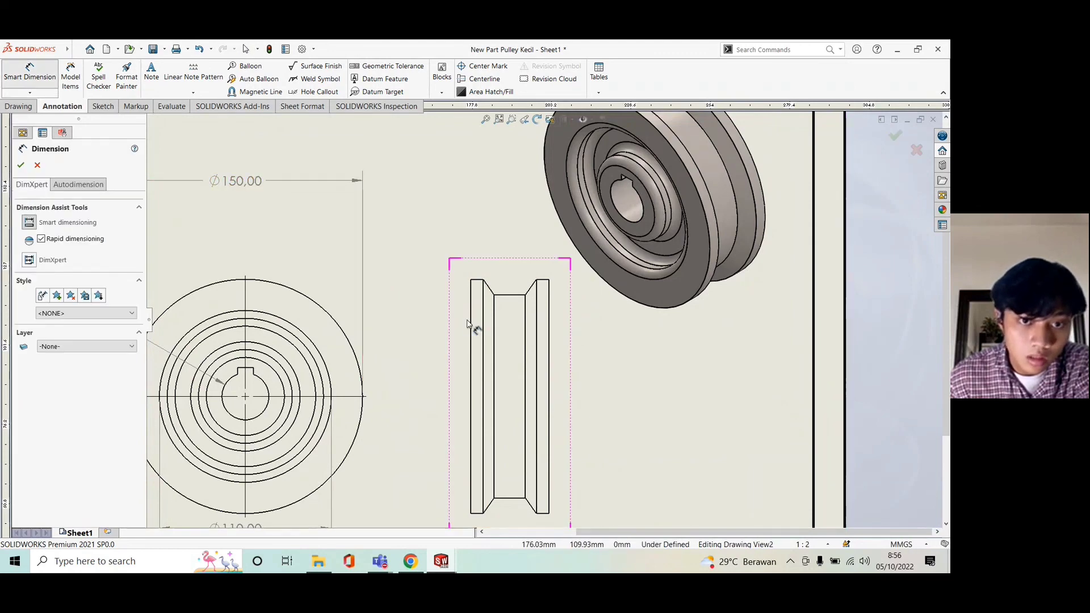
click(470, 329)
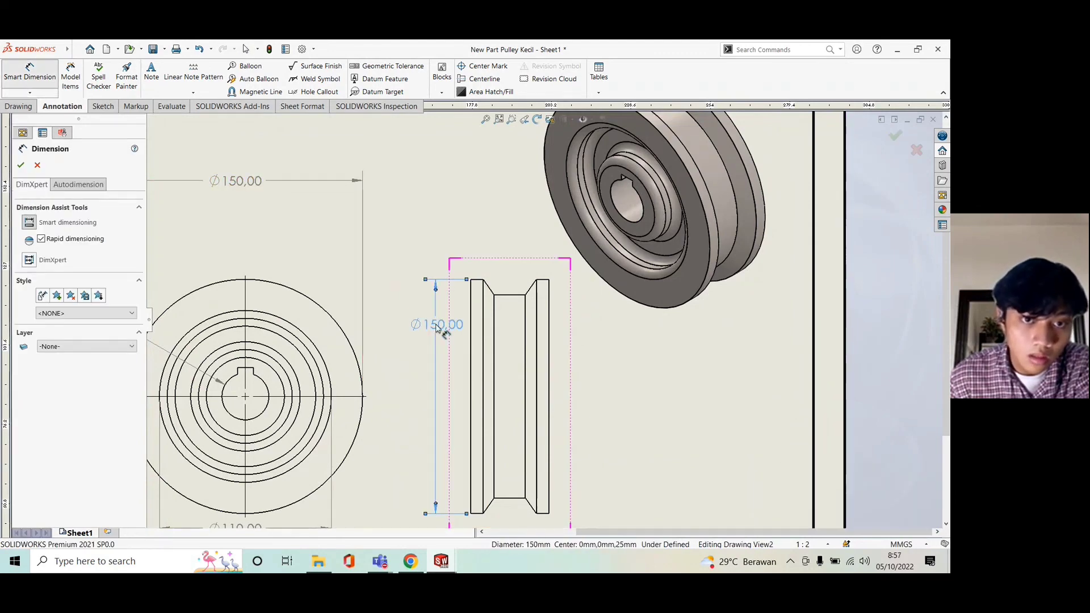
click(437, 328)
click(23, 165)
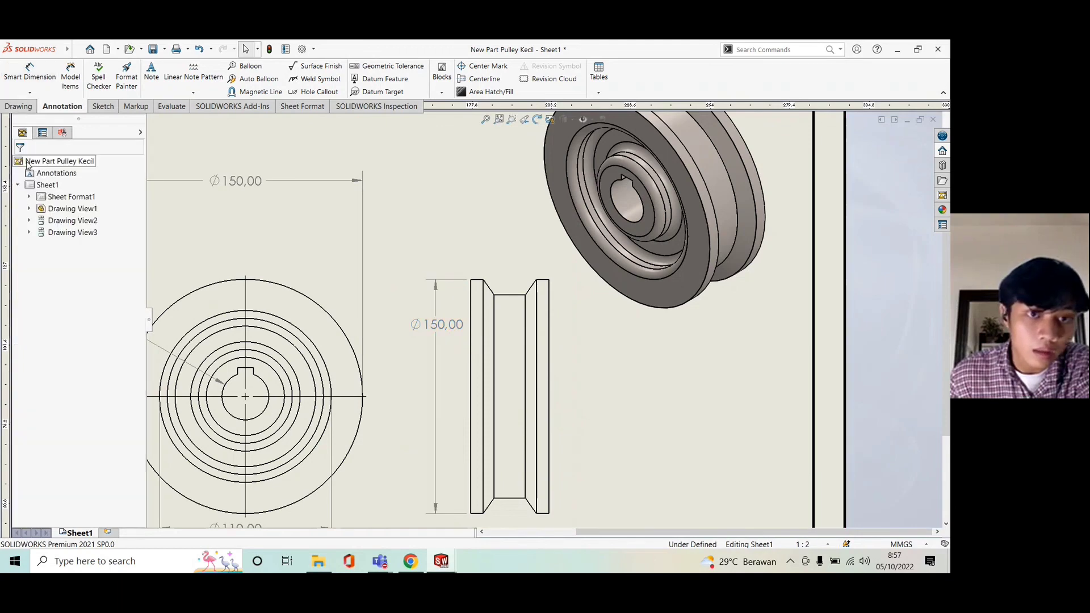
Dimension the width of the groove floor along its upper edge in the side view, placing the dimension just above that edge.
click(508, 311)
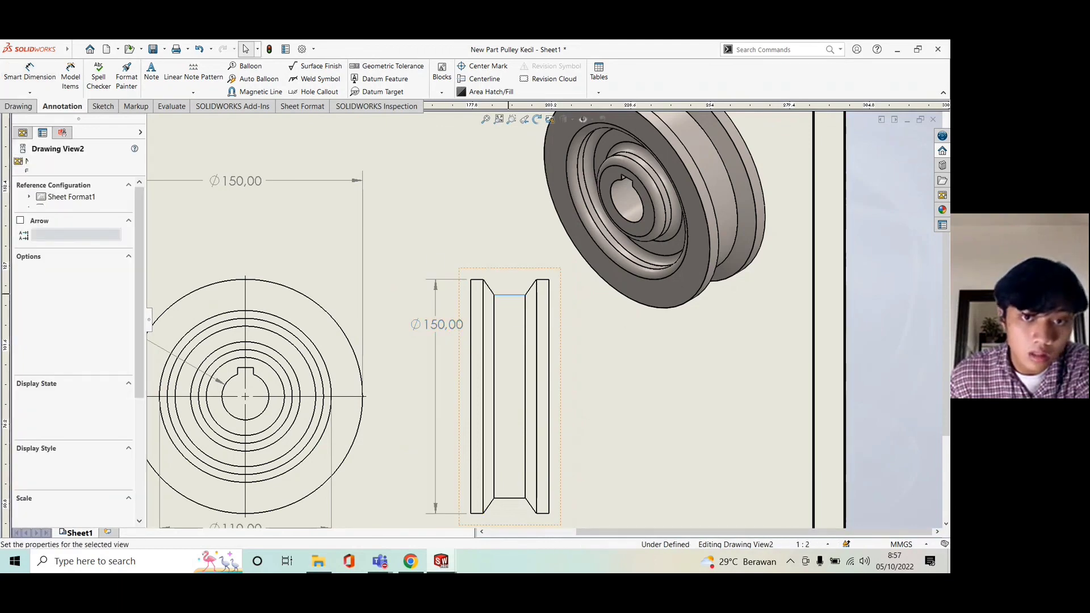
click(45, 86)
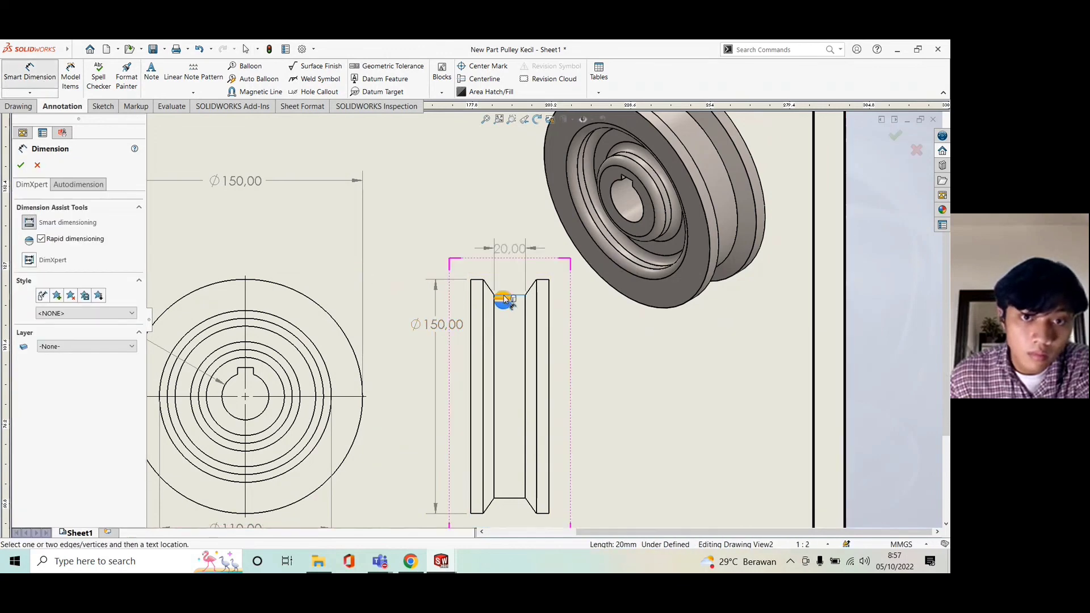
click(502, 278)
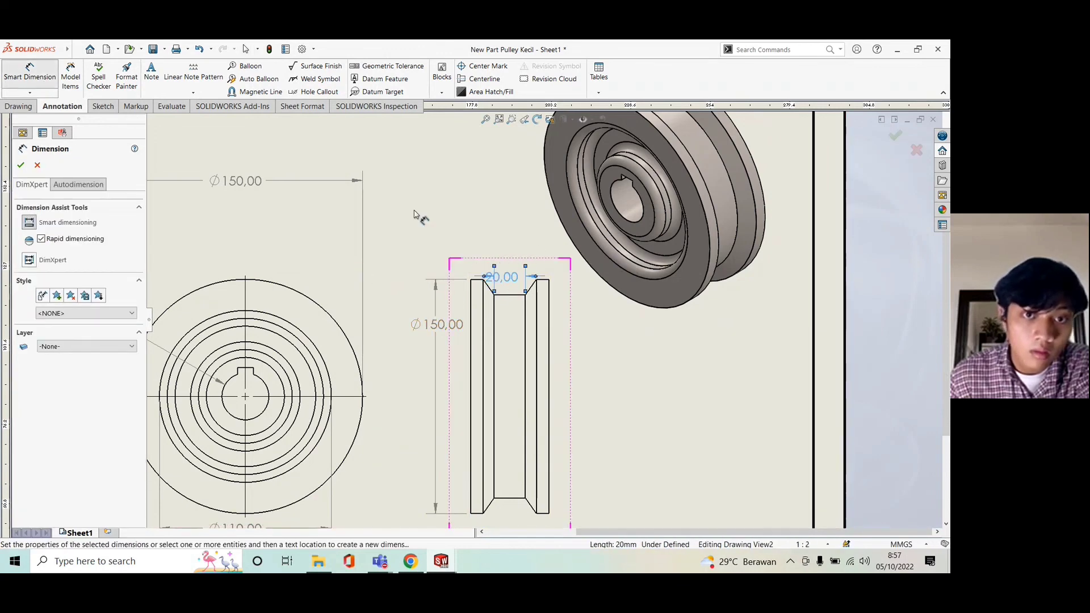
key(Escape)
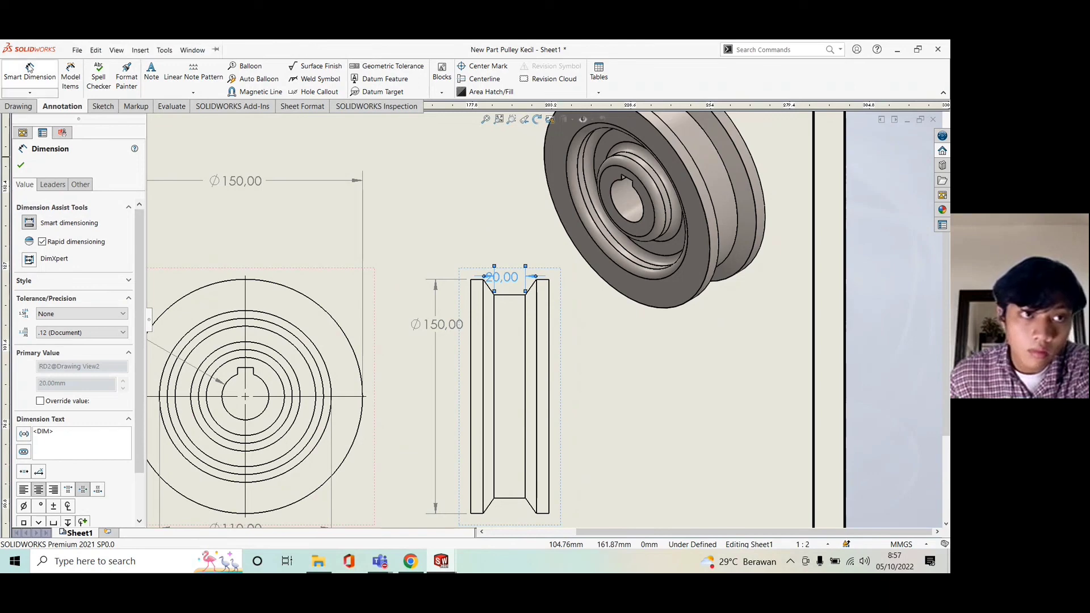
Dimension the length of the groove's lower right sloped edge in the side view, placing the dimension just below the groove floor.
click(537, 282)
scroll(466, 188, down, 2)
scroll(574, 504, up, 2)
scroll(566, 499, down, 2)
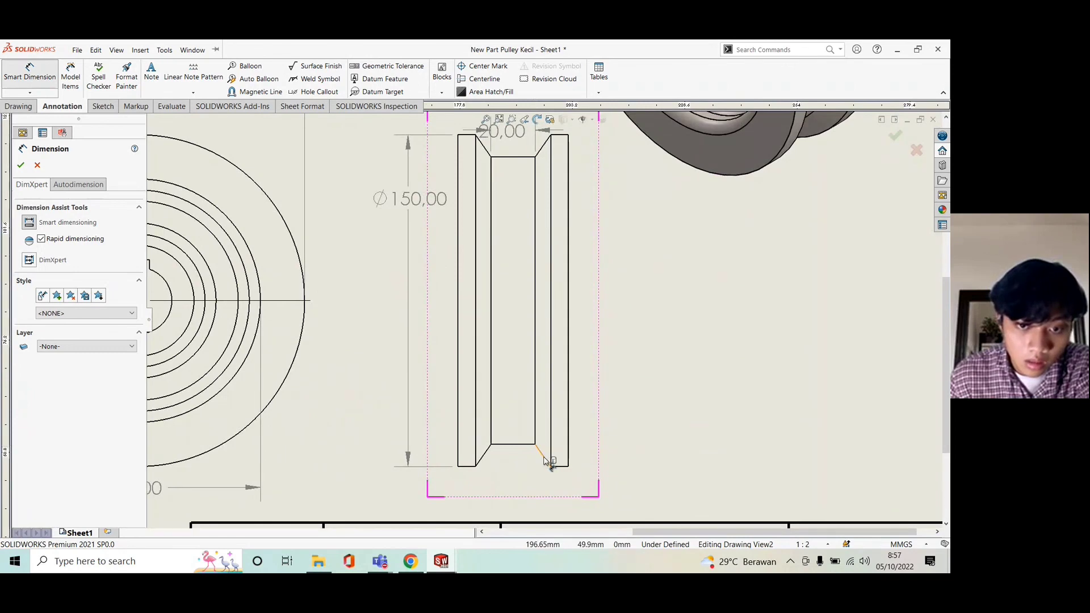
click(547, 459)
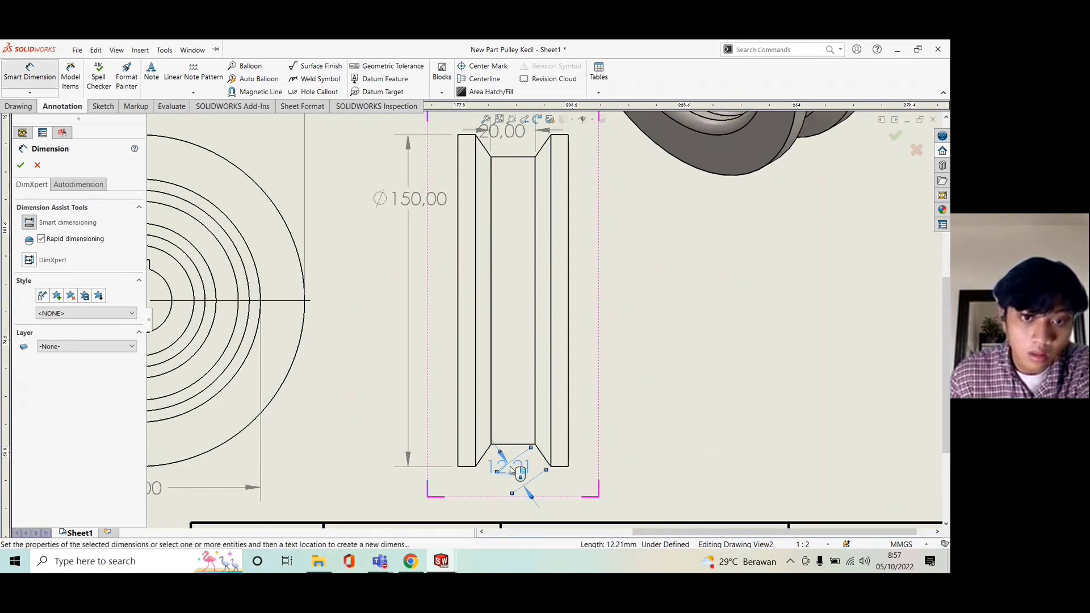
click(508, 470)
key(Escape)
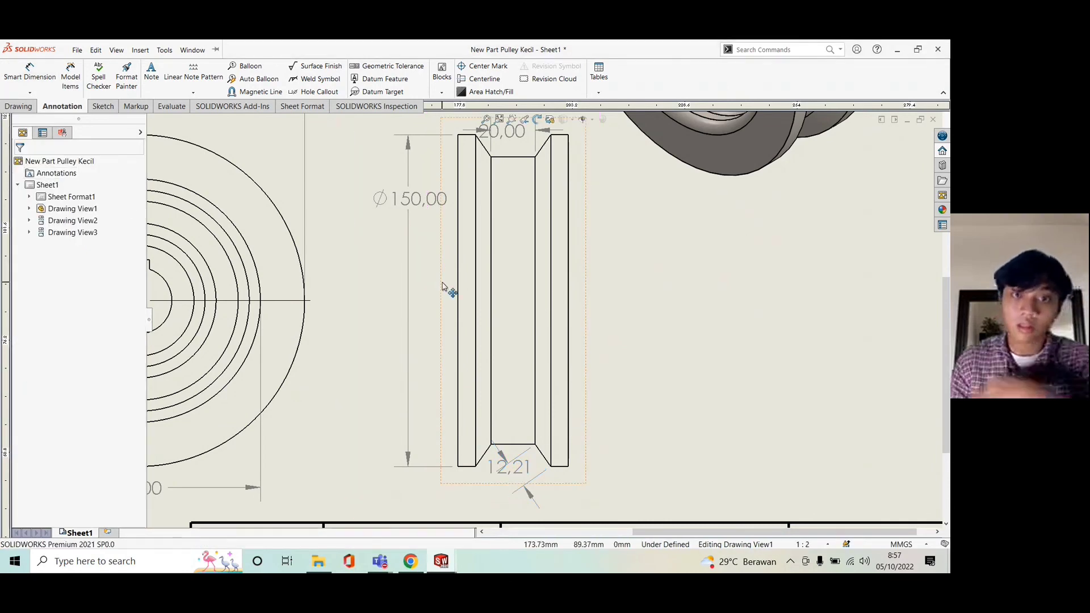
scroll(442, 285, up, 5)
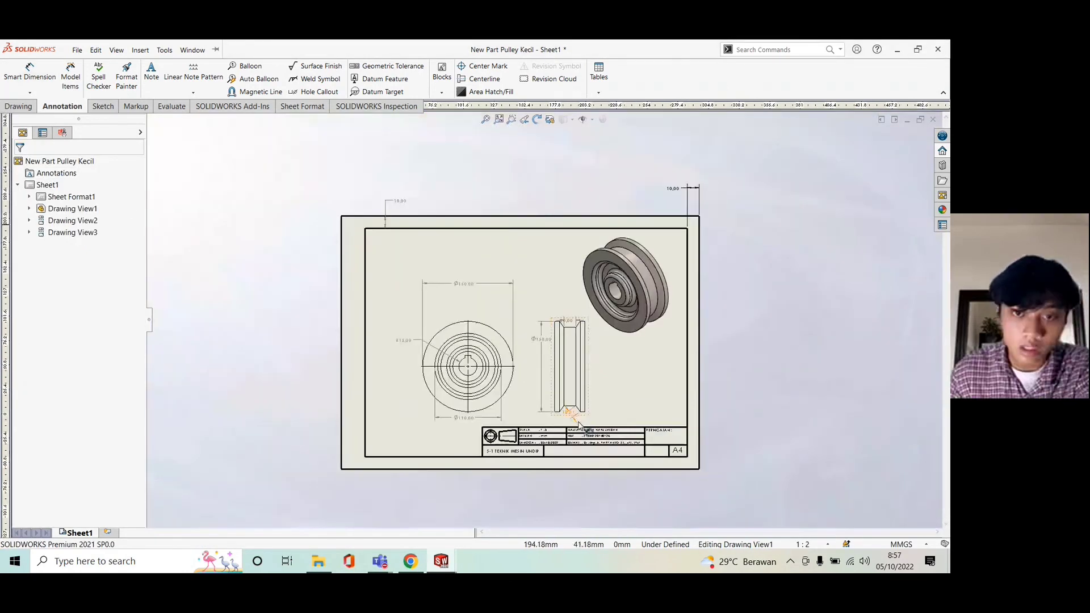
scroll(492, 284, down, 1)
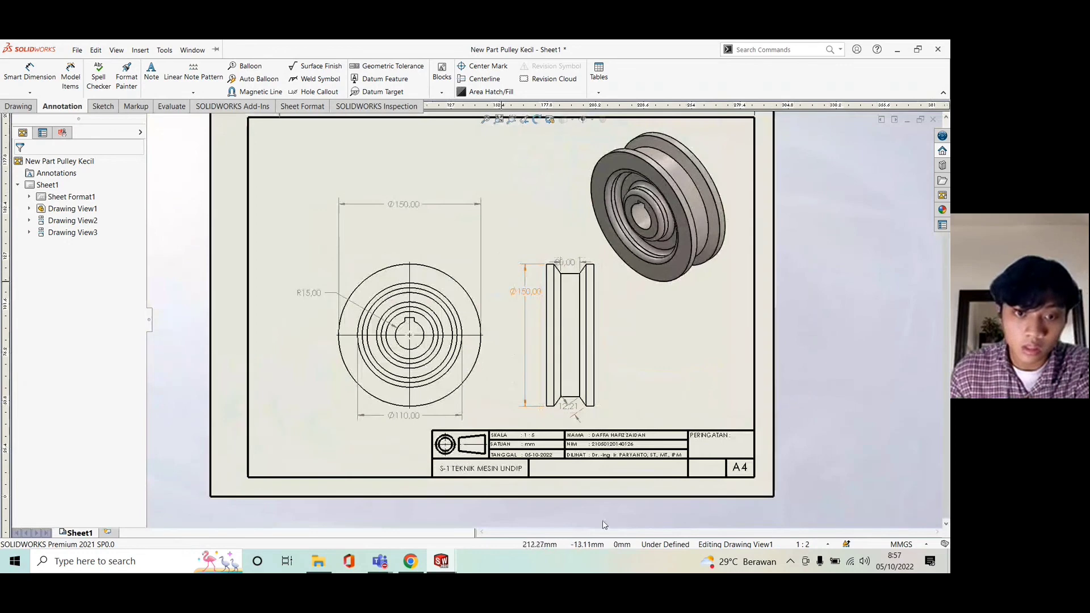
Switch to the Assembly Pulley and Part new drawing and set its isometric view's display style to Shaded With Edges.
click(448, 570)
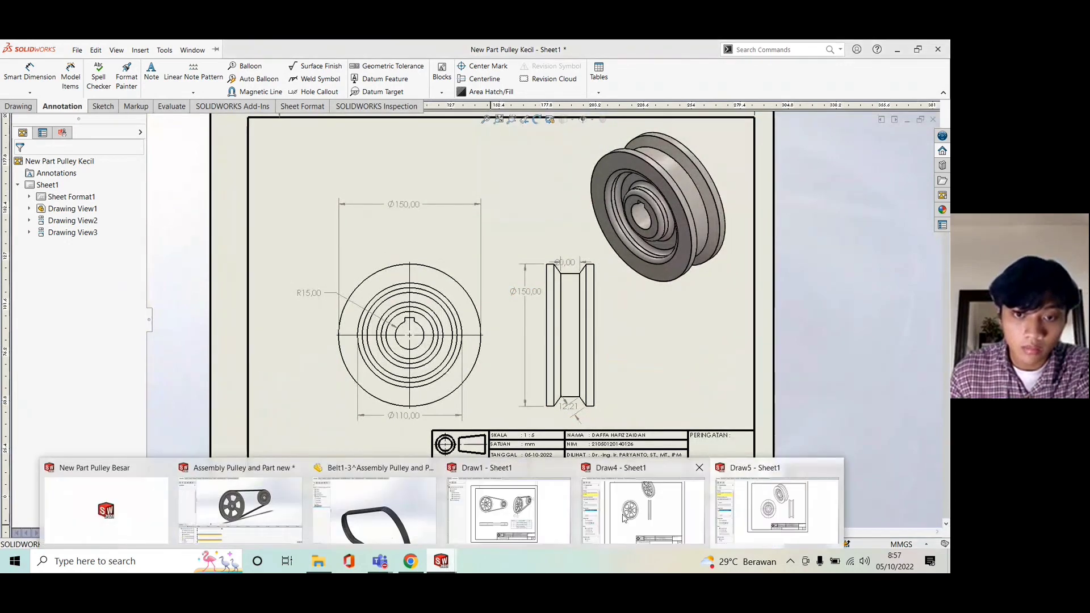
click(628, 515)
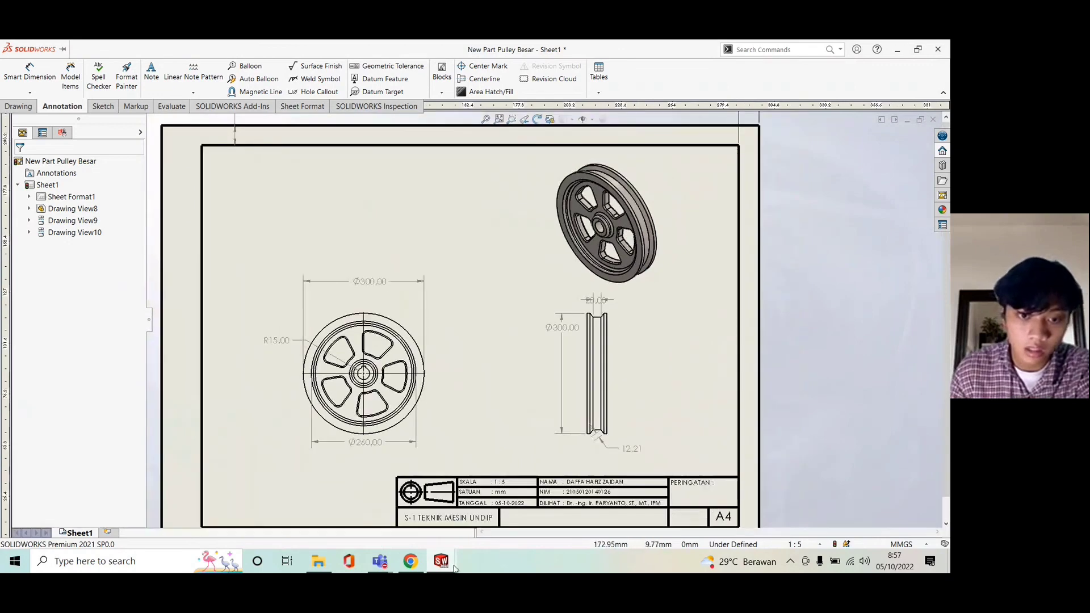
mouse_move(449, 565)
click(774, 511)
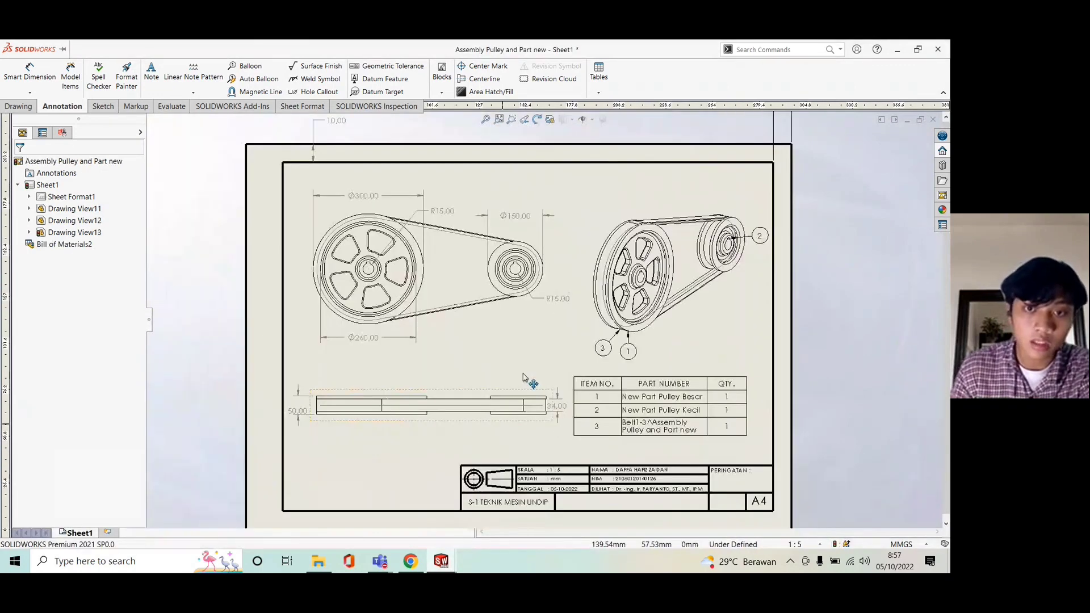
click(740, 181)
scroll(136, 318, down, 5)
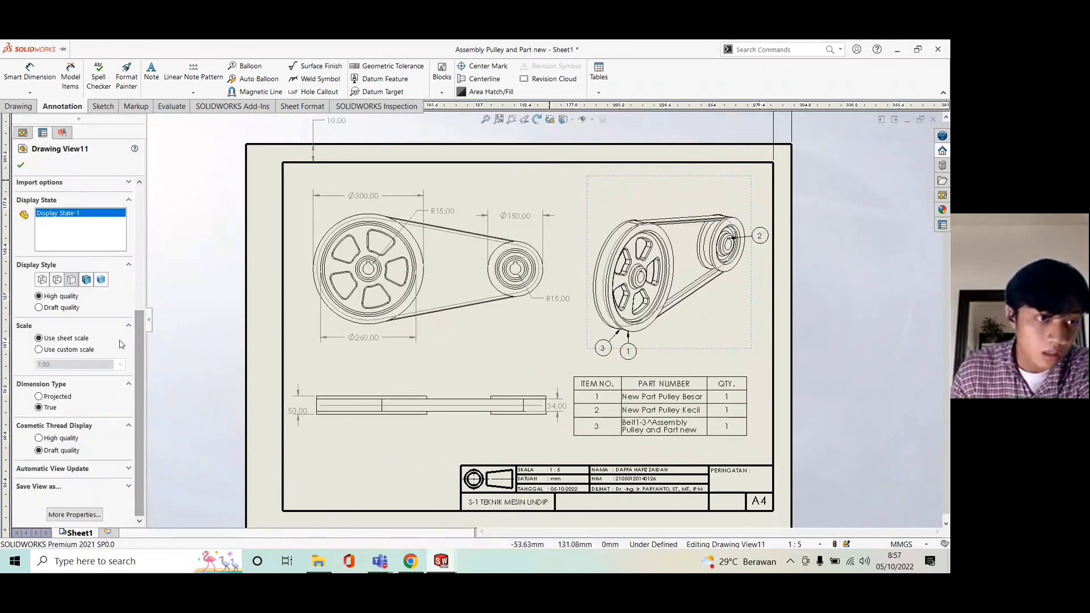
click(87, 281)
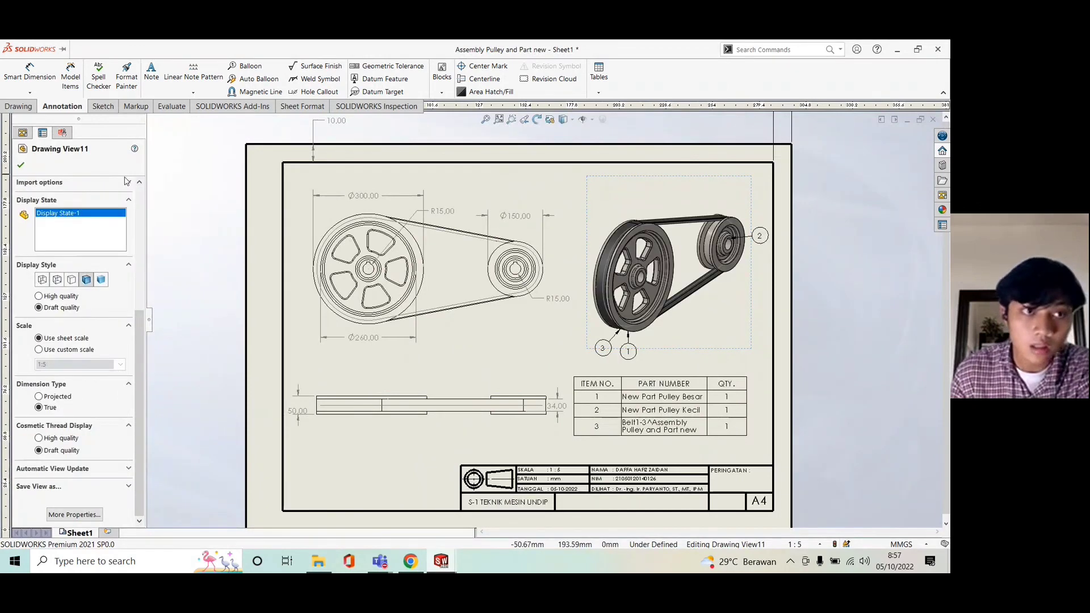
click(21, 166)
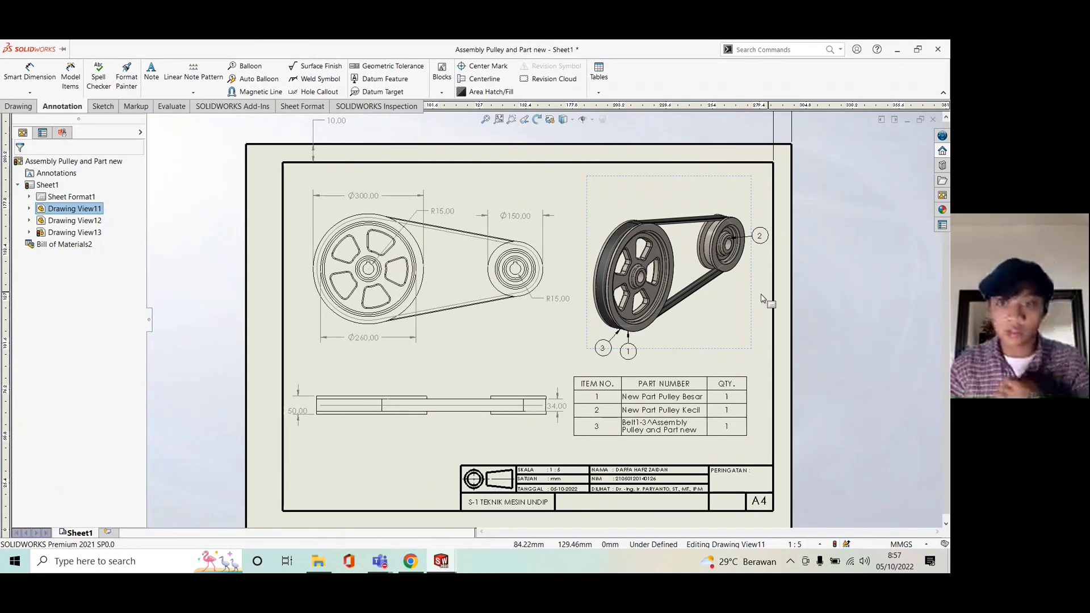
scroll(812, 288, down, 1)
scroll(645, 334, down, 2)
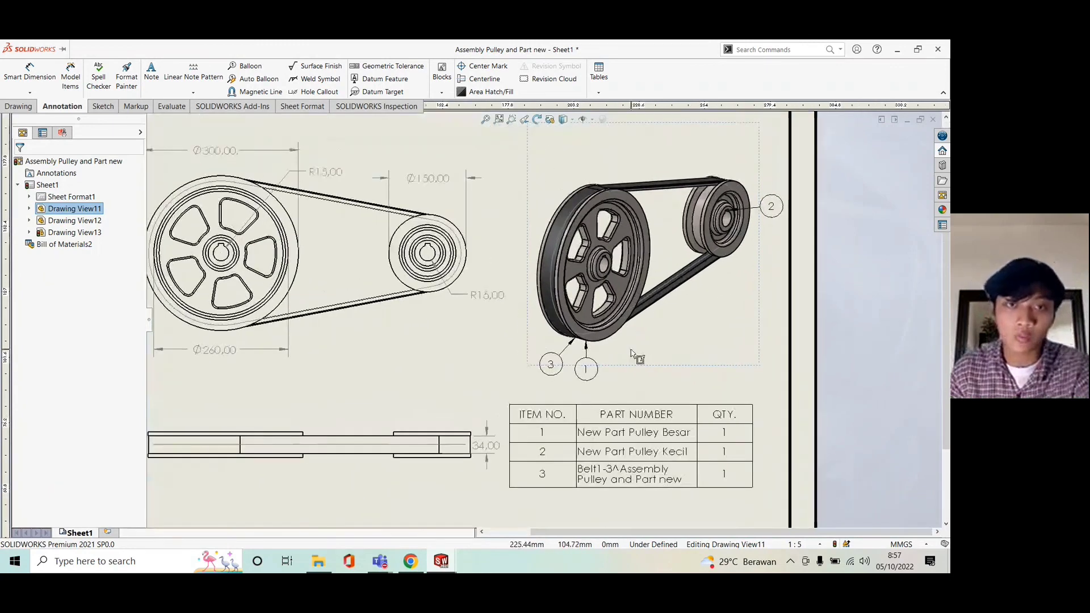
scroll(541, 346, up, 3)
scroll(533, 366, down, 1)
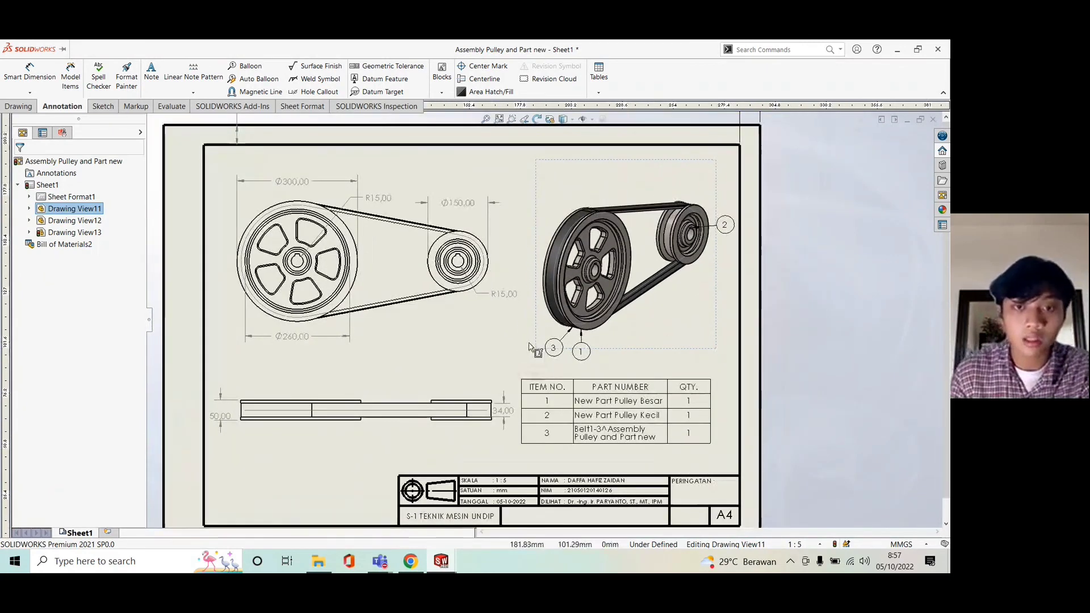
scroll(529, 347, up, 1)
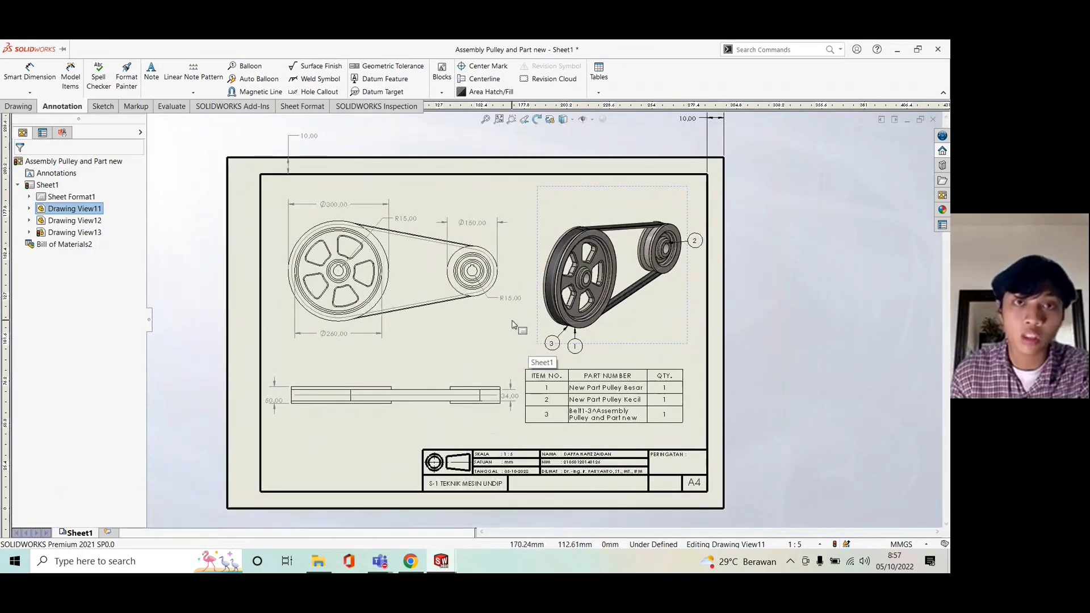